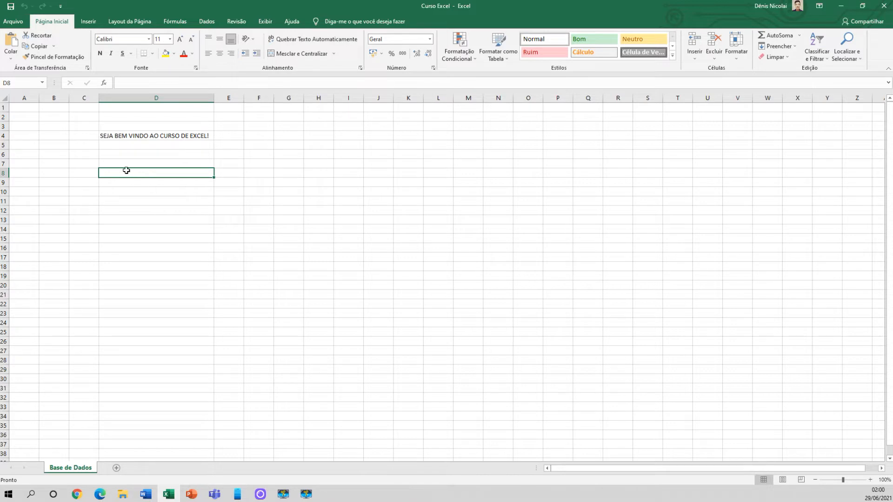
Enter the text "curso de excel" in cell D8
left_click(127, 136)
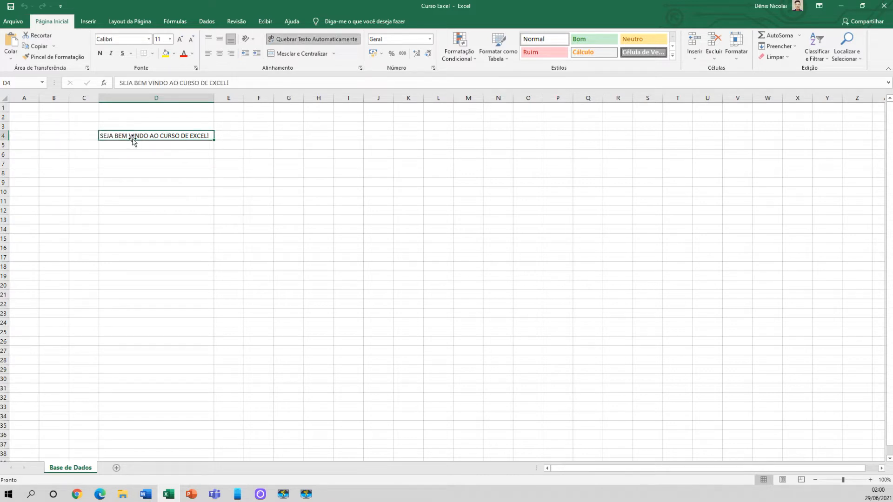
left_click(140, 172)
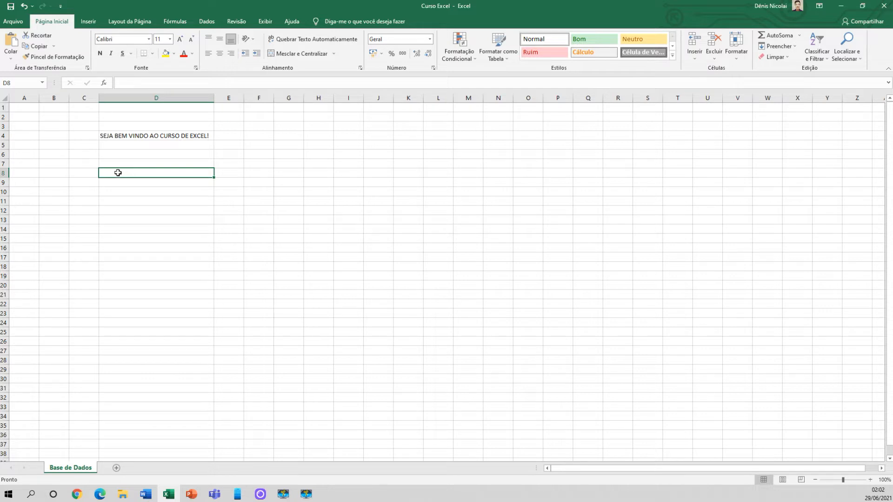
double_click(119, 173)
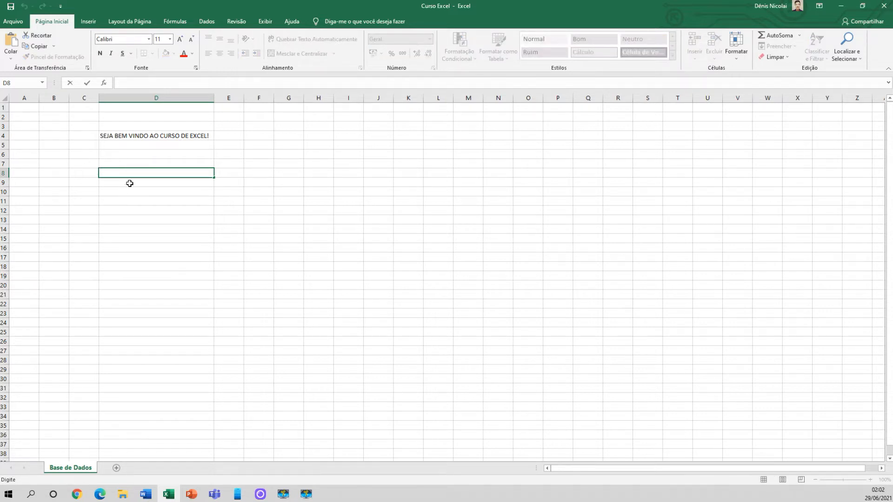
type("curso de excel")
key("Return")
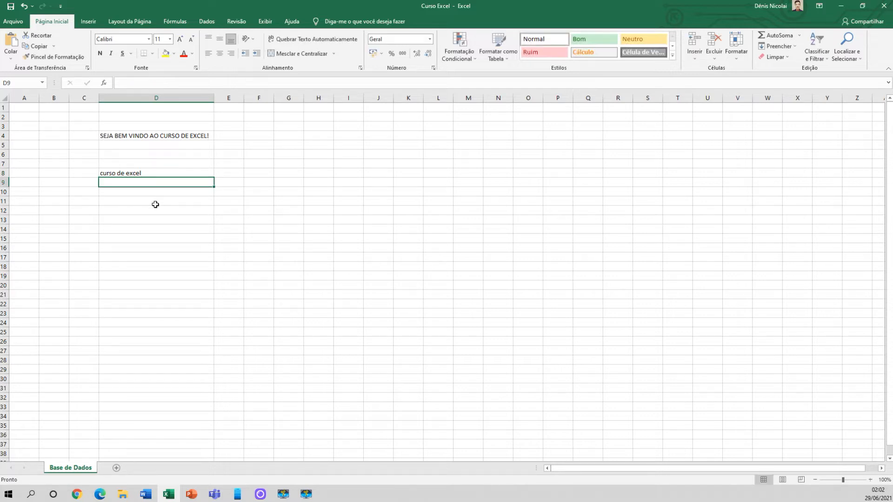
Append a second "curso de excel" after the existing text in cell D8
left_click(159, 174)
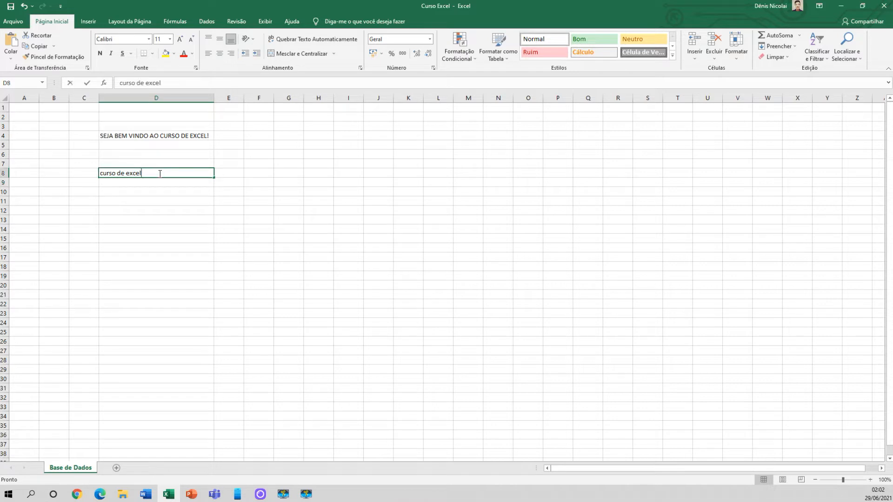
double_click(160, 174)
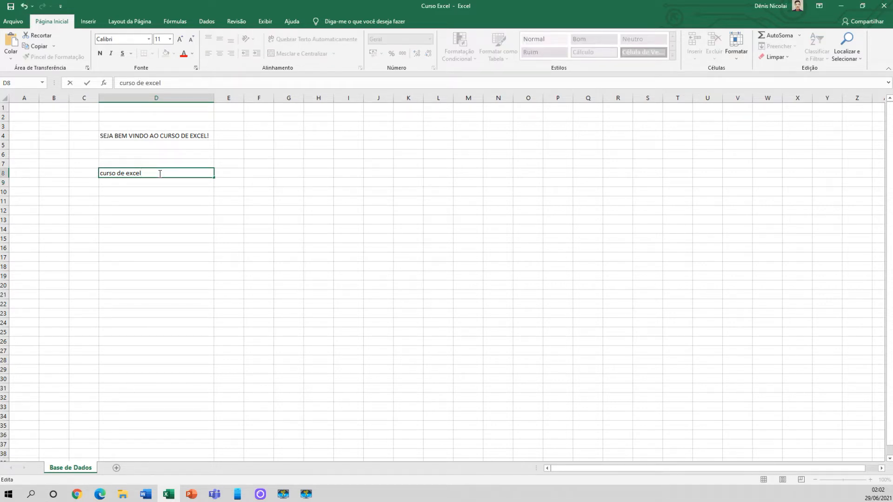
type("curso de e")
key("BackSpace")
key("BackSpace")
left_click(156, 192)
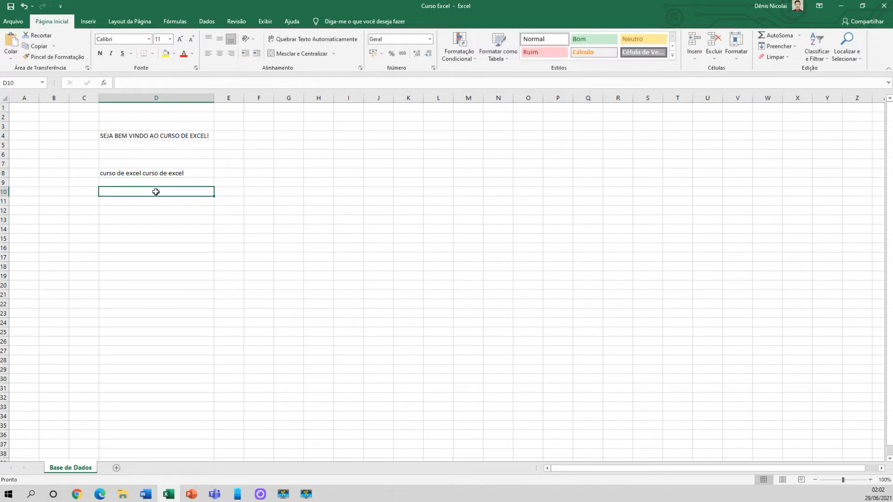
left_click(190, 173)
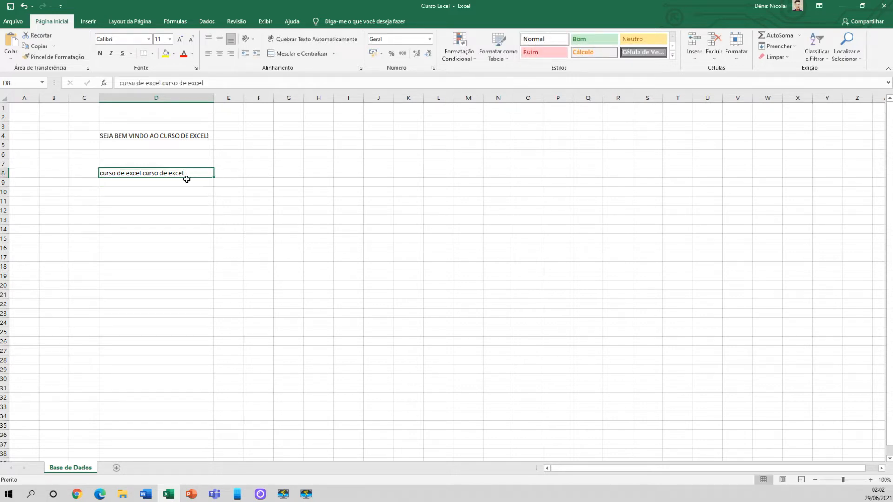
Enter "curso de excel" directly in cell D11
left_click(126, 201)
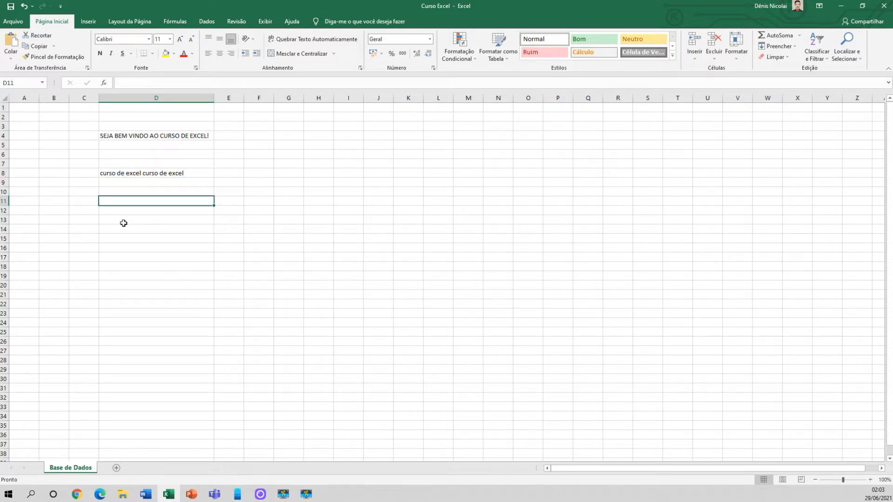
type("curs")
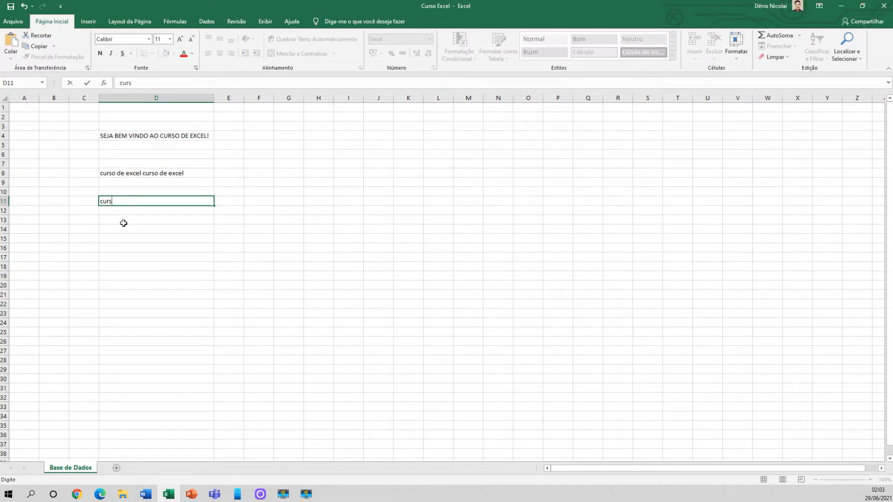
type("o de exce")
key("Return")
Enter "curso de excel" in cell D13 through the formula bar
left_click(129, 222)
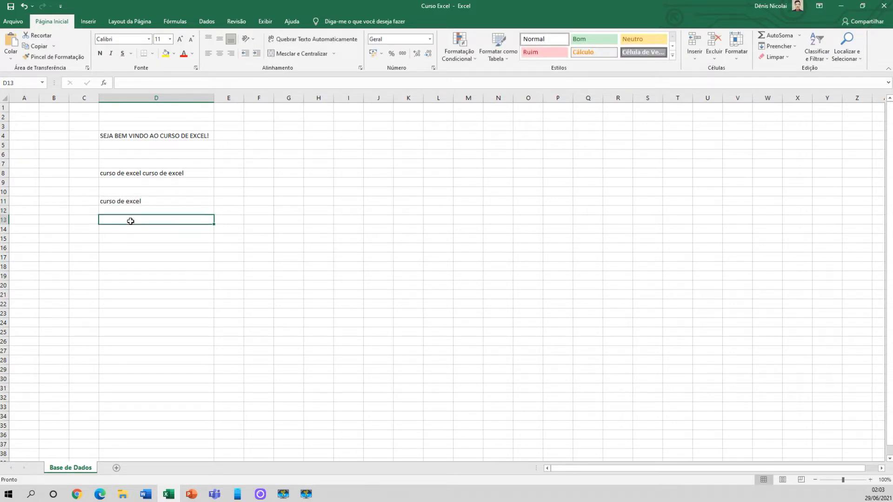
left_click(131, 83)
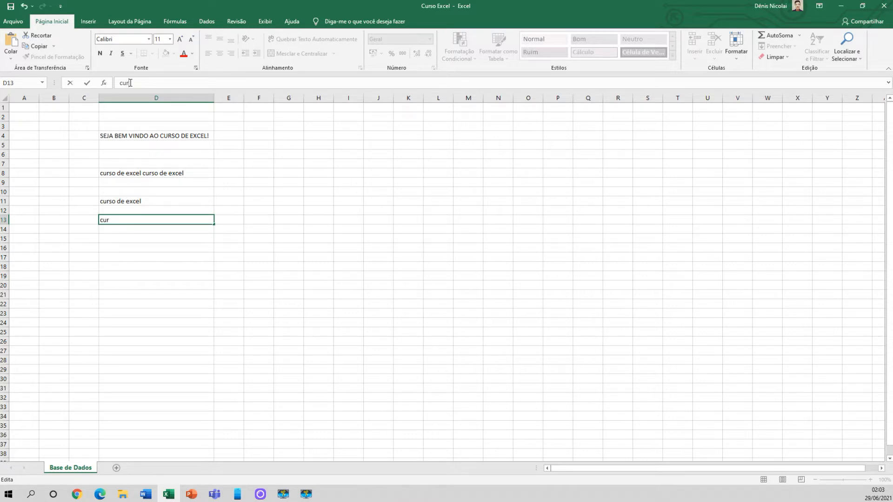
type("curso de excel")
key("Return")
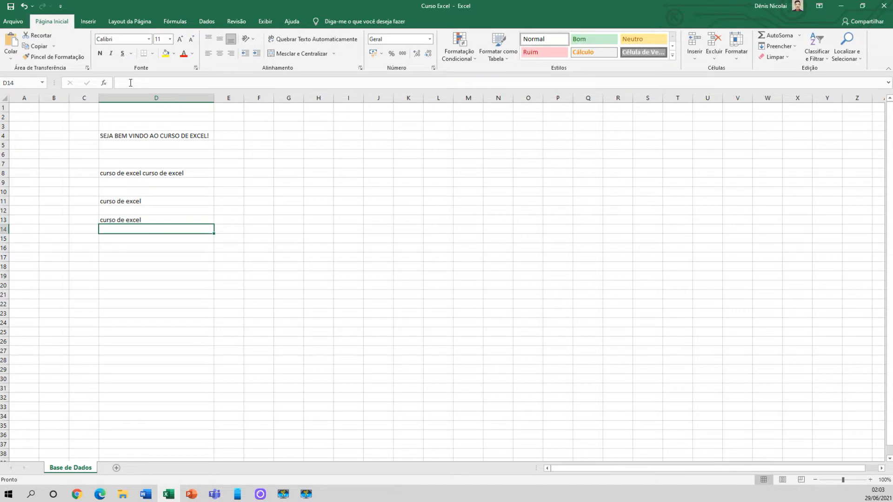
Remove the repeated second "curso de excel" from the text in cell D8
left_click(161, 220)
left_click(153, 200)
left_click(175, 173)
double_click(182, 173)
left_click_drag(184, 173, 142, 173)
key("Delete")
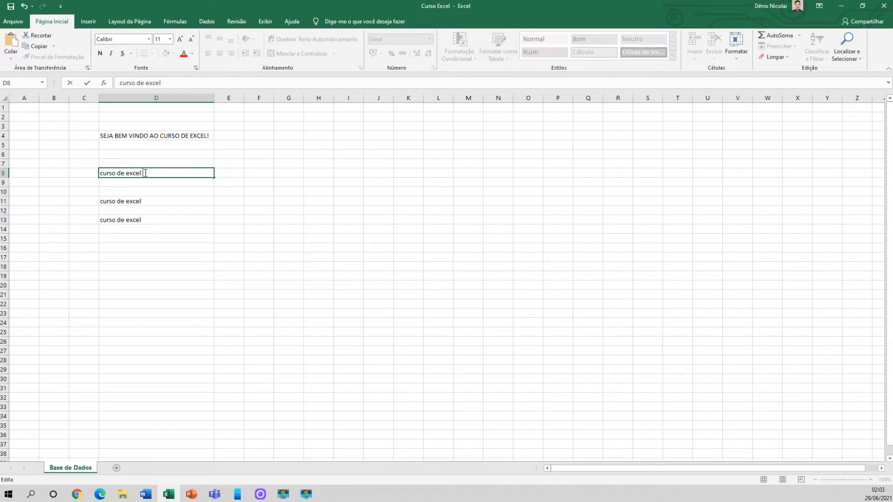
key("Return")
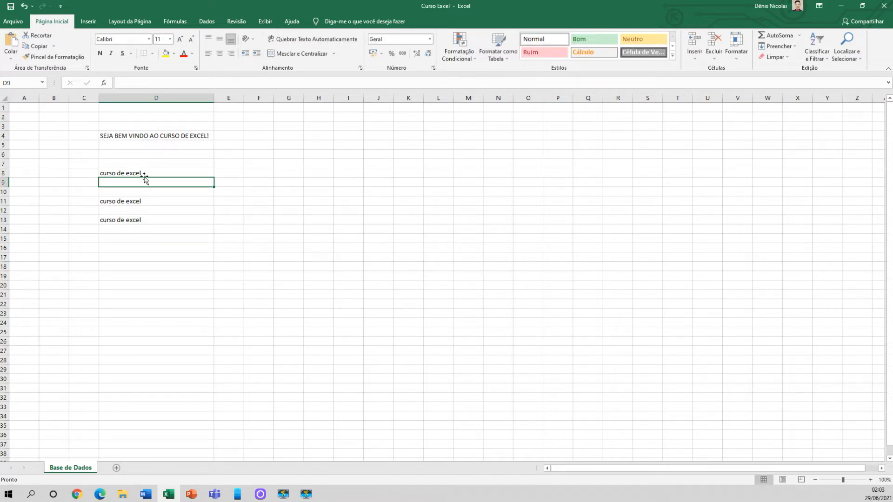
Enter the number 12312323 in cell D9
left_click(145, 173)
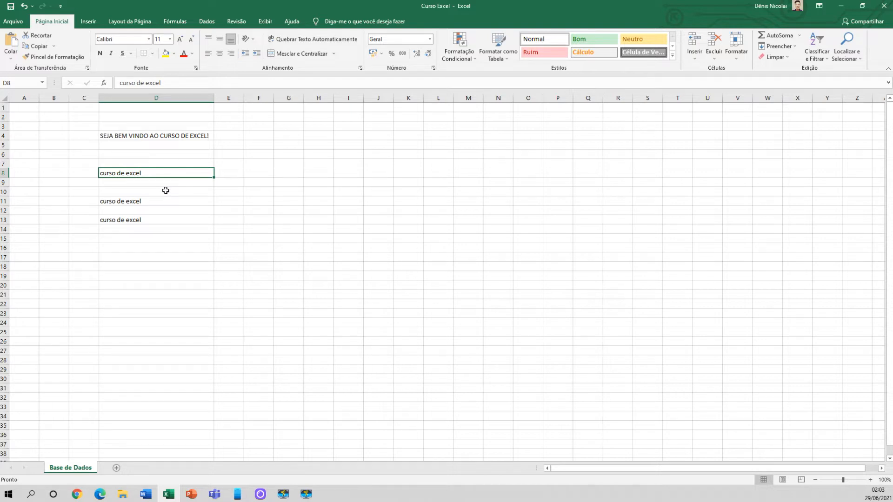
double_click(135, 182)
type("12312323")
left_click(147, 194)
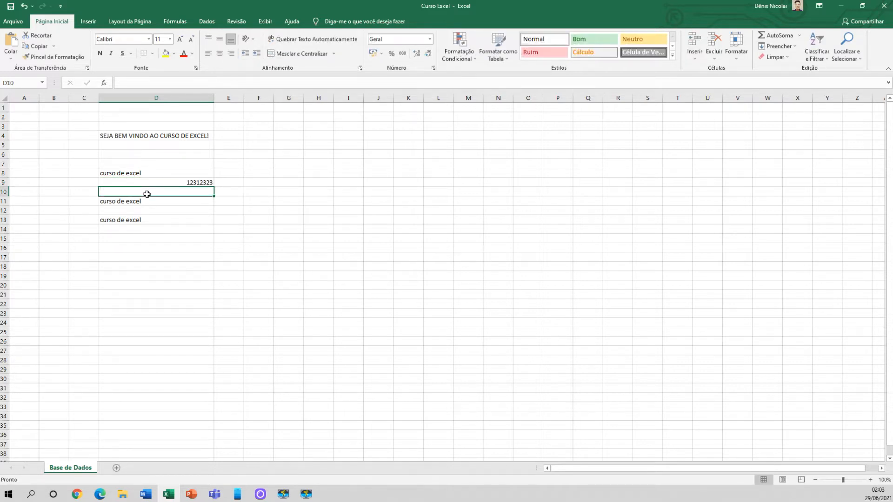
Left-align the number in cell D9
left_click(150, 183)
left_click(148, 193)
left_click(148, 181)
left_click(149, 190)
left_click(192, 180)
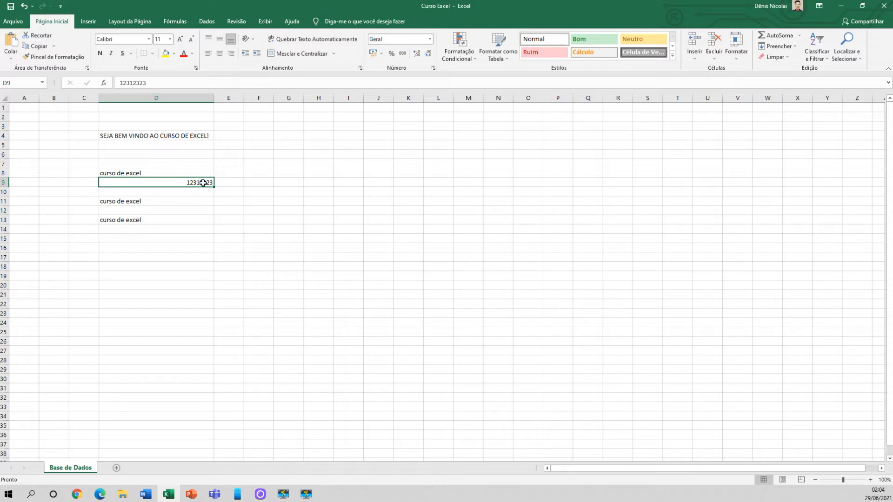
left_click(209, 54)
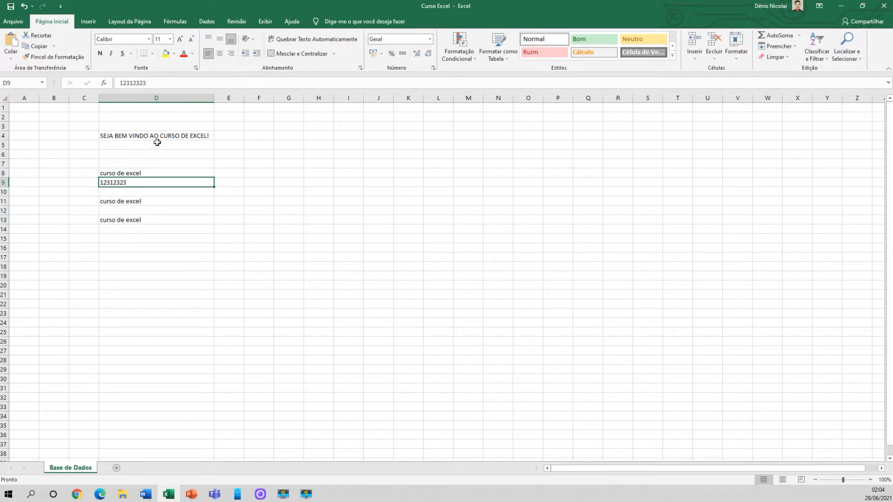
Try right alignment on the welcome text in D4, and return it to left alignment
left_click(159, 136)
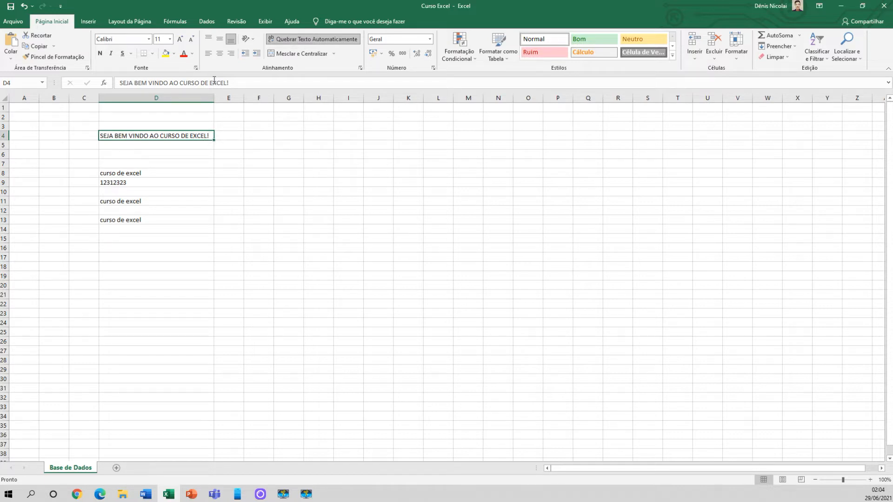
left_click(230, 54)
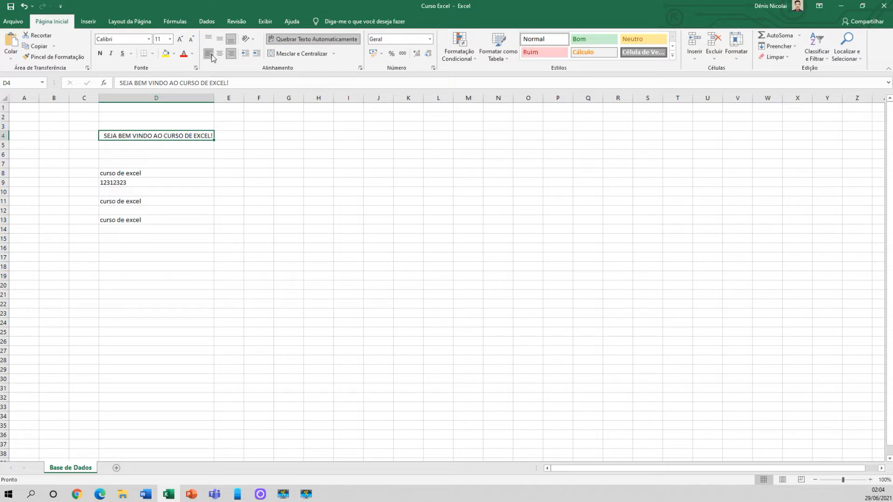
left_click(210, 55)
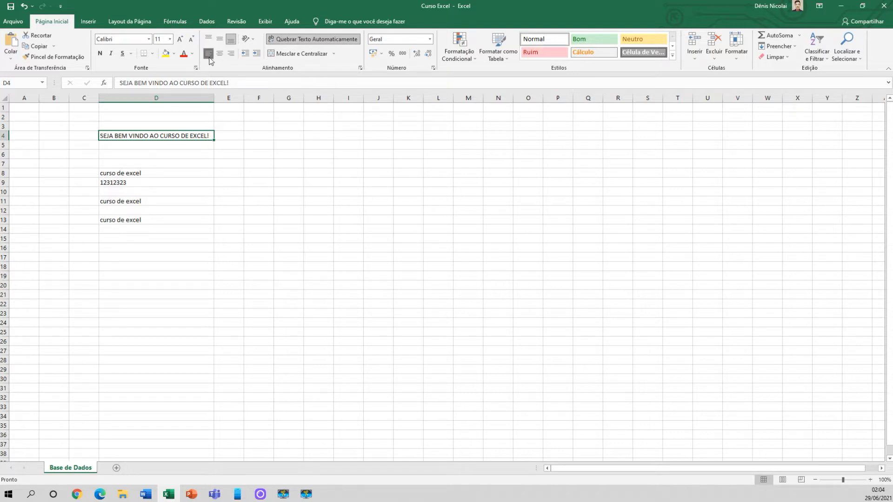
Apply left, centre and finally right horizontal alignment to the text in cell D8
left_click(131, 171)
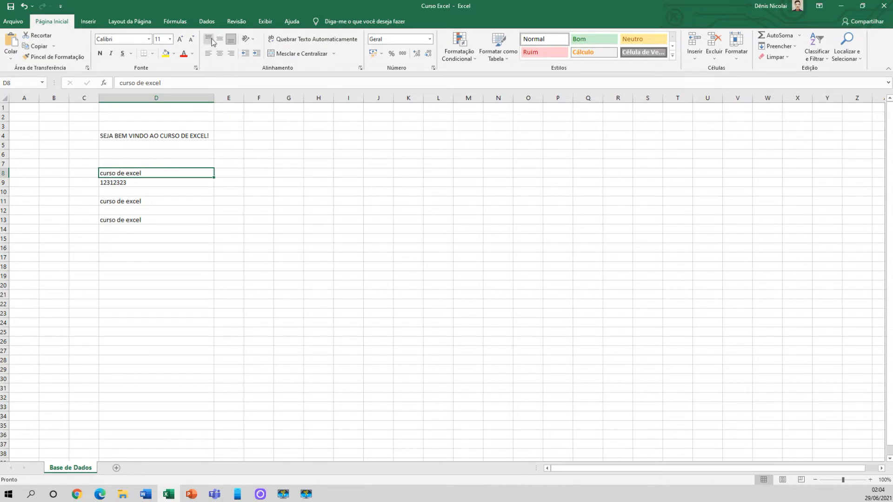
left_click(208, 55)
left_click(220, 54)
left_click(231, 54)
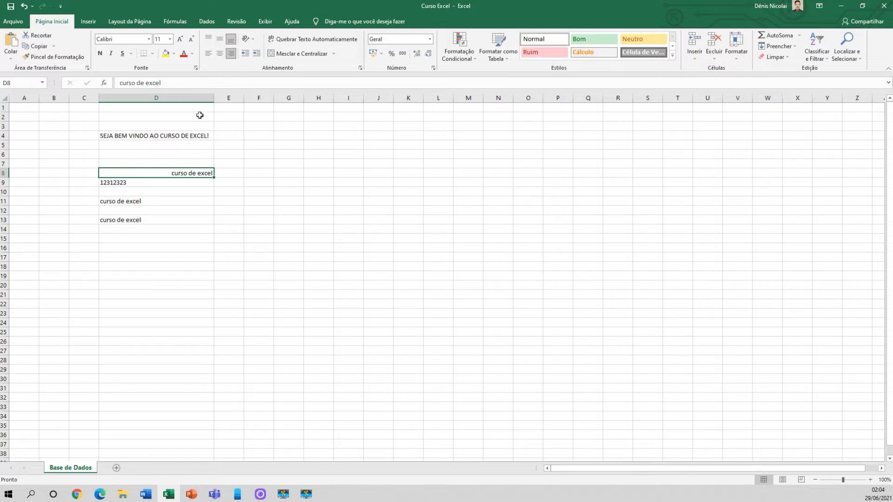
Enlarge the welcome text's cell D4 by making row 4 taller and column D wider
left_click(162, 137)
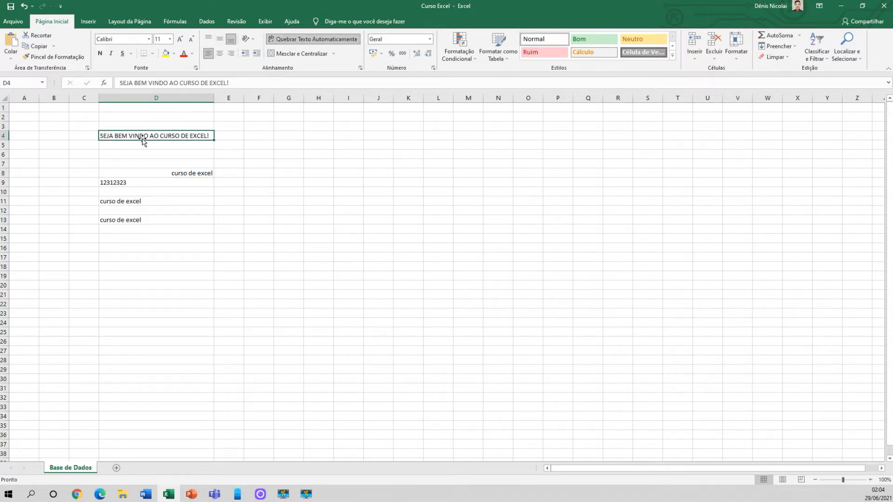
left_click_drag(4, 141, 5, 162)
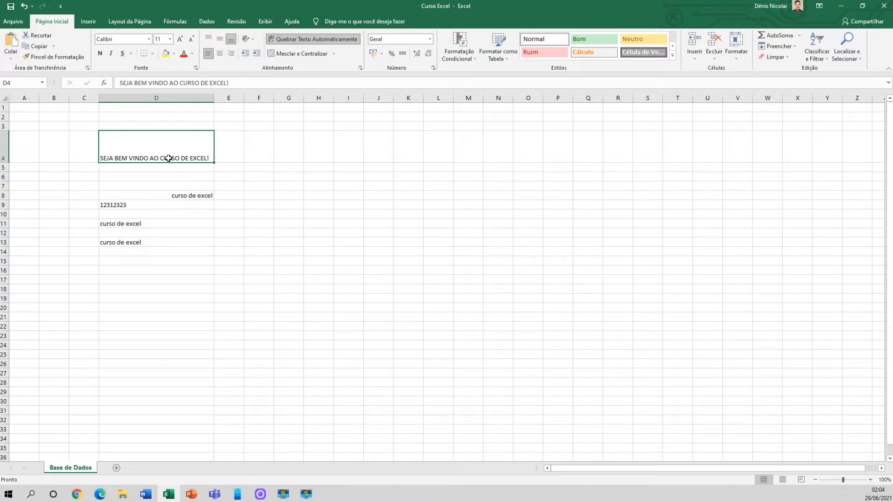
left_click_drag(213, 98, 254, 98)
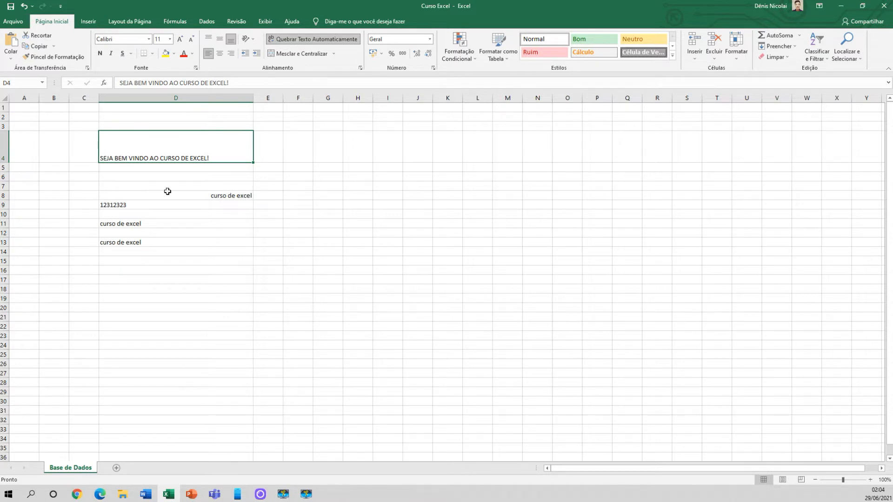
Apply top, middle and bottom vertical alignment in turn to the welcome text in D4
left_click(158, 204)
left_click(156, 150)
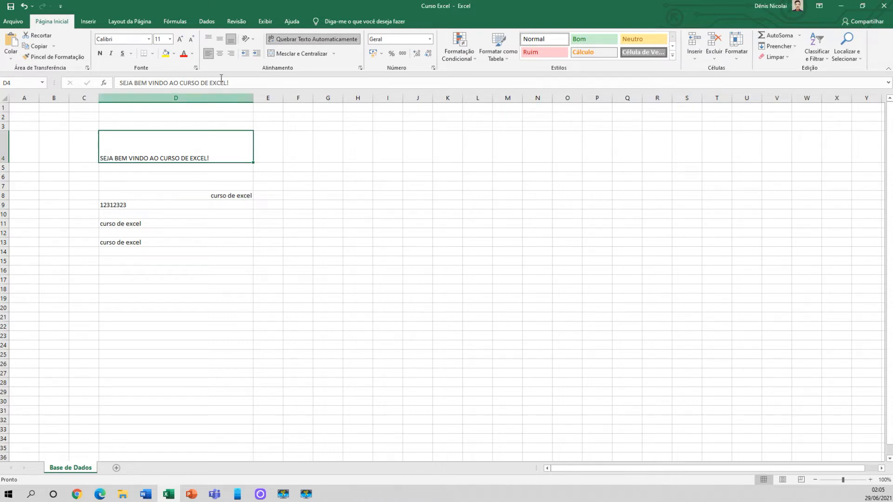
left_click(210, 41)
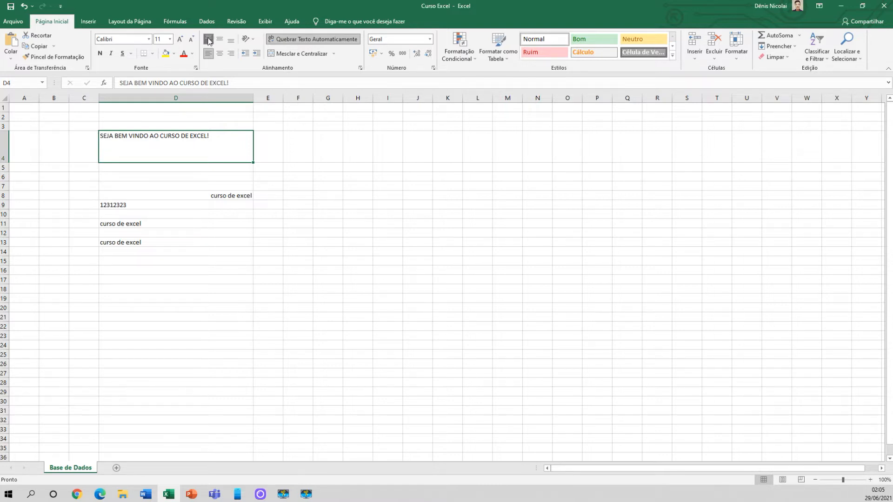
left_click(221, 41)
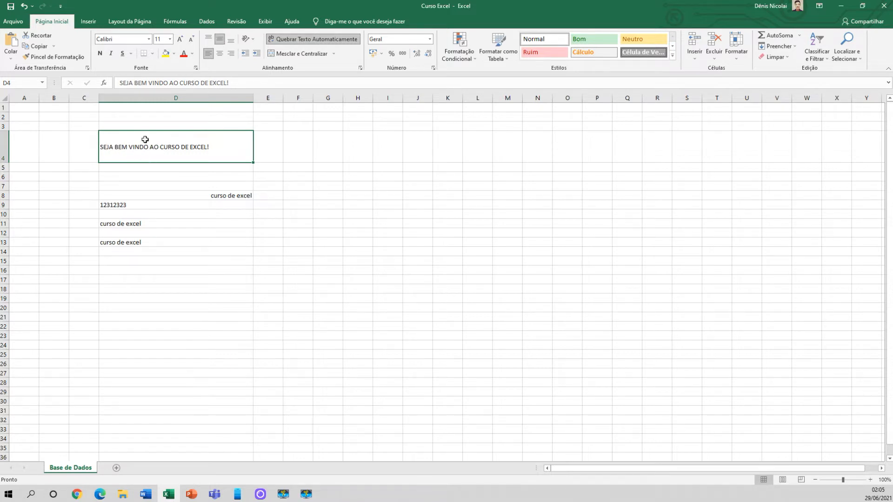
left_click(230, 41)
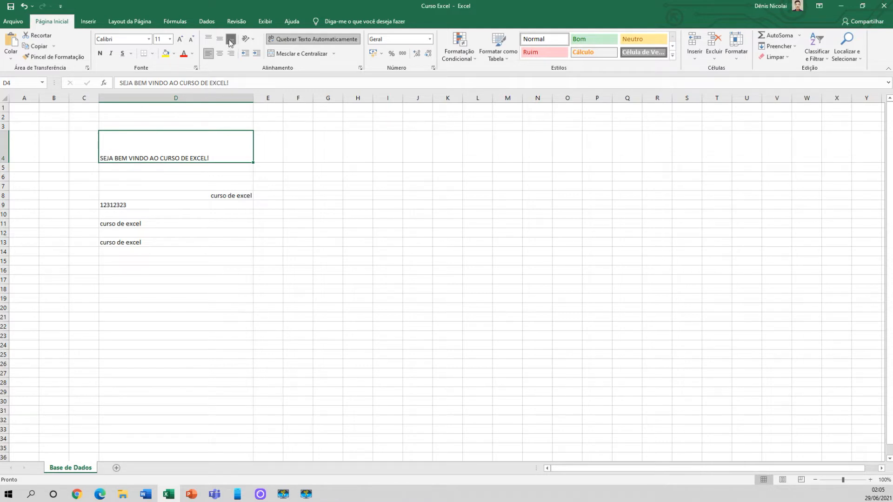
Apply left, centre and right horizontal alignment in turn to the welcome text in D4
left_click(209, 55)
left_click(219, 53)
left_click(231, 54)
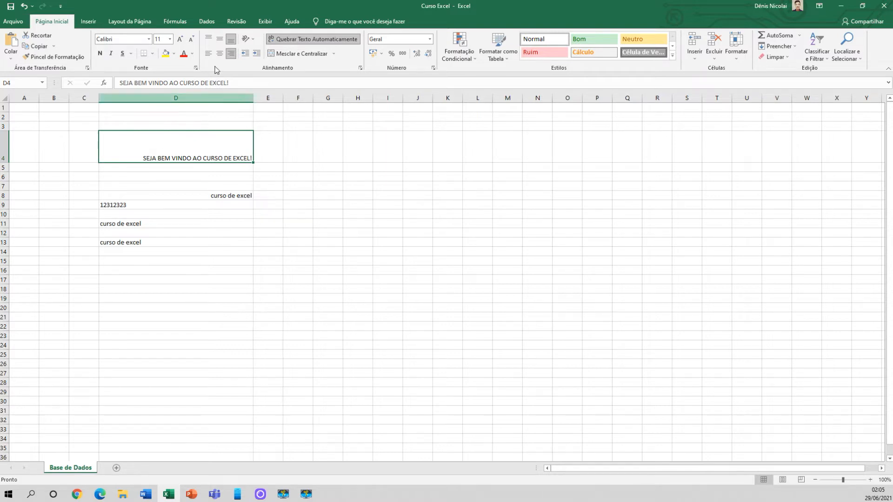
Align the welcome text in D4 to the cell's top left, and finish with it centred horizontally and vertically
left_click(208, 38)
left_click(207, 56)
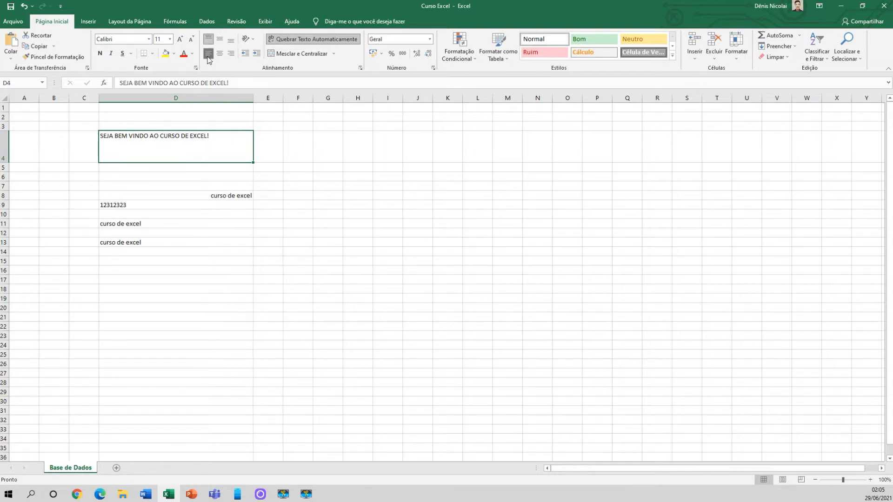
left_click(220, 54)
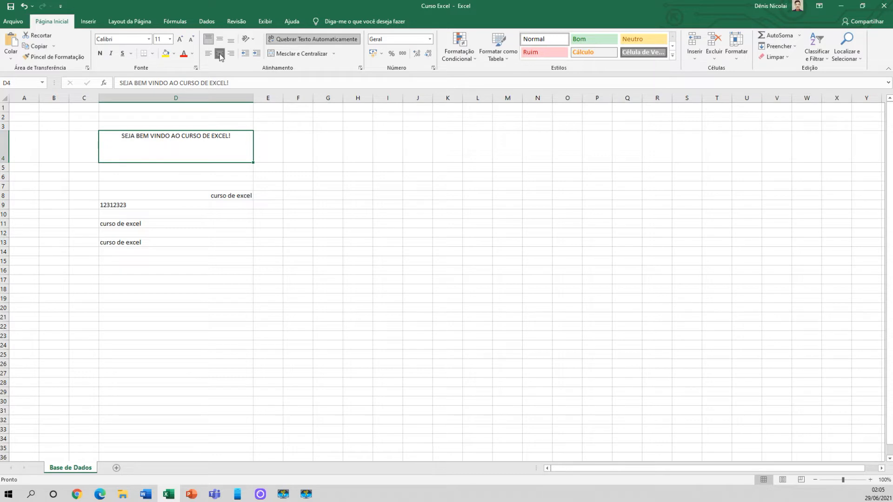
left_click(220, 39)
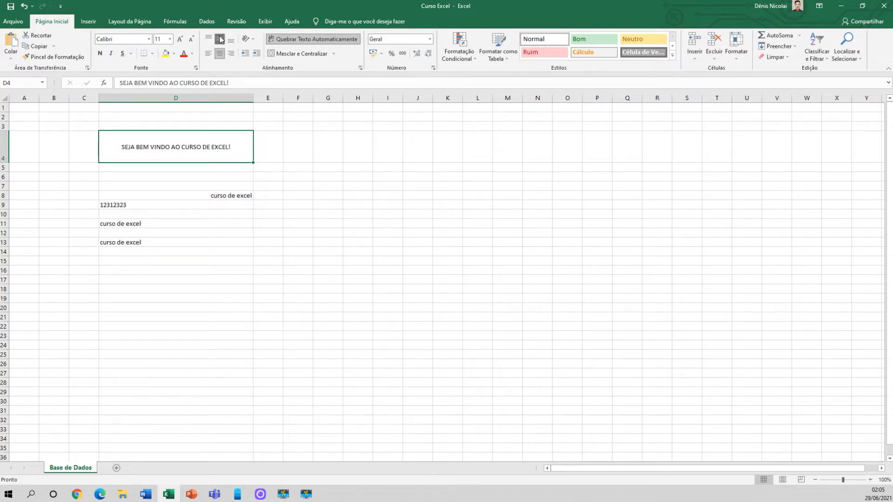
Align the welcome text in D4 to the bottom right of its cell
left_click(231, 39)
left_click(230, 53)
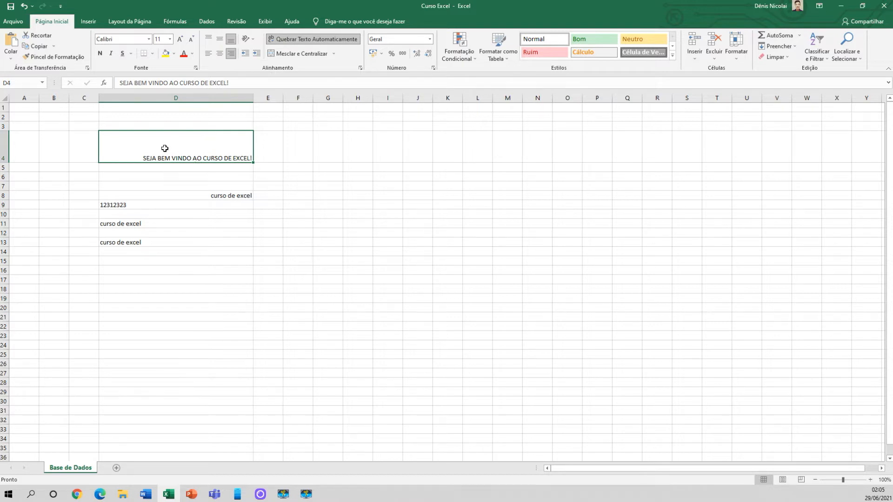
left_click(158, 180)
left_click(158, 127)
left_click(207, 96)
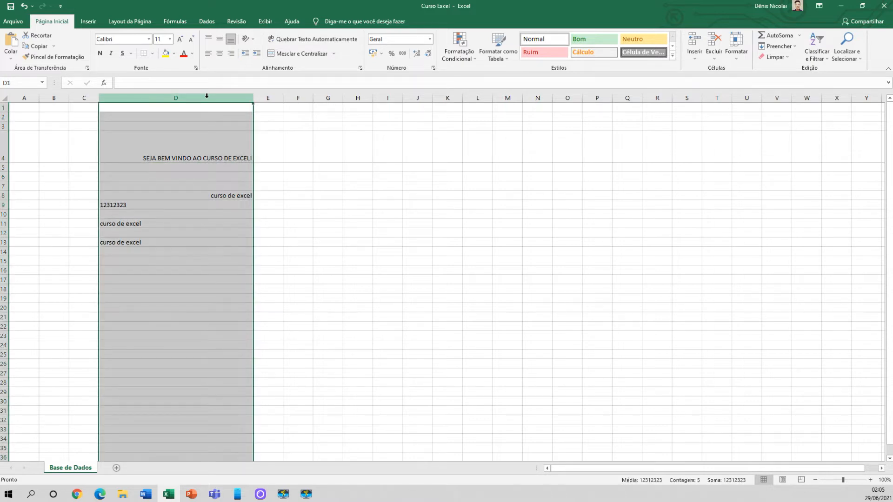
left_click(210, 139)
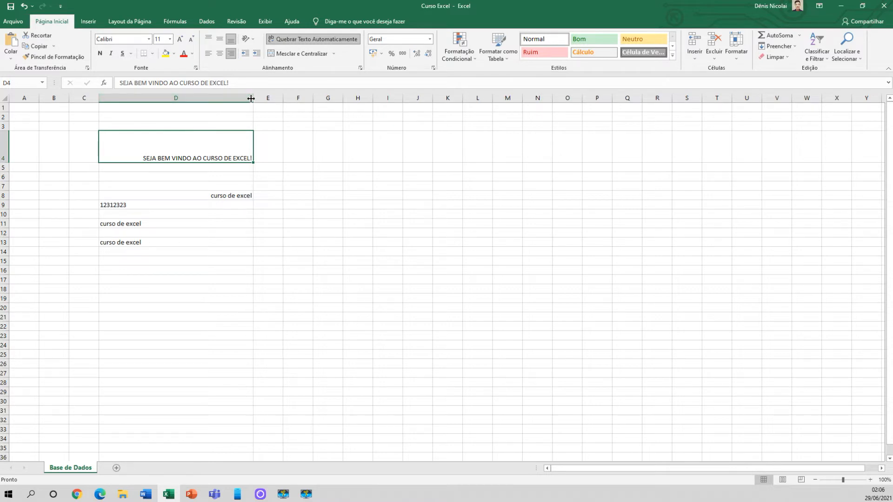
Resize columns D and E by their borders, making E narrower and widening D to about 43
left_click_drag(256, 98, 251, 98)
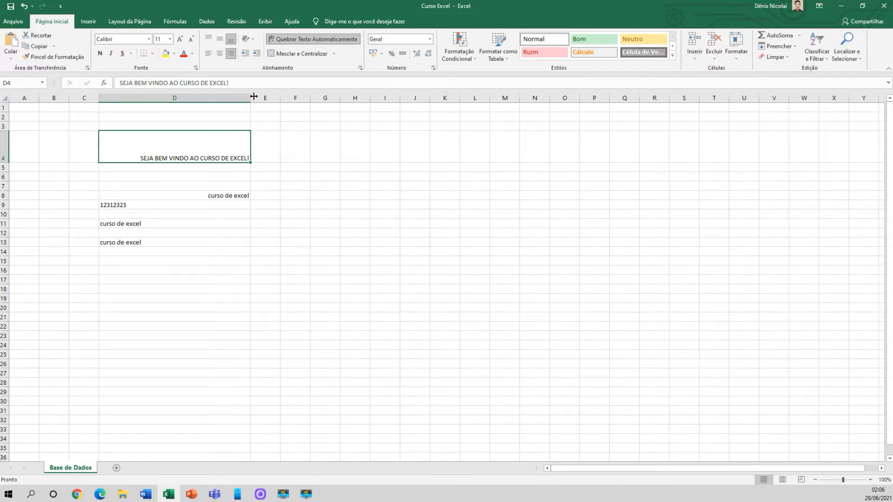
left_click(255, 96)
left_click_drag(251, 98, 295, 97)
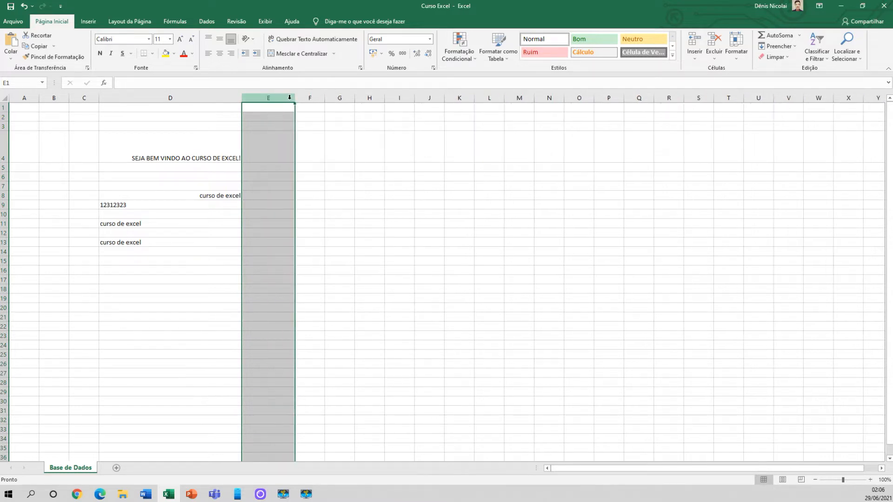
left_click_drag(294, 98, 266, 97)
left_click(235, 98)
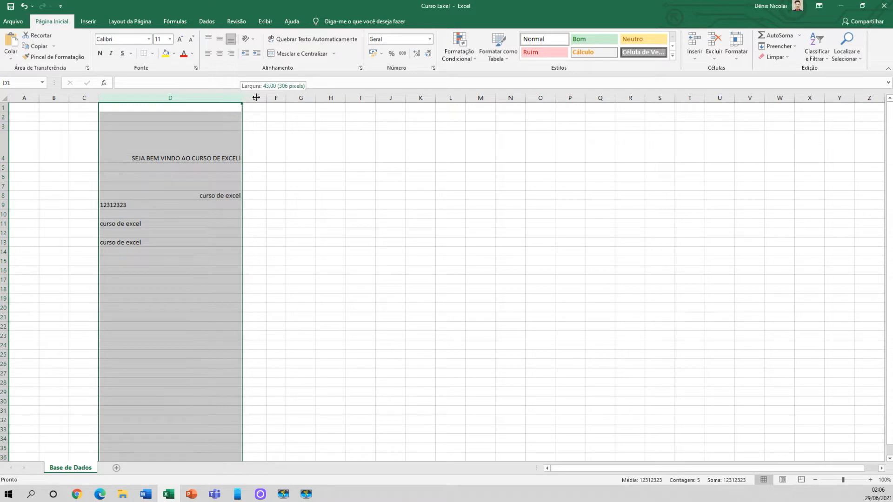
left_click_drag(239, 97, 259, 98)
left_click(193, 245)
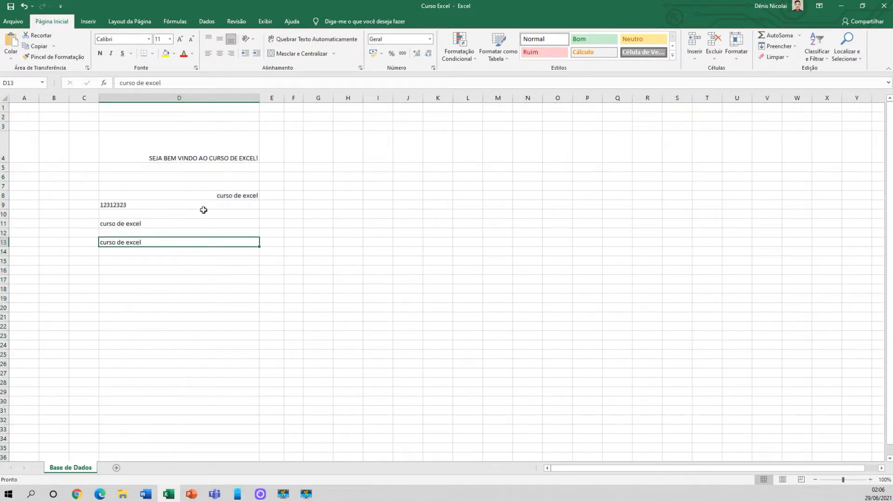
Left-align the welcome text in D4 and the course text in D8
left_click(182, 147)
left_click(209, 53)
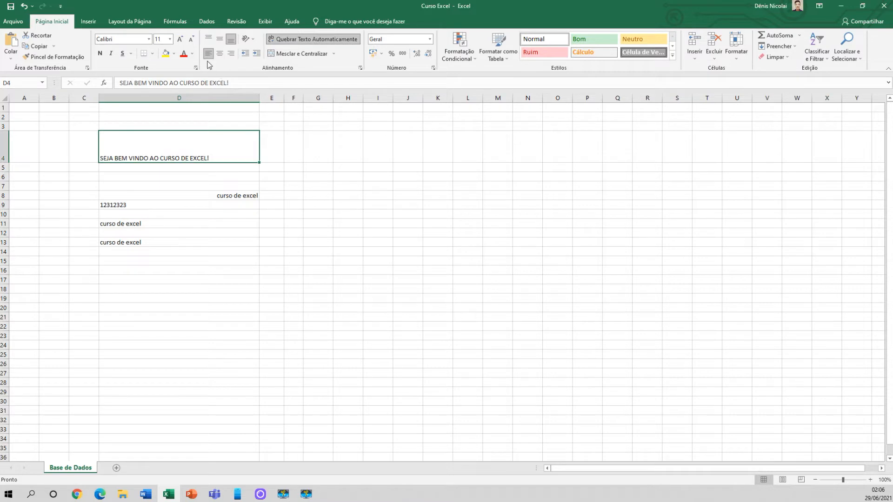
left_click(234, 195)
left_click(208, 54)
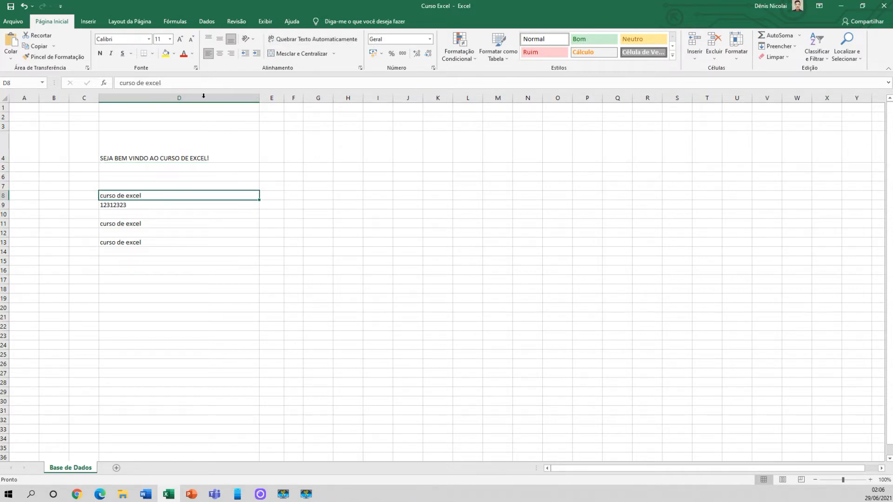
Widen column D, and autofit its width to its longest entry
mouse_move(257, 96)
left_mouse_down()
mouse_move(210, 99)
mouse_move(273, 98)
left_mouse_up()
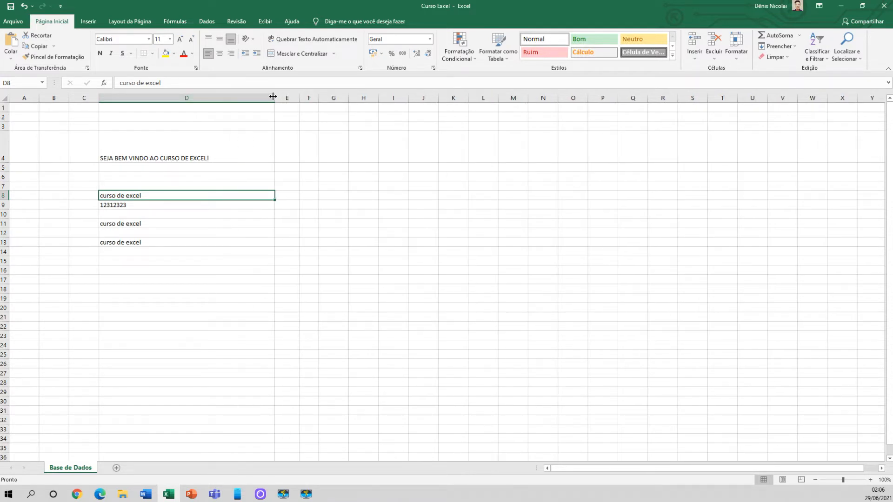
left_click(202, 158)
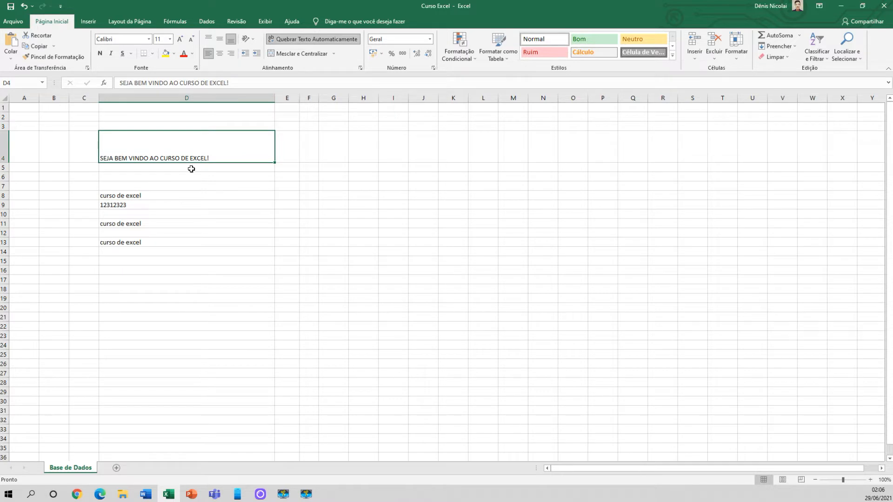
left_click_drag(147, 185, 140, 272)
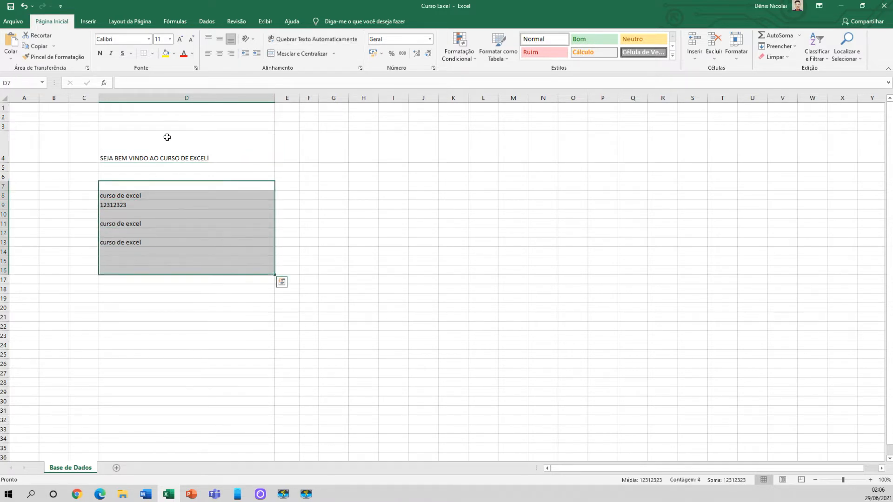
left_click(177, 94)
left_click(154, 167)
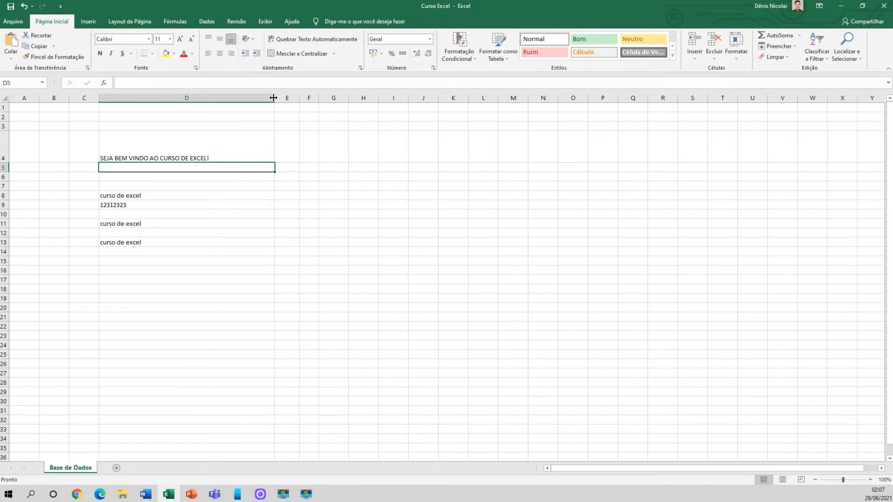
double_click(273, 97)
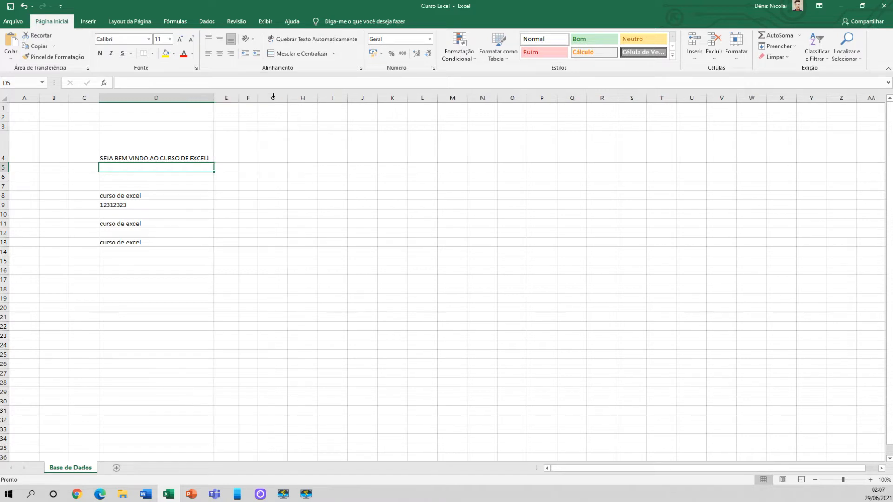
Widen column D well beyond the welcome text in D4, and autofit it back to the content
left_click(209, 158)
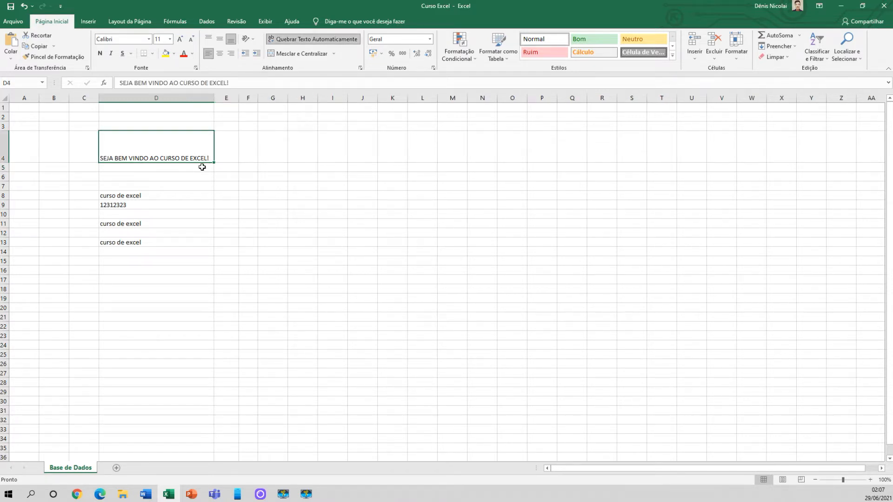
left_click_drag(214, 98, 308, 99)
left_click(296, 96)
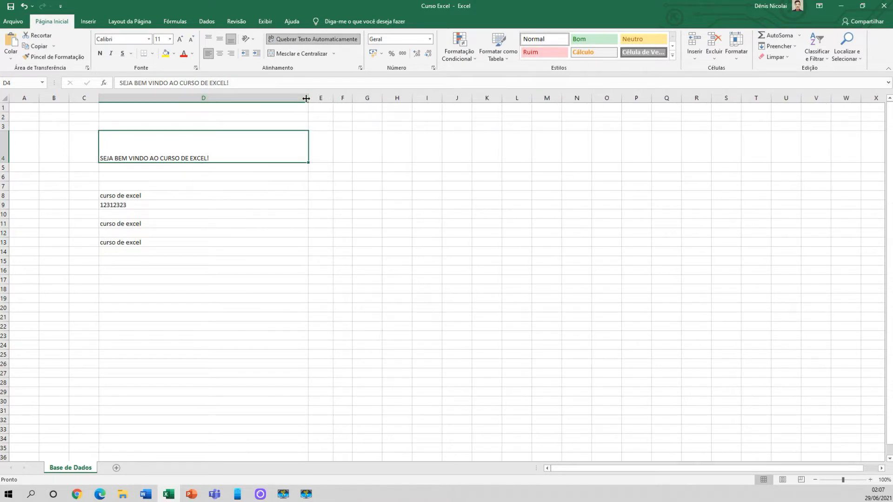
double_click(306, 98)
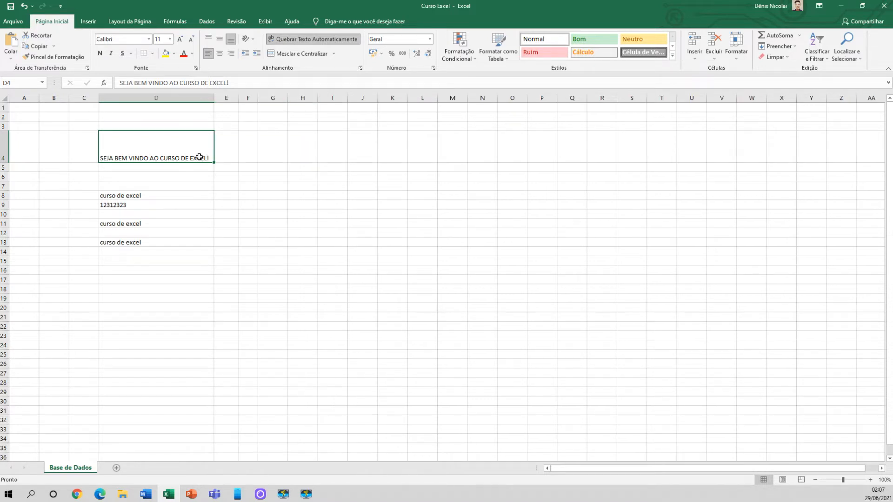
Clear the welcome text from D4, and undo the deletion
left_click(183, 192)
left_click(178, 155)
left_click(193, 173)
left_click(177, 149)
key("Delete")
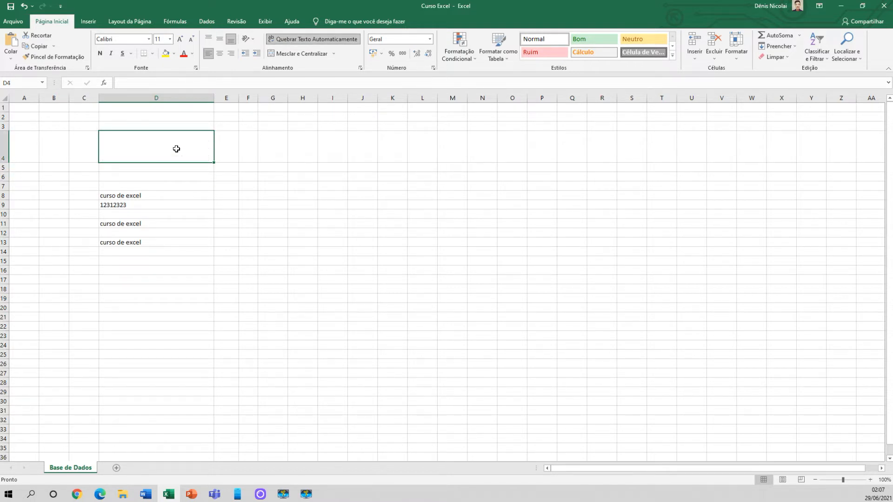
key("ctrl+z")
Edit cell D4, remove the entire welcome text inside it and commit the empty cell
double_click(212, 158)
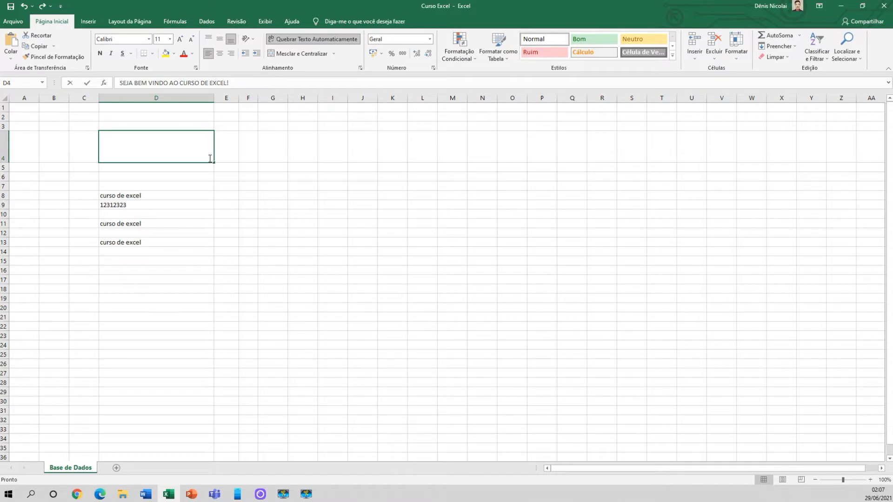
left_click_drag(211, 158, 101, 158)
key("Delete")
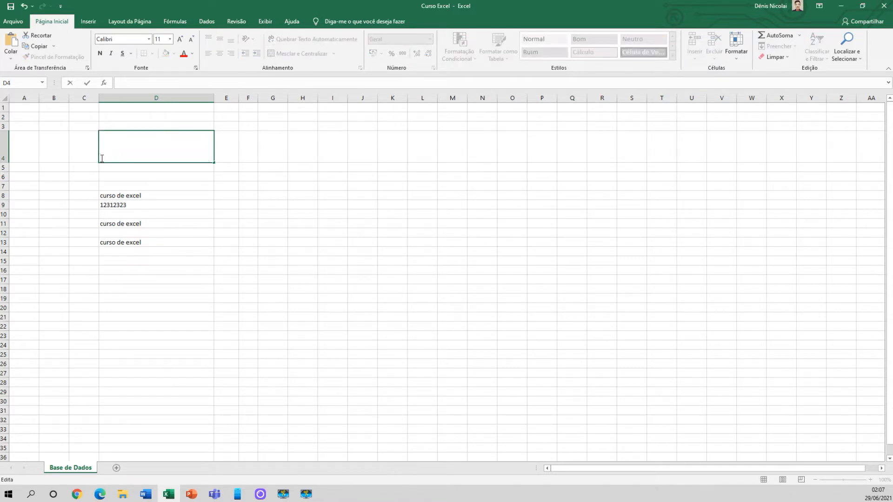
left_click(184, 177)
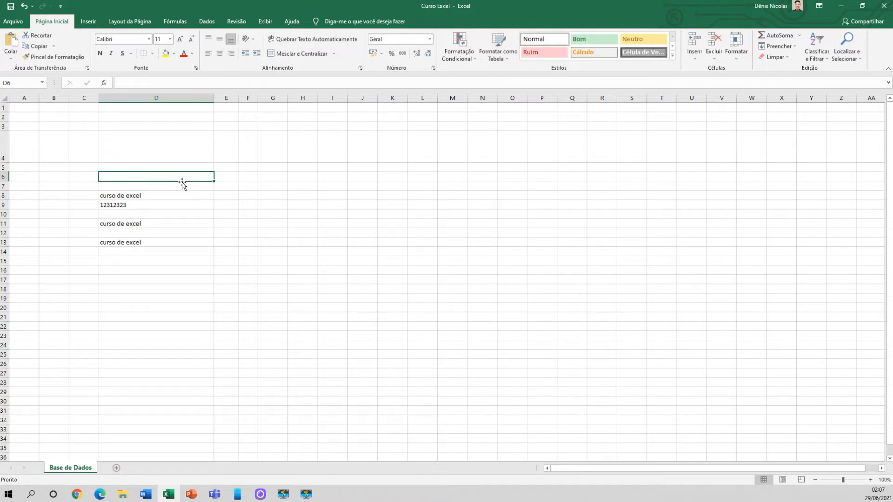
left_click(134, 151)
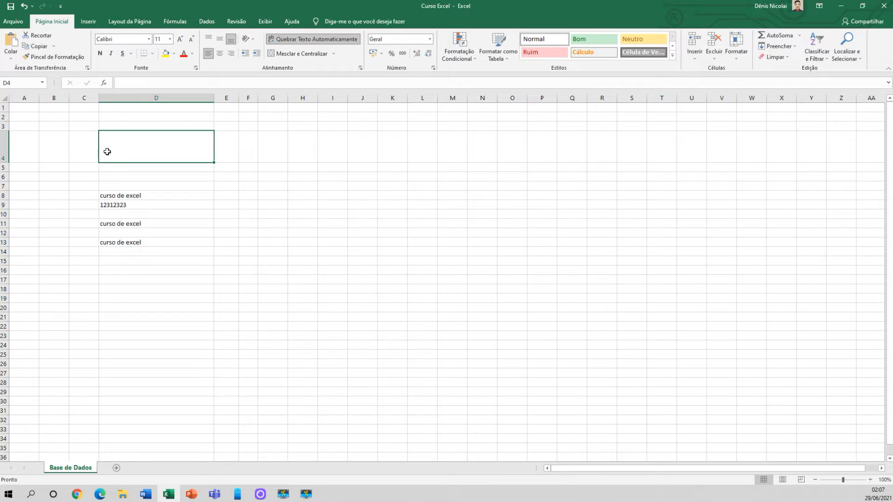
Autofit the width of column D to the remaining entries in D8 to D13
left_click(132, 197)
left_click_drag(132, 205, 130, 241)
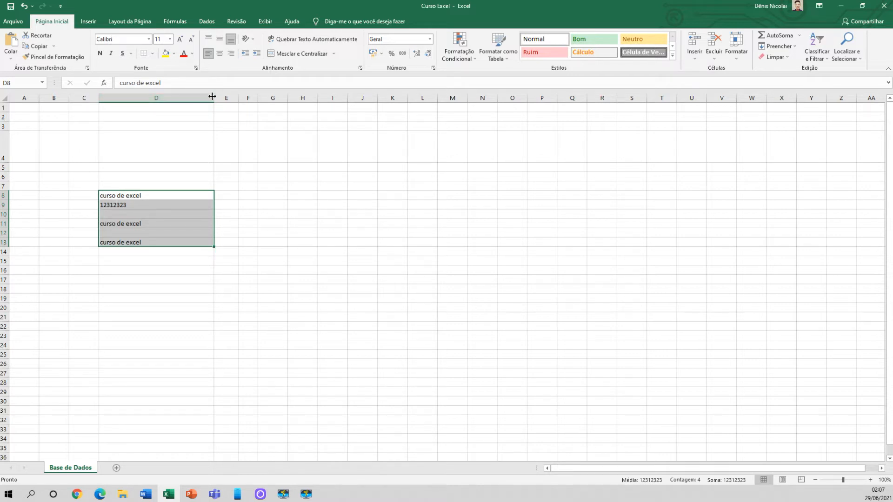
double_click(212, 96)
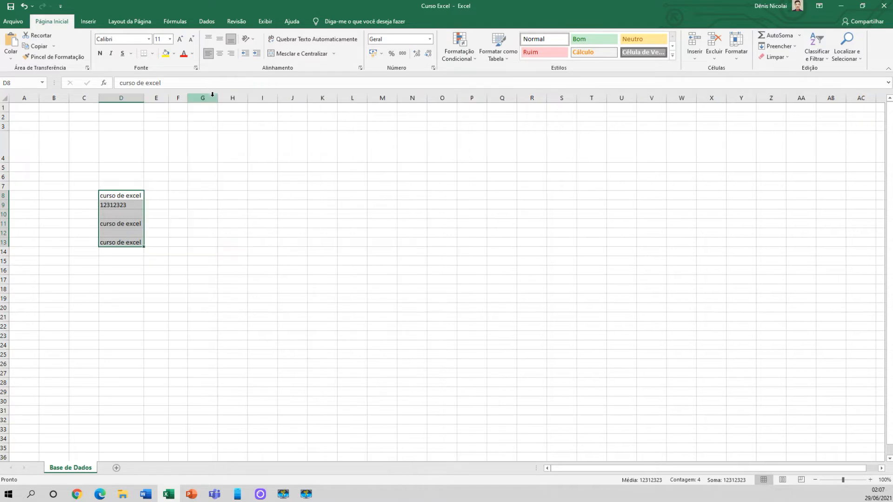
left_click(136, 197)
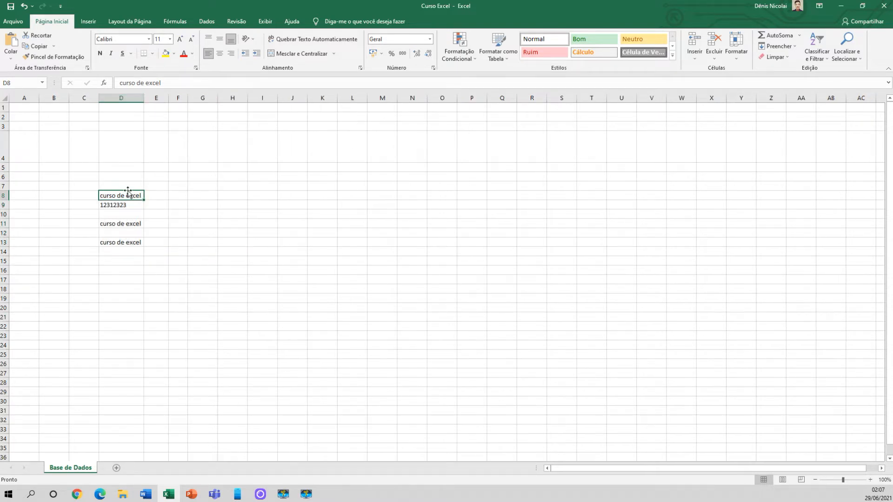
left_click_drag(125, 194, 127, 252)
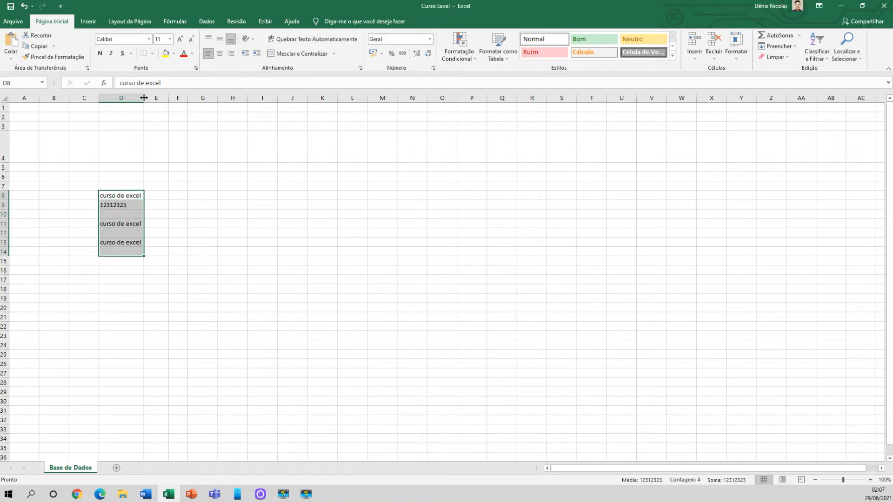
Enter "olá seja muito bem vindo ao curso de excel" in cell D4
left_click(132, 148)
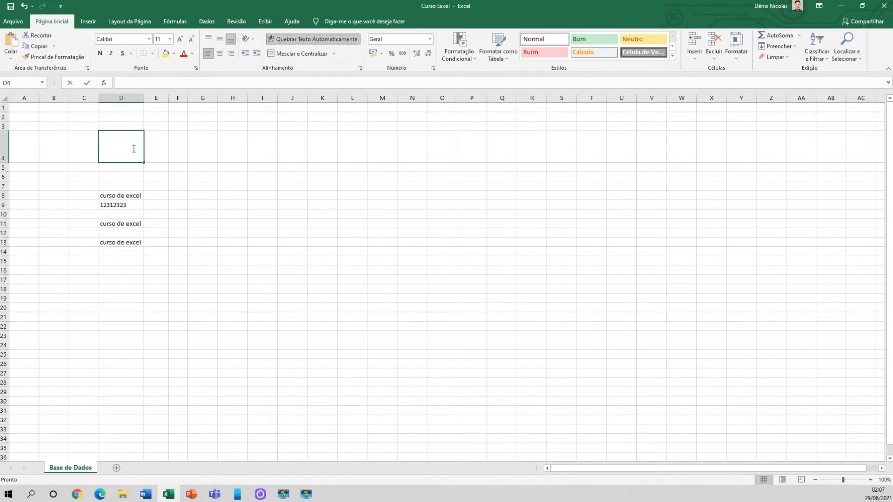
double_click(133, 148)
left_click(132, 196)
double_click(131, 157)
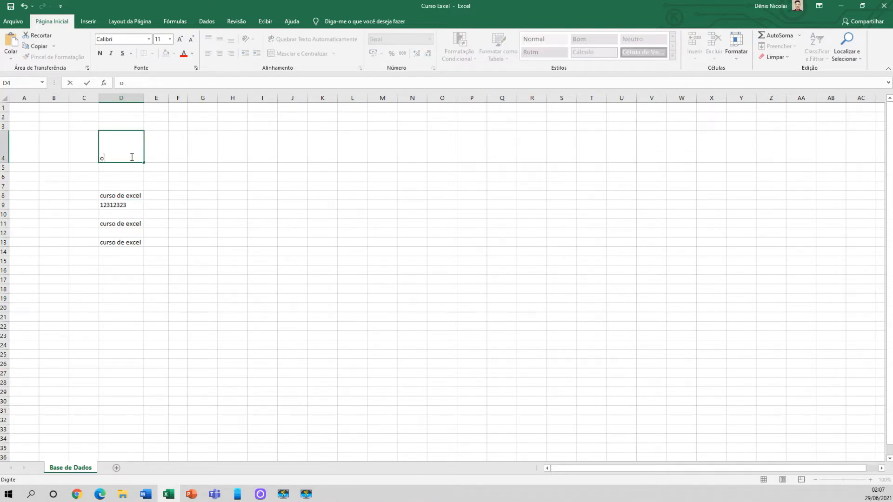
type("seja muito bem vind")
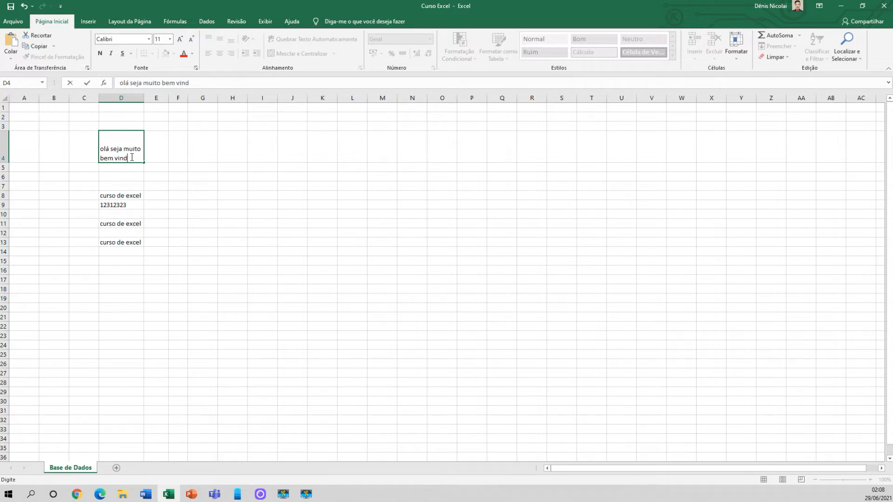
type("o ao curso de excel")
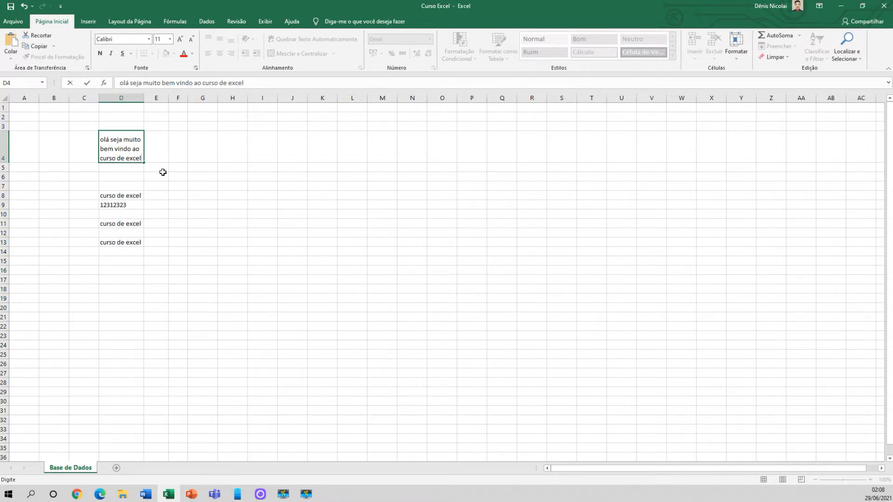
key("Return")
Turn off text wrapping for the new welcome text in D4 and align it to the top
left_click(117, 145)
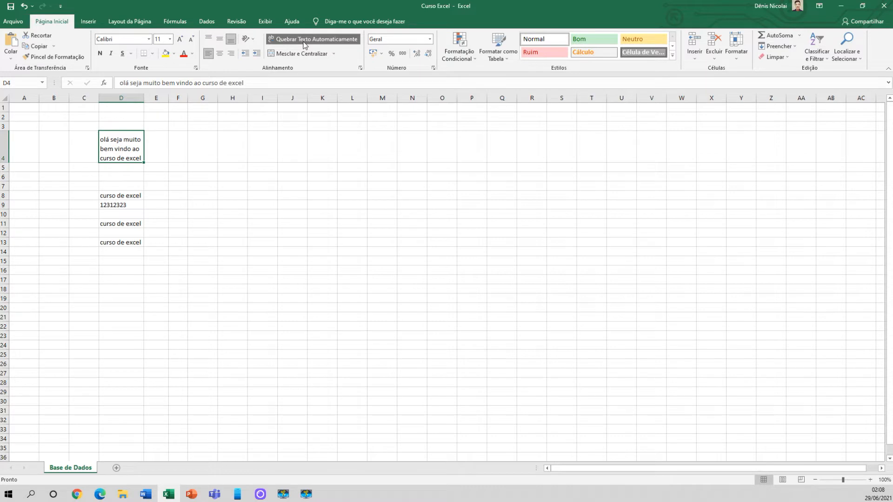
left_click(132, 177)
left_click(130, 148)
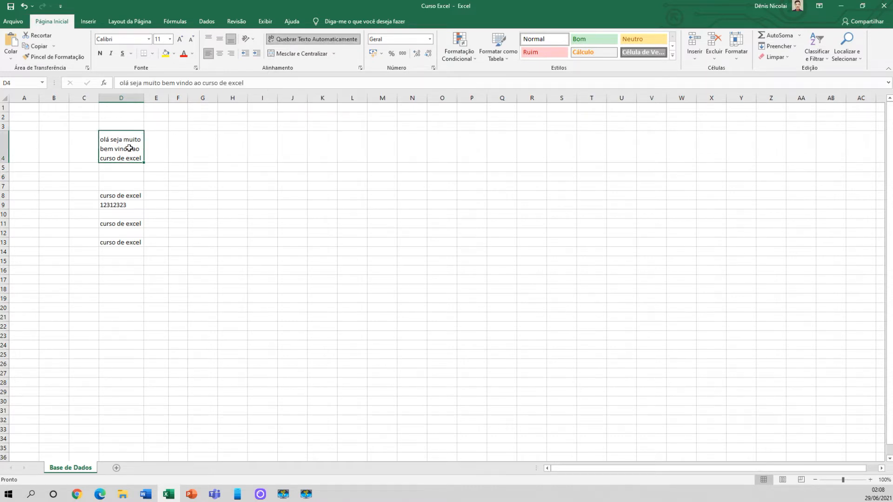
left_click(295, 42)
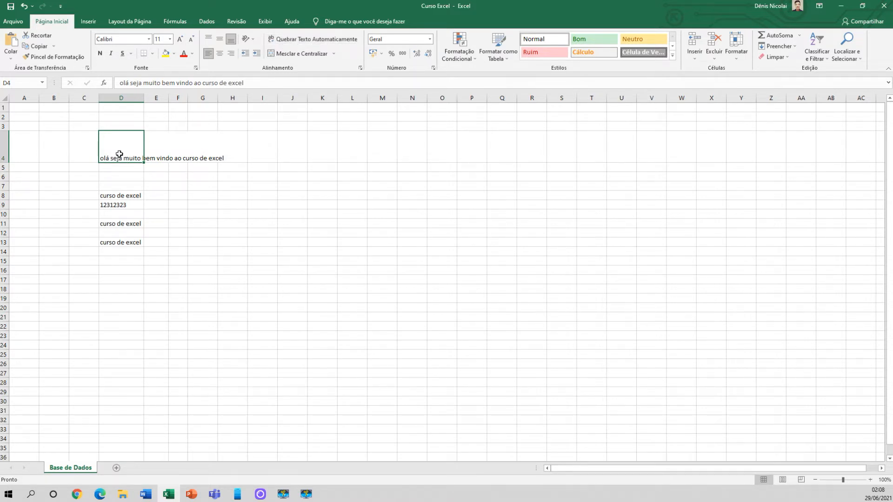
left_click(208, 39)
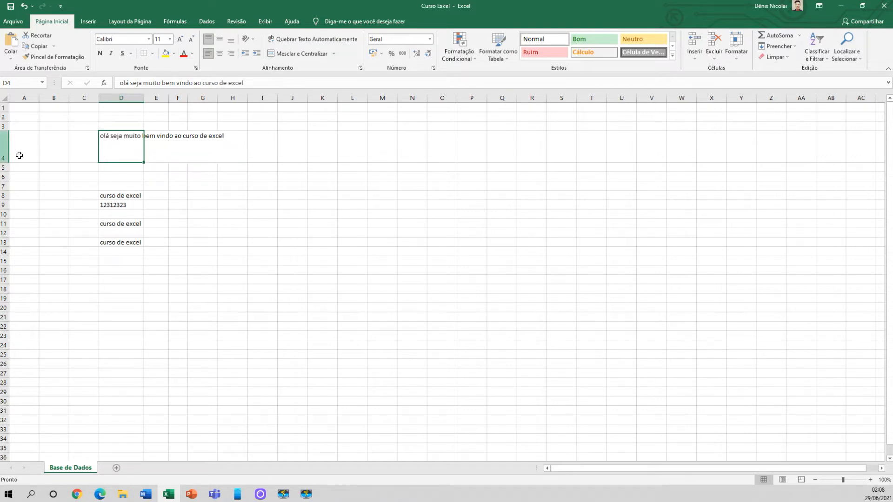
left_click(159, 150)
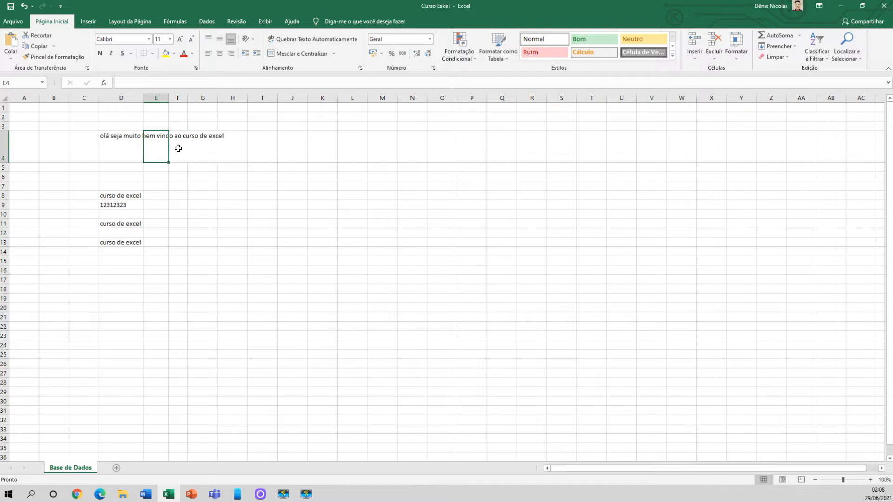
Enter "ola seja bem vindo" in cell E4, beside the long welcome text
type("ol")
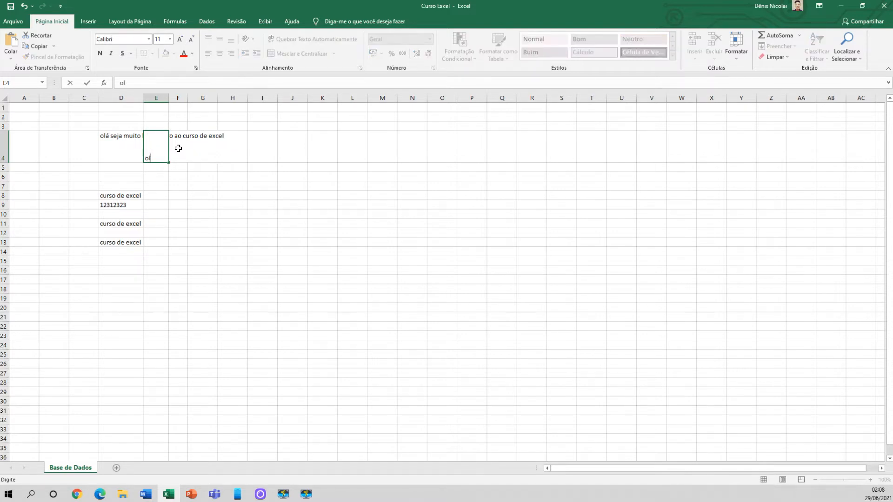
type("a seja bem vindo")
key("Return")
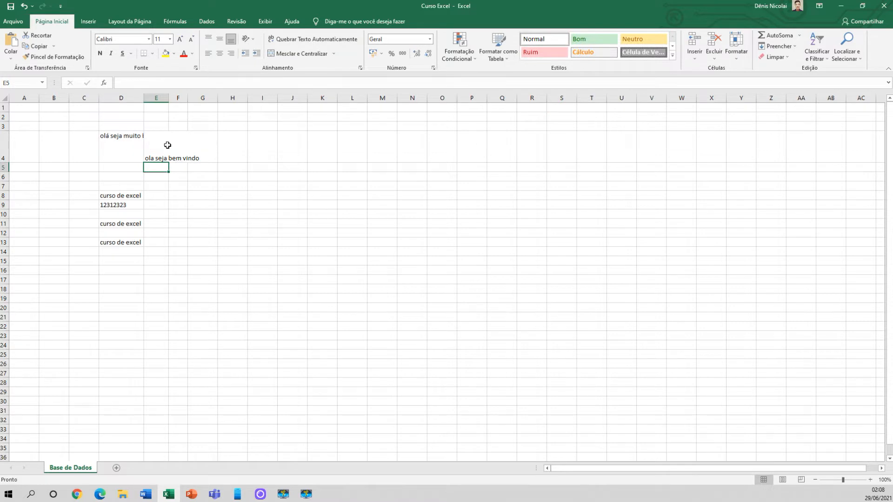
Examine the full contents of D4 and E4 and compare how each text displays against its neighbouring cell
left_click(132, 137)
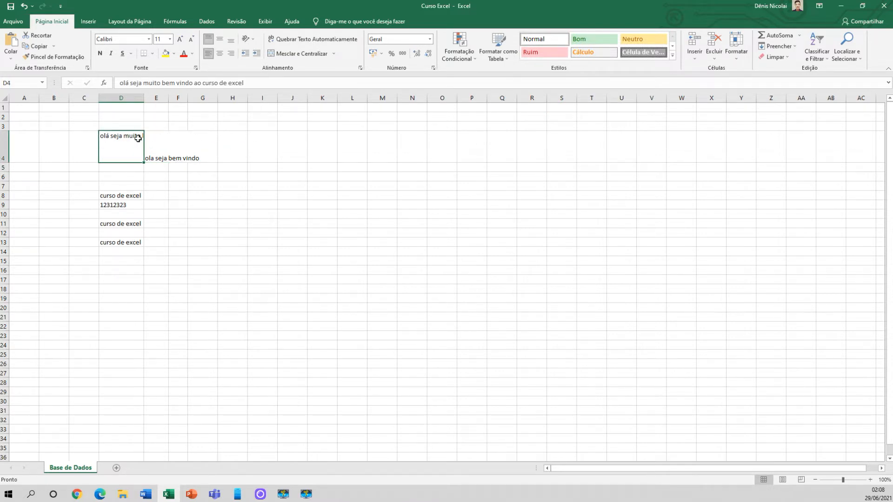
left_click_drag(244, 83, 120, 83)
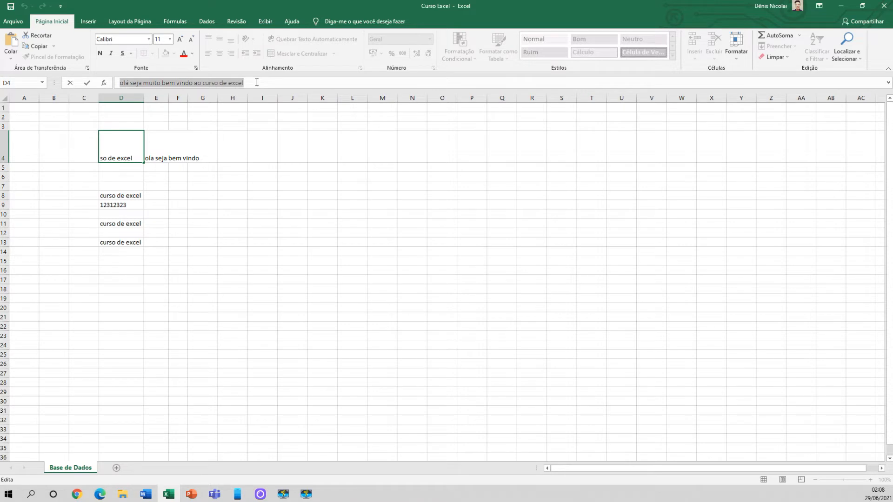
left_click(161, 142)
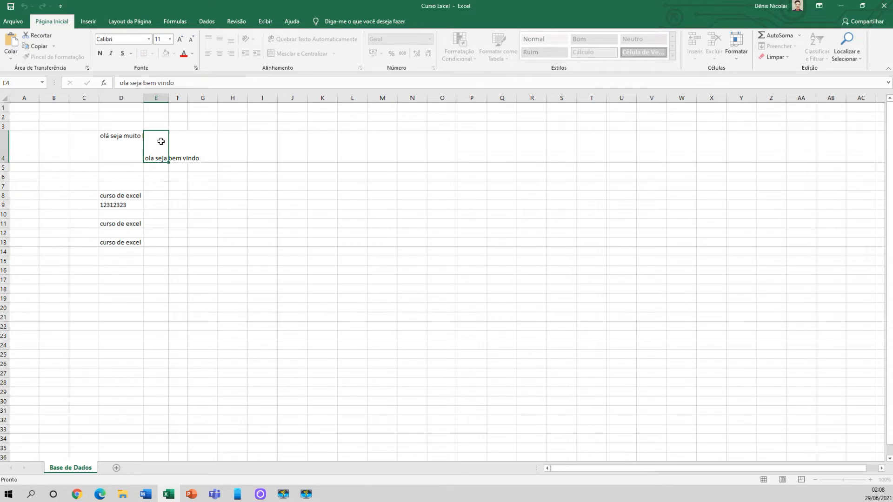
left_click(156, 195)
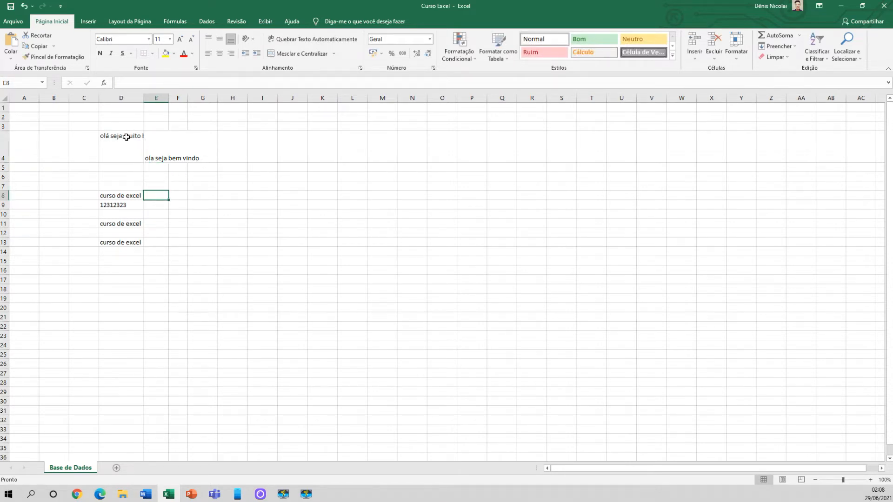
left_click(156, 152)
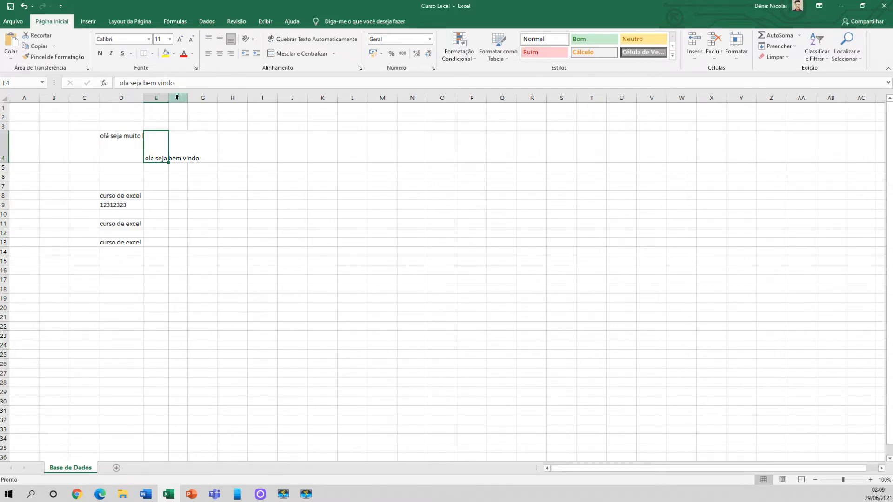
left_click(177, 126)
left_click(180, 136)
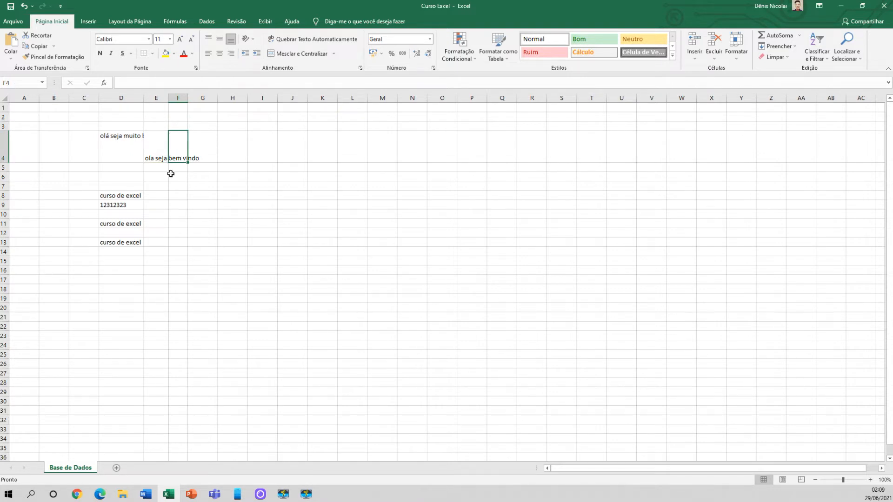
left_click(169, 129)
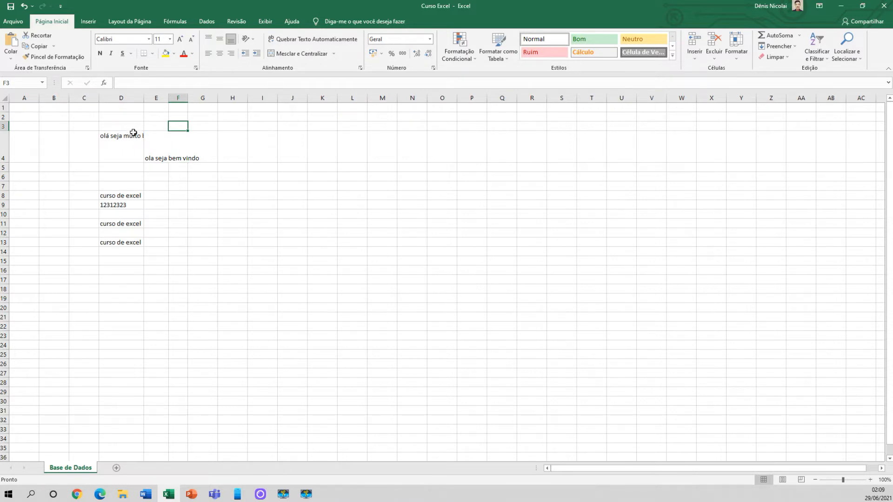
left_click(161, 145)
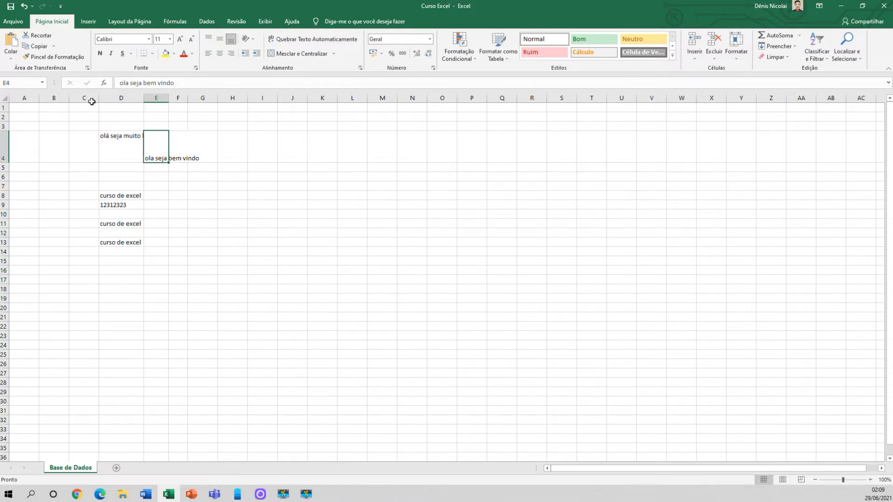
left_click(176, 143)
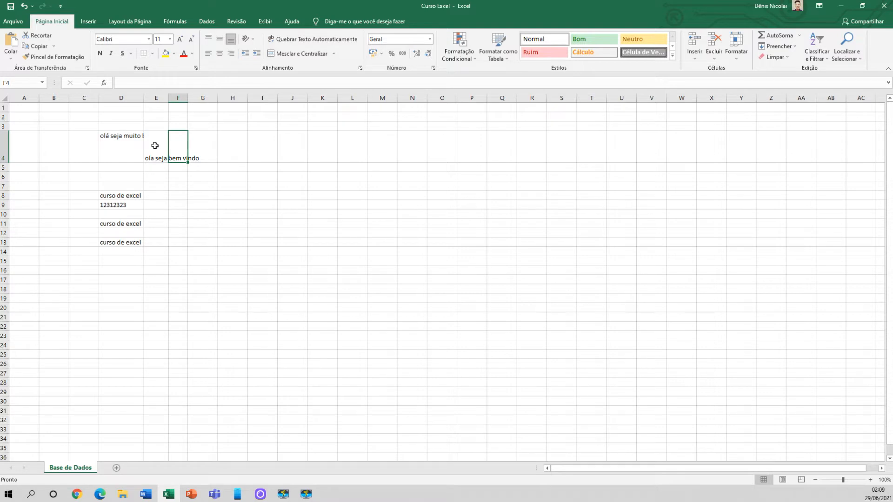
left_click(156, 149)
left_click(161, 171)
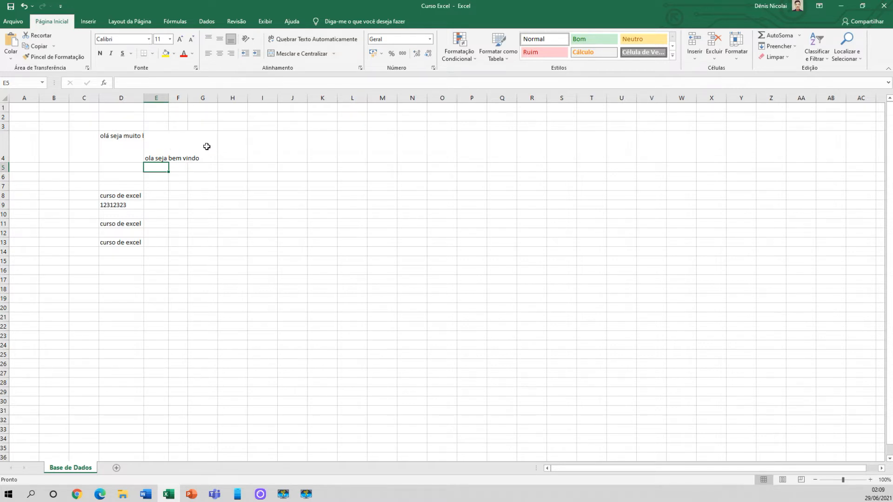
Enter the filler text "uhaisahidhasiuhdius" in cell F4
left_click(179, 121)
key("Down")
key("Down")
key("Down")
key("Down")
key("Down")
key("Up")
key("Up")
key("Up")
key("Up")
key("Up")
key("Down")
key("Down")
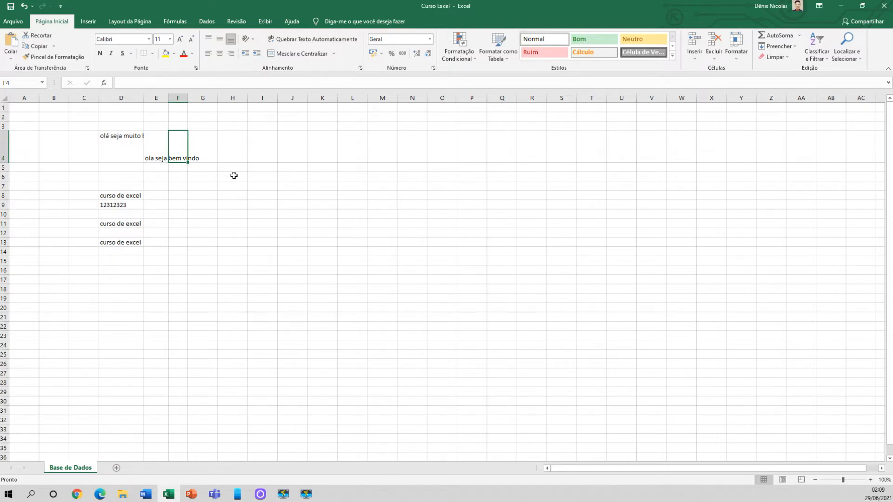
type("uhaisahidhasiuhdius")
key("Return")
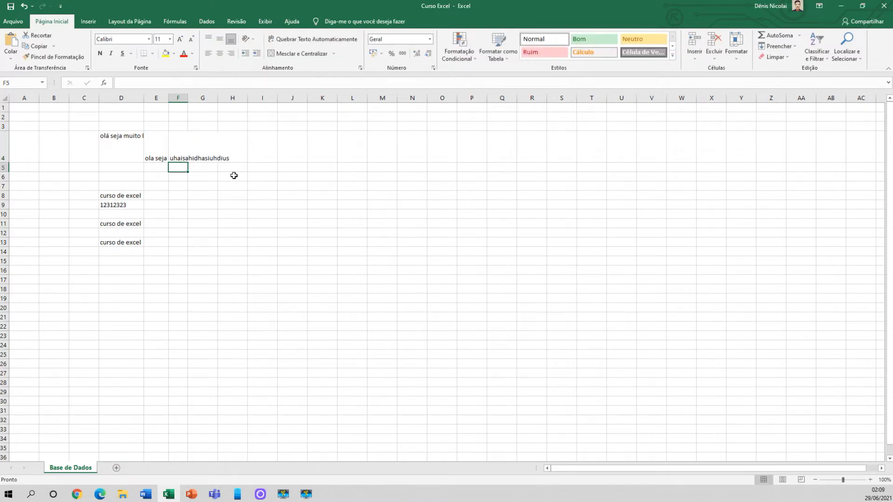
Autofit columns D, E and F to the full length of their texts in row 4
left_click(164, 151)
left_click(182, 155)
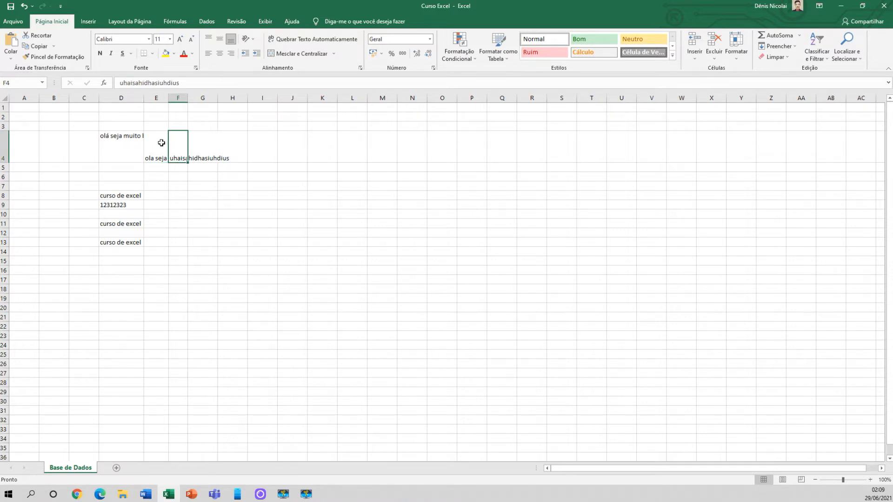
double_click(142, 99)
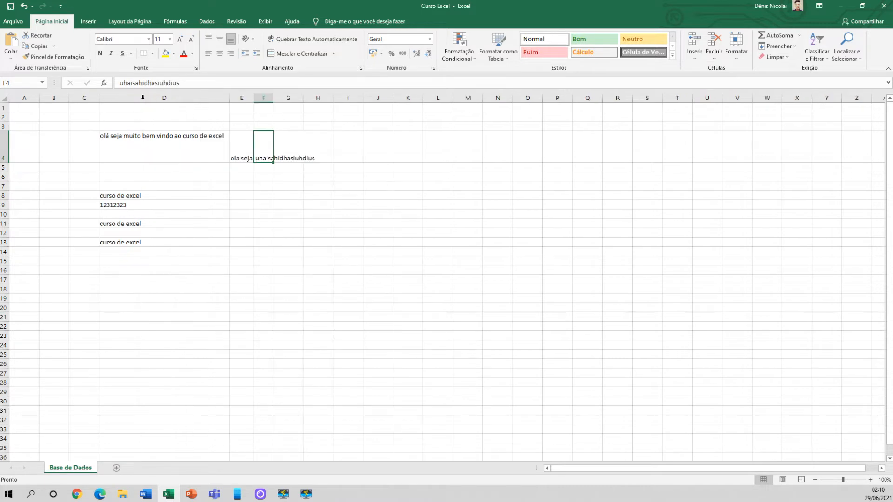
left_click(155, 142)
left_click_drag(254, 99, 306, 98)
double_click(306, 97)
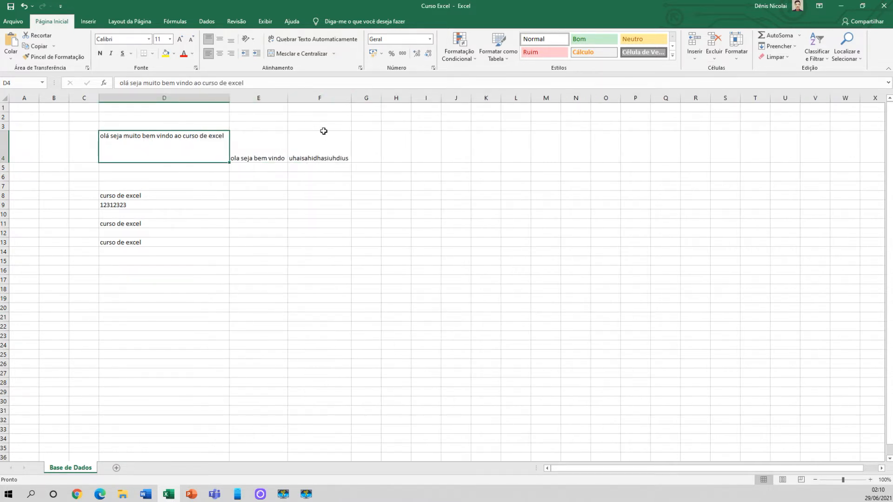
left_click(291, 146)
left_click(261, 146)
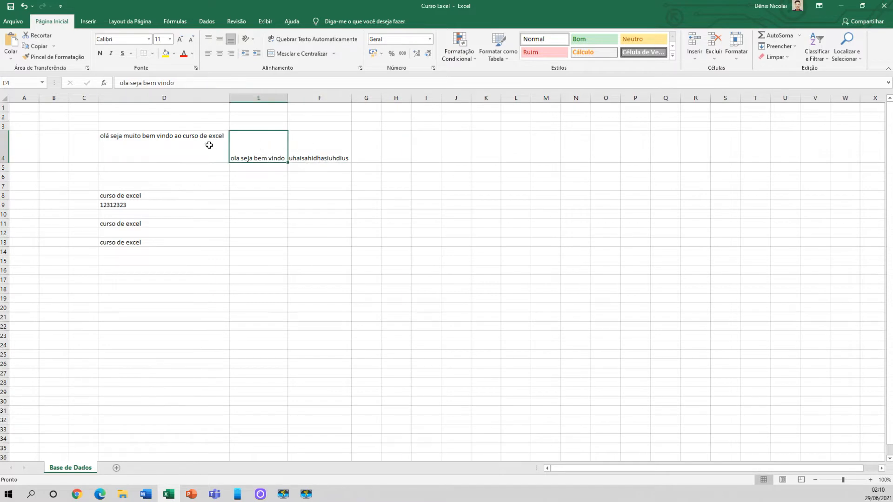
left_click(295, 146)
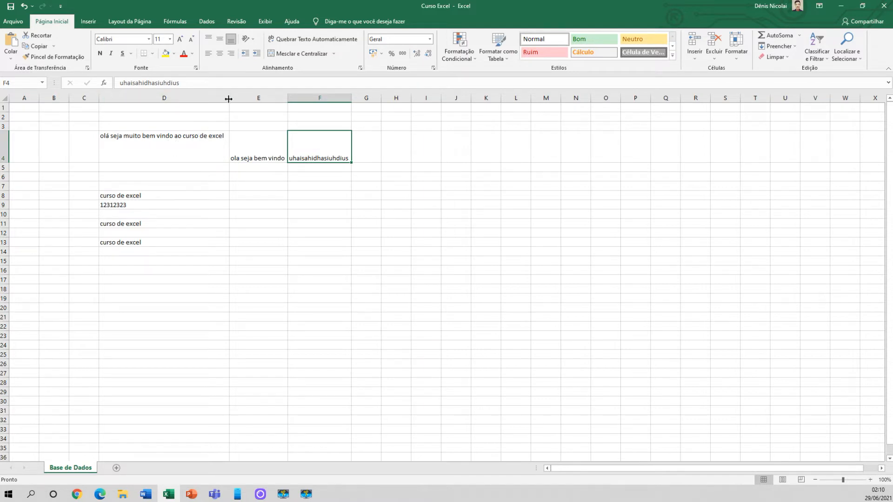
Narrow column D to about half its width and wrap the welcome text in D4
left_click_drag(228, 99, 163, 98)
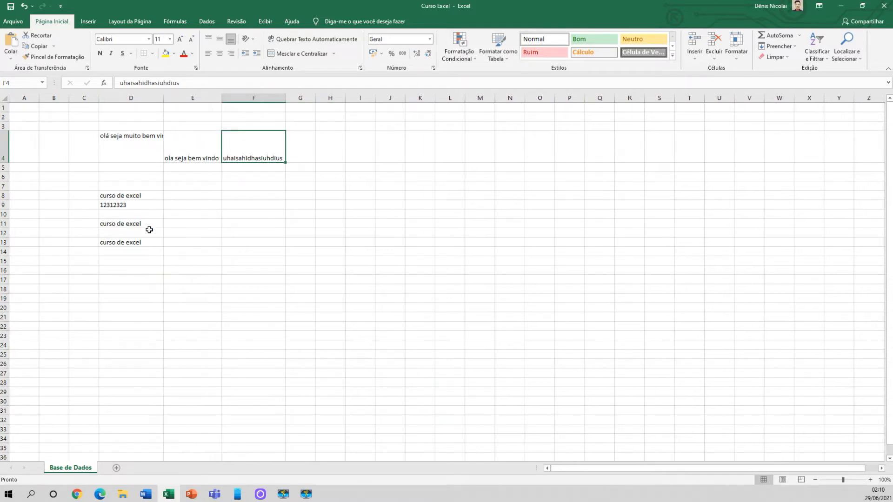
left_click(135, 147)
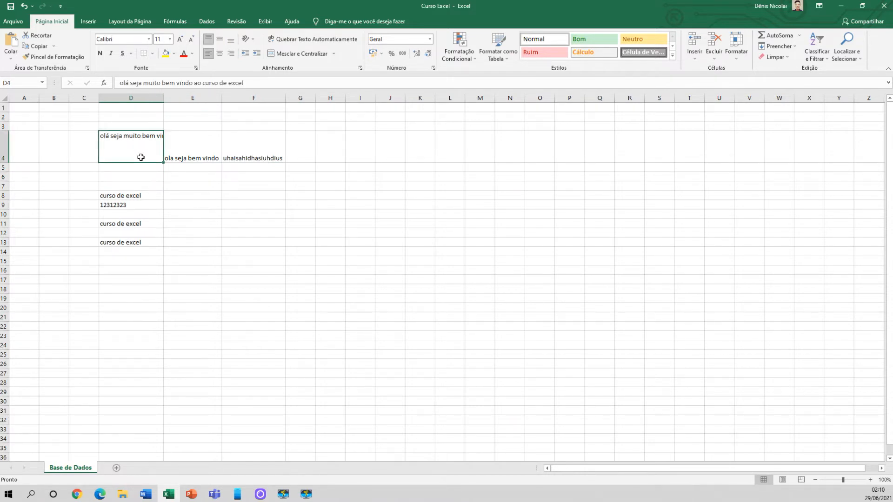
left_click(302, 41)
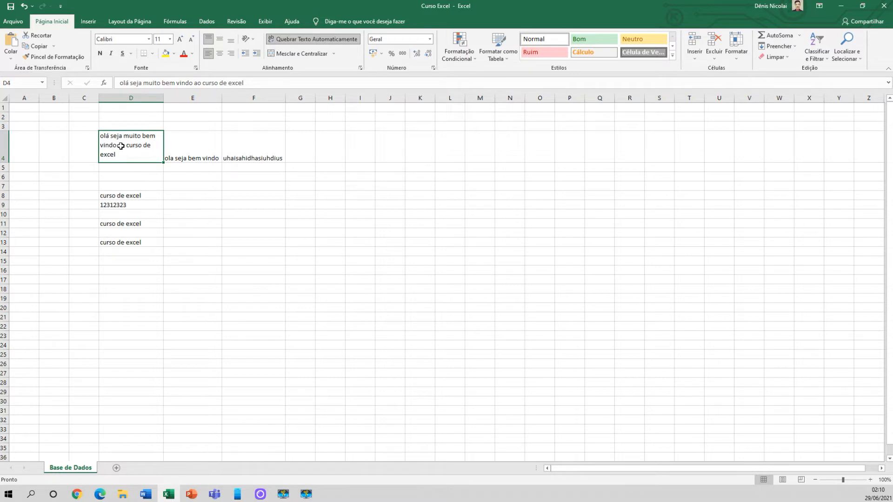
Turn on text wrapping for E4 and narrow column E so the text breaks over three lines
left_click(193, 151)
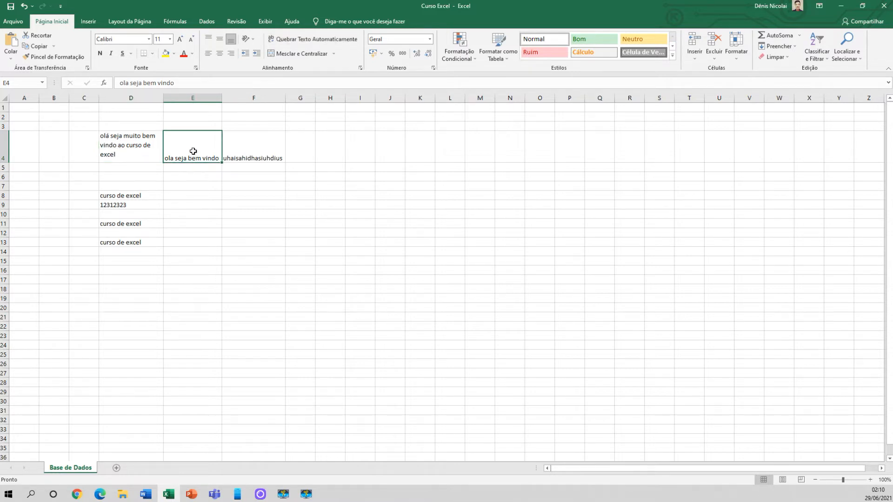
left_click(297, 39)
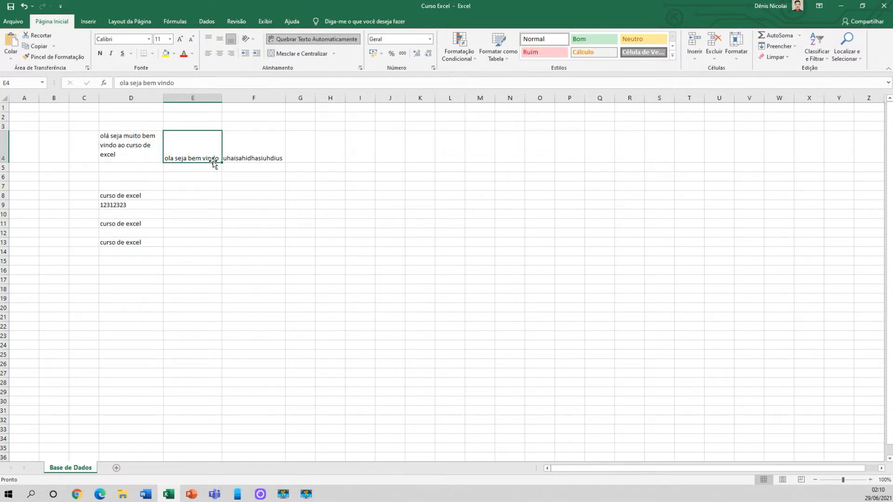
left_click_drag(222, 98, 189, 98)
left_click(180, 204)
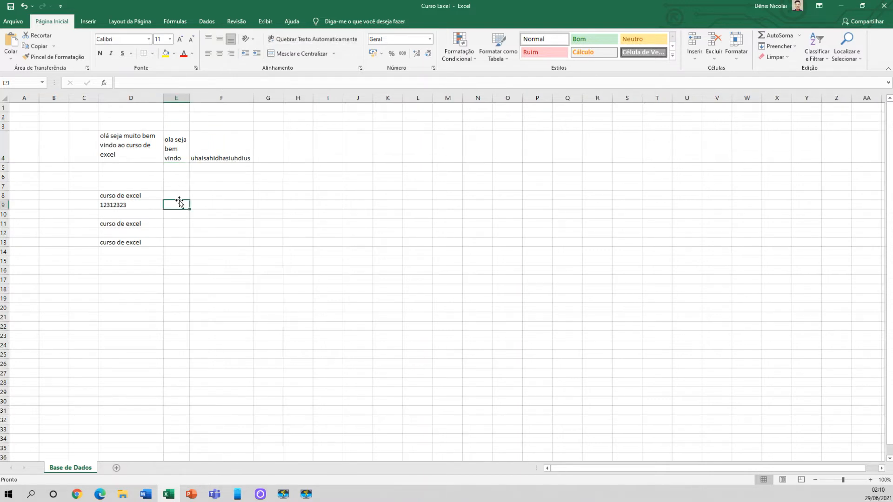
left_click(177, 141)
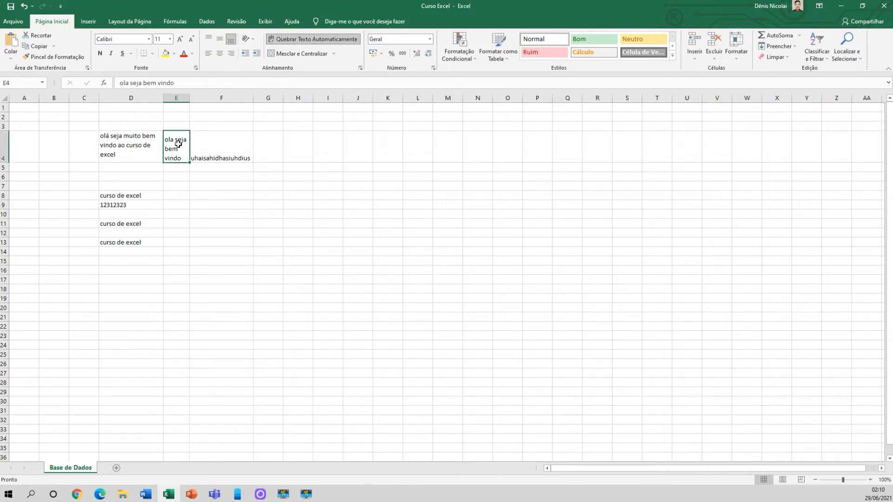
Narrow column F to about half its width and wrap the filler text in F4
left_click(222, 147)
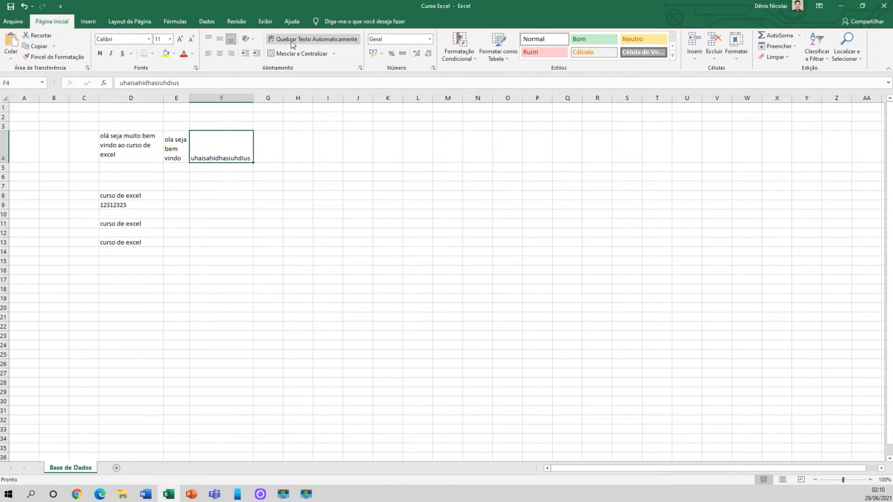
left_click_drag(253, 98, 218, 98)
left_click(198, 194)
left_click(204, 156)
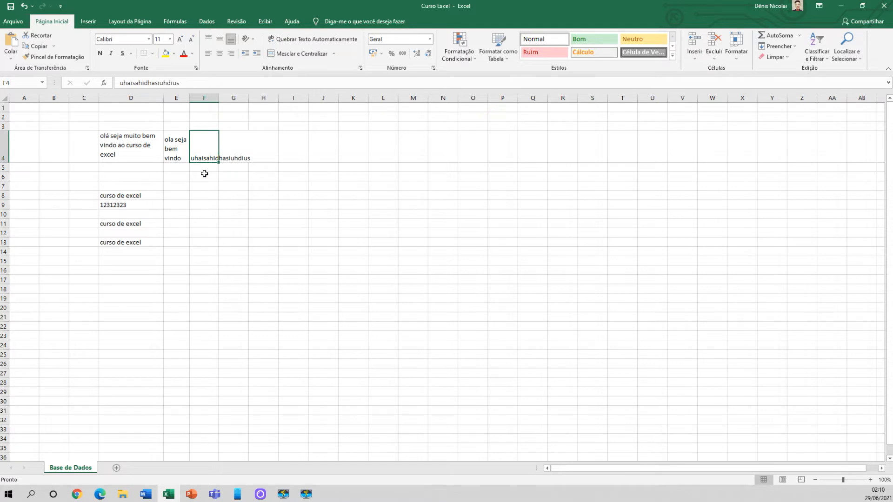
left_click(286, 42)
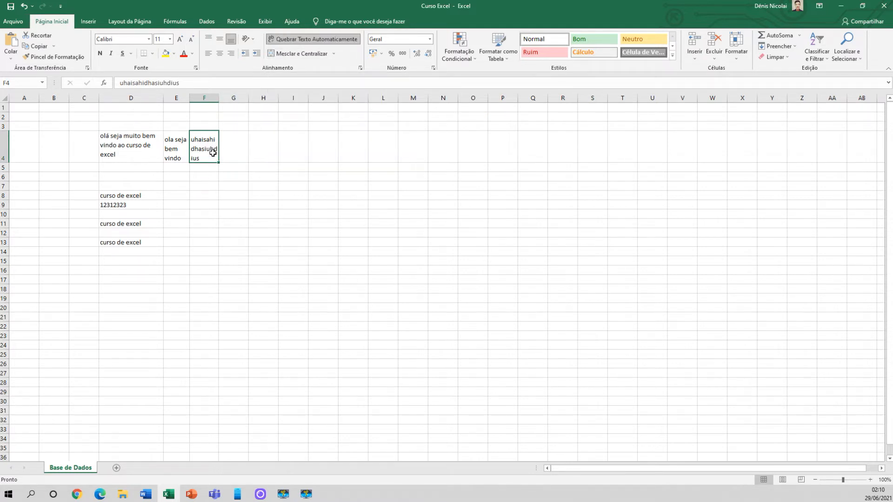
Examine the wrapped texts in D4, E4 and F4 by going through the cells
left_click(205, 182)
left_click(205, 147)
left_click(177, 149)
key("Left")
left_click(201, 152)
left_click(177, 149)
left_click(151, 151)
left_click(208, 153)
left_click(205, 192)
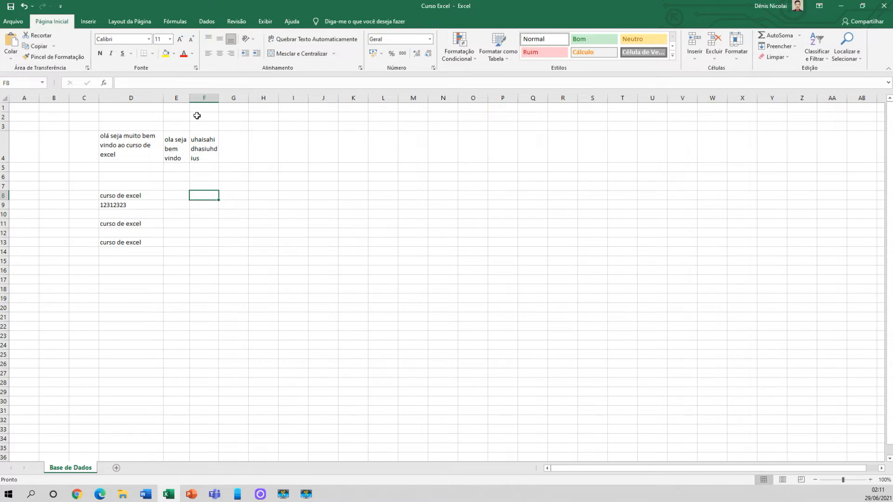
Widen columns E and F slightly so their wrapped texts in row 4 reflow
left_click(157, 96)
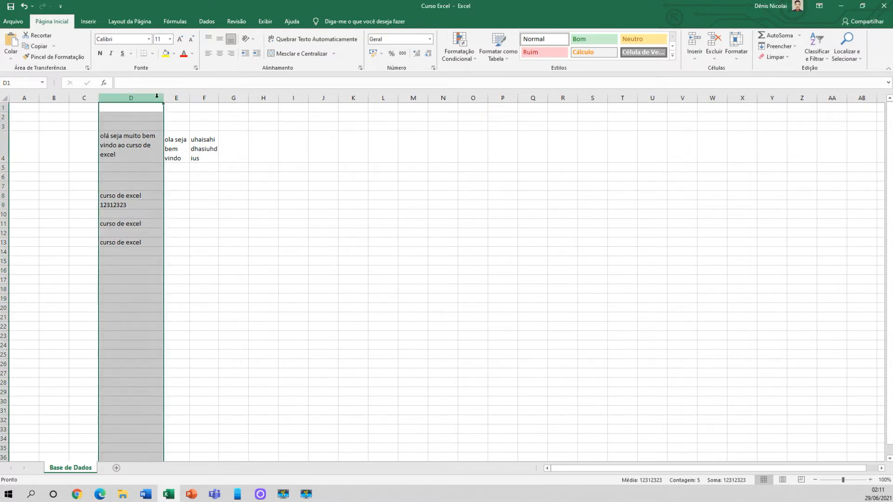
left_click(179, 96)
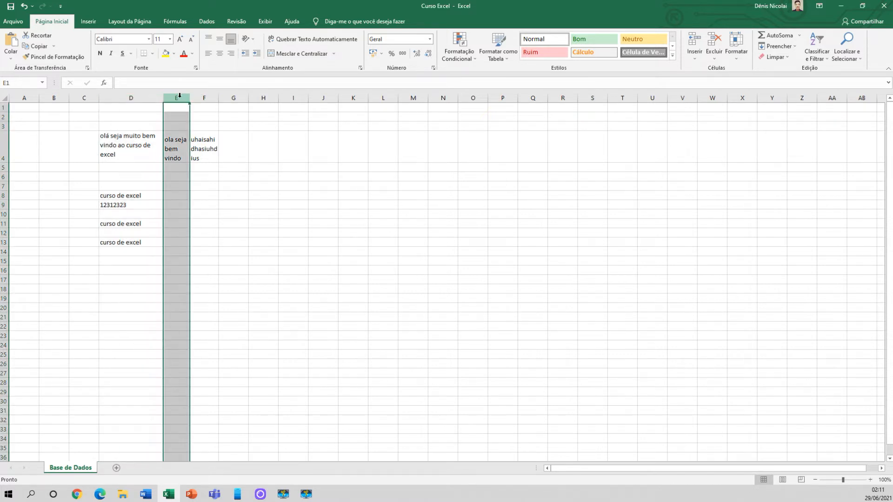
left_click(205, 96)
left_click_drag(219, 98, 203, 99)
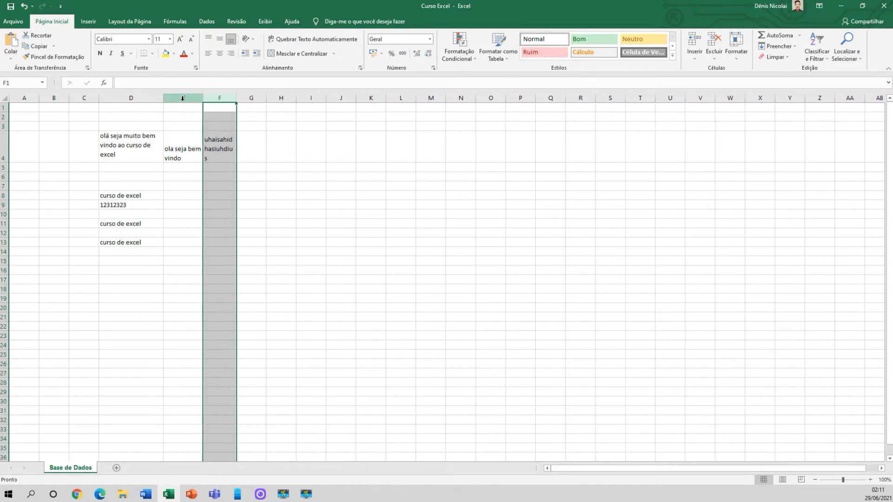
left_click(150, 94)
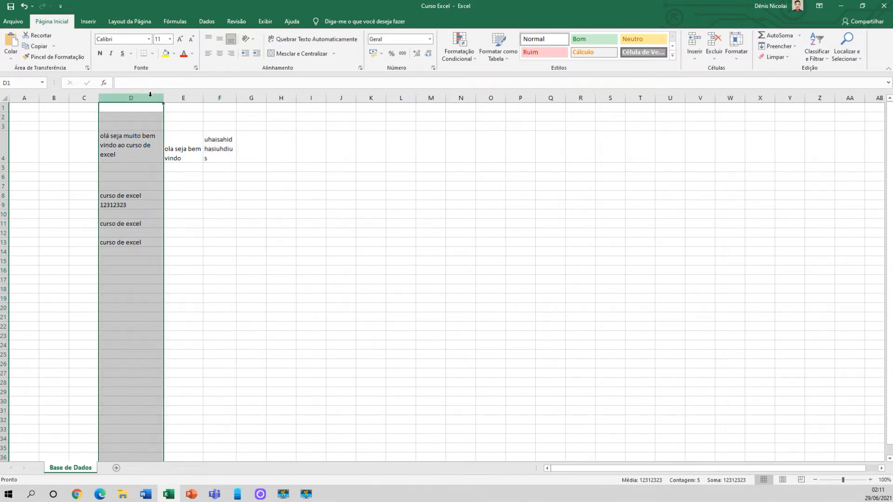
left_click(175, 128)
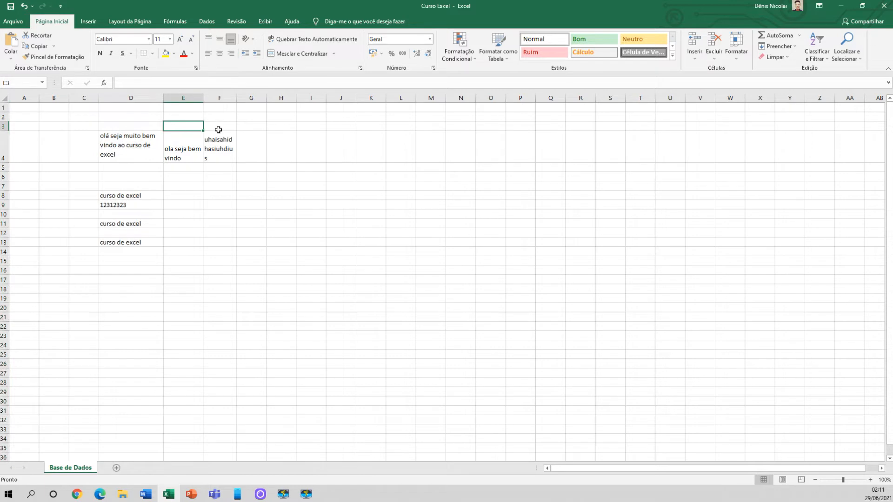
Set column D's width to 35
left_click(148, 97)
right_click(149, 98)
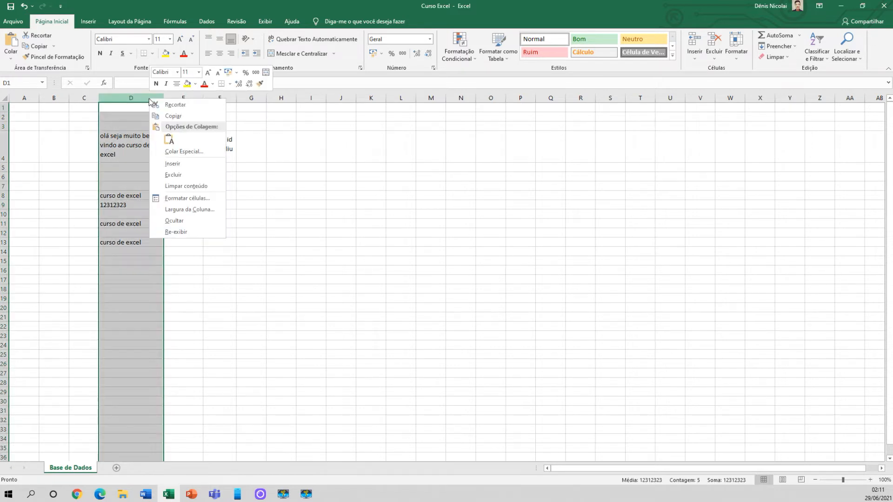
left_click(185, 210)
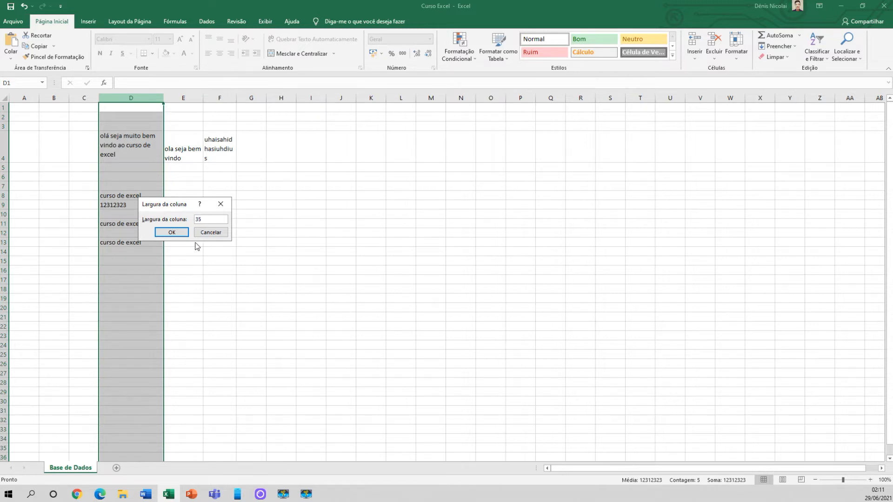
left_click(177, 233)
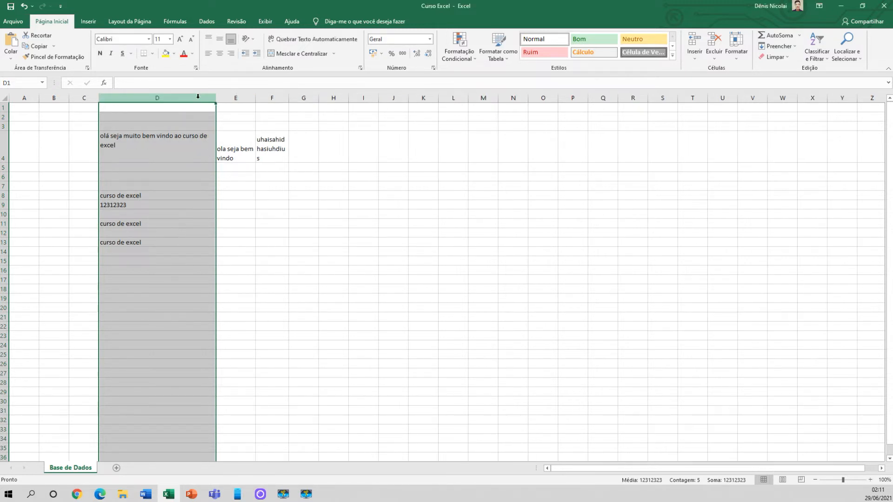
Set column E's width to 35, the same as column D
left_click(236, 97)
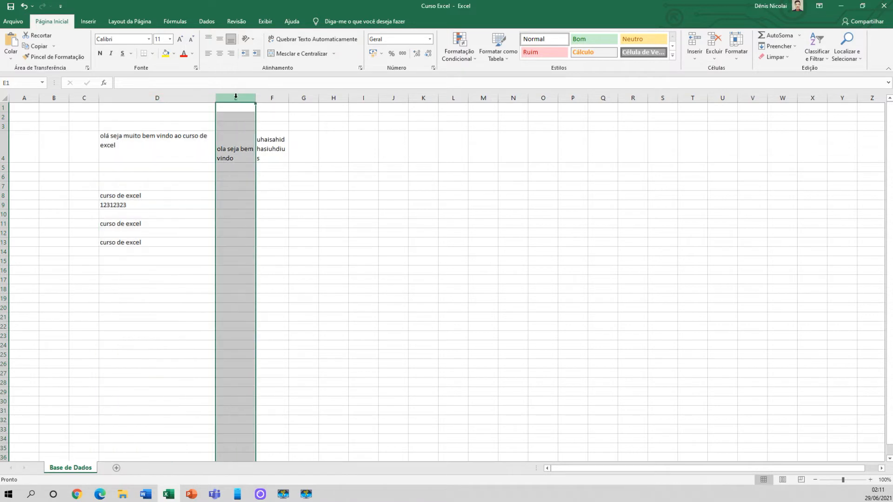
right_click(236, 100)
left_click(270, 207)
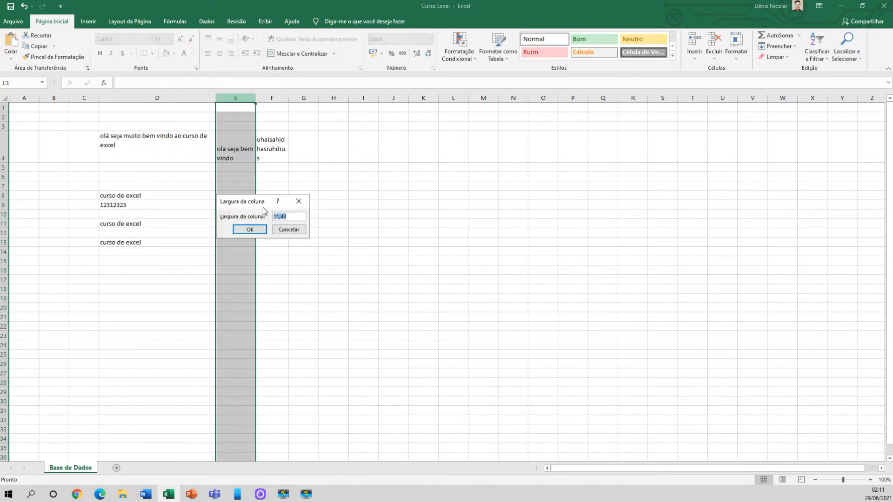
type("35")
key("Return")
left_click(259, 208)
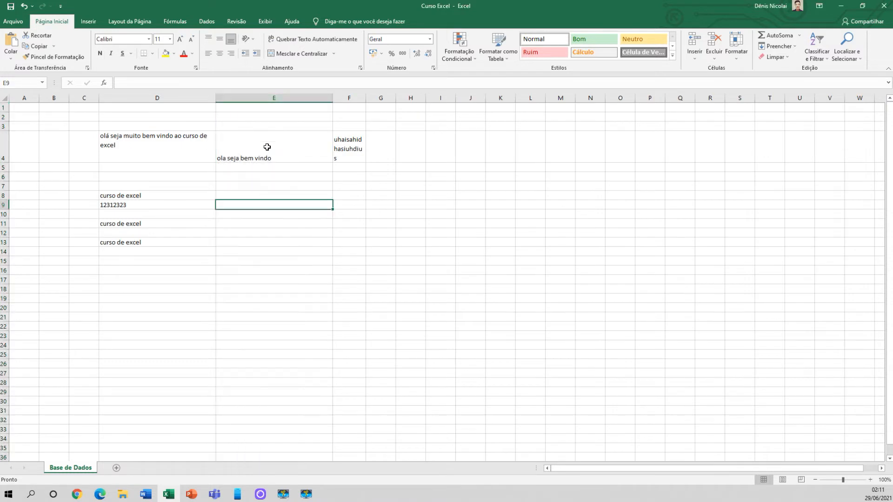
left_click(194, 93)
left_click(265, 98)
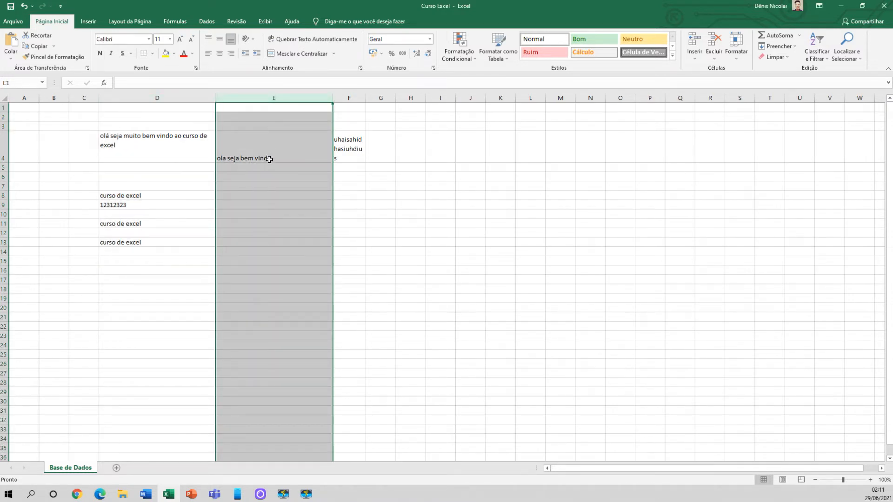
left_click(349, 95)
left_click(387, 97)
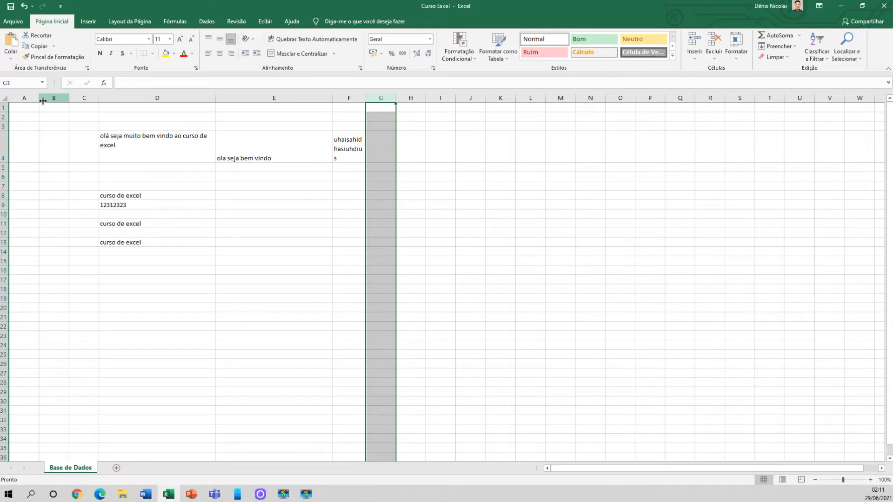
left_click(4, 97)
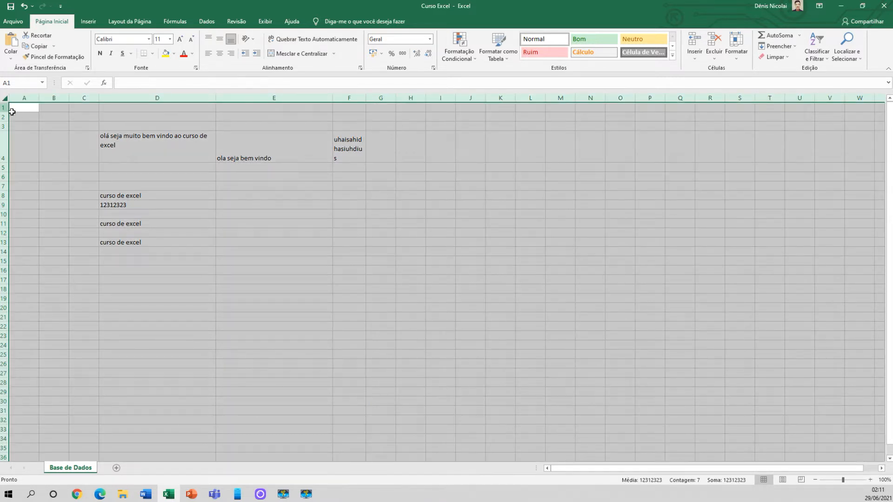
left_click(93, 140)
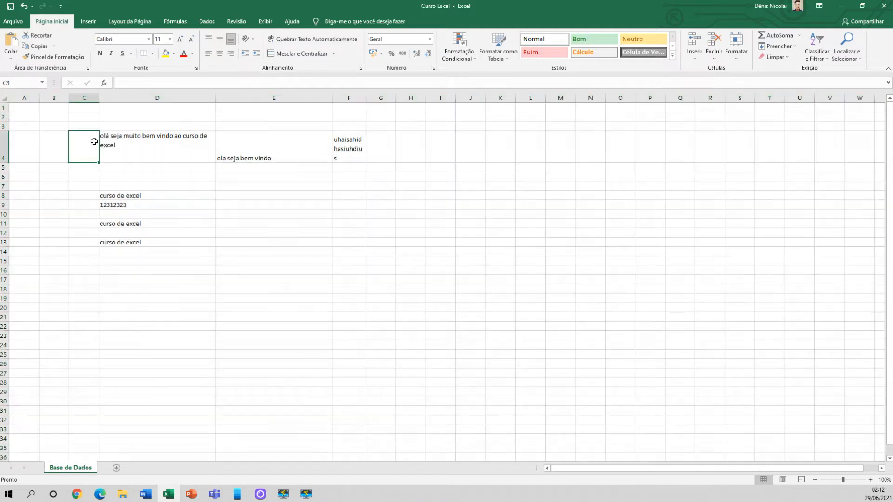
Set the width of all columns in the sheet to 10
left_click(5, 97)
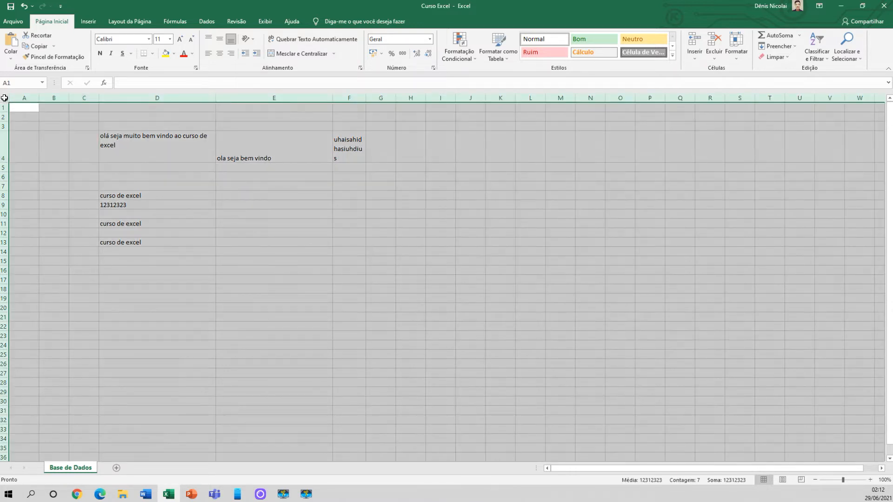
right_click(224, 97)
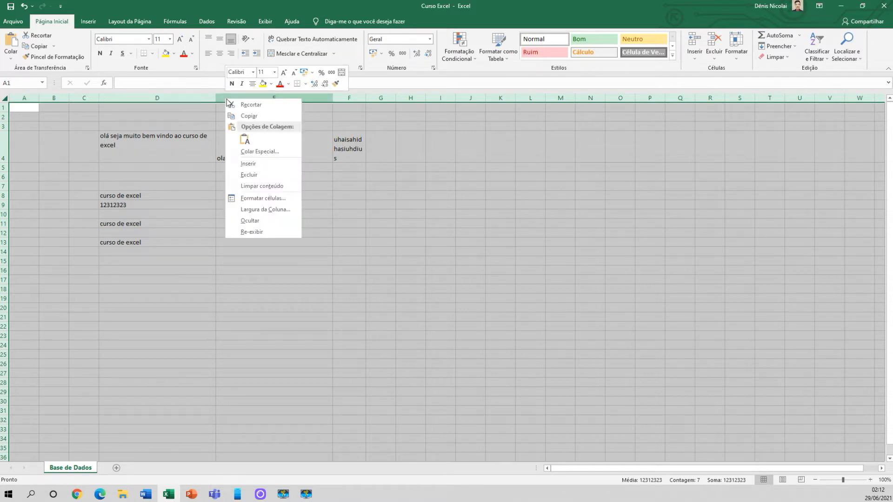
left_click(269, 210)
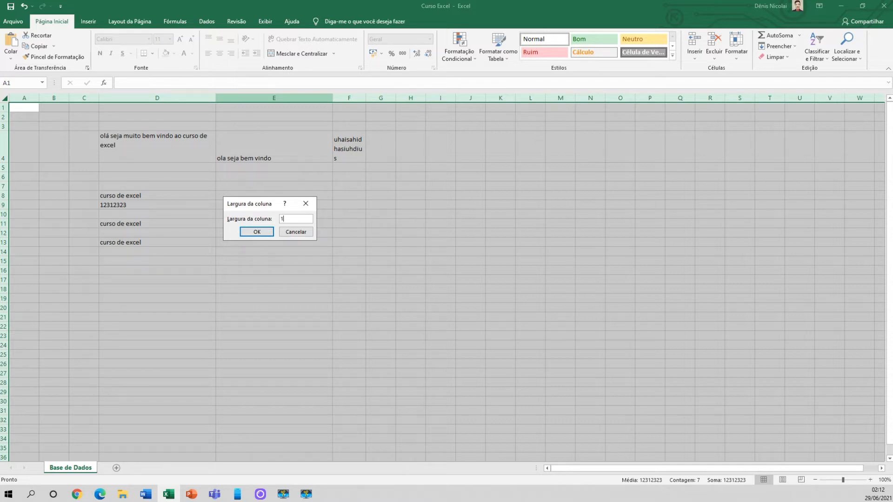
left_click(263, 232)
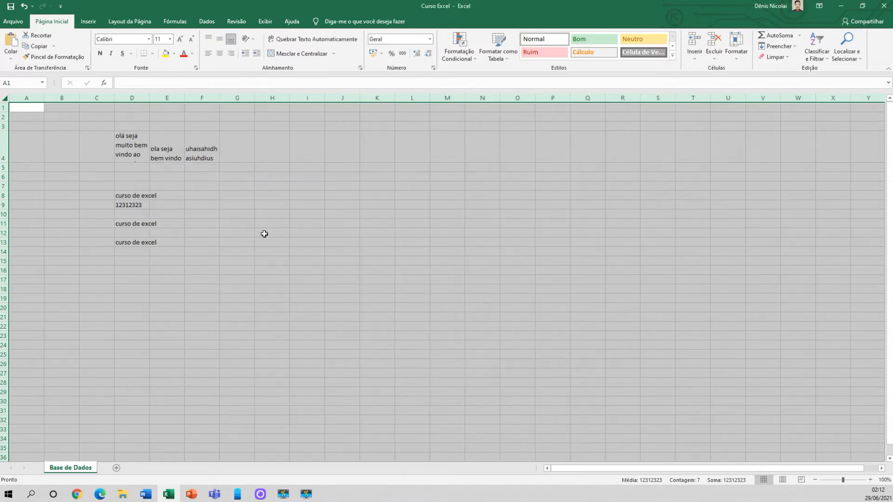
left_click(263, 234)
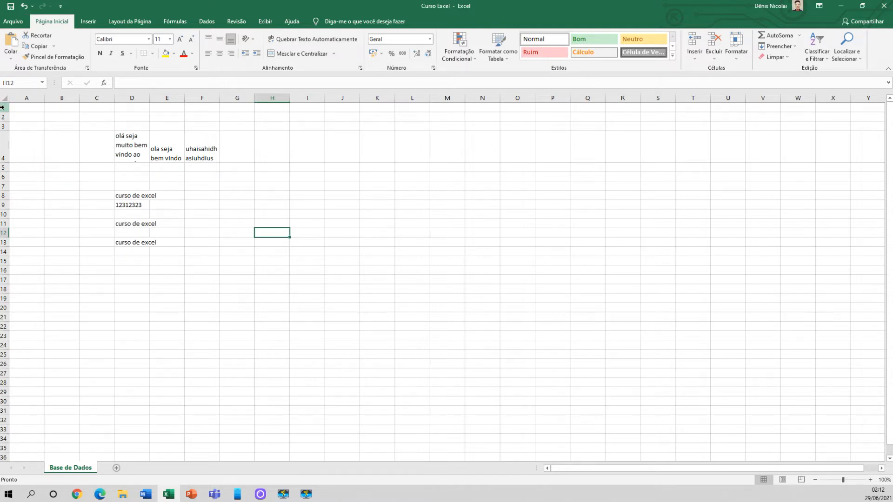
left_click(33, 96)
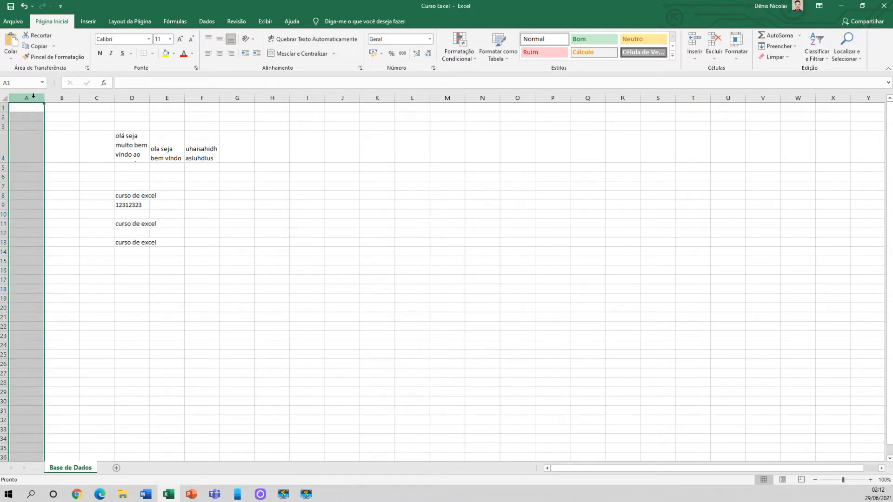
left_click(4, 108)
left_click(135, 150)
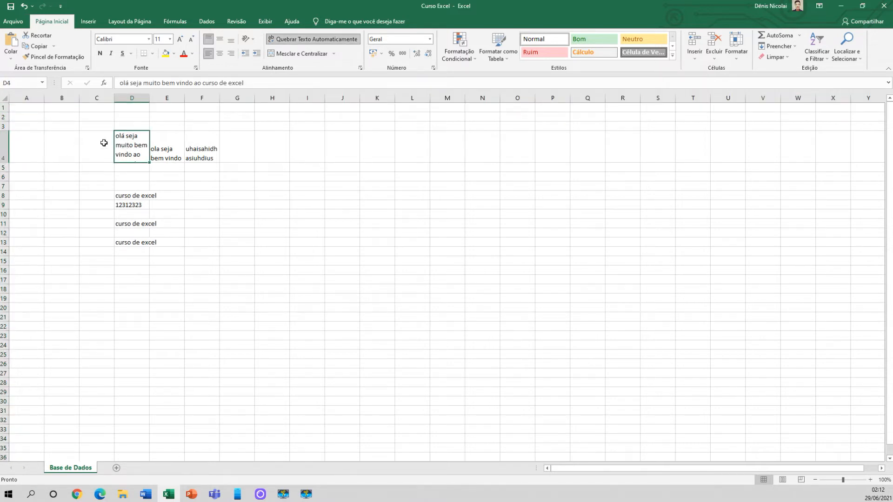
left_click(132, 98)
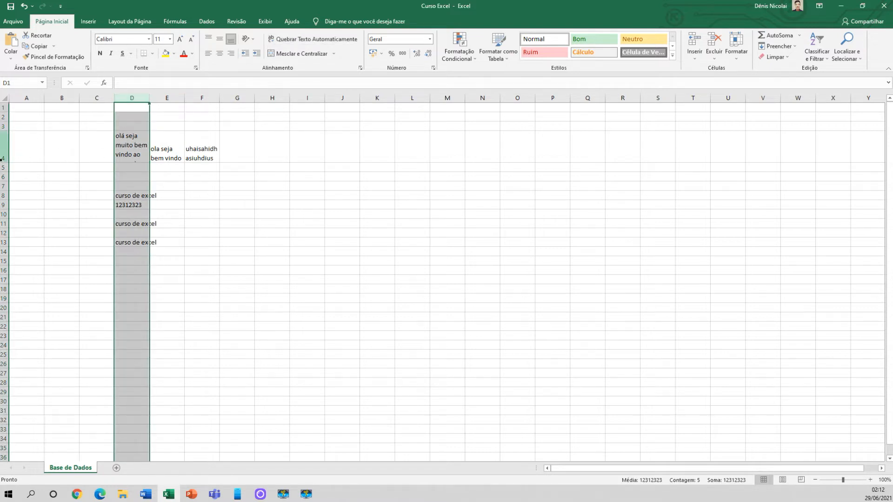
left_click(137, 94)
Stretch row 4 to a height of about 113 so the whole wrapped text in D4 fits
left_click(3, 158)
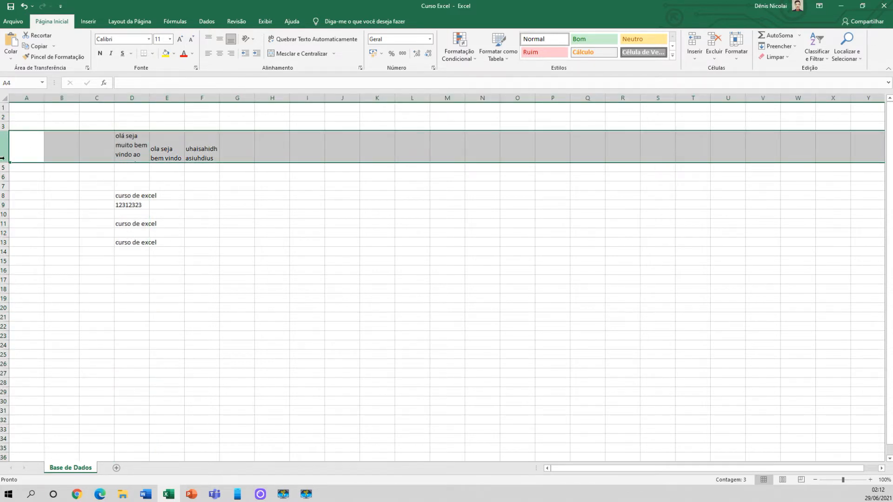
left_click_drag(5, 161, 7, 201)
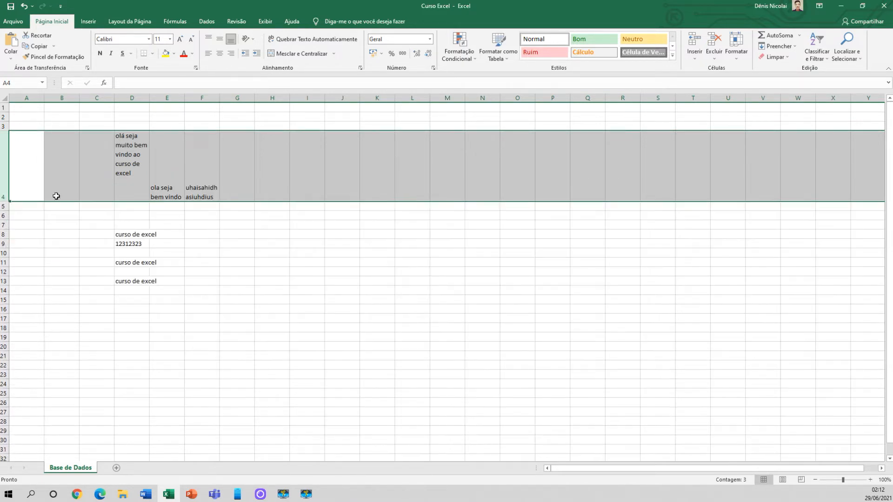
left_click(125, 176)
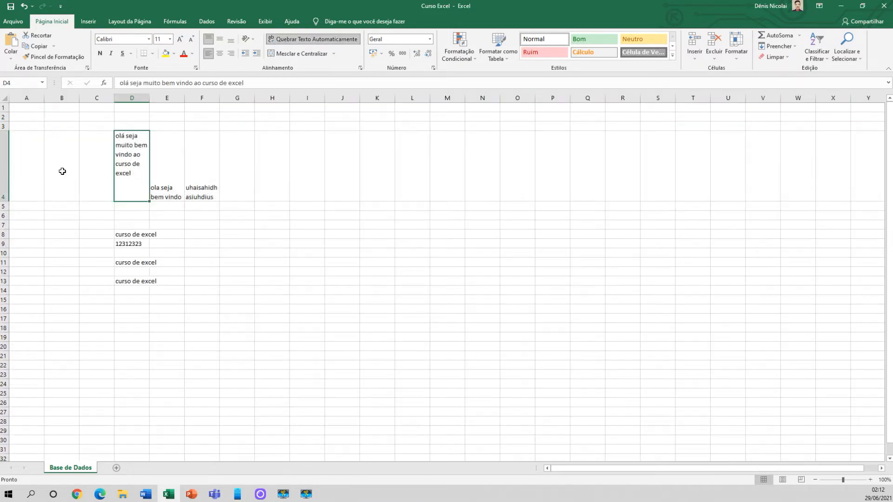
Set row 4's height to exactly 150
right_click(3, 170)
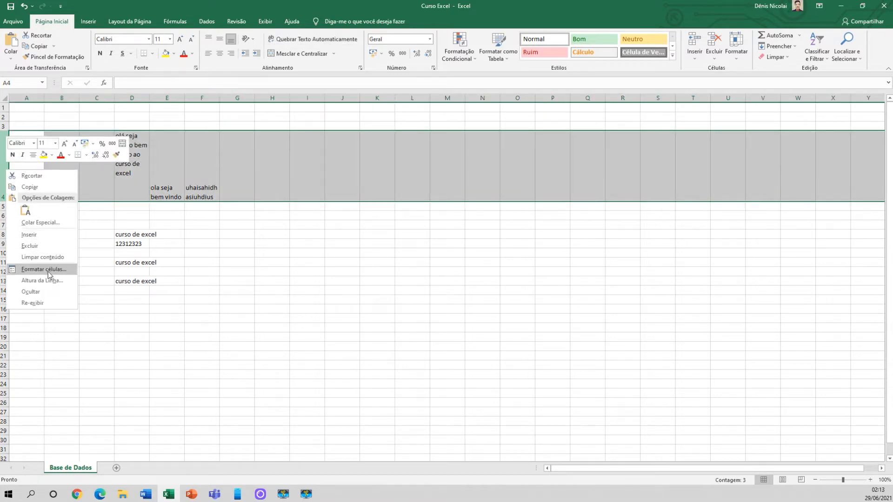
left_click(48, 280)
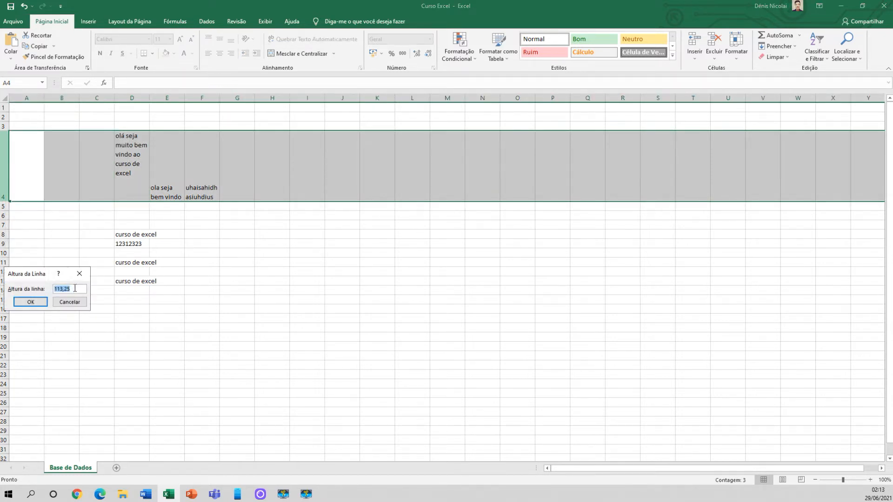
left_click_drag(75, 289, 58, 289)
key("BackSpace")
type("50")
left_click(30, 302)
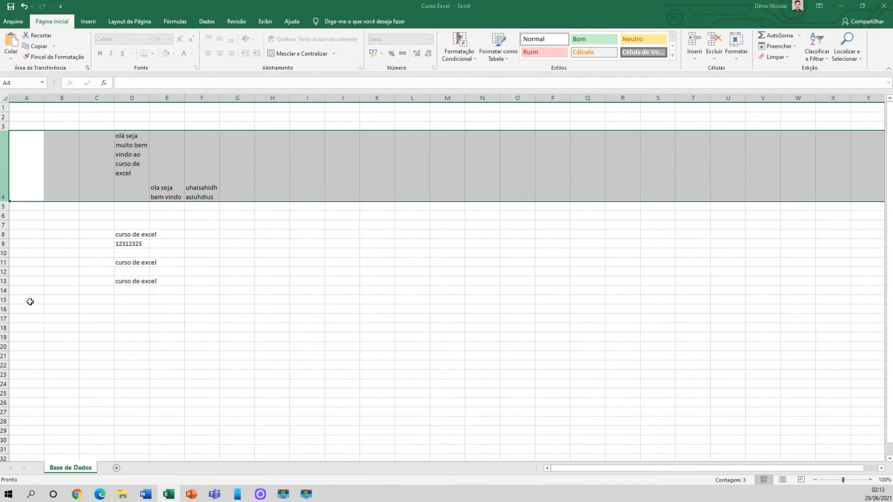
left_click(133, 247)
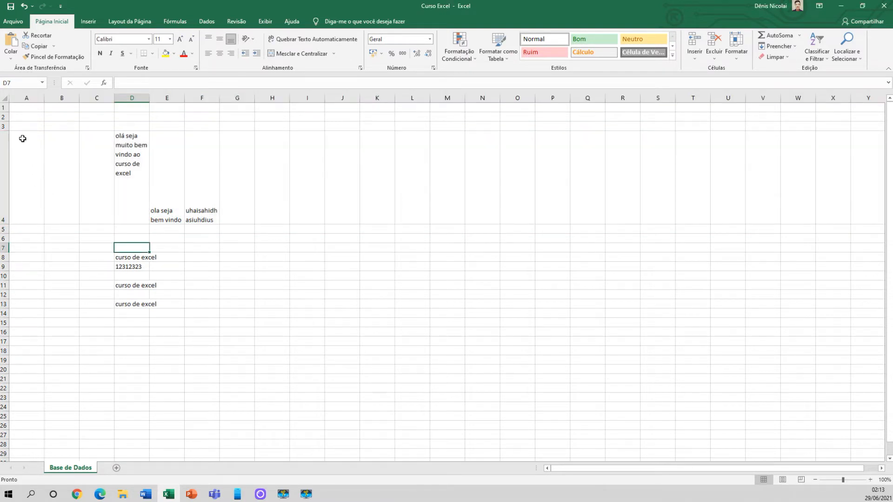
Set row 8's height to 50
left_click(2, 158)
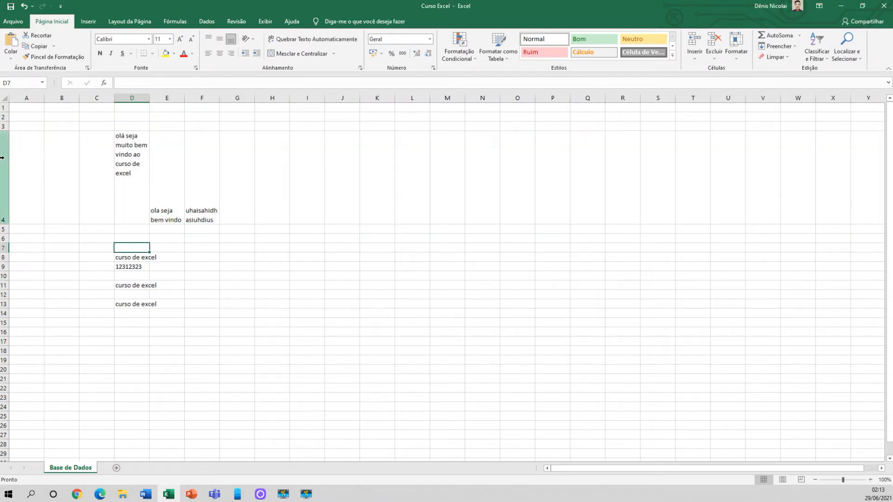
left_click(3, 159)
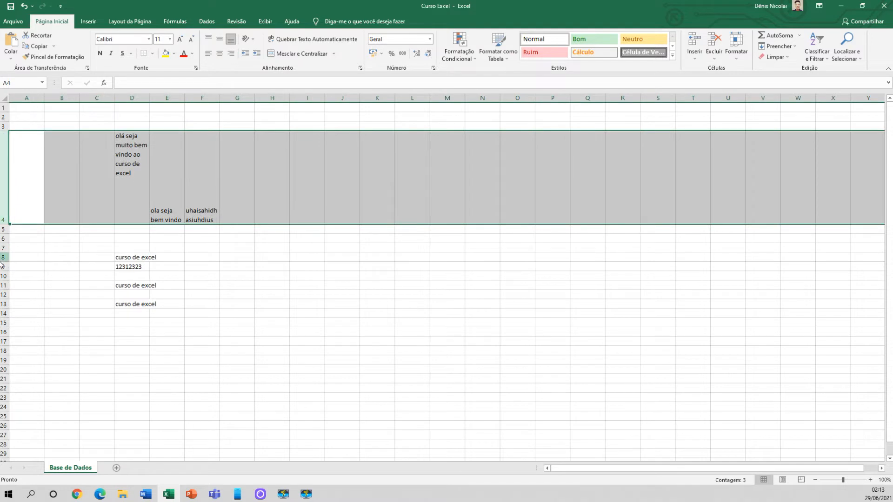
left_click(16, 261)
left_click(3, 257)
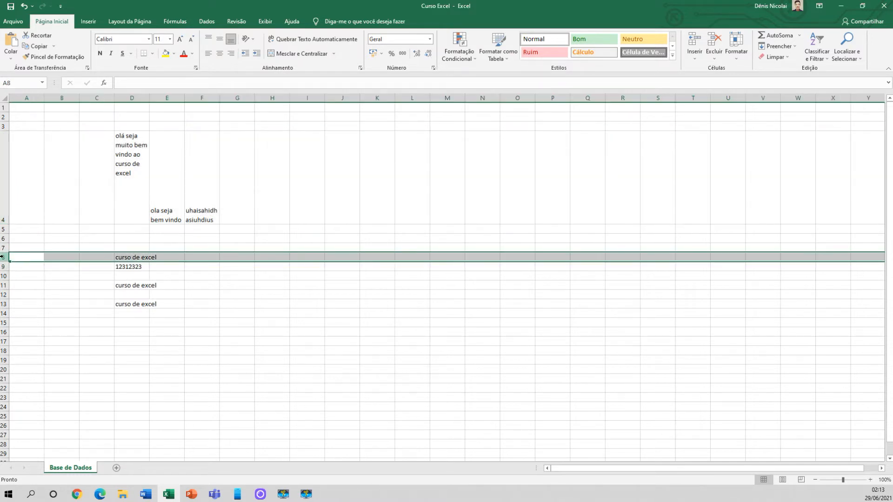
right_click(4, 257)
left_click(48, 367)
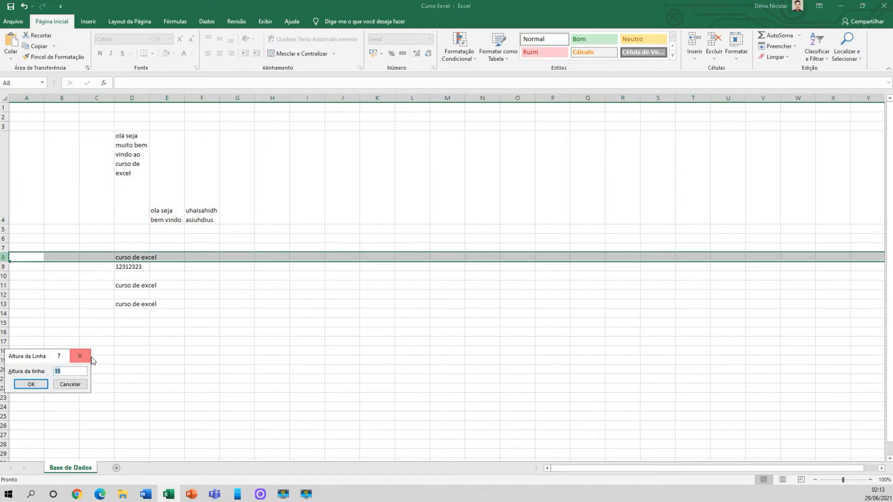
type("50")
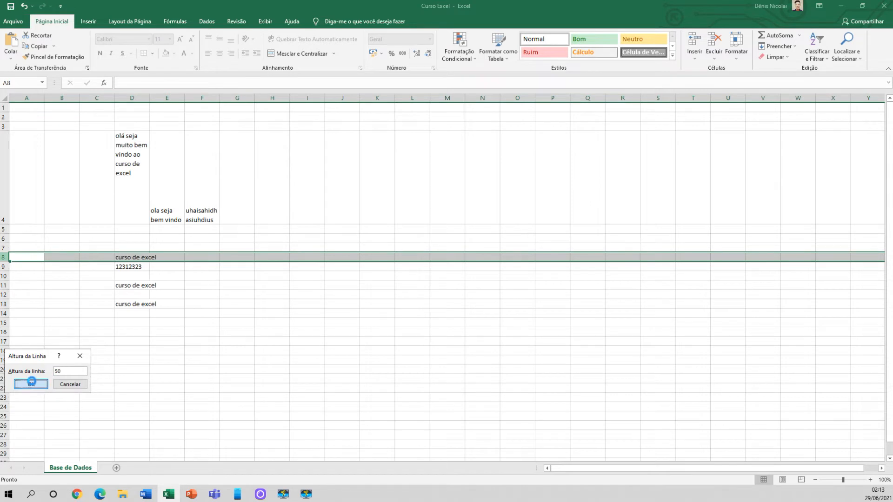
left_click(32, 383)
left_click(98, 307)
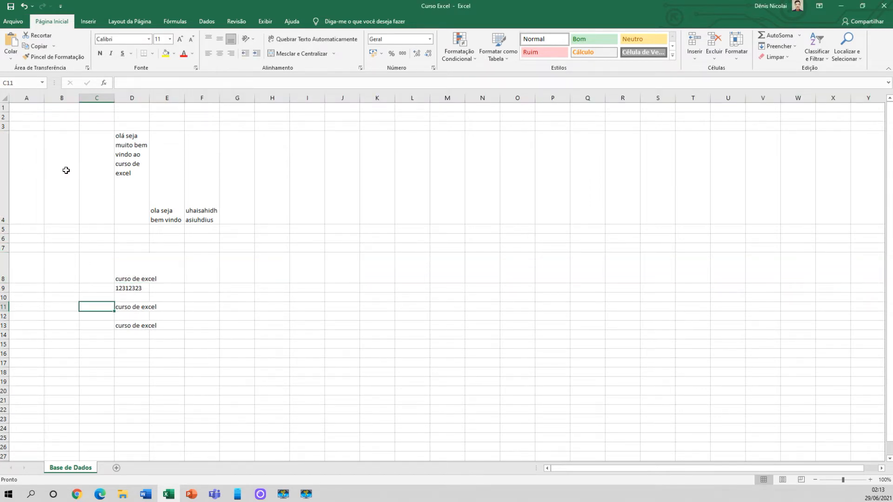
Set the height of all rows in the sheet to 50
left_click(5, 98)
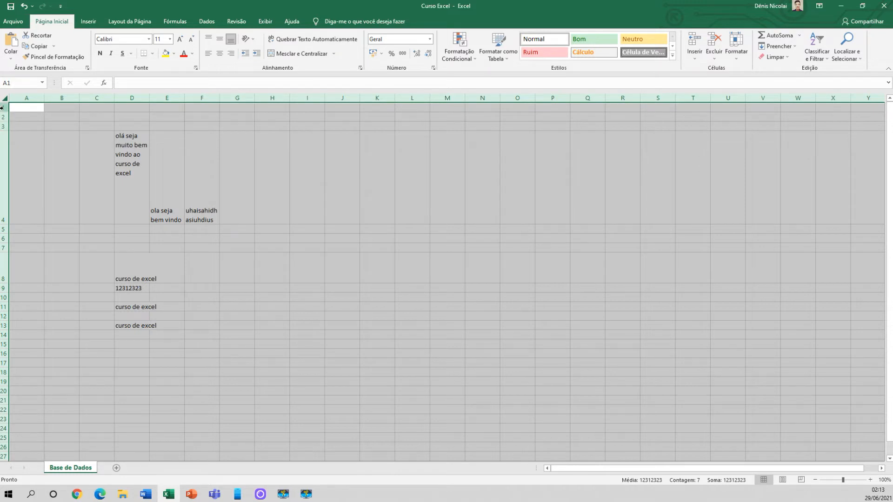
left_click(55, 159)
left_click(4, 100)
right_click(4, 311)
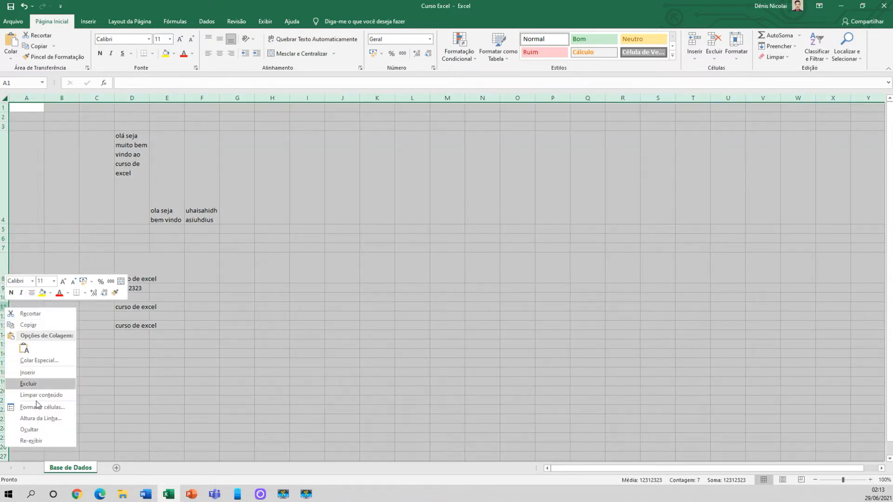
left_click(38, 426)
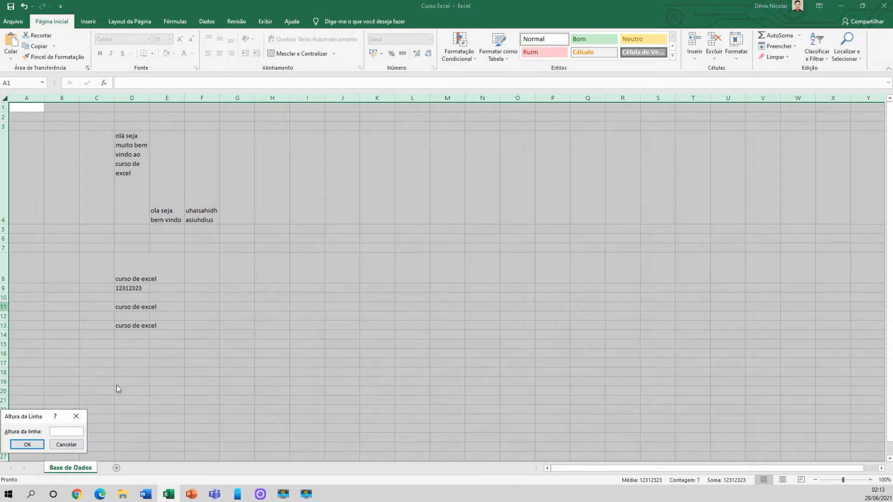
type("50")
left_click(27, 444)
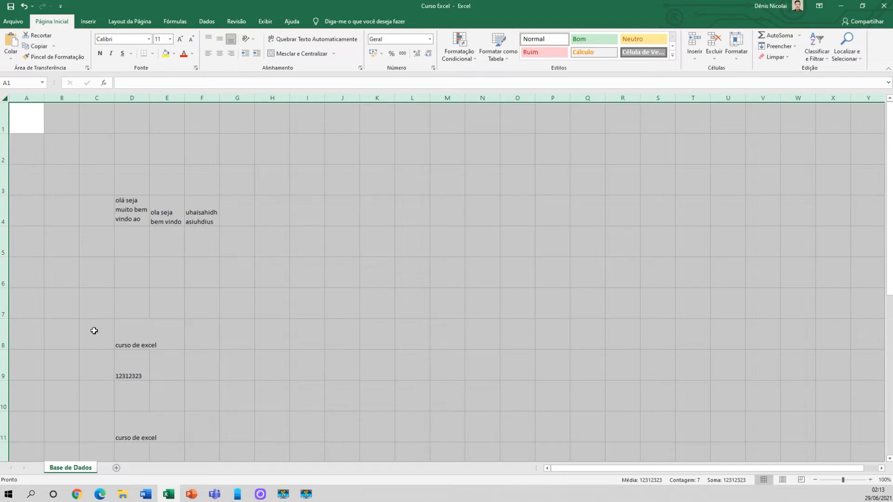
left_click(114, 228)
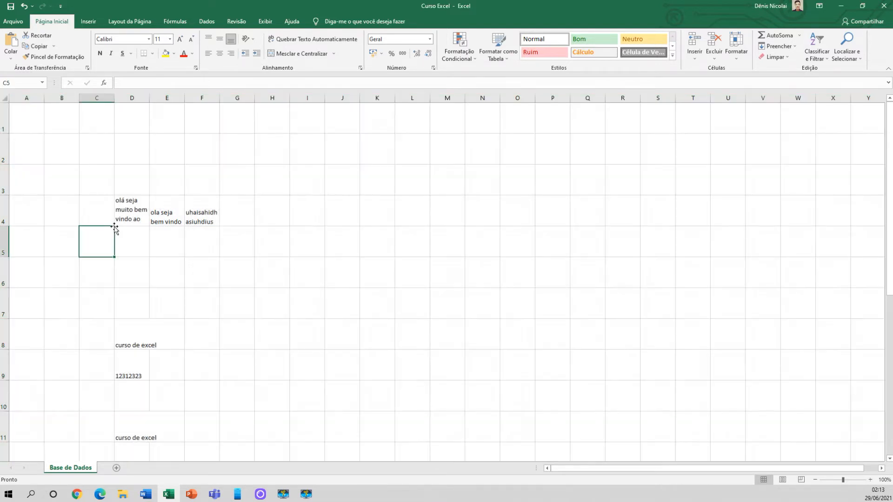
left_click(3, 117)
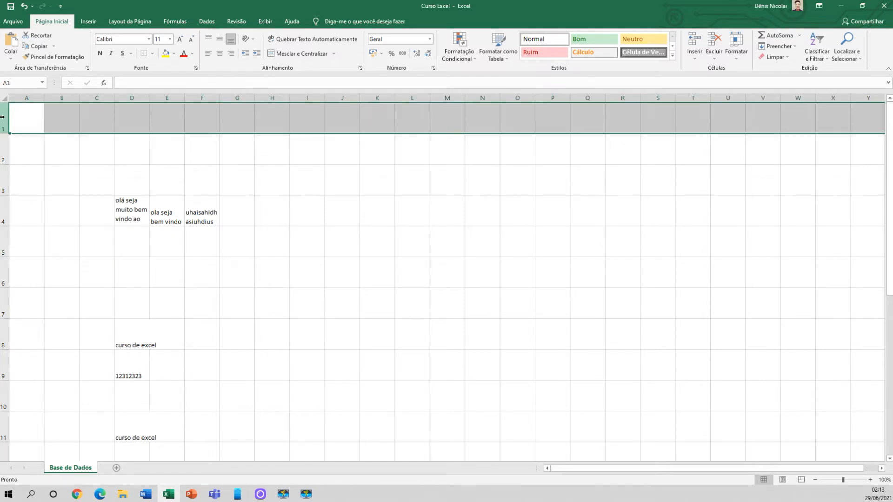
right_click(3, 117)
key("Escape")
left_click(4, 99)
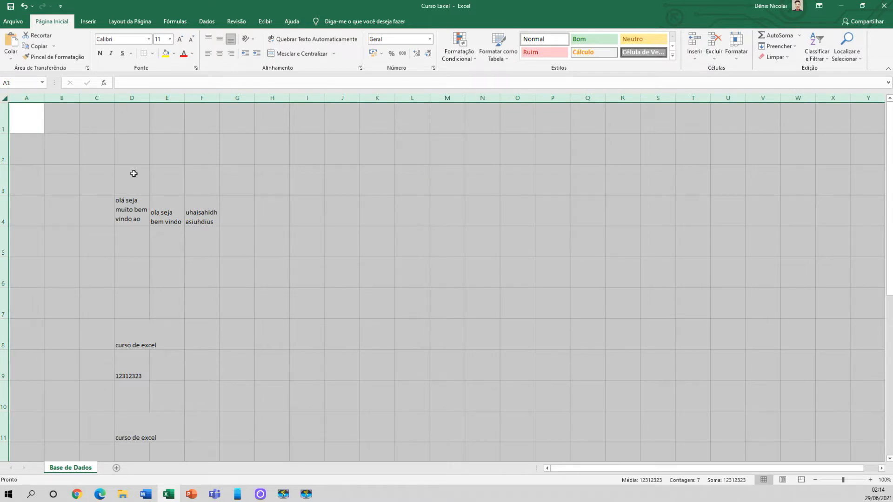
left_click(58, 163)
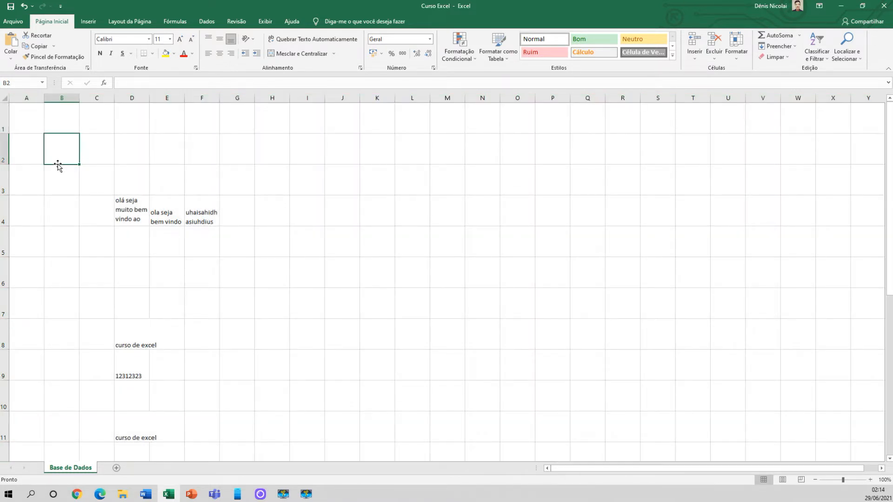
Close the workbook without saving the changes and reopen Curso Excel from the Curso de Excel folder
left_click(884, 6)
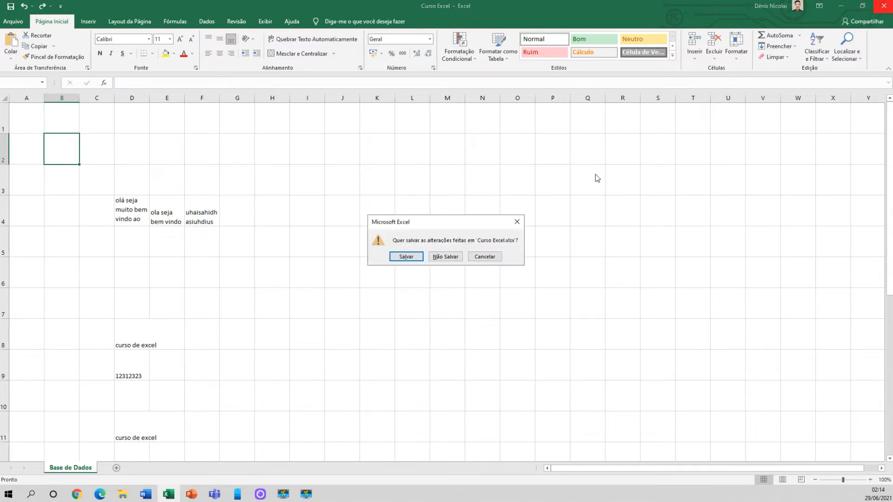
left_click(455, 261)
double_click(325, 142)
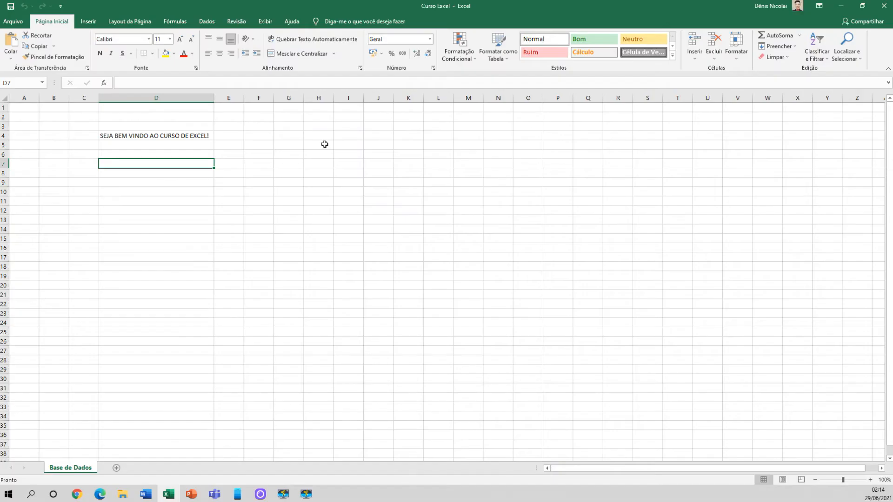
left_click(173, 198)
left_click(159, 182)
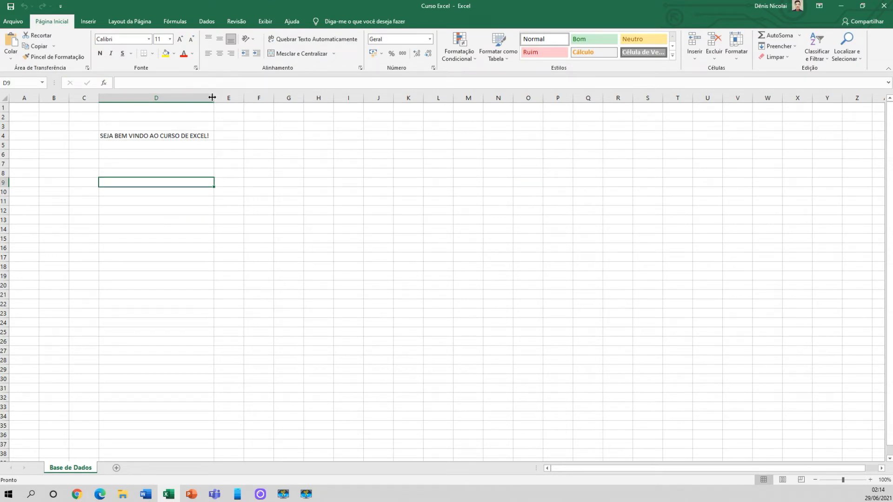
Widen column E to roughly three times its width, beside the welcome text in D4
left_click(176, 137)
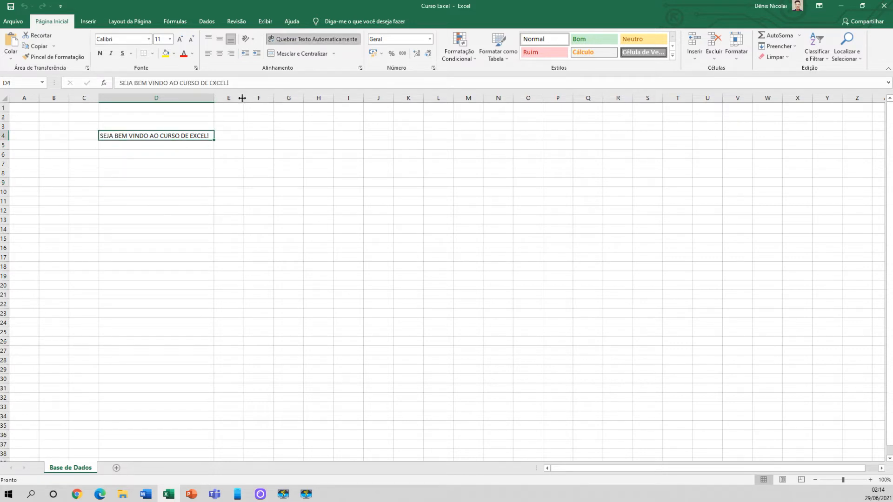
left_click_drag(243, 98, 308, 98)
left_click(173, 153)
left_click(172, 138)
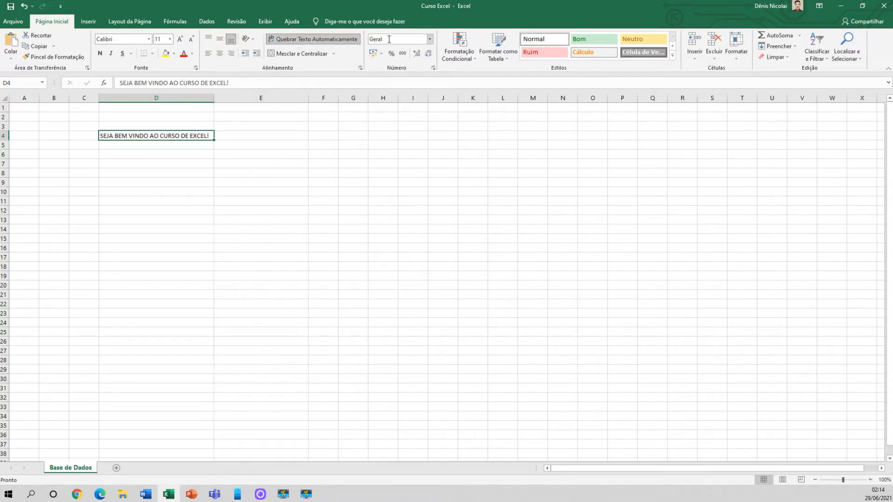
Enter 50 in each of the cells E4, F4 and G4
left_click(260, 137)
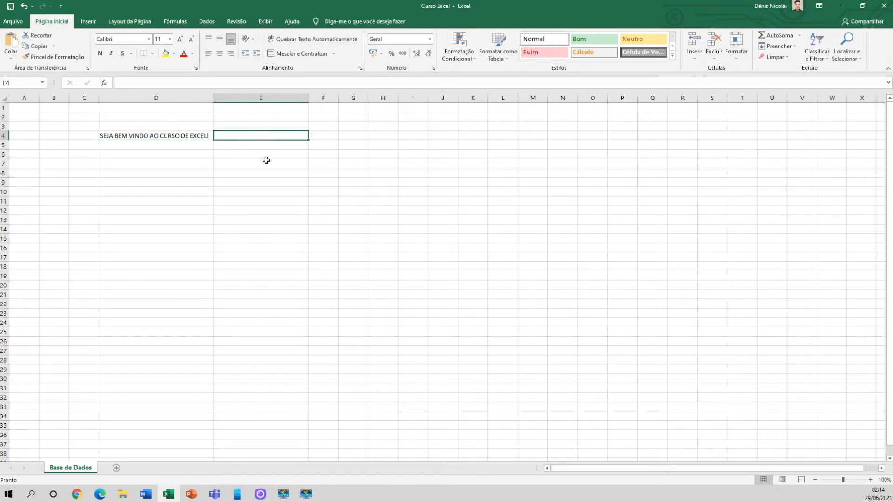
type("50")
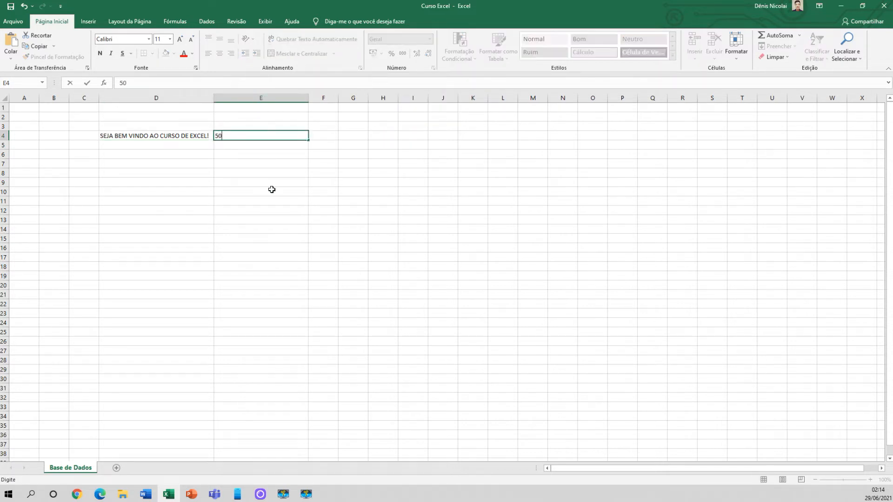
key("Tab")
type("50")
key("Tab")
type("50")
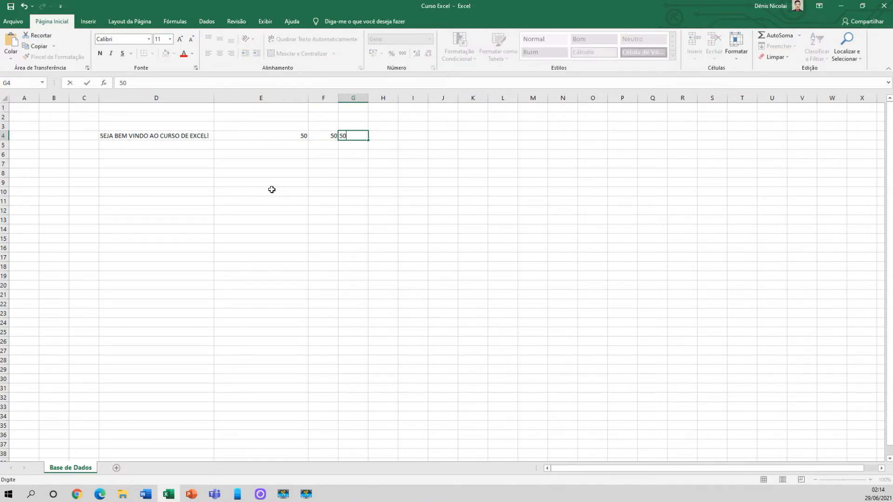
key("Return")
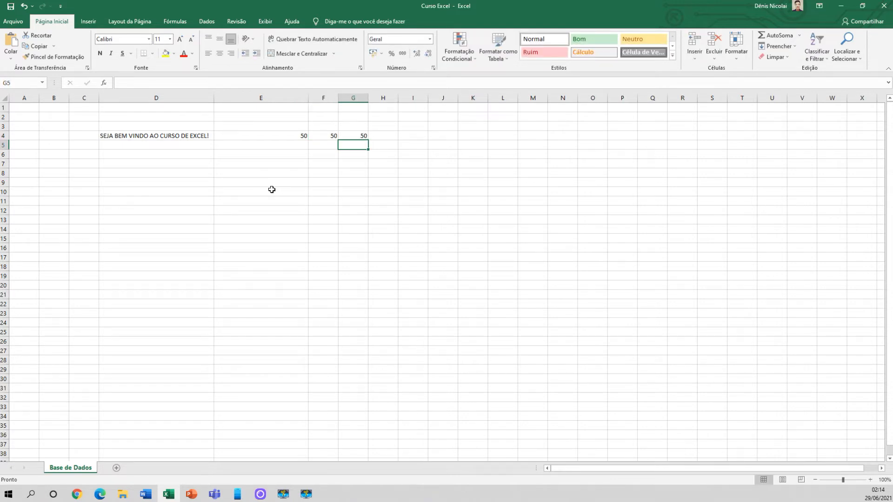
left_click(170, 135)
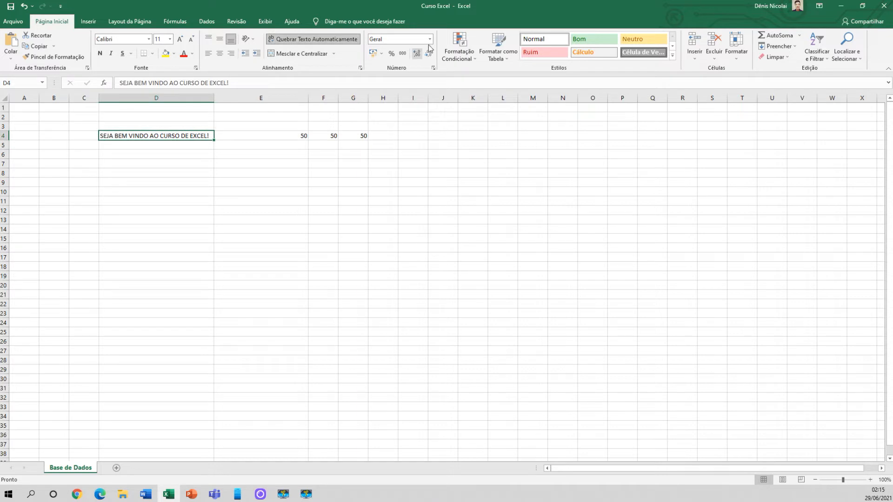
left_click(81, 136)
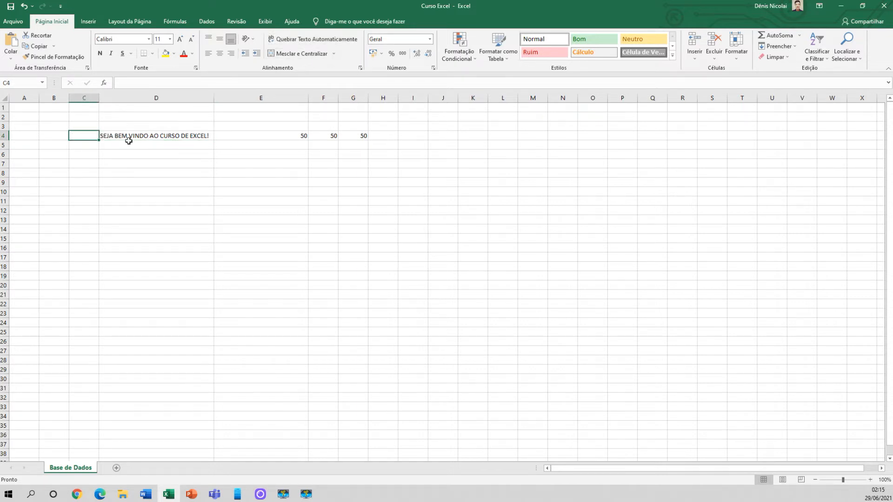
left_click(263, 134)
left_click(333, 135)
left_click(354, 137)
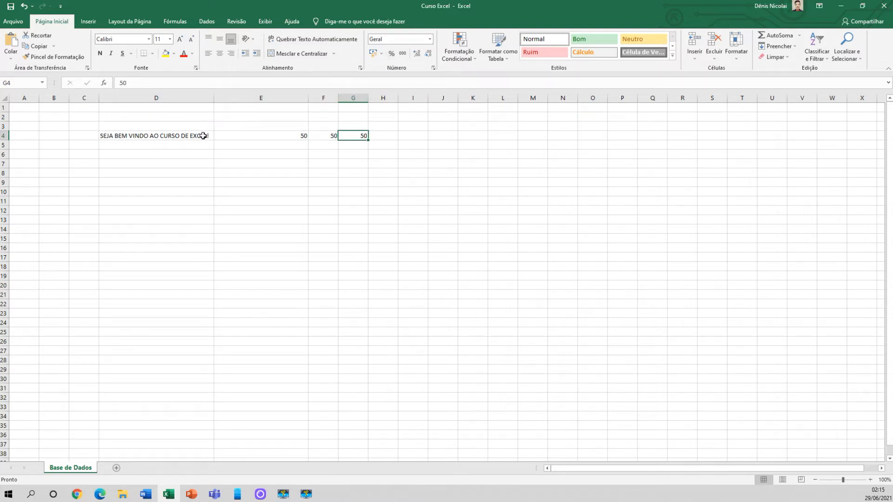
Apply the Número format to cell E4
left_click(235, 135)
left_click(430, 39)
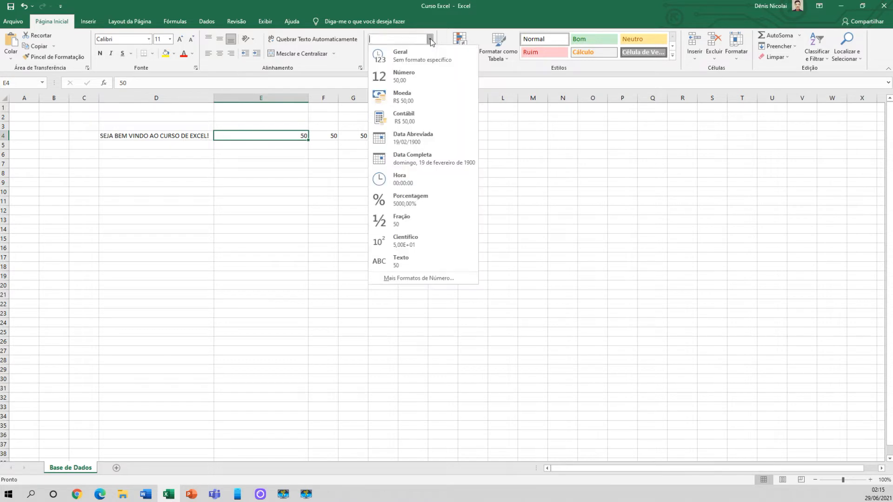
left_click(411, 81)
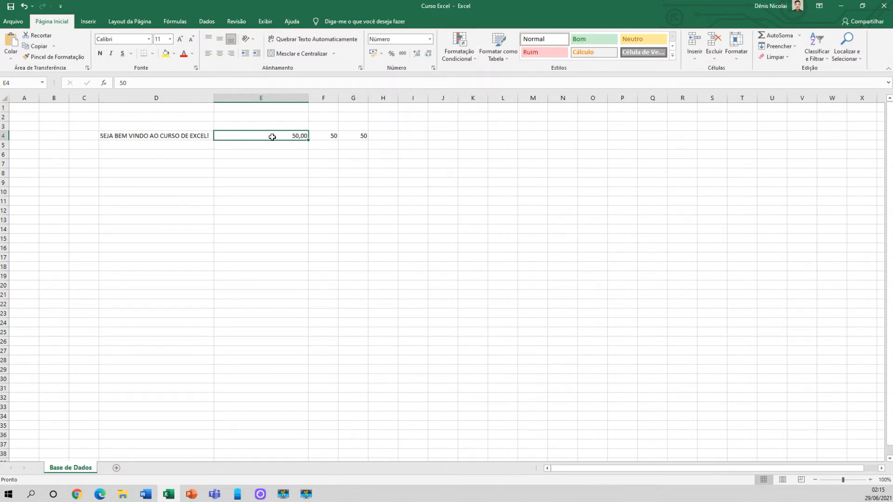
left_click(431, 41)
left_click(406, 82)
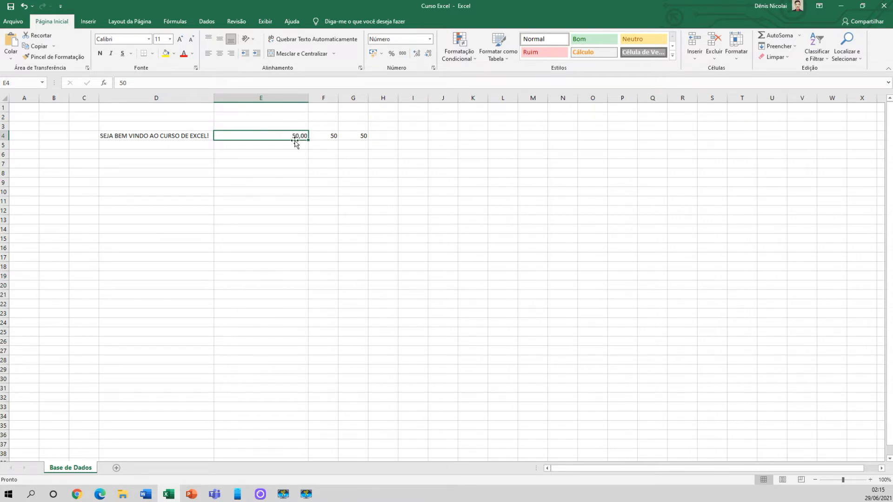
Increase the decimal places of E4 well beyond two, and reduce them until no decimals are displayed
left_click(418, 55)
left_click(417, 55)
left_click(418, 55)
left_click(417, 55)
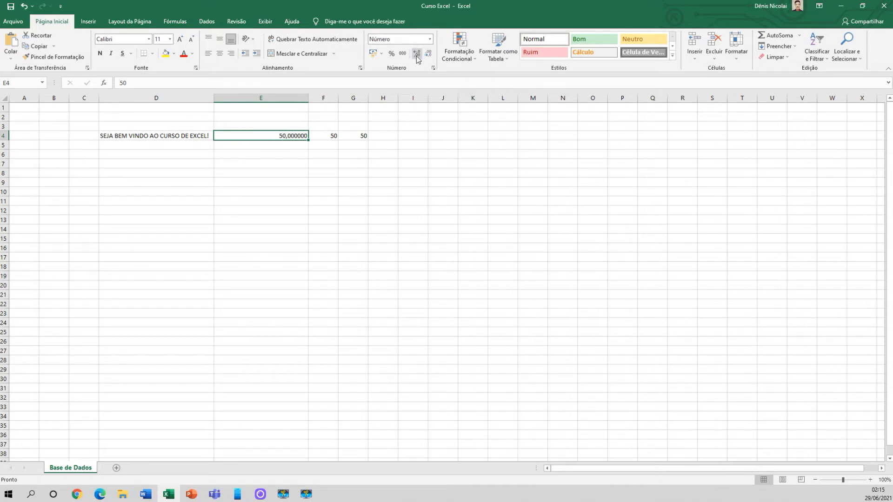
left_click(417, 55)
left_click(417, 55)
left_click(417, 55)
left_click(428, 54)
left_click(428, 55)
left_click(428, 54)
left_click(428, 55)
left_click(429, 54)
left_click(428, 54)
left_click(429, 54)
left_click(429, 55)
Change the value in E4 to 50,8
double_click(302, 136)
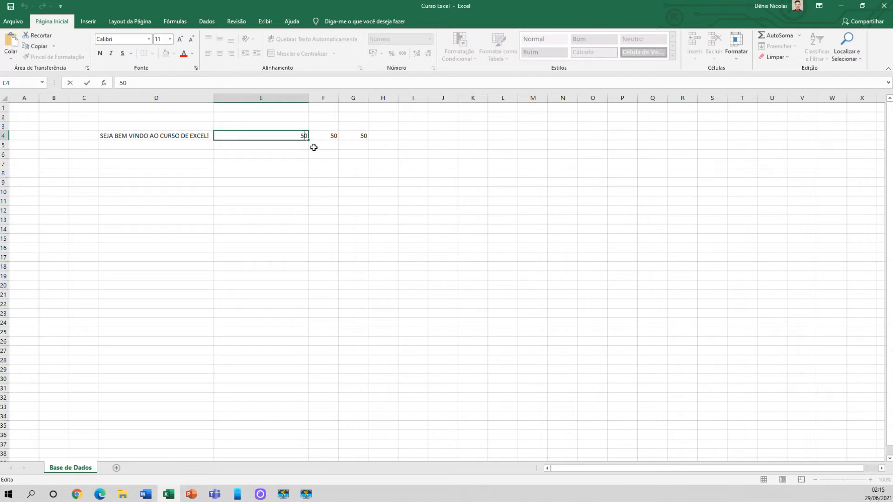
type(",8")
key("Return")
Compare the value displayed in E4 with the actual value stored in the cell
left_click(304, 136)
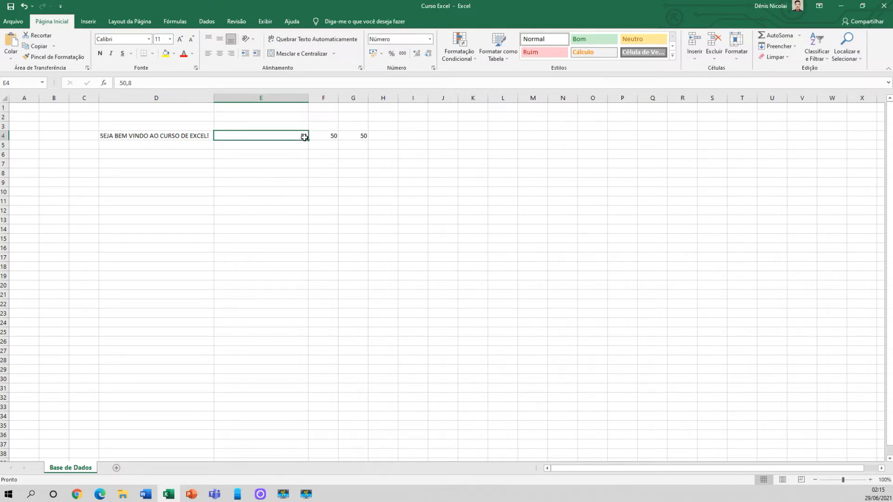
left_click_drag(134, 83, 120, 83)
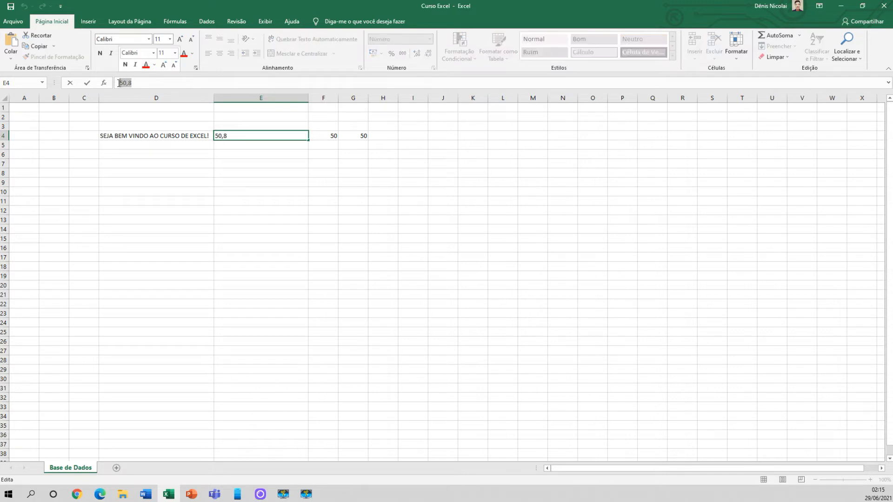
left_click(269, 153)
double_click(293, 136)
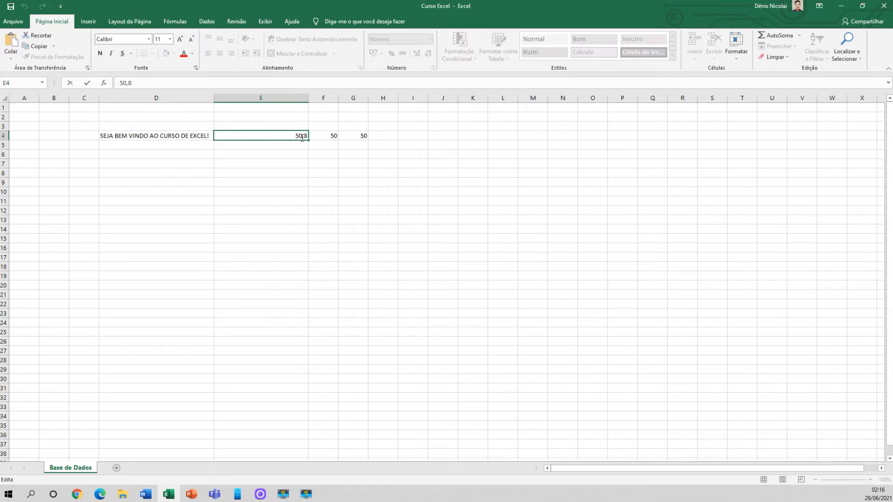
left_click(292, 147)
left_click(299, 135)
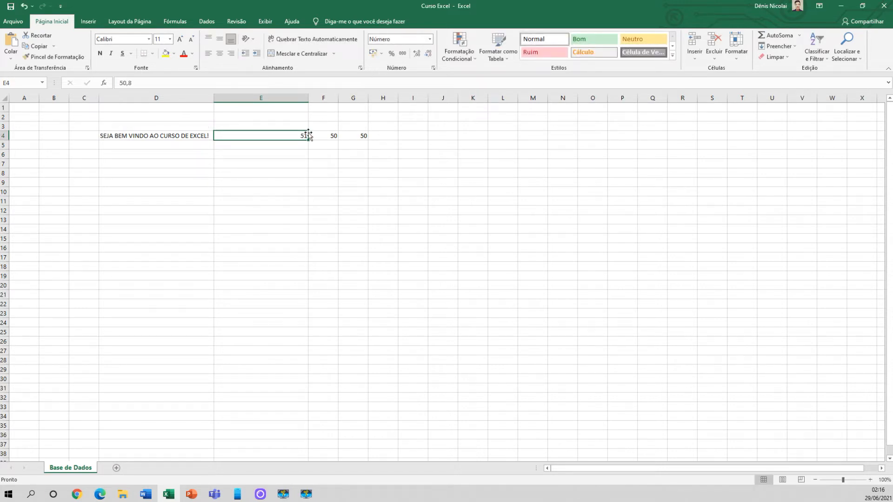
Add and remove decimal places in E4, ending with two decimals displayed
left_click(417, 55)
left_click(416, 54)
left_click(417, 54)
left_click(416, 54)
left_click(417, 54)
left_click(416, 54)
left_click(416, 54)
left_click(429, 57)
left_click(417, 53)
left_click(428, 54)
left_click(417, 53)
left_click(416, 53)
Apply the Moeda currency format to cell F4
left_click(324, 135)
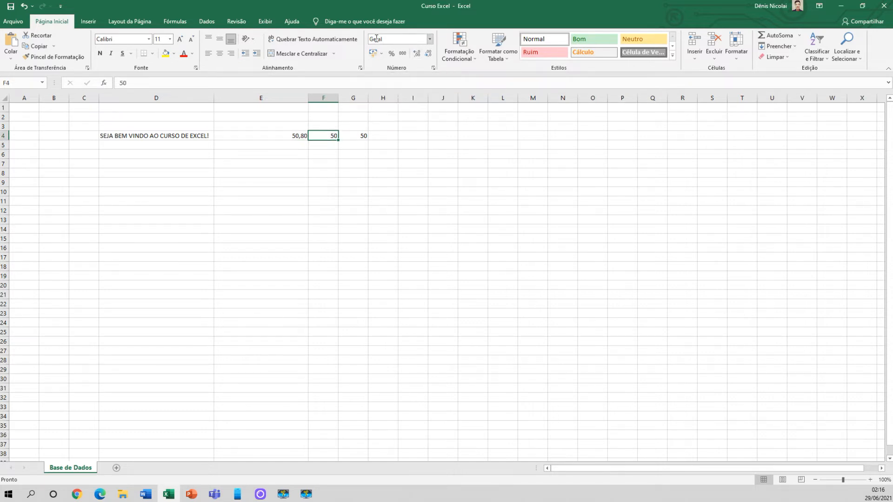
left_click(431, 39)
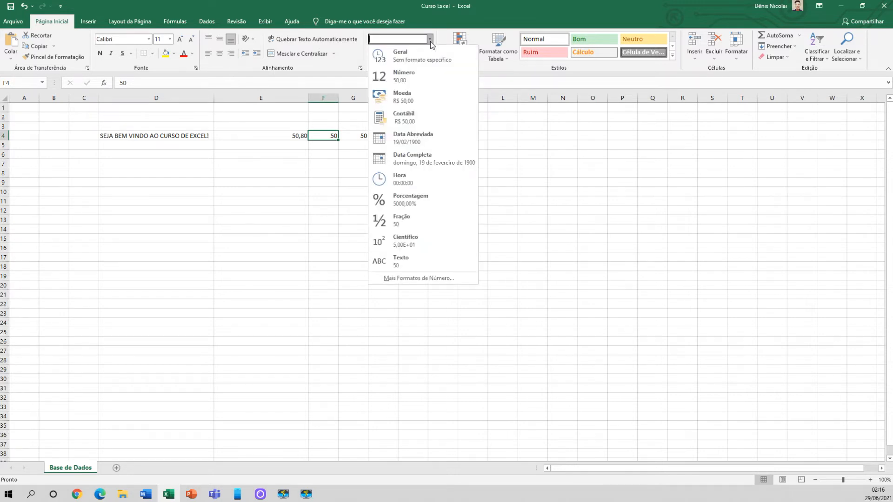
left_click(403, 96)
left_click(320, 143)
left_click(320, 137)
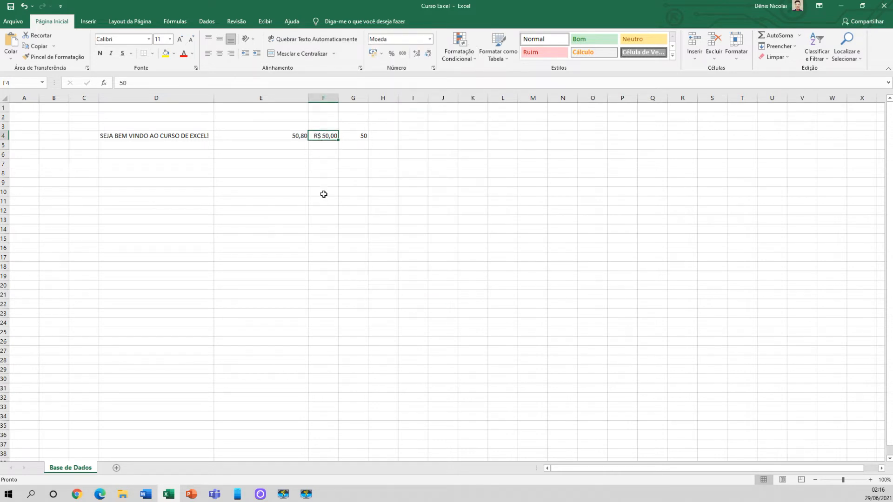
Apply the Moeda currency format to the empty cells F5:F17
left_click(329, 146)
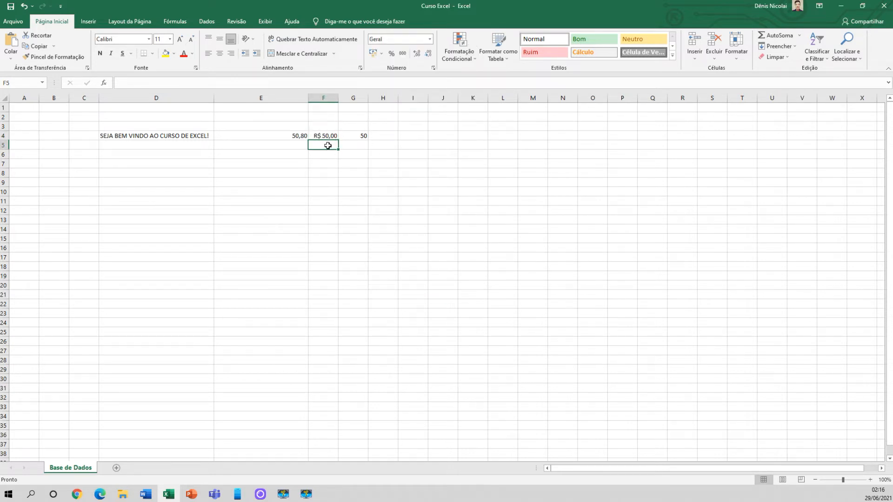
left_click_drag(326, 146, 326, 260)
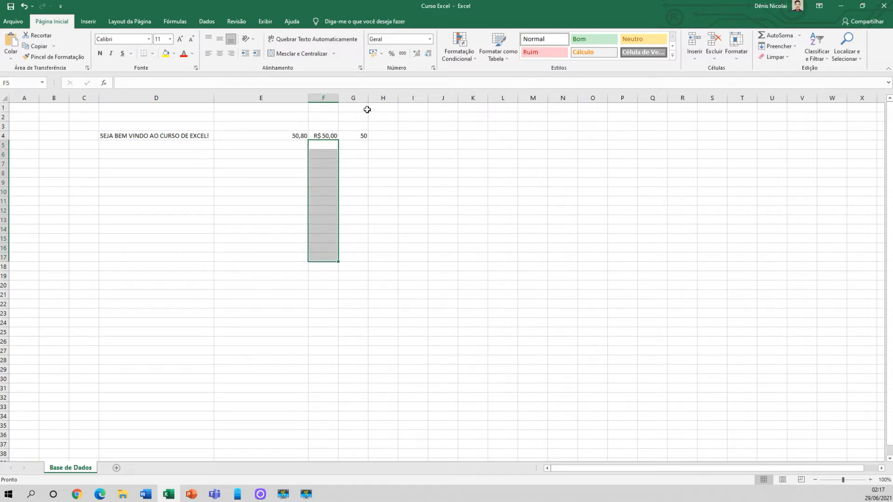
left_click(430, 39)
left_click(401, 97)
Enter 50, 3, 4, 32, 33 and 36 down the cells F5 to F10
left_click(327, 146)
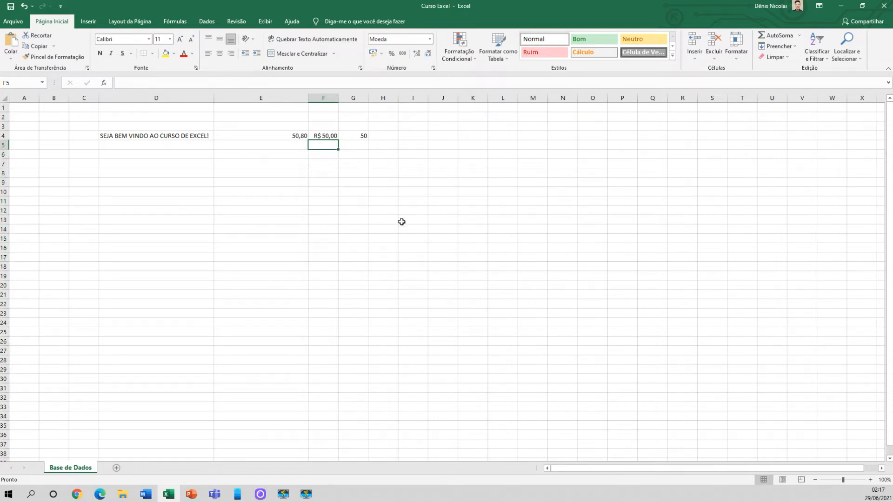
type("50")
key("Return")
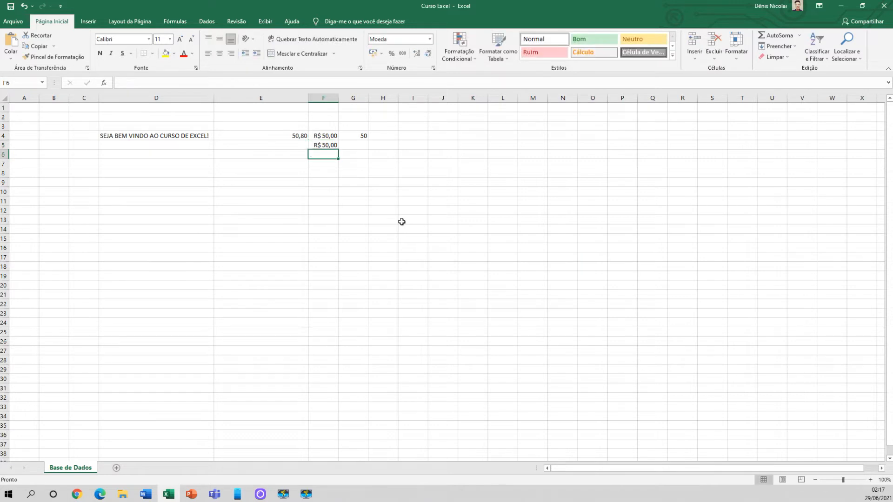
type("3")
key("Return")
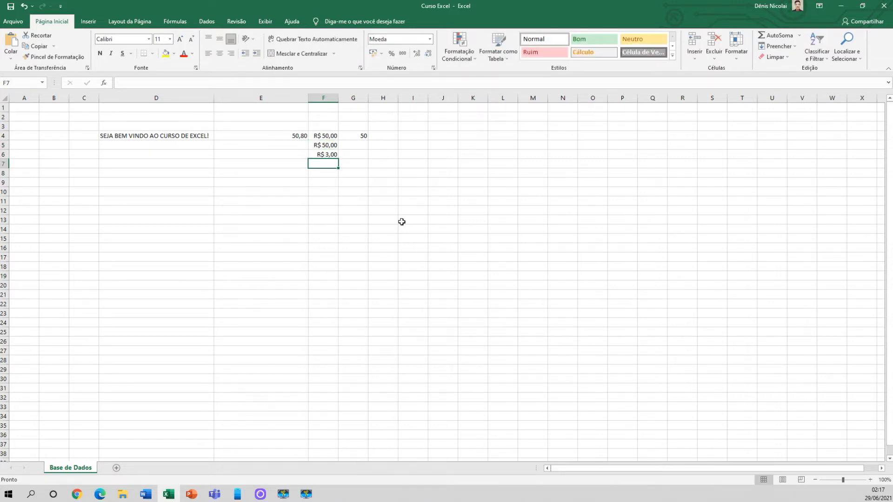
type("4")
key("Return")
type("32")
key("Return")
type("33")
key("Return")
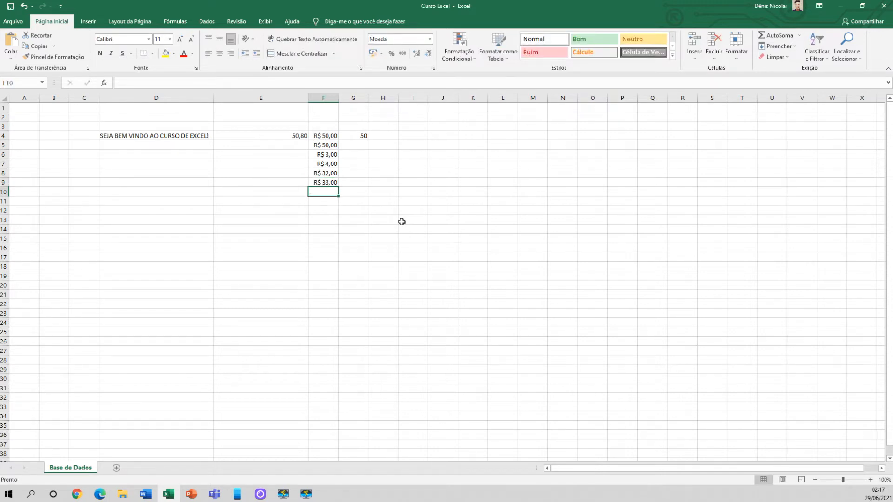
type("36")
key("Return")
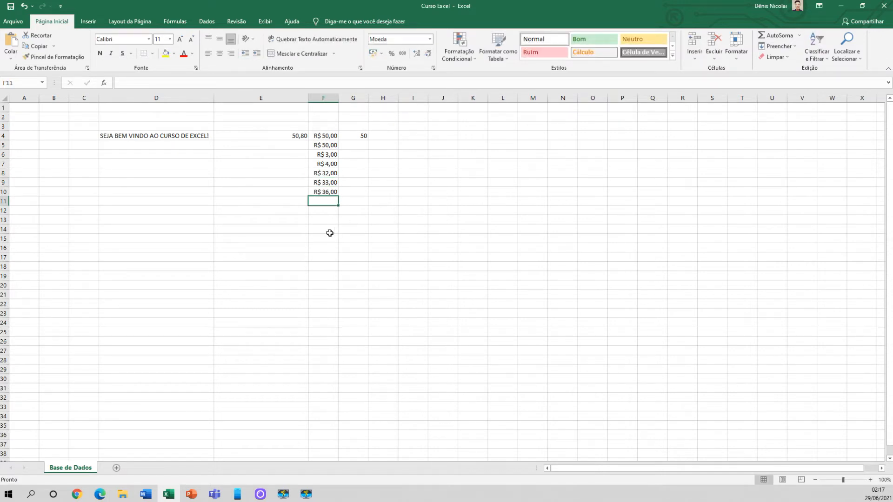
Enter 67, 6, 7, 65, 4 and 4 down the cells F11 to F16
type("67")
key("Return")
type("6")
key("Return")
type("7")
key("Return")
type("65")
key("Return")
type("4")
Enter 3 in each of the cells F17 to F25 and 33 in F26
key("Return")
type("4")
key("Return")
type("3")
key("Return")
type("3 3")
key("Return")
type("3 3 3 3 3 3 33")
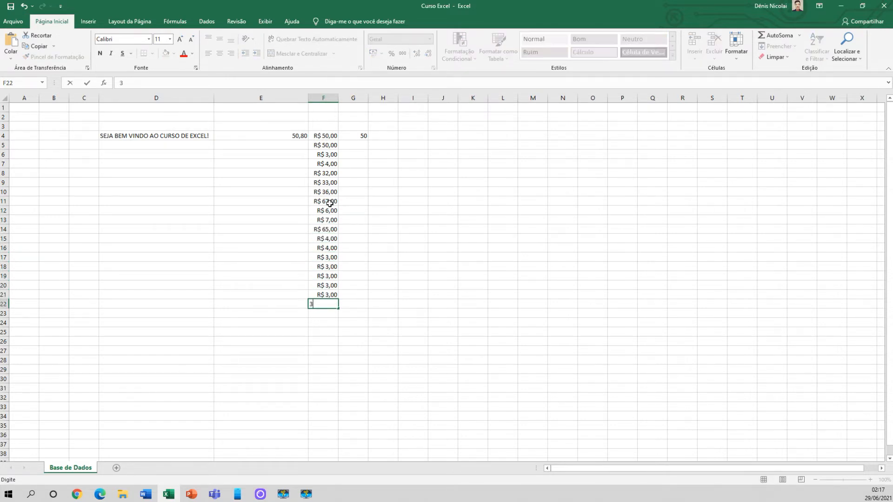
Enter 4 in cell F27 and compare its number format with that of F26
key("Return")
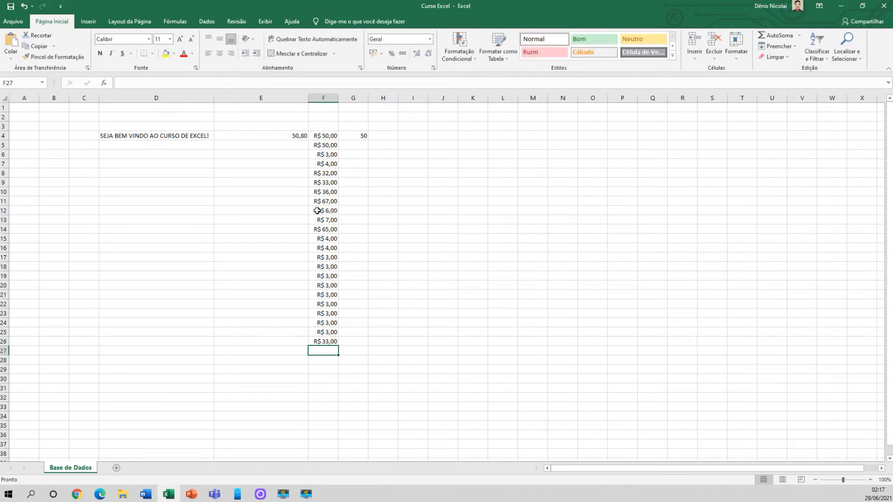
left_click_drag(326, 139, 329, 342)
left_click(326, 353)
type("3")
key("Return")
left_click(325, 351)
left_click(325, 341)
left_click(328, 352)
left_click(327, 342)
left_click(329, 352)
left_click(329, 342)
left_click(331, 352)
Apply the Geral number format to the cells F24:F27
left_click_drag(325, 324, 328, 352)
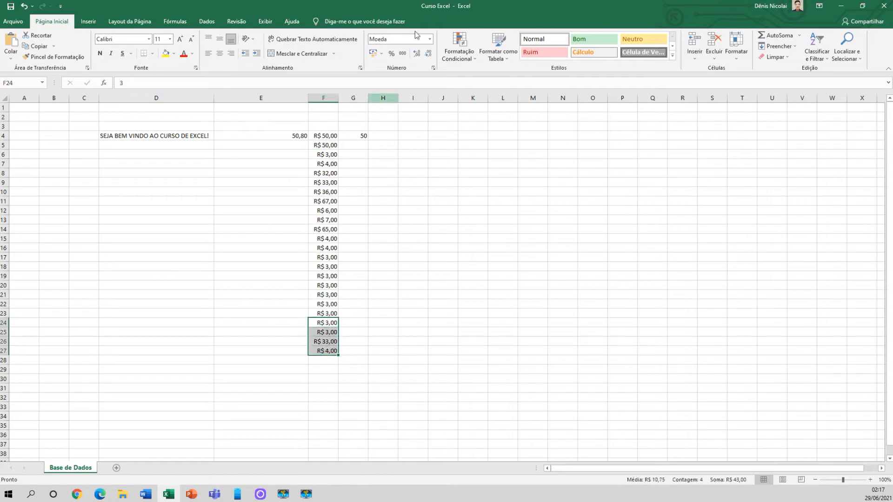
left_click(430, 39)
left_click(400, 55)
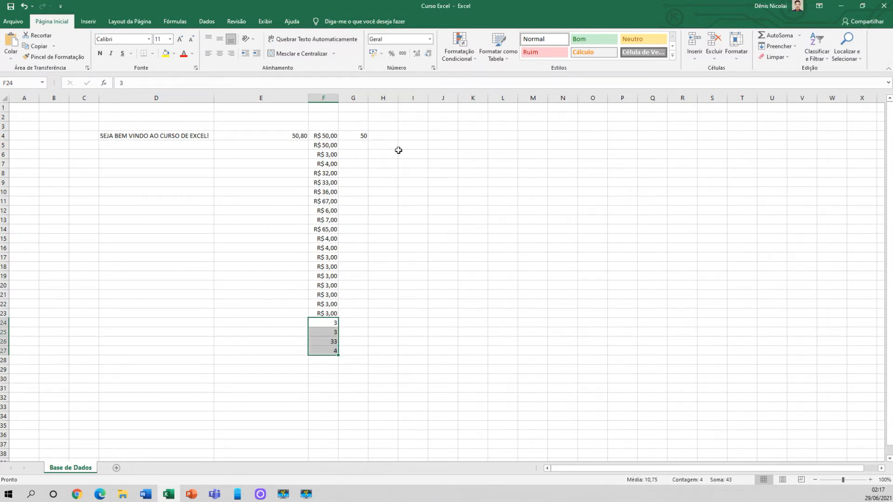
left_click(405, 201)
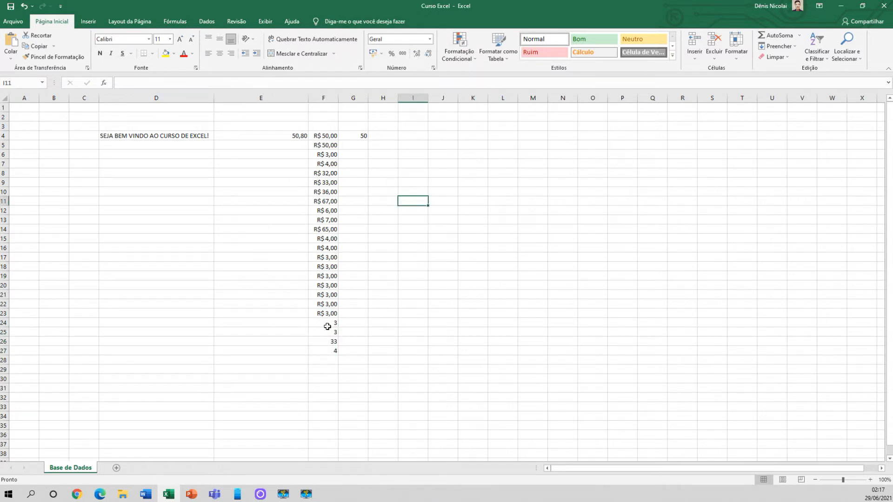
Enter 4 in each of the cells F28 to F32 and compare the plain numbers with the currency values in F4:F23
left_click(326, 360)
type("4 4 4 4 4")
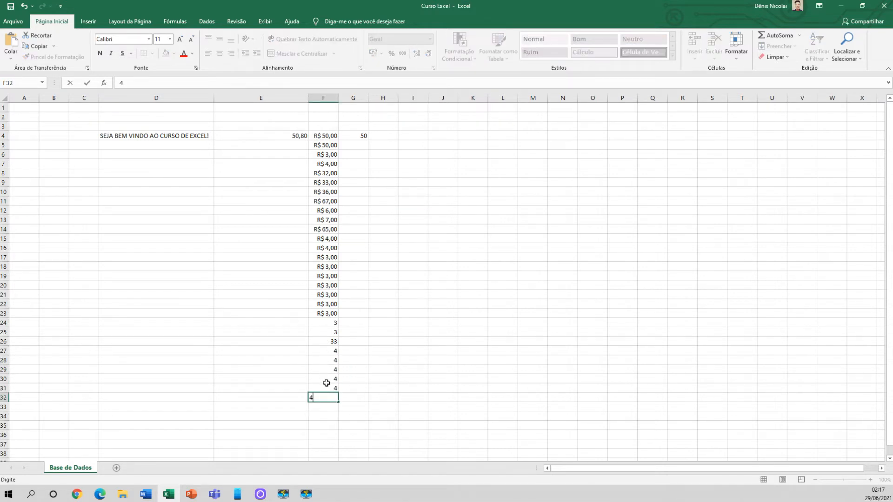
key("Return")
left_click_drag(328, 323, 329, 395)
left_click(327, 403)
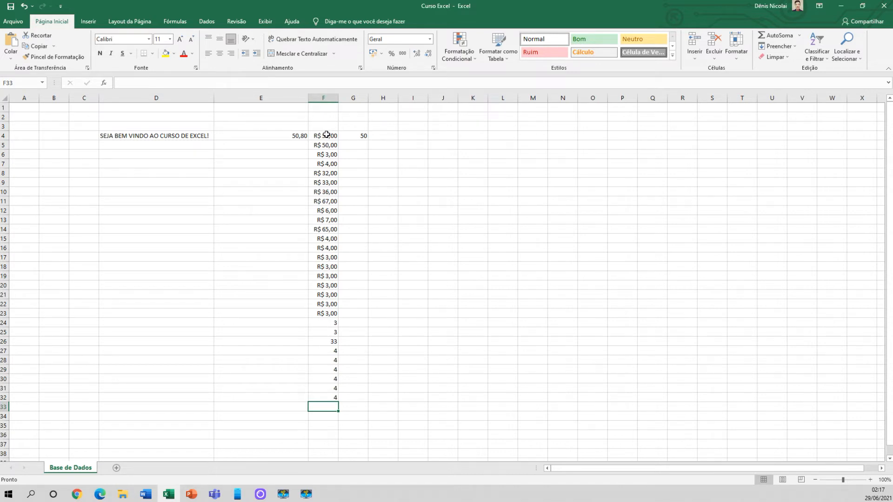
left_click_drag(327, 135, 328, 311)
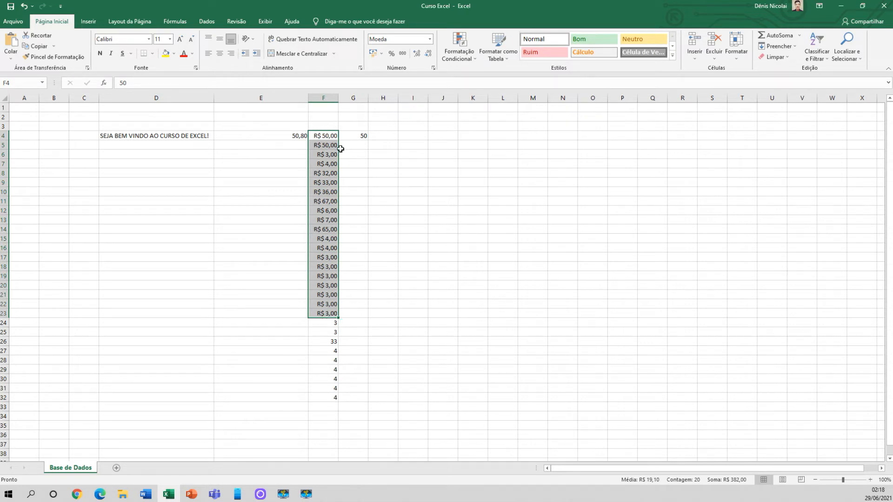
Apply the Hora time format to cell G4
left_click(344, 135)
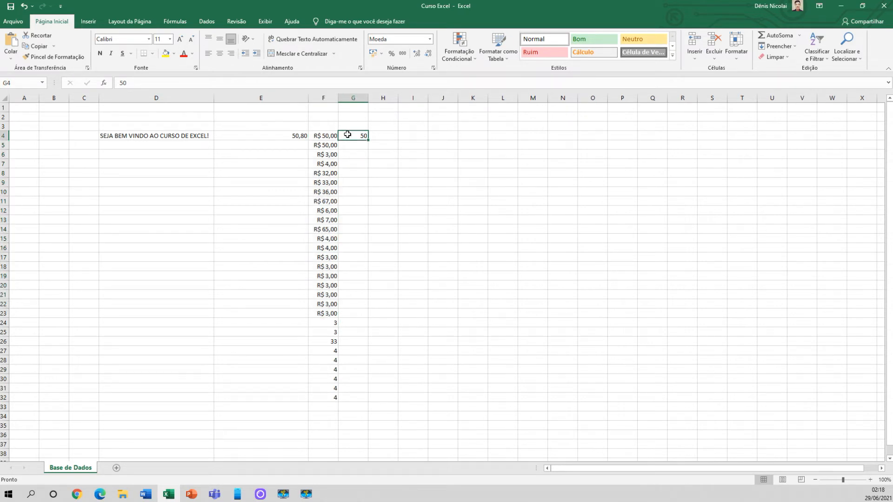
left_click(430, 39)
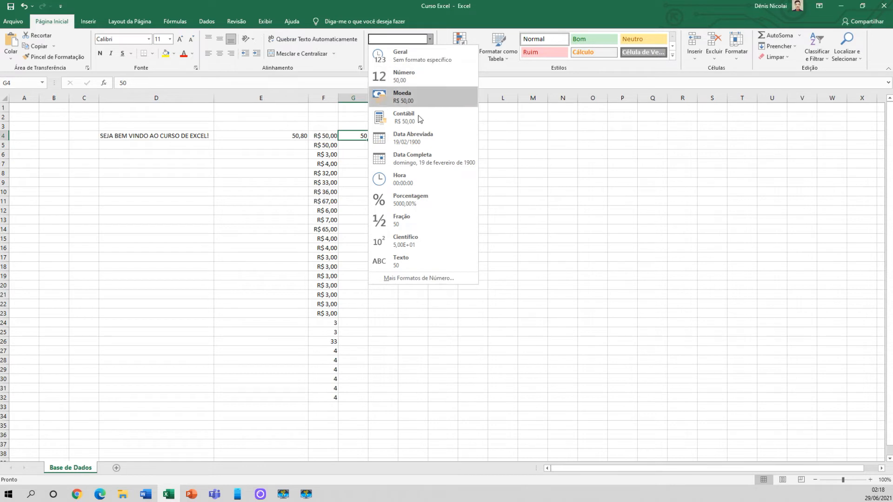
left_click(410, 177)
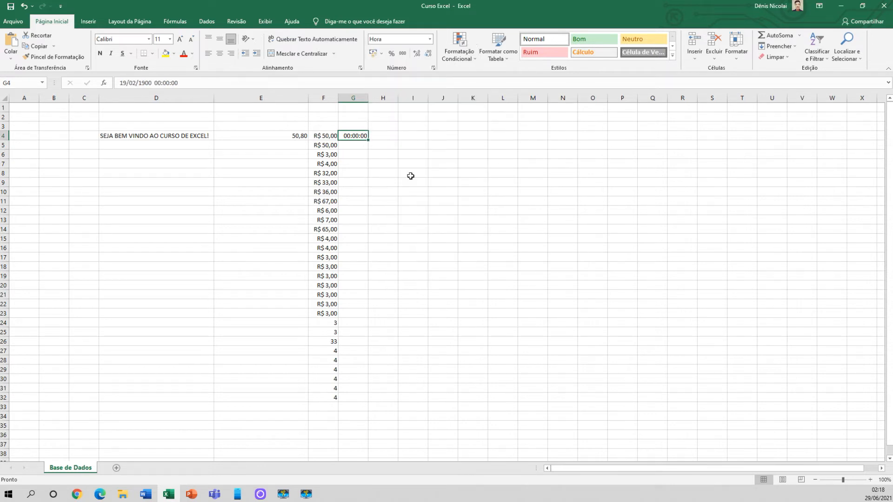
Enter the date 29/06/2021 in H4 using the Data Abreviada format and widen column H slightly
left_click(384, 135)
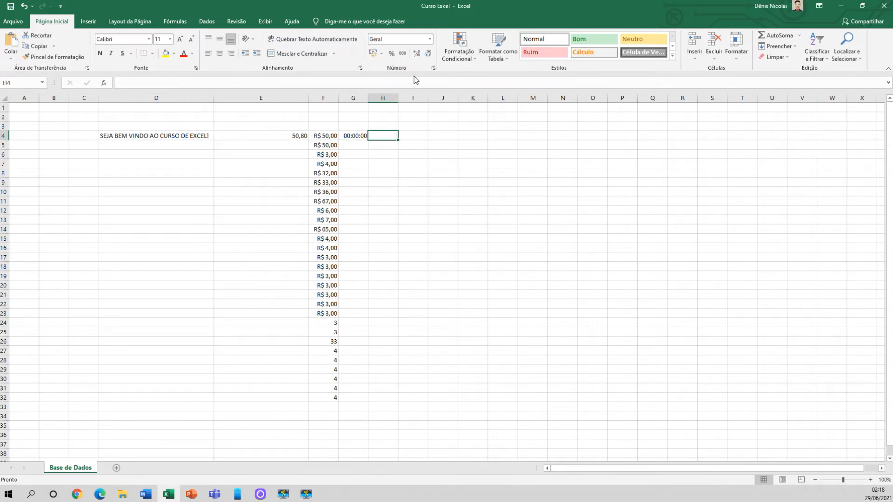
left_click(431, 39)
left_click(400, 137)
type("29/0")
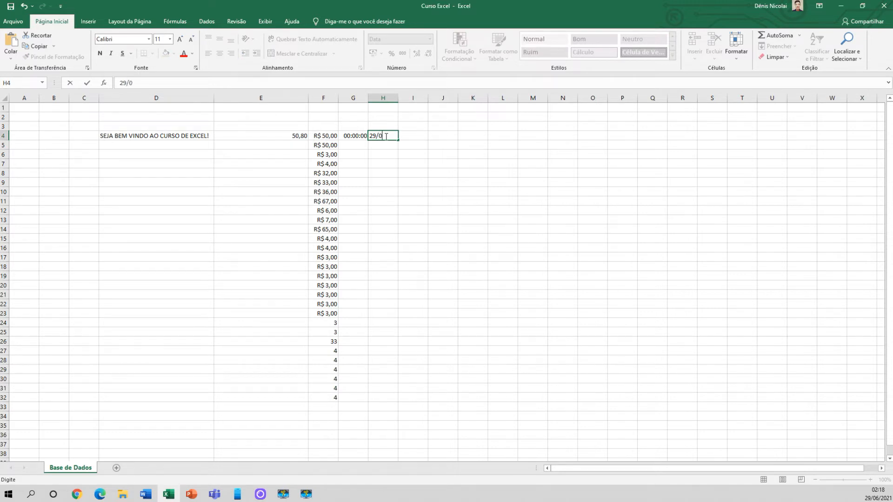
type("6/2021")
key("Return")
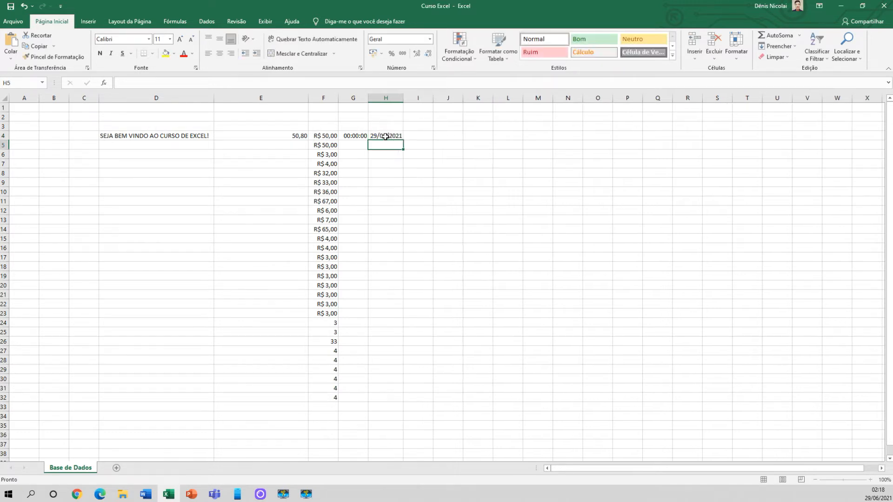
left_click_drag(402, 98, 408, 98)
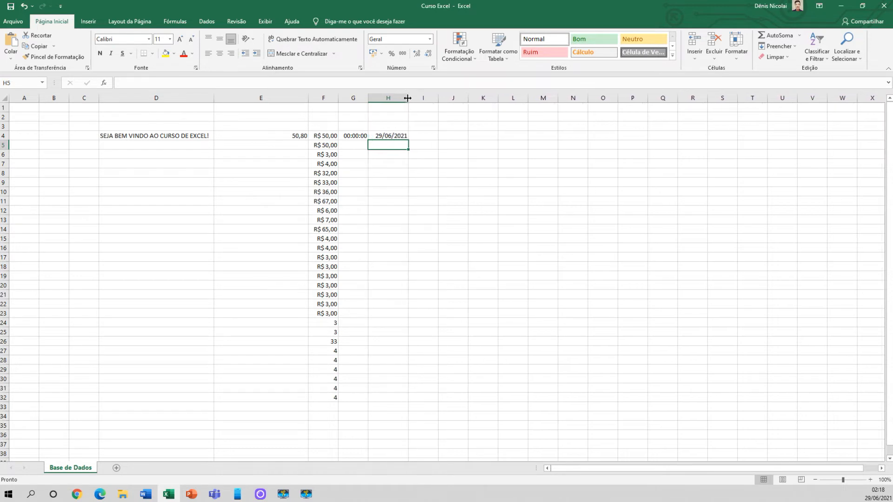
Apply the Data Completa format to H4 and inspect the date stored in the cell
left_click(391, 136)
left_click(429, 40)
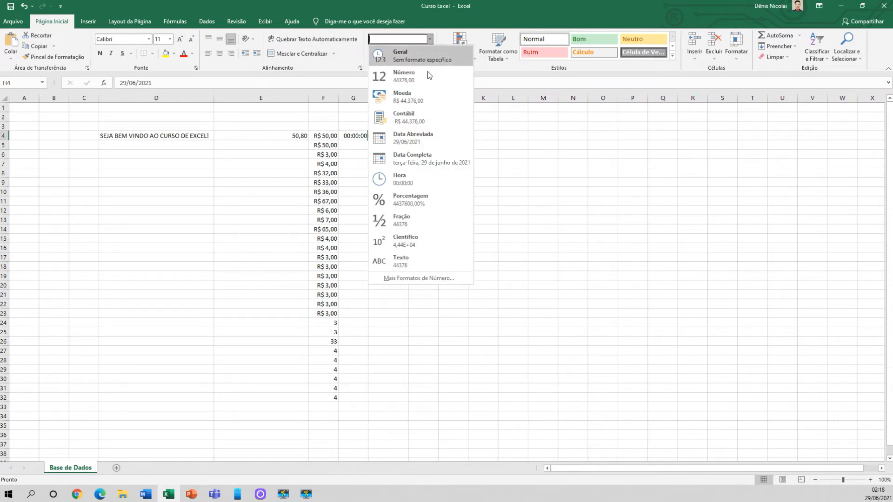
left_click(411, 138)
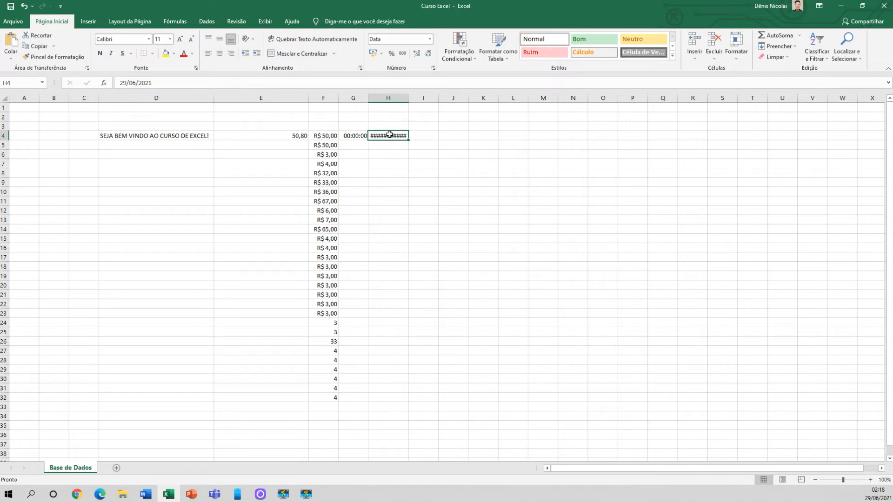
mouse_move(389, 136)
left_click_drag(156, 84, 118, 84)
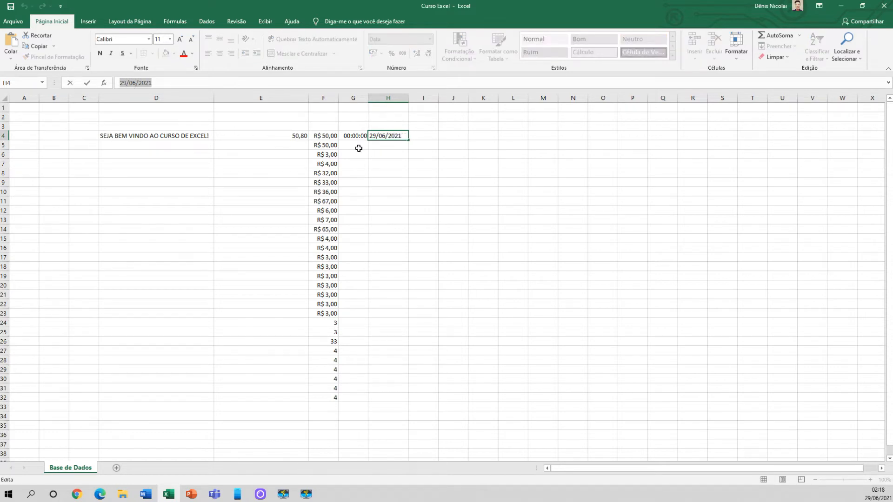
left_click(382, 154)
left_click(391, 136)
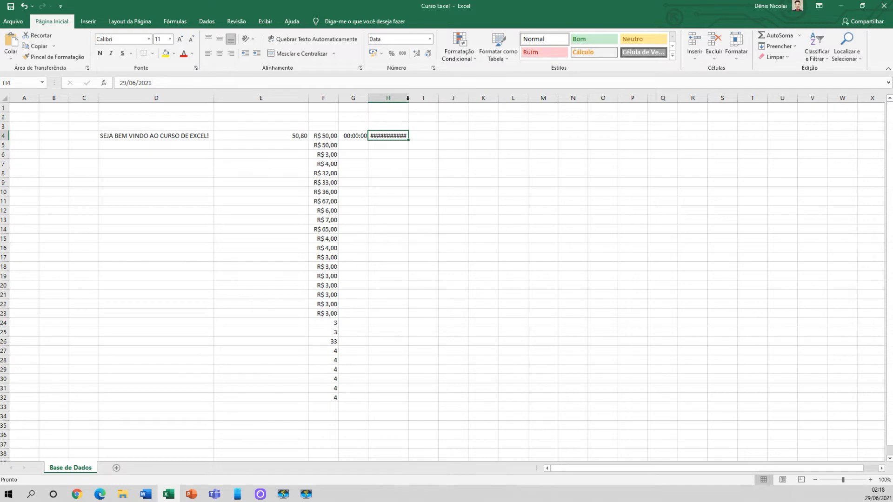
Widen column H enough for the complete date in H4 and inspect the date stored in the cell
left_click_drag(408, 98, 463, 99)
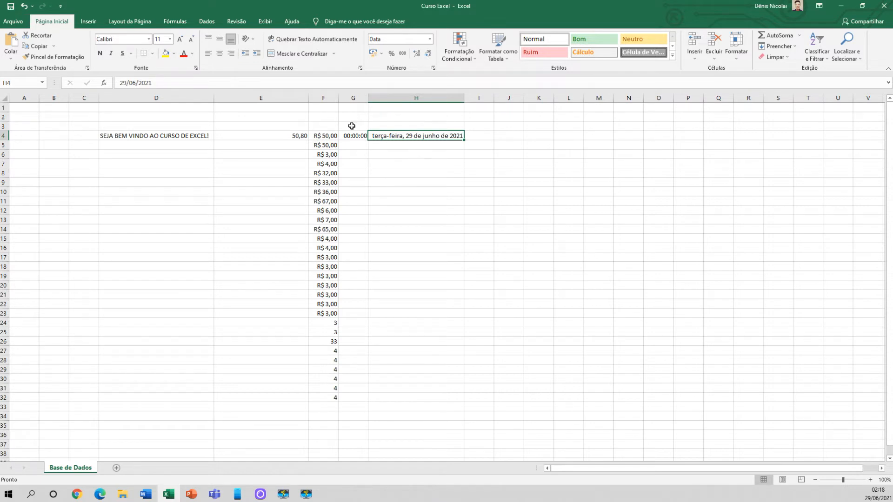
left_click_drag(157, 82, 117, 84)
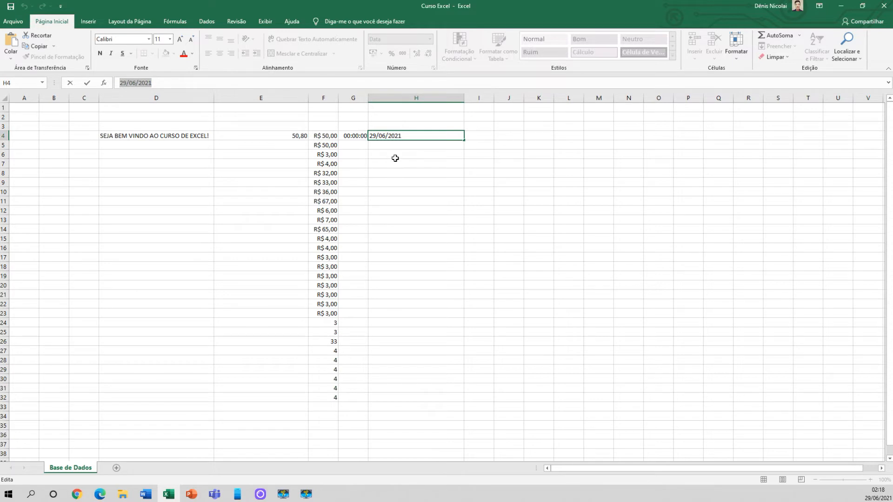
key("Return")
left_click(409, 136)
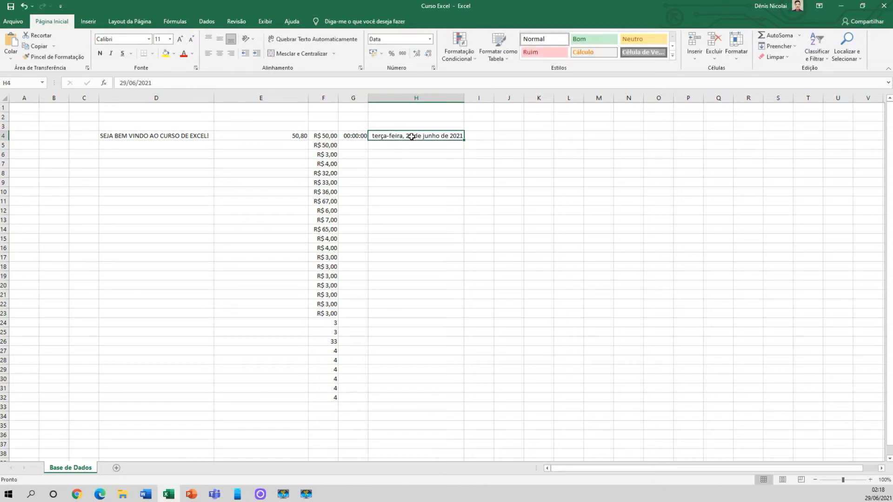
Switch H4 to the Data Abreviada format and back to Data Completa
left_click(429, 39)
left_click(418, 142)
left_click(430, 39)
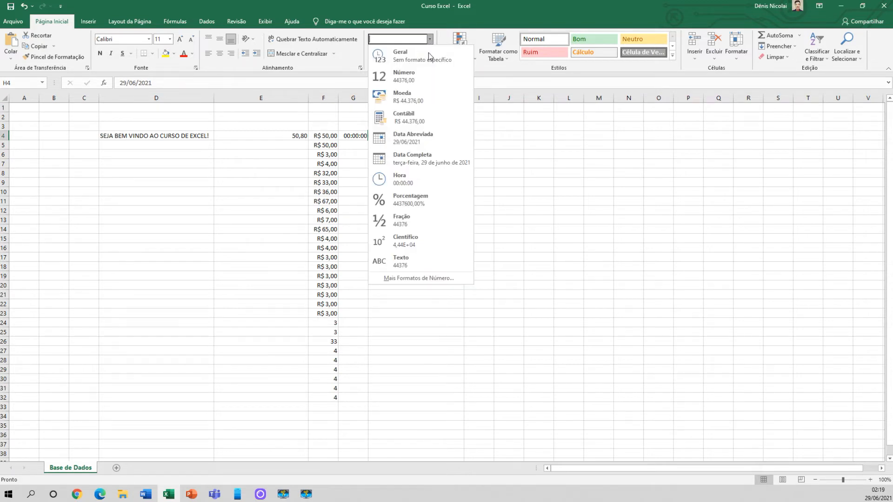
left_click(422, 157)
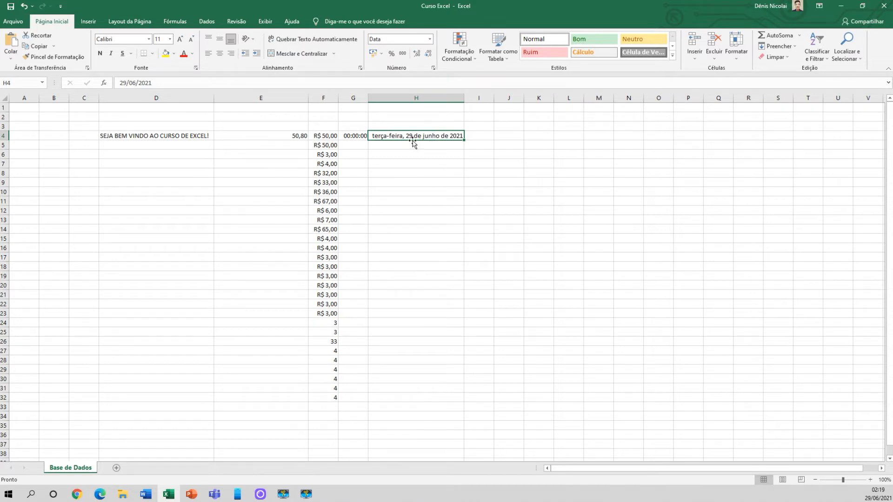
Enter 50 in G4 and apply the Geral format to the cell
left_click(287, 136)
left_click(359, 135)
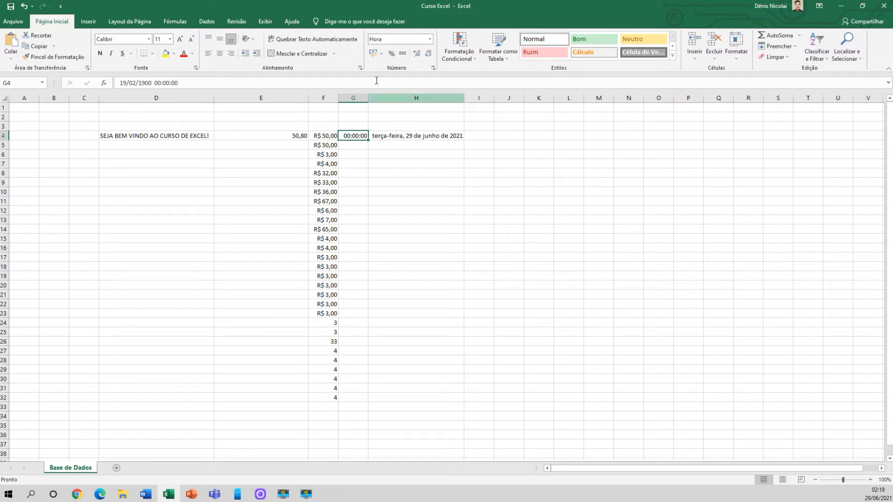
type("50")
key("Return")
left_click(363, 135)
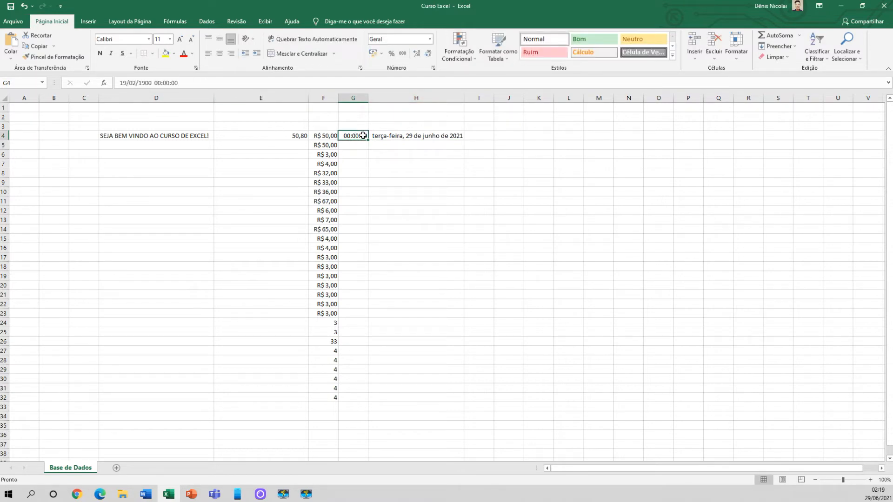
left_click(430, 39)
left_click(413, 57)
Apply the Porcentagem format to G4 and remove its decimal places
left_click(431, 41)
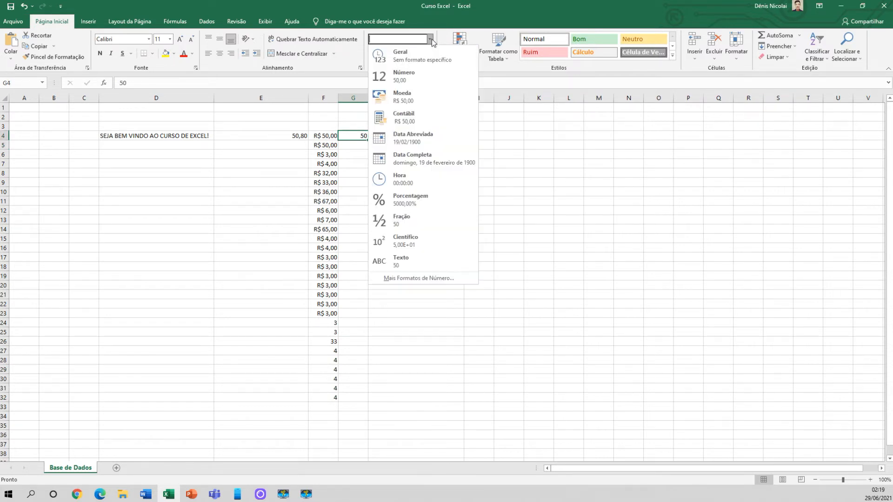
left_click(408, 203)
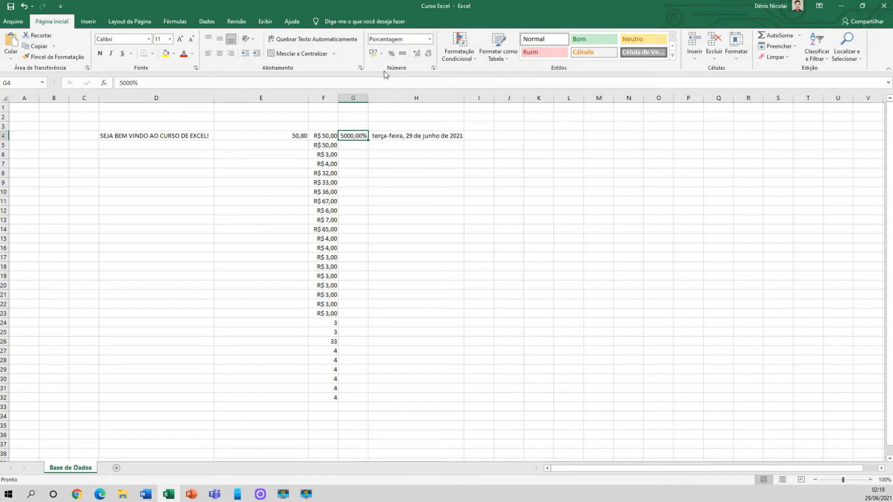
left_click(426, 58)
left_click(358, 135)
Enter 1 in I4 and apply the percentage style without decimals
left_click(477, 138)
type("1")
key("Return")
left_click(484, 136)
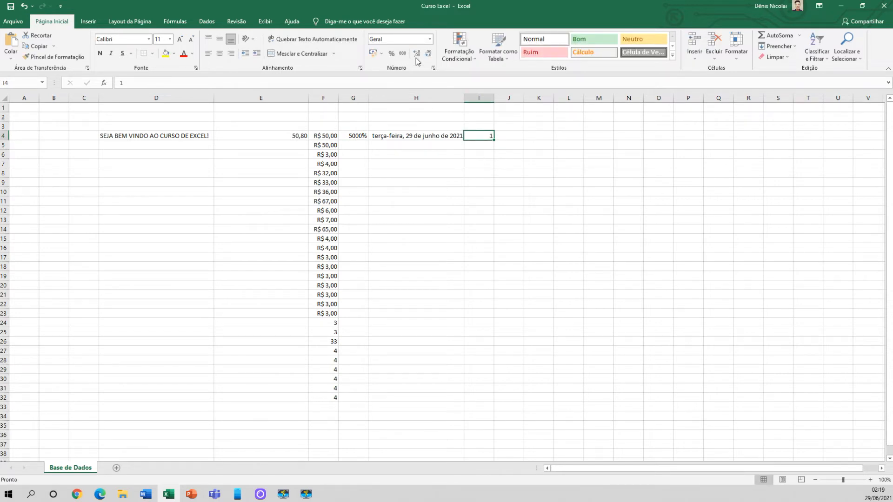
left_click(392, 55)
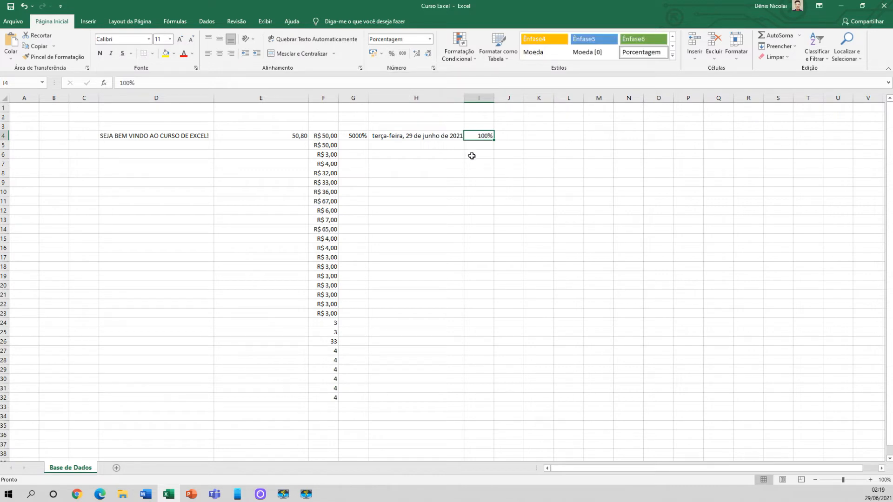
Enter 1 in J4 and apply the Porcentagem format with two decimal places
left_click(509, 136)
type("1")
key("Return")
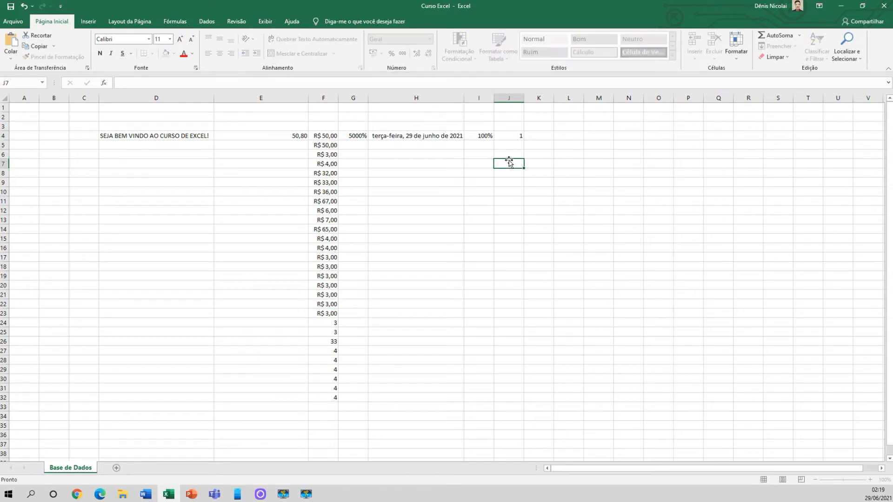
left_click(508, 135)
left_click(430, 39)
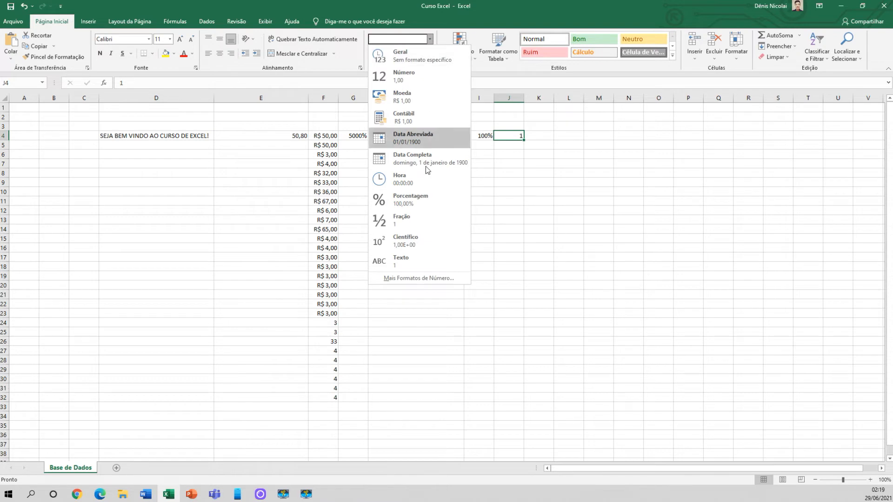
left_click(420, 197)
left_click(512, 149)
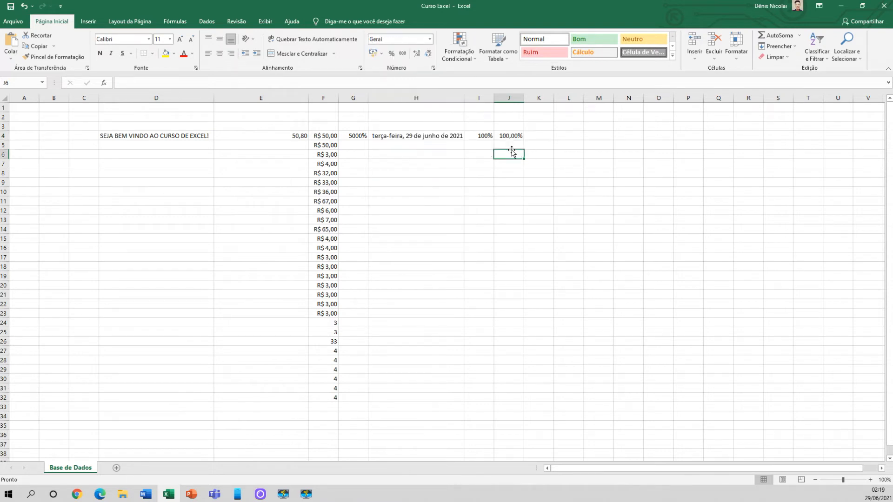
Compare how the percentages in G4, I4 and J4 are stored and displayed
left_click(510, 136)
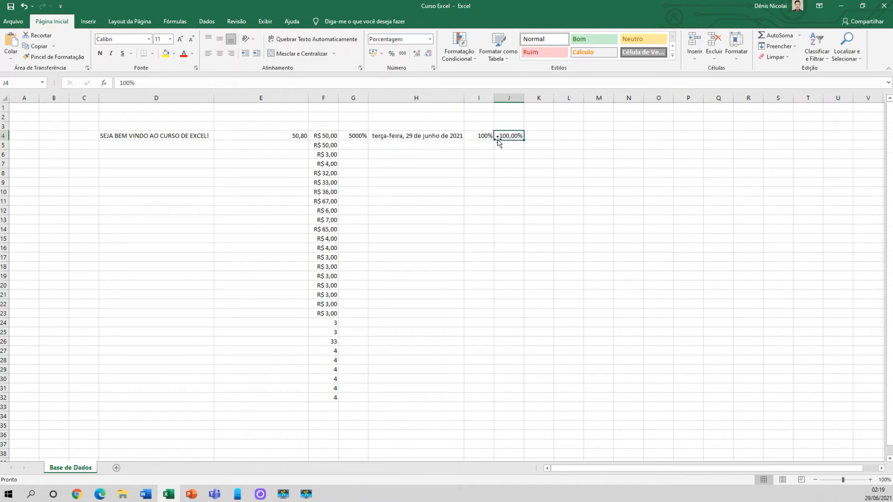
left_click(480, 137)
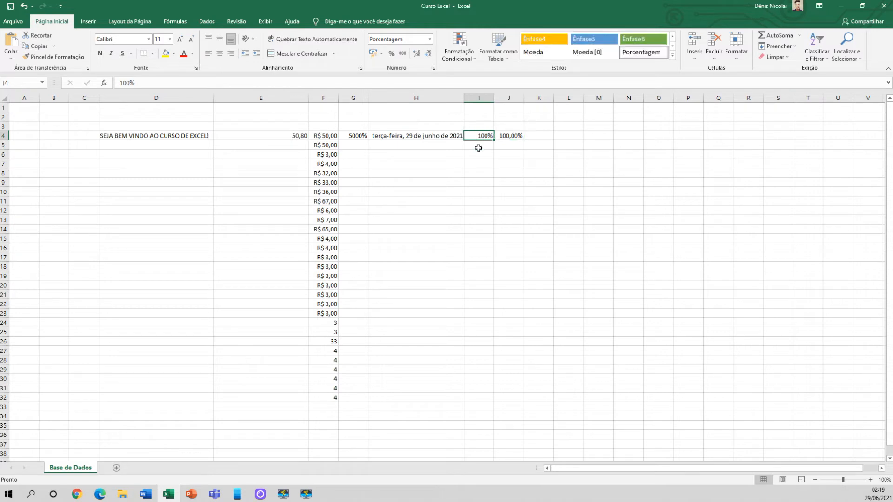
left_click(358, 136)
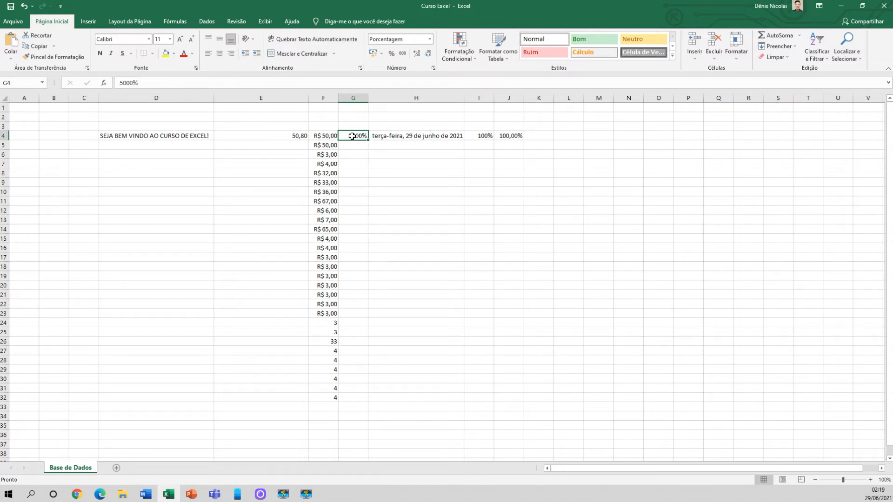
left_click(516, 136)
left_click(465, 135)
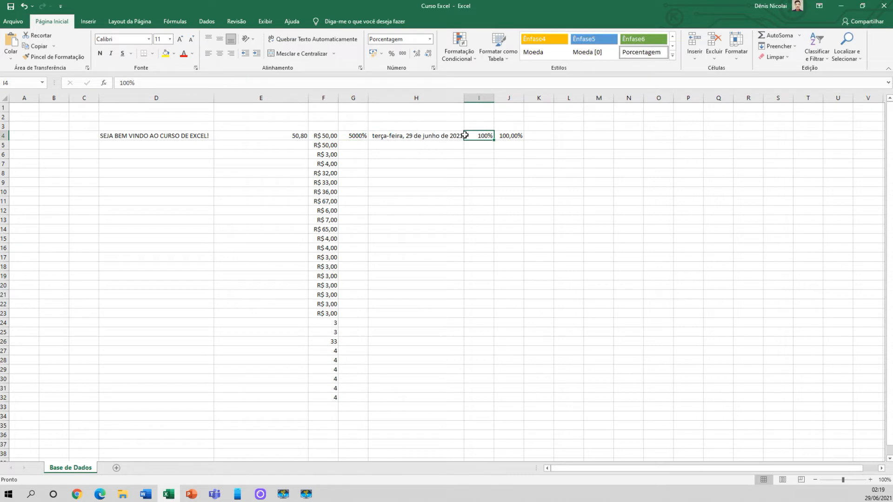
left_click(514, 135)
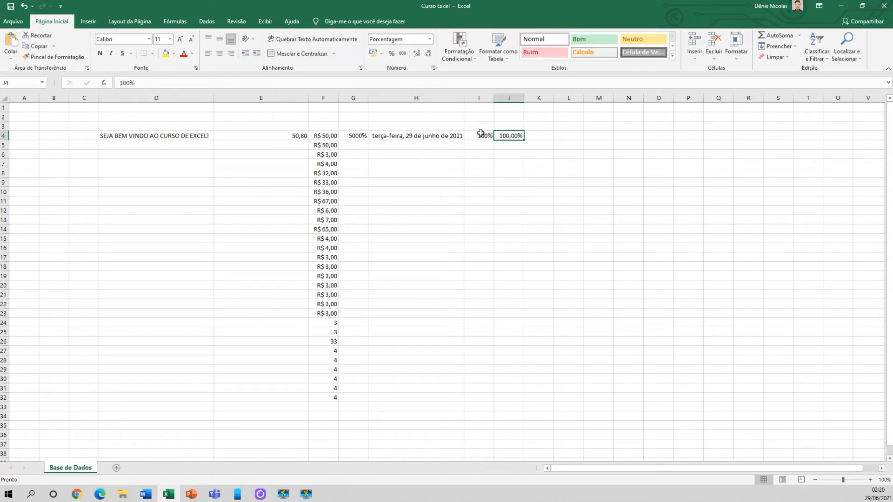
Enter 0,5 in K4 and apply the percentage style without decimals
left_click(527, 135)
type("0,5")
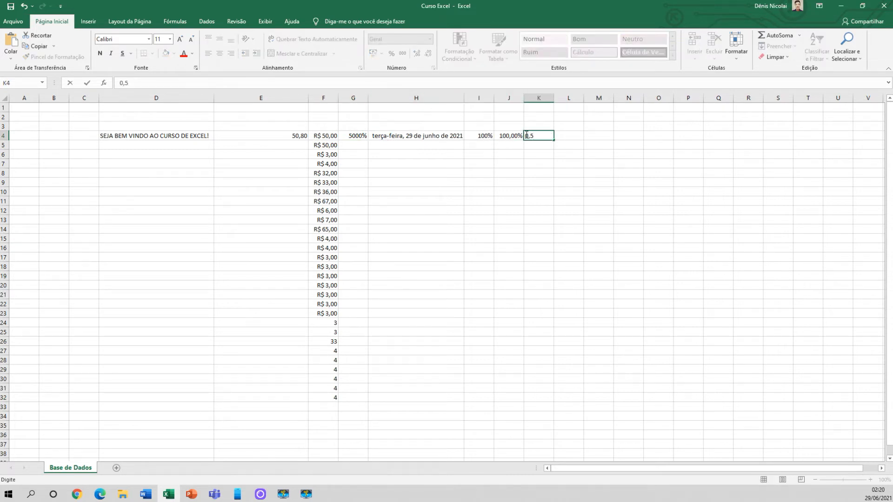
key("Return")
left_click(533, 135)
left_click(391, 53)
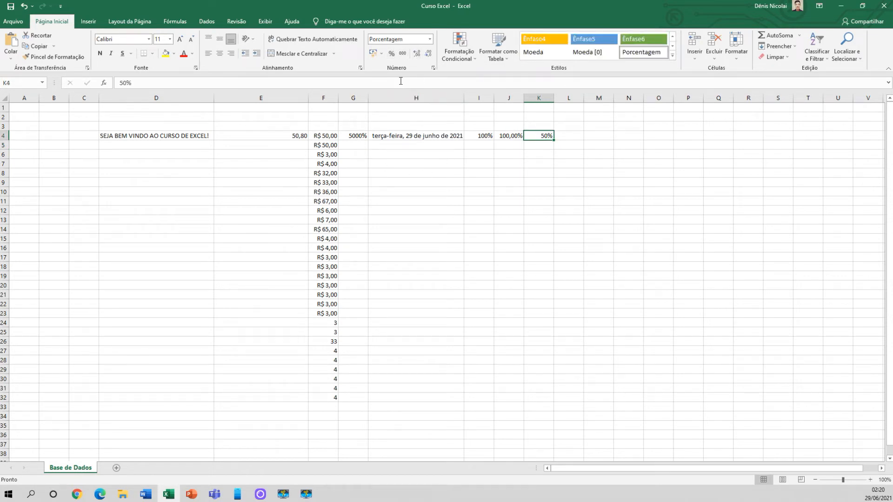
left_click(430, 41)
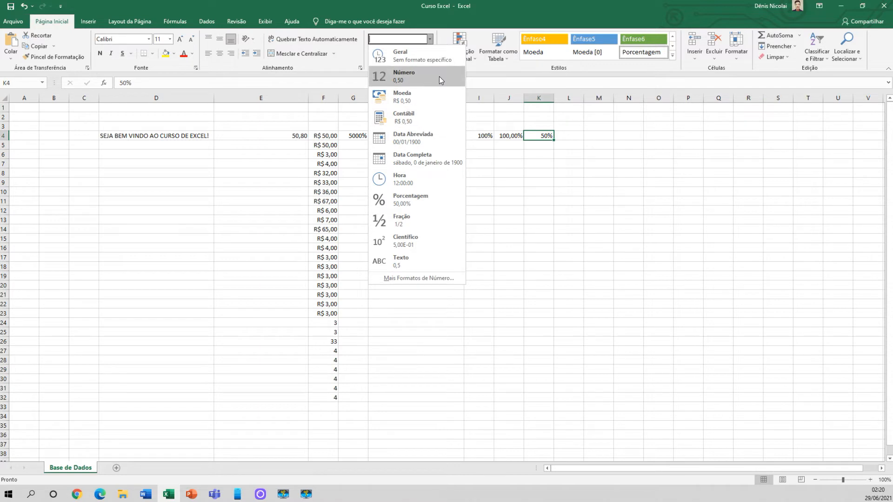
left_click(486, 167)
Apply the Texto format to the welcome sentence in D4
left_click(185, 135)
left_click(429, 39)
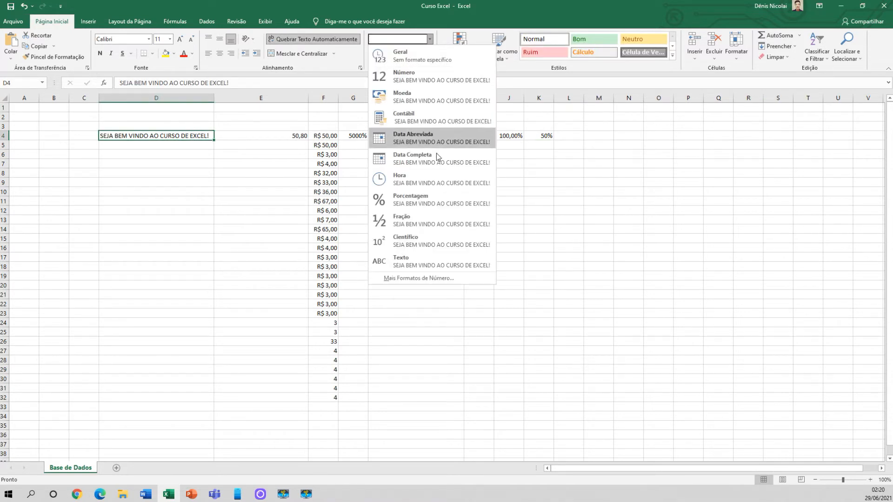
left_click(420, 260)
left_click(206, 154)
left_click(193, 137)
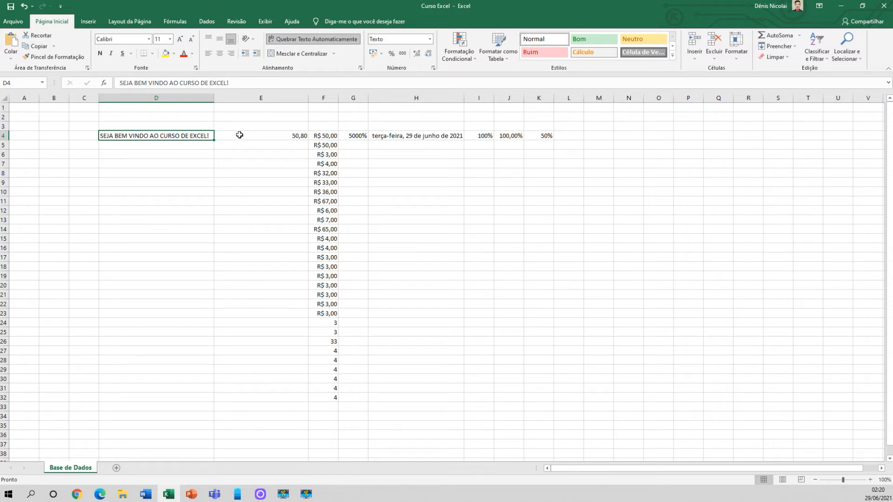
Compare the format of the text cell D4 with that of the number cell E4
left_click(161, 141)
left_click(162, 137)
left_click(272, 135)
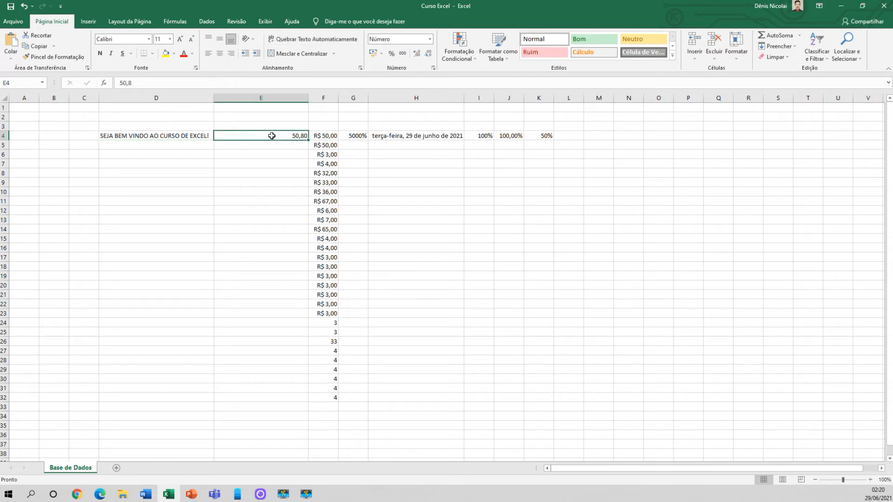
left_click(195, 136)
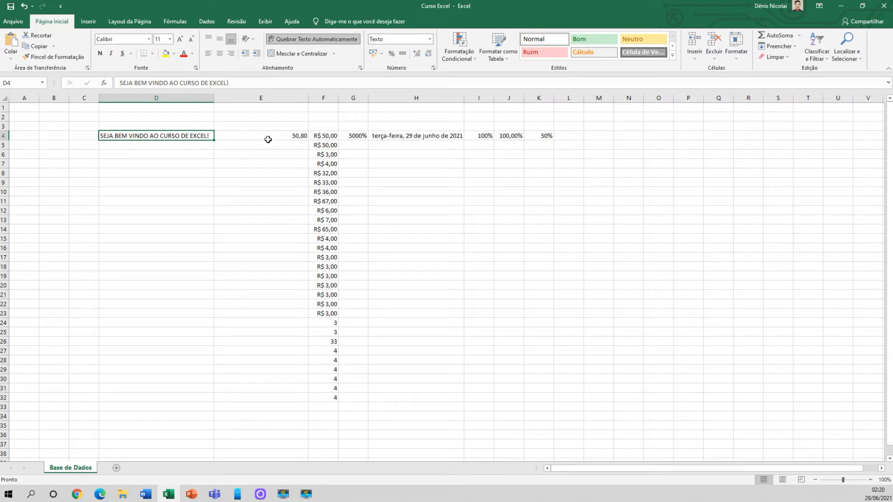
key("Down")
key("Down")
key("Down")
key("Down")
key("Down")
Clear the contents of the range E4:K33 and the welcome sentence in D4
left_click_drag(252, 135, 555, 410)
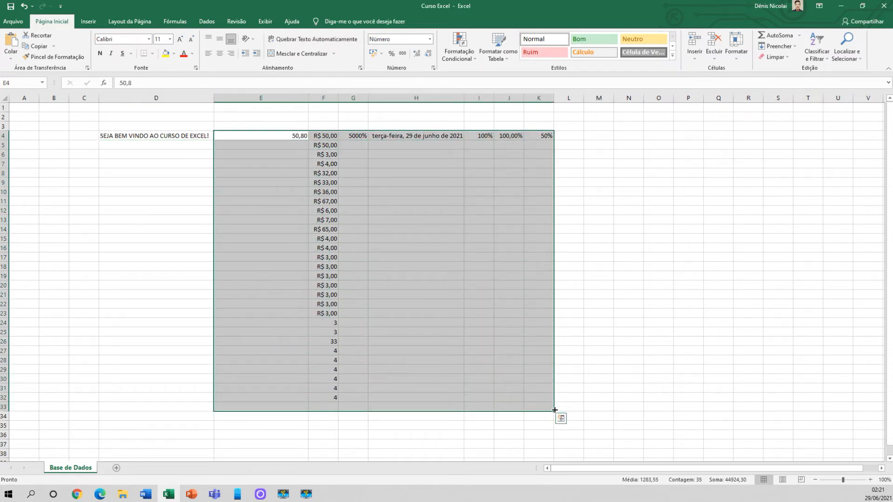
key("Delete")
left_click(148, 153)
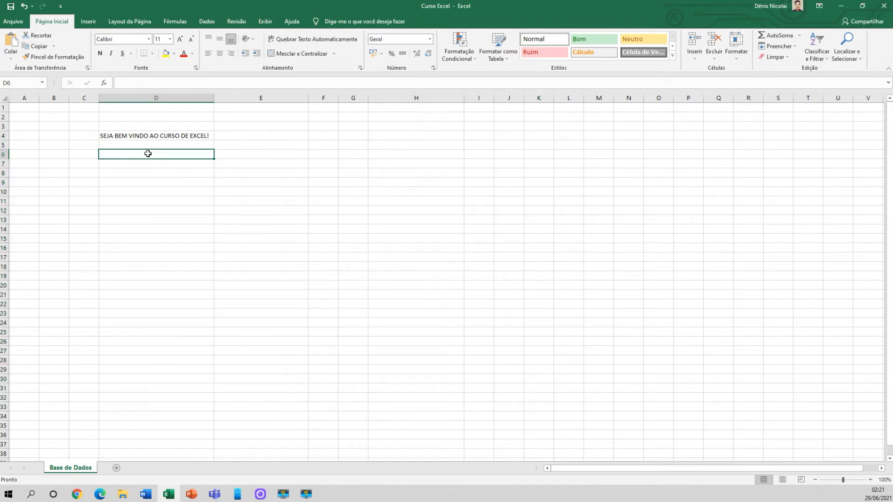
left_click(158, 136)
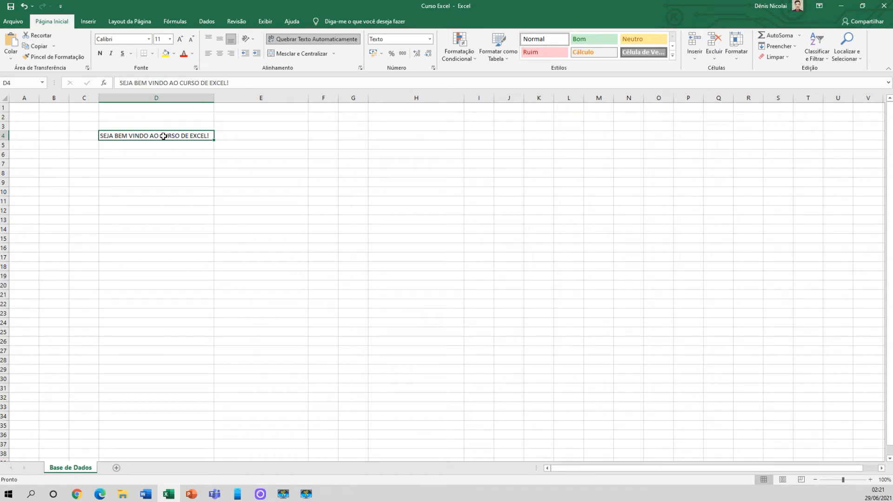
key("Delete")
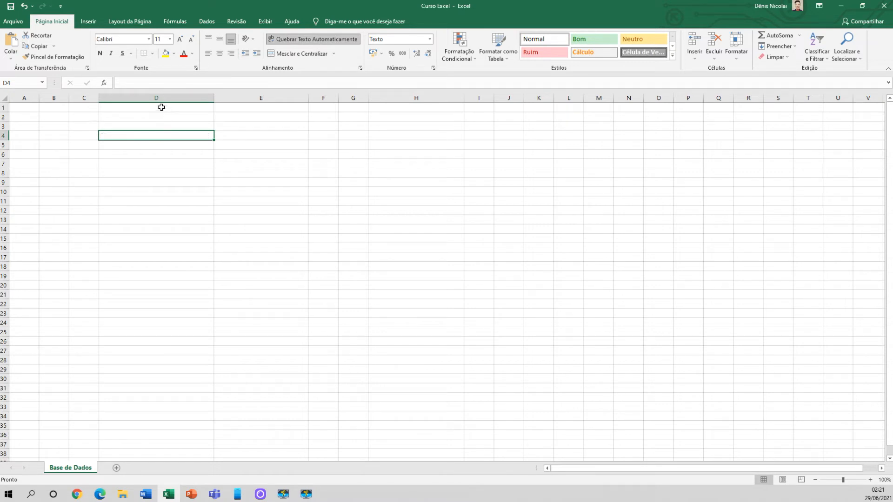
Delete the entire columns D through H from the sheet
left_click(162, 108)
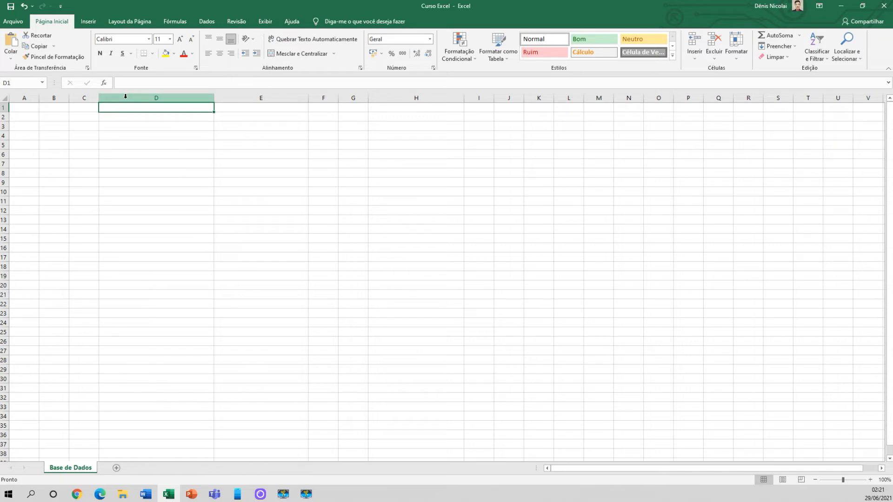
left_click(157, 97)
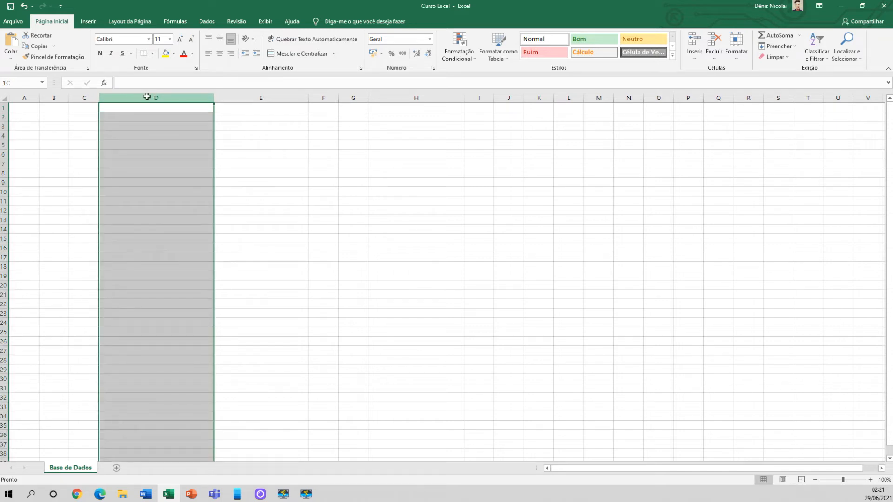
left_click(254, 97)
left_click(321, 99)
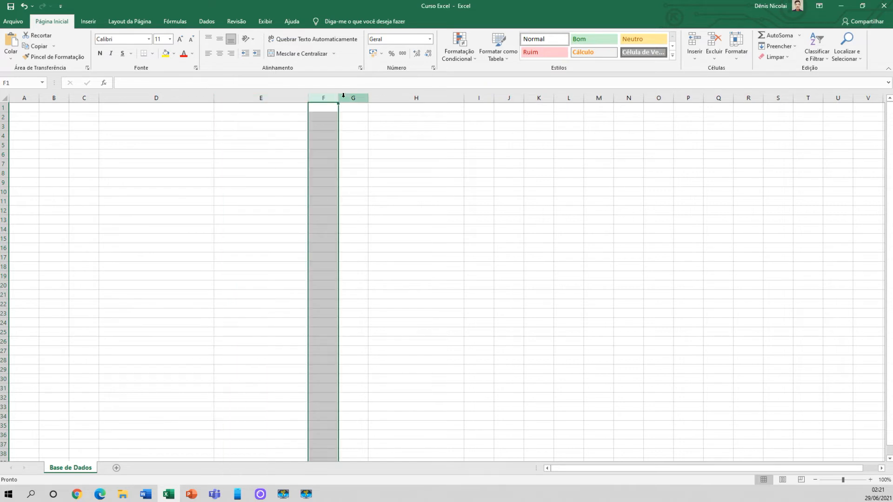
left_click(388, 97)
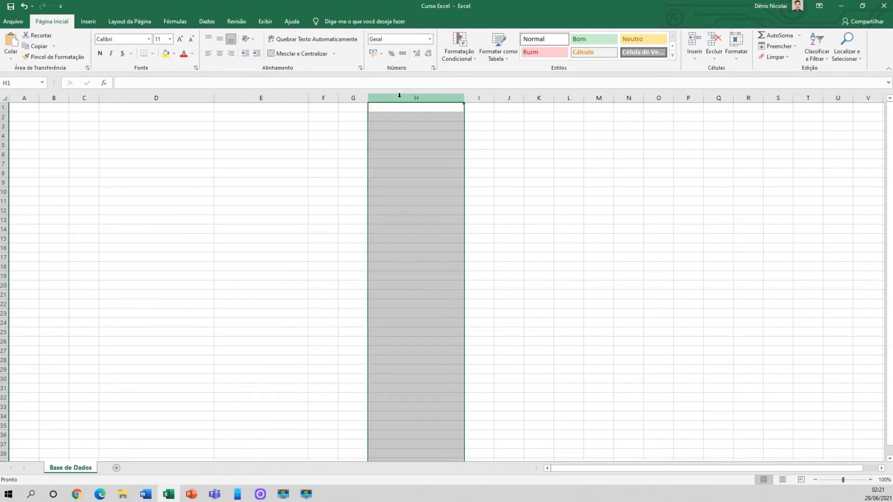
left_click(200, 97)
left_click_drag(200, 97, 439, 96)
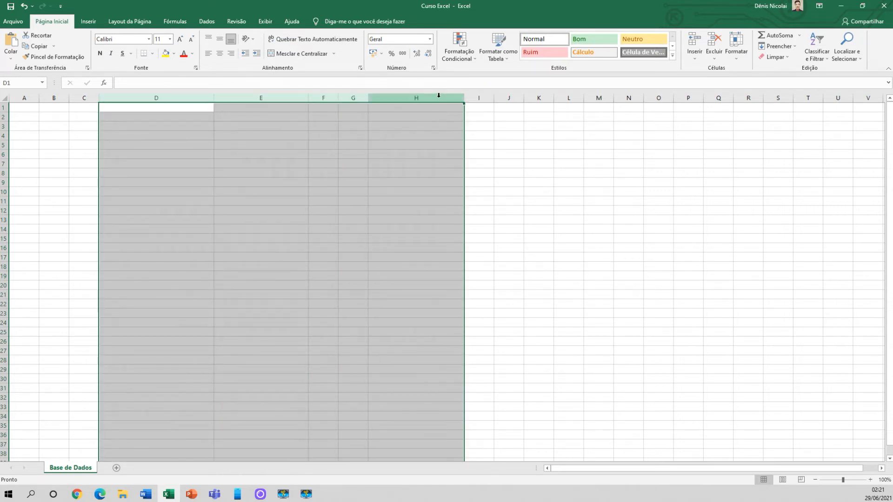
right_click(440, 100)
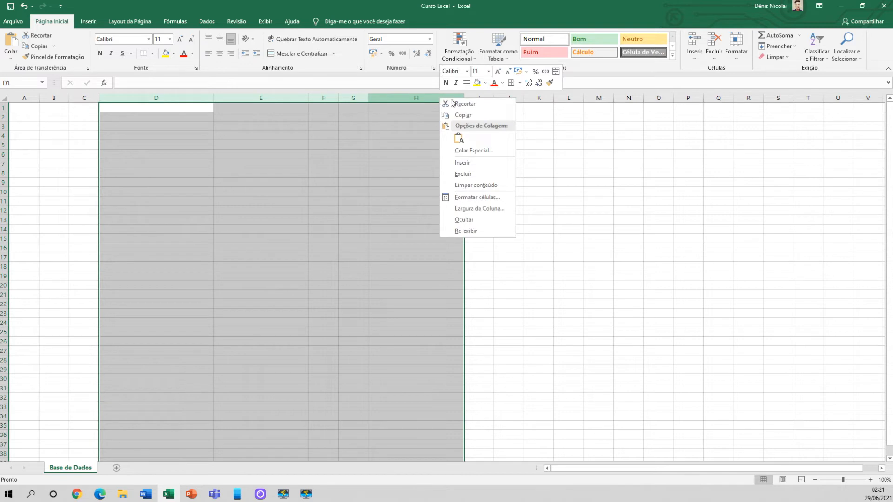
left_click(483, 176)
left_click(300, 163)
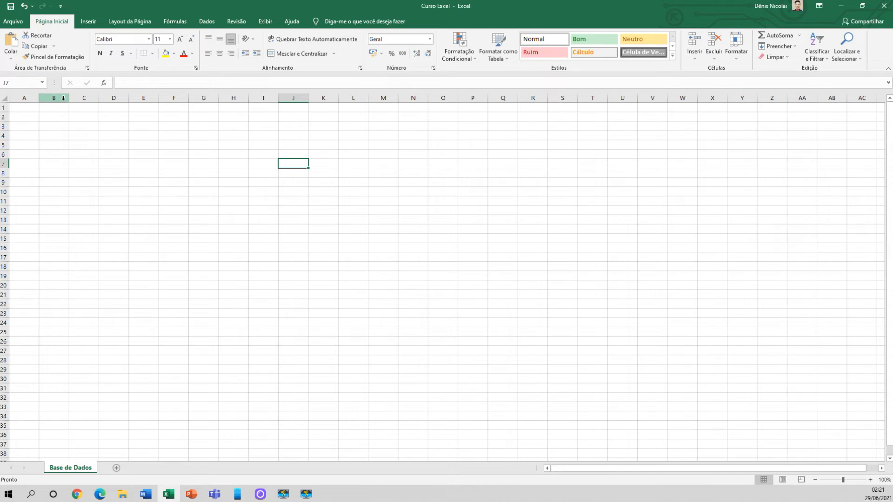
Fill the whole of column F with yellow
left_click(173, 96)
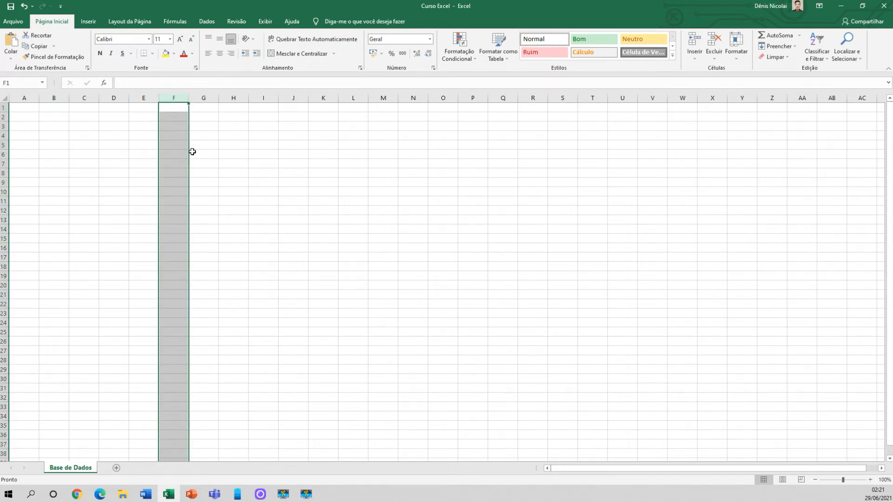
left_click(183, 125)
left_click(176, 97)
left_click(166, 54)
left_click(210, 162)
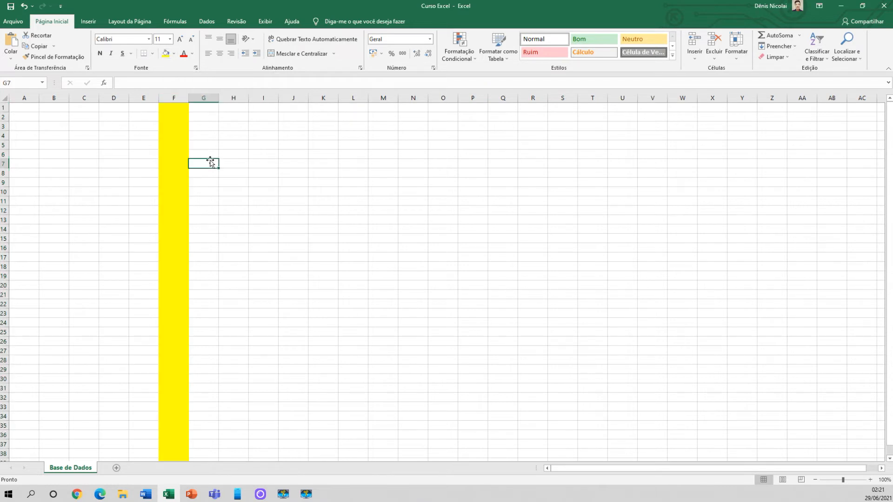
Delete the two blank columns directly before the yellow column, removing column D twice, one column at a time
right_click(122, 98)
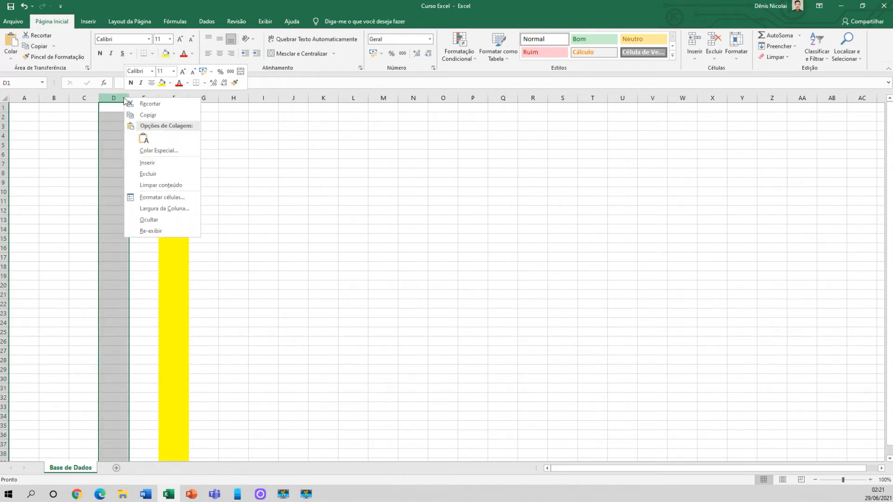
left_click(148, 174)
left_click(178, 93)
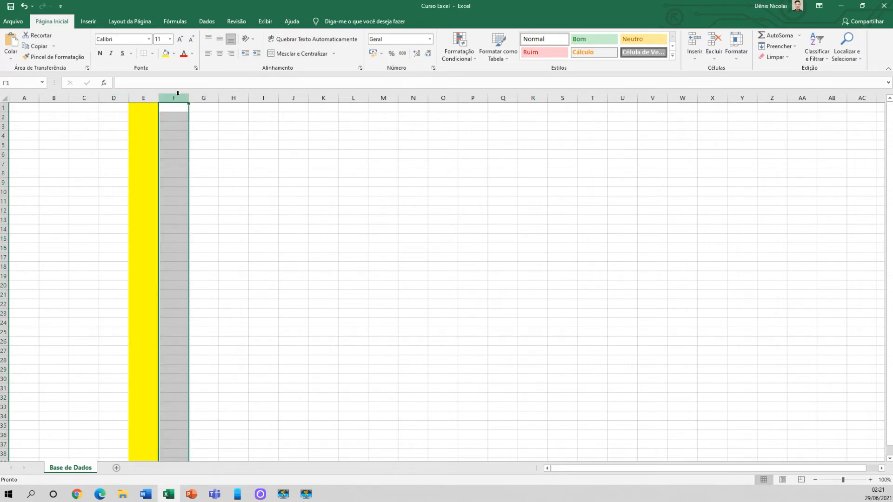
left_click(145, 94)
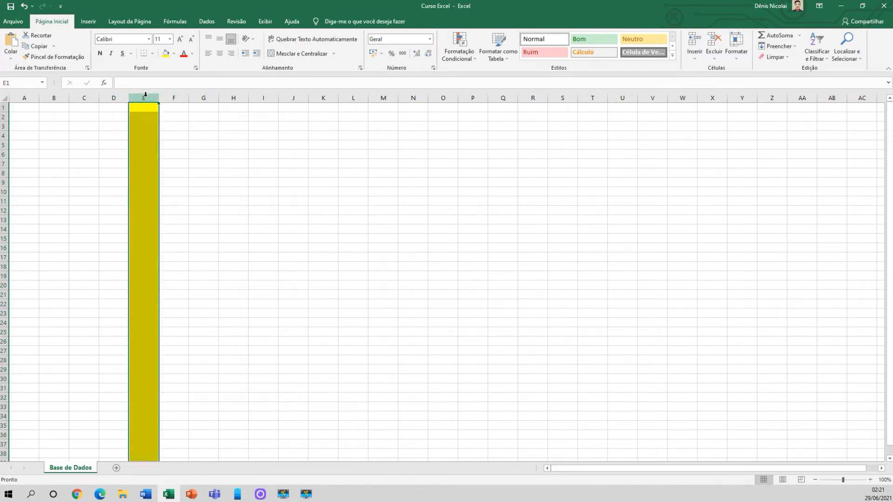
left_click(114, 96)
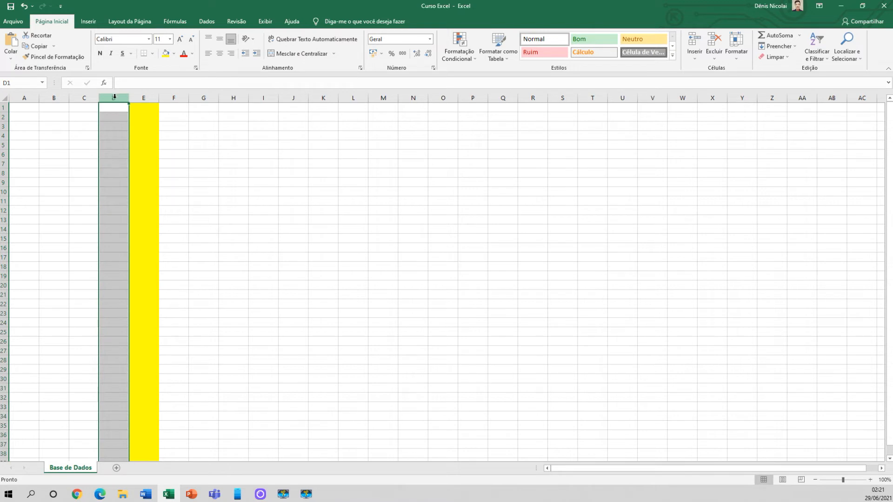
left_click(142, 96)
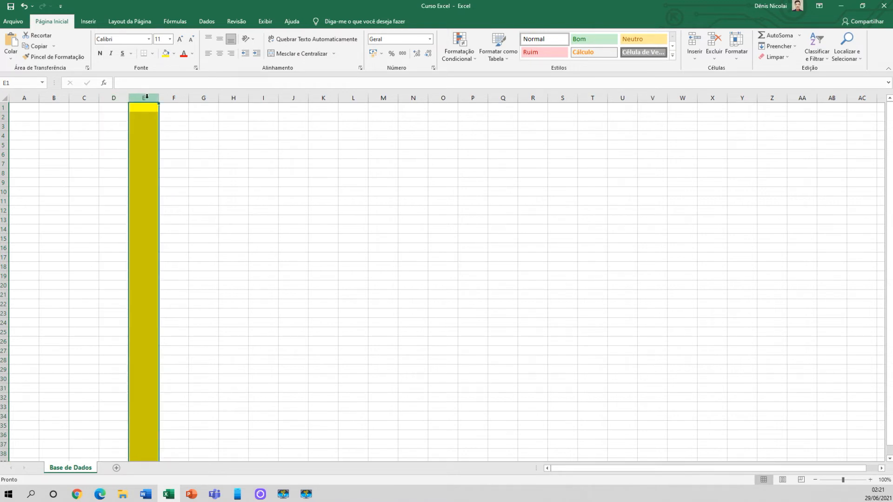
left_click(118, 96)
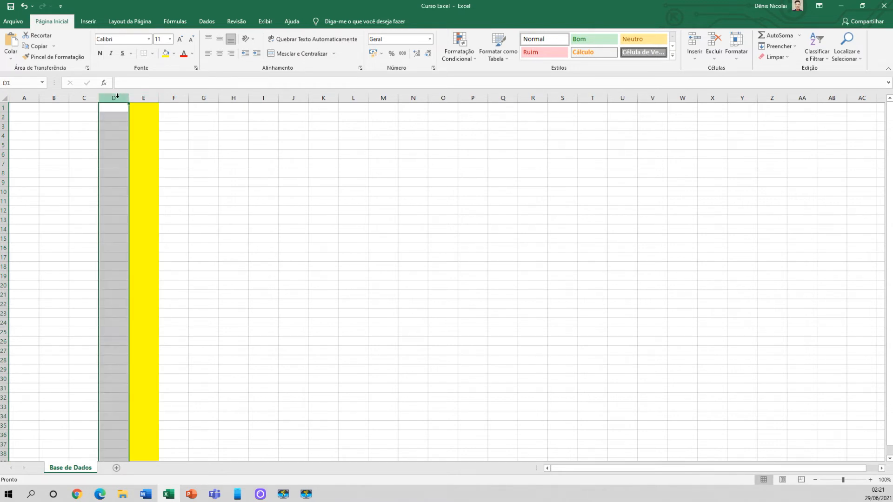
right_click(120, 101)
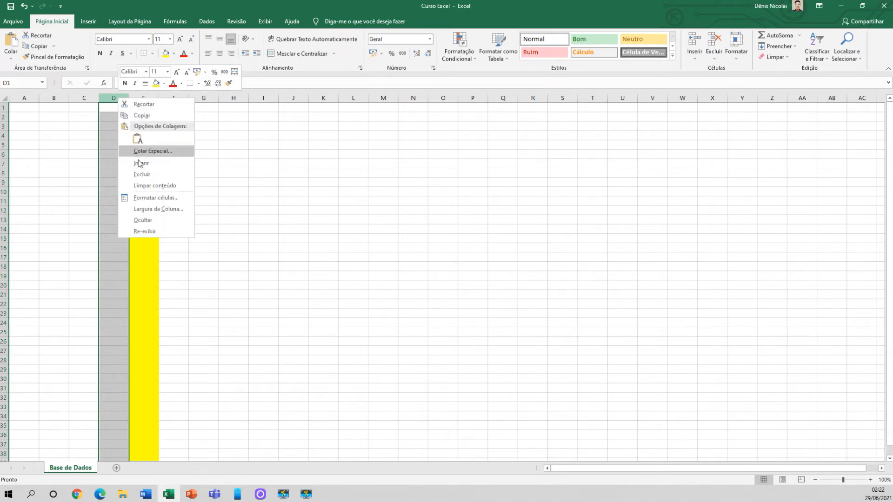
left_click(142, 174)
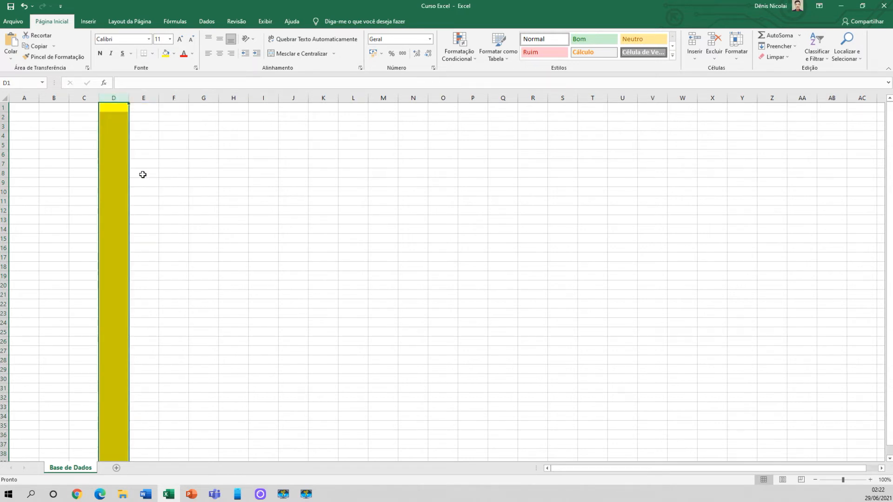
left_click(90, 128)
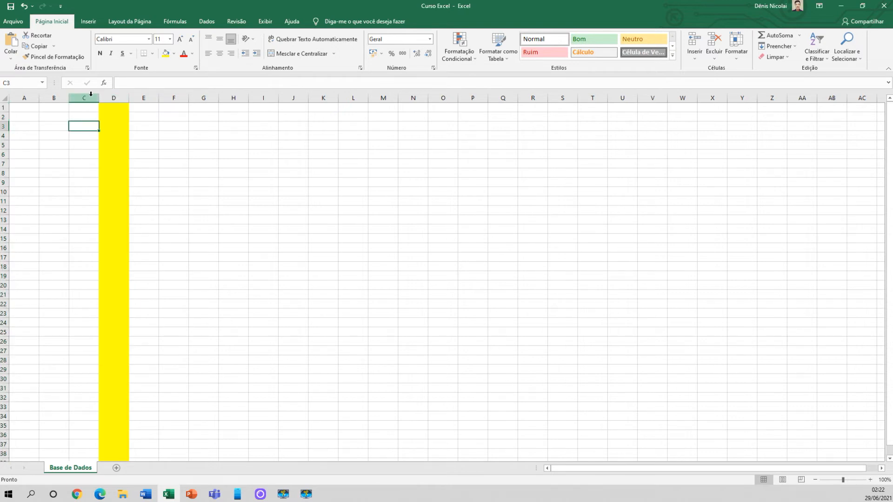
Insert a blank column before column C
left_click(116, 96)
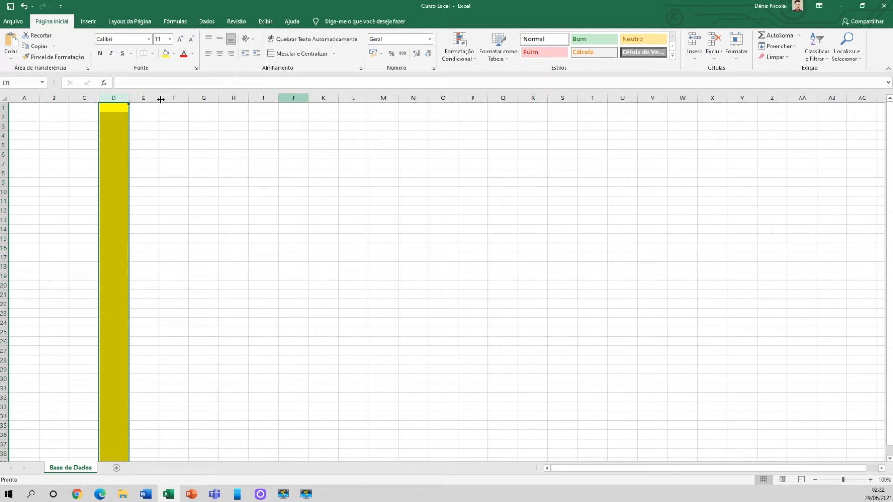
left_click(89, 96)
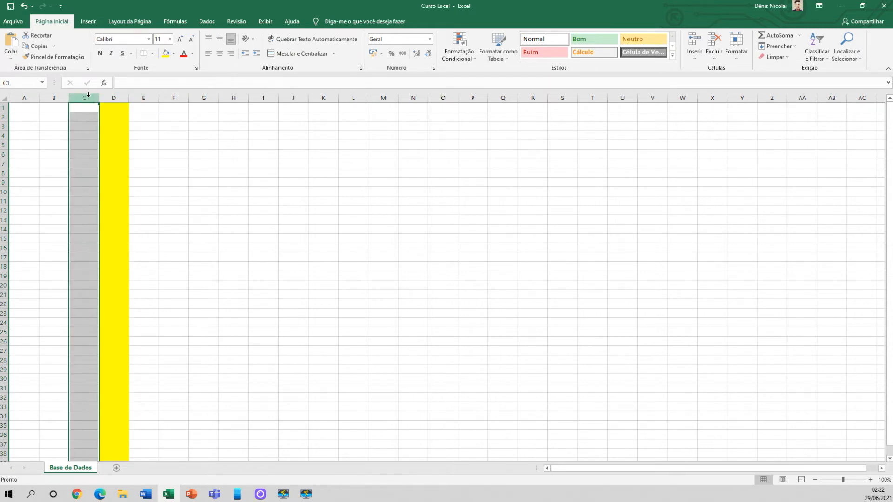
right_click(89, 96)
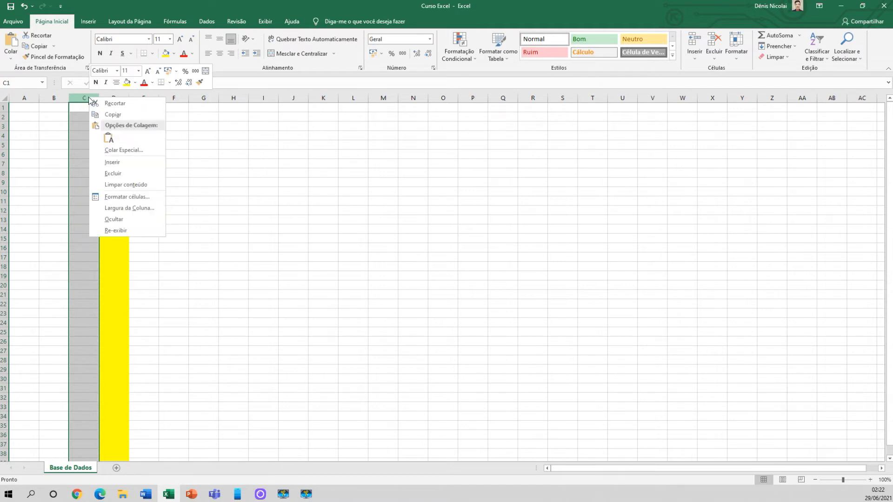
left_click(114, 163)
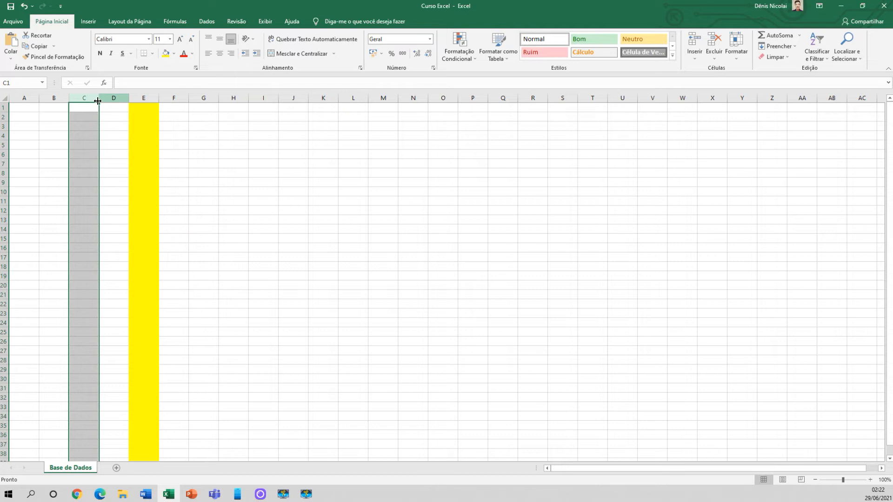
Insert another blank column before column D
left_click(121, 96)
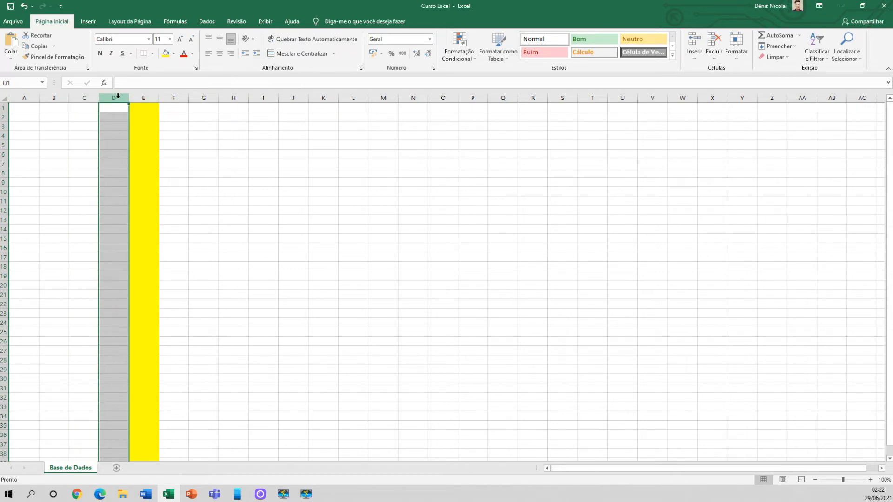
right_click(121, 96)
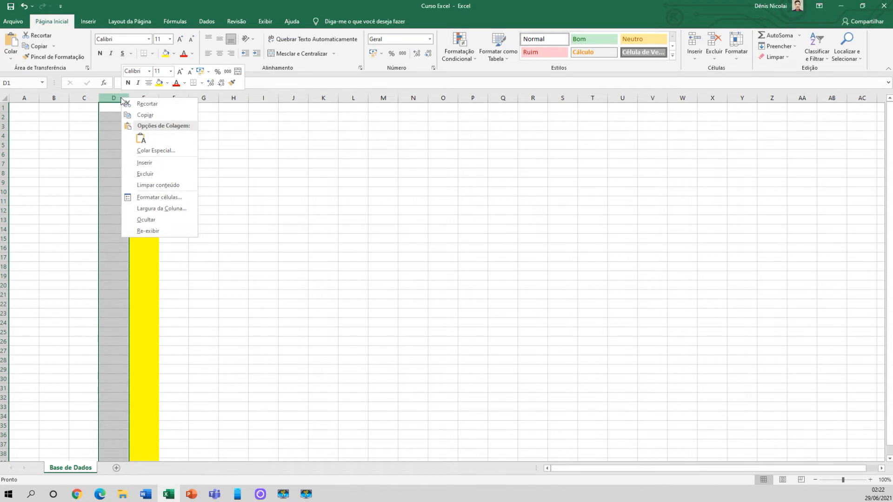
left_click(145, 164)
left_click(146, 96)
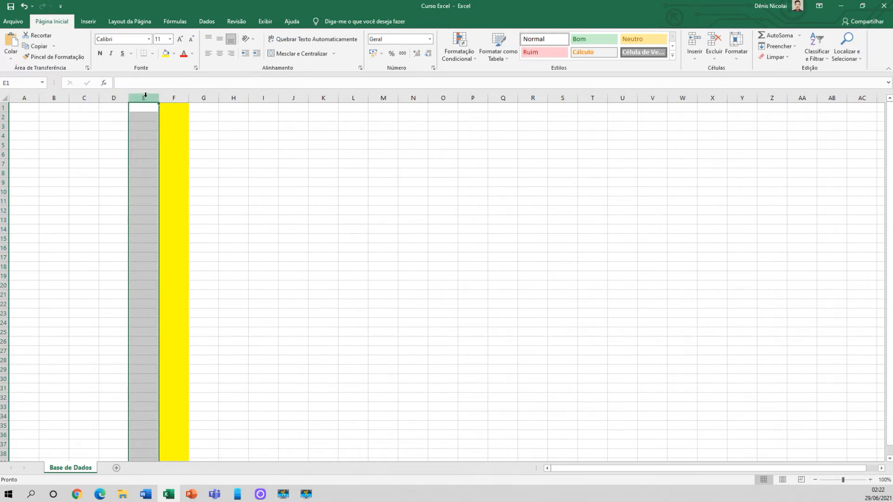
left_click(103, 145)
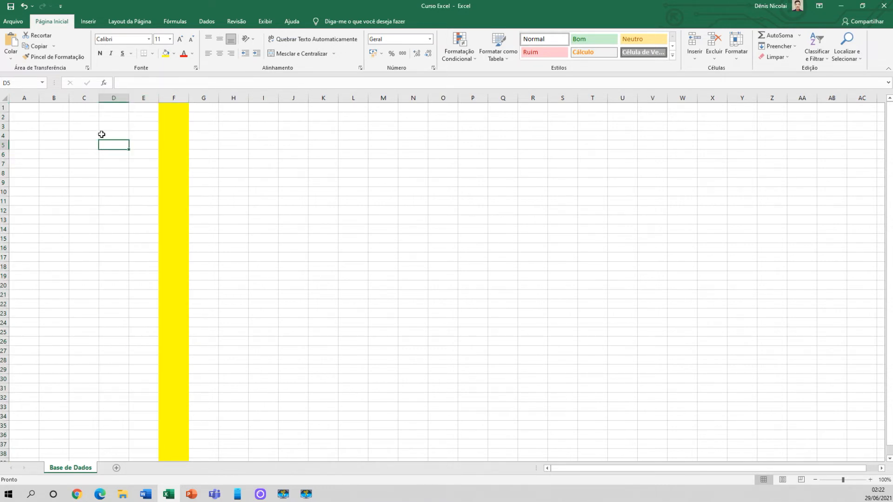
Fill the whole of row 5 with yellow
left_click(3, 145)
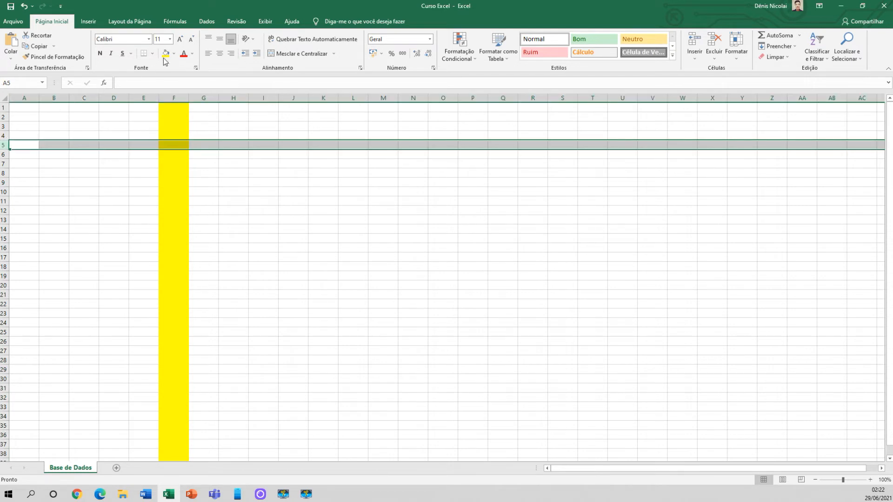
left_click(42, 154)
left_click(3, 146)
left_click(166, 55)
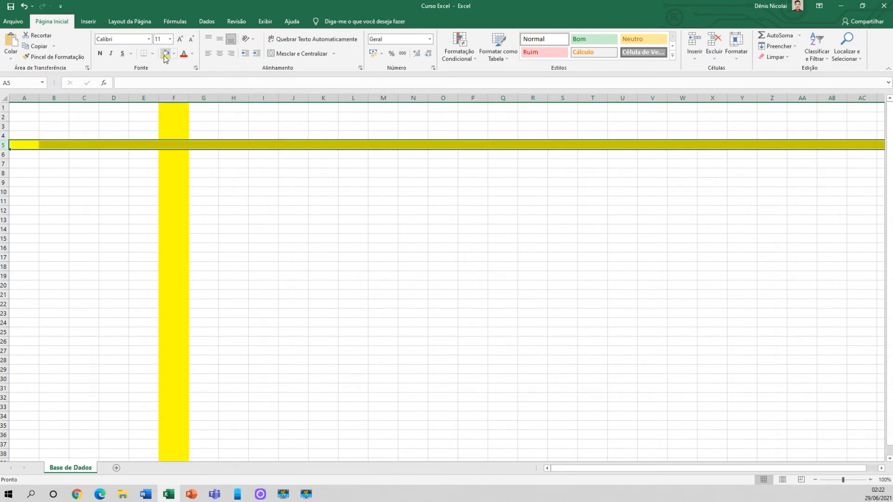
left_click(91, 174)
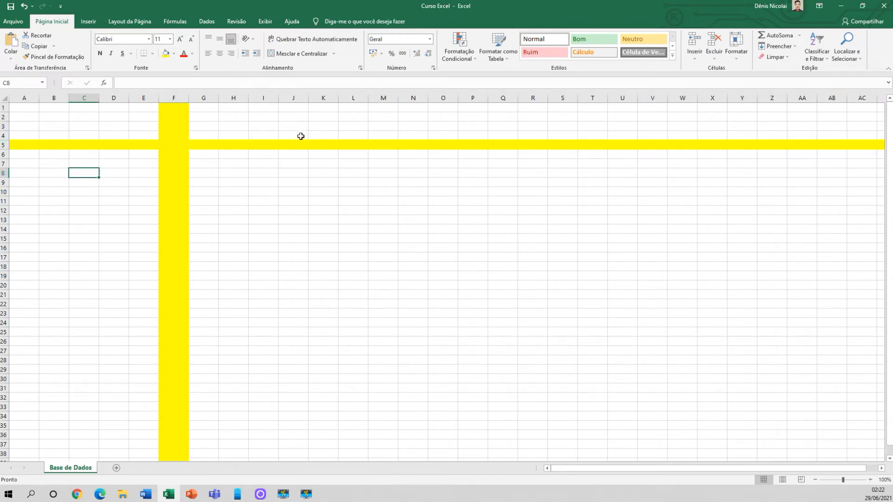
Delete the blank row 4 directly above the yellow row
left_click(2, 135)
right_click(3, 135)
left_click(31, 213)
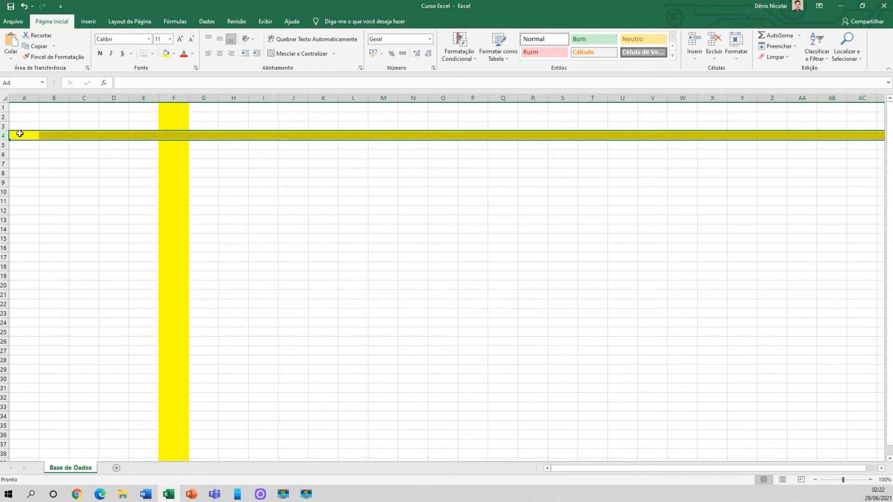
left_click_drag(54, 361, 50, 138)
left_click(52, 173)
Enter 2 in B6 and 3 in each cell of the range B7:B12
left_click(57, 156)
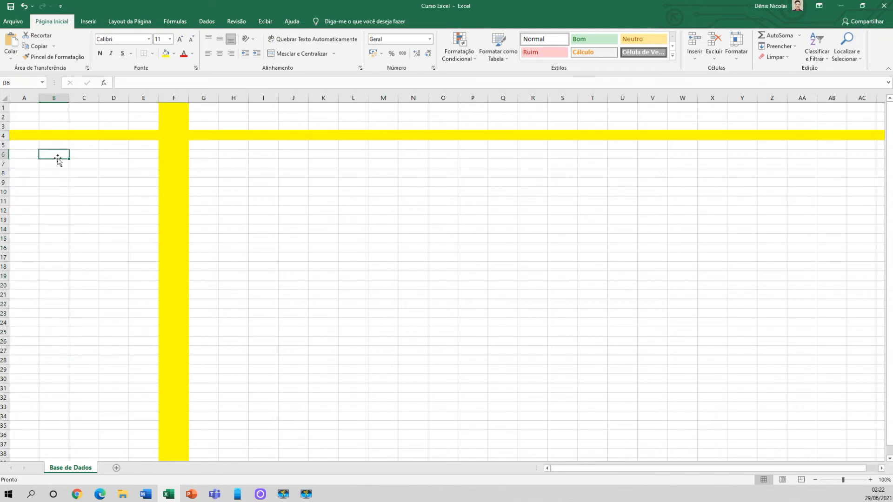
type("2 3 3 3 3 3 3")
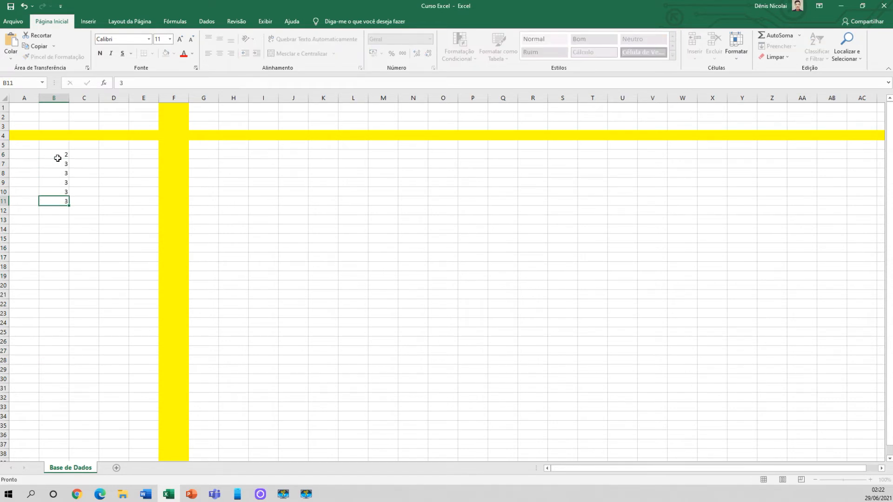
left_click(63, 239)
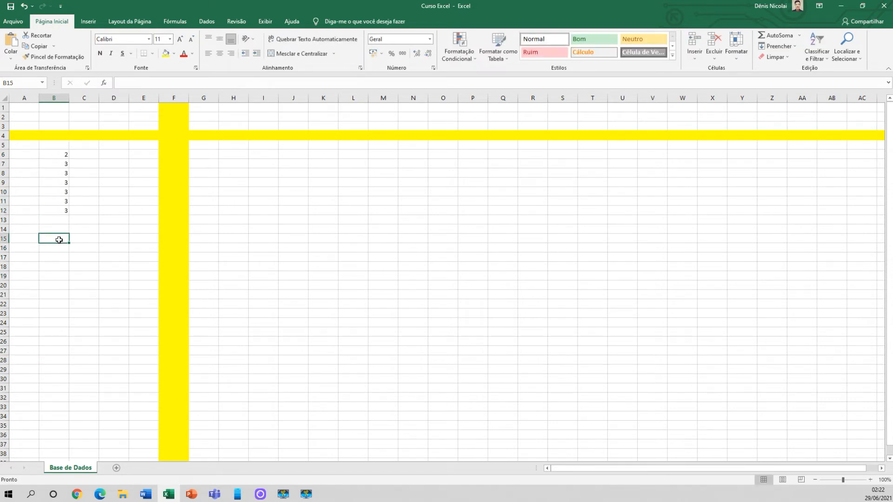
Delete the blank row 2 above the yellow row
left_click(3, 116)
right_click(2, 117)
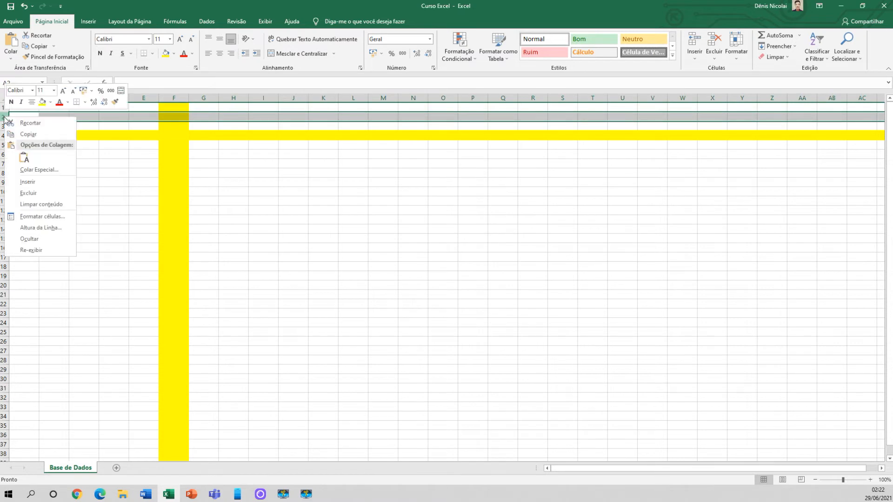
left_click(44, 188)
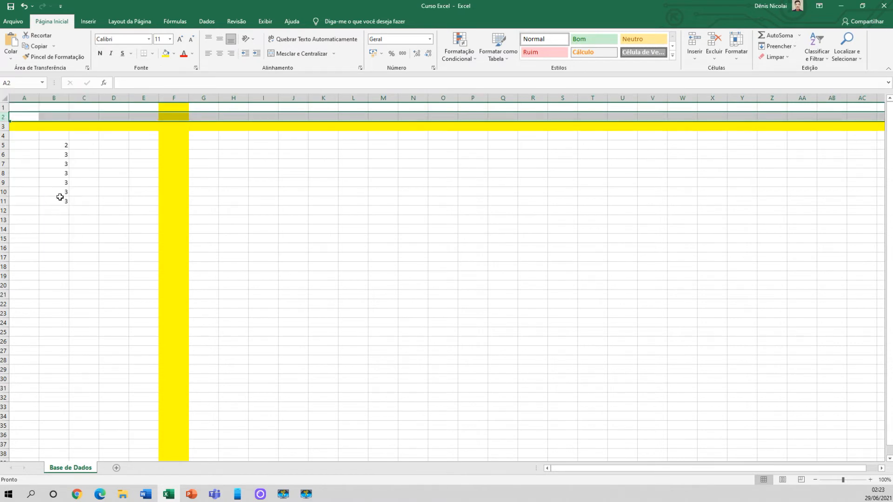
Insert three blank rows at row 2, above the yellow row
left_click_drag(62, 135, 61, 214)
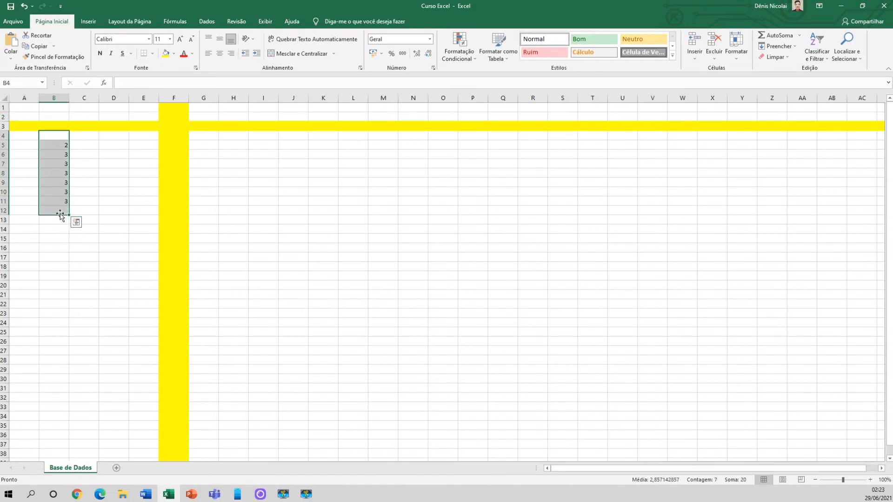
right_click(3, 116)
left_click(41, 181)
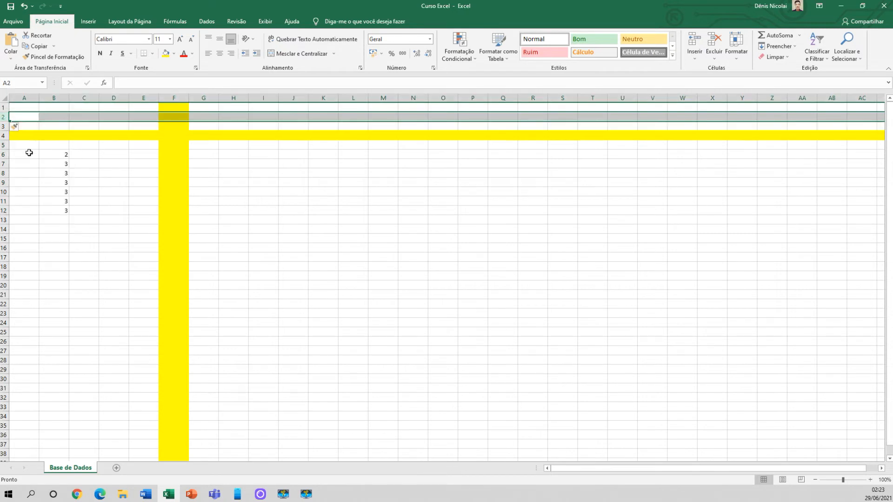
right_click(2, 117)
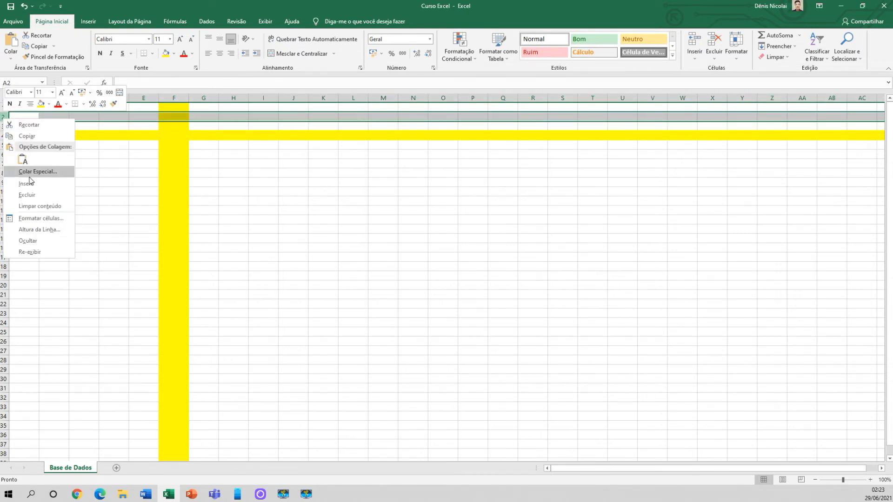
left_click(41, 181)
right_click(2, 117)
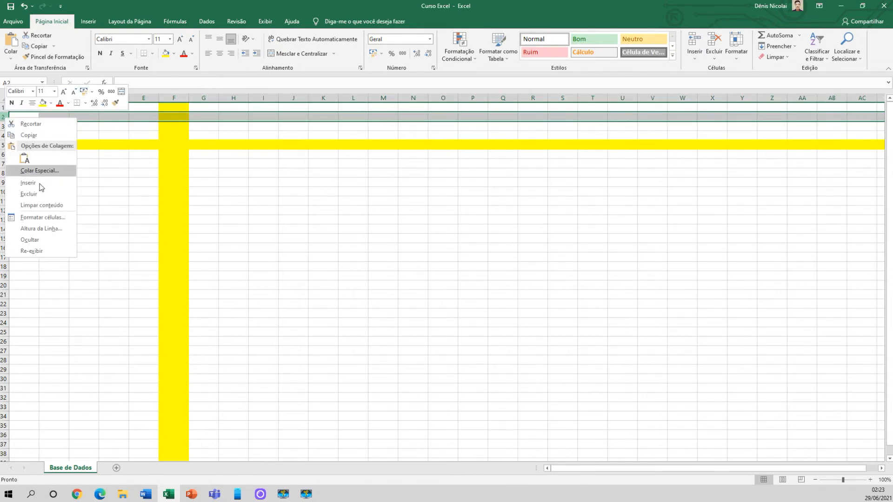
left_click(41, 179)
left_click(139, 203)
left_click(285, 208)
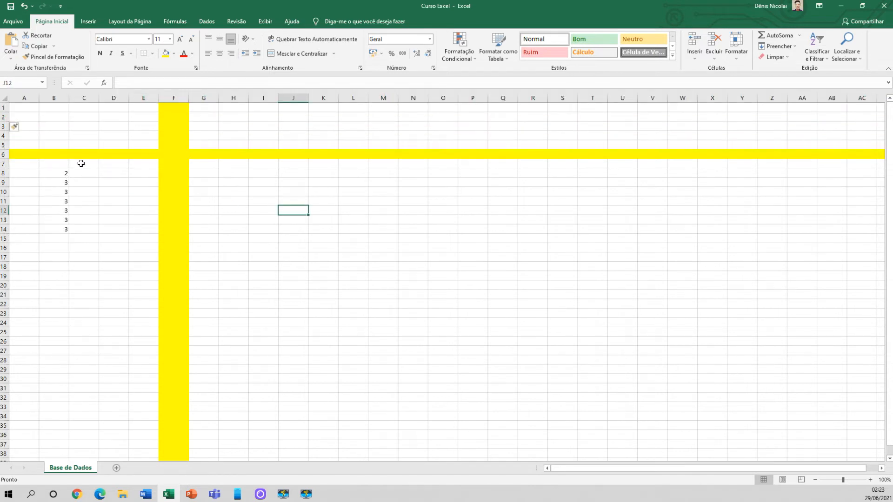
Remove the yellow fill from the whole of column F and fill the column with red
left_click(180, 95)
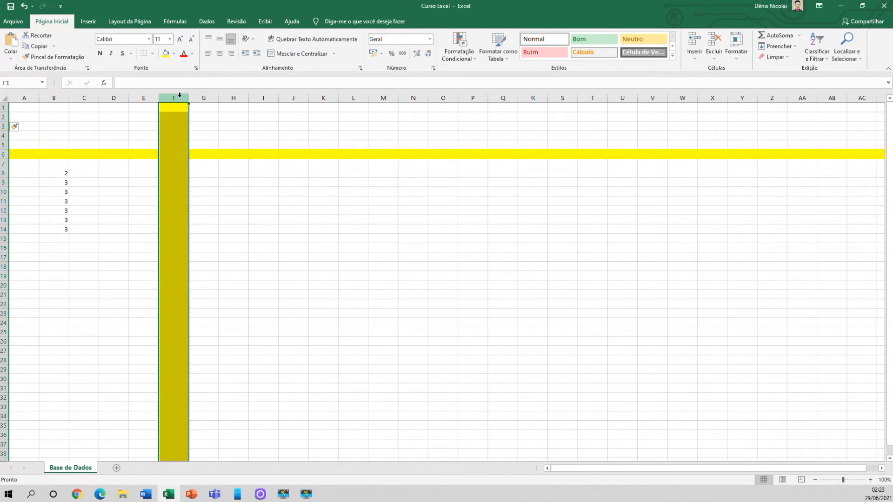
left_click(174, 55)
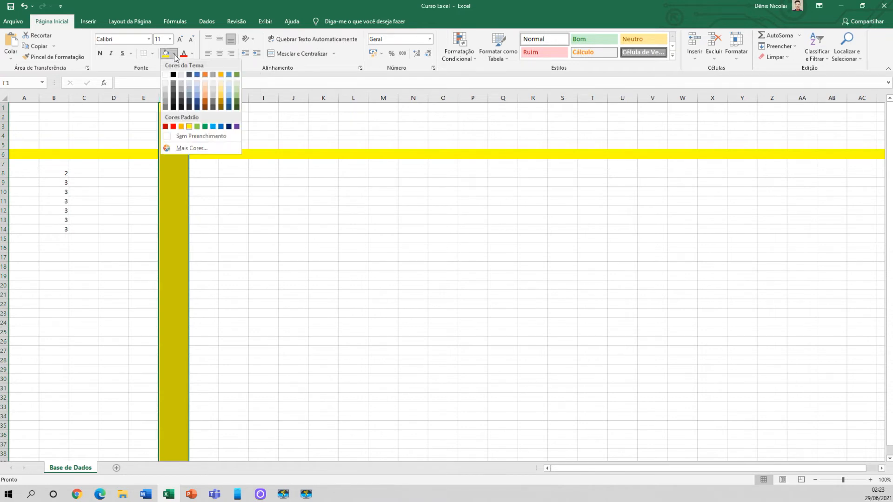
left_click(177, 136)
left_click(177, 136)
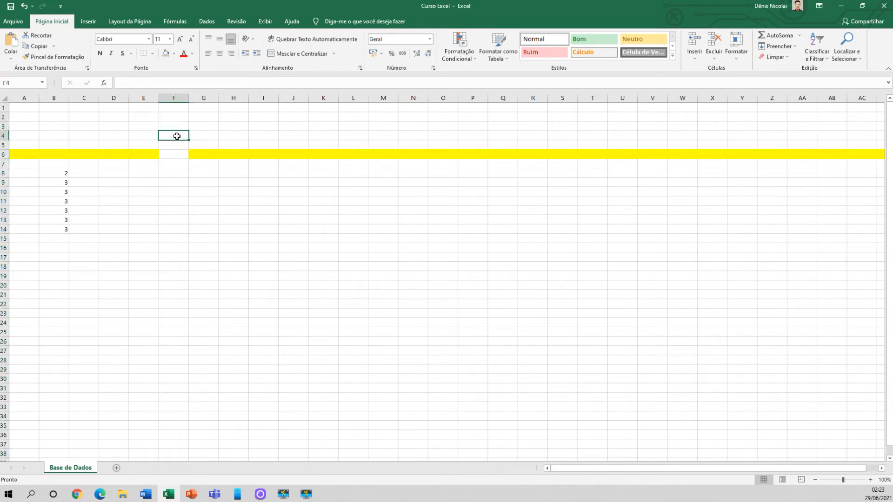
left_click(181, 94)
left_click(174, 54)
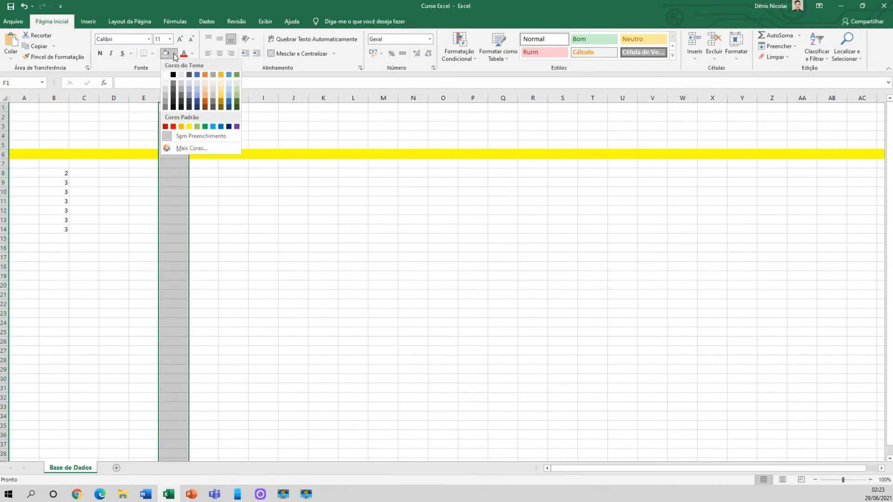
left_click(182, 137)
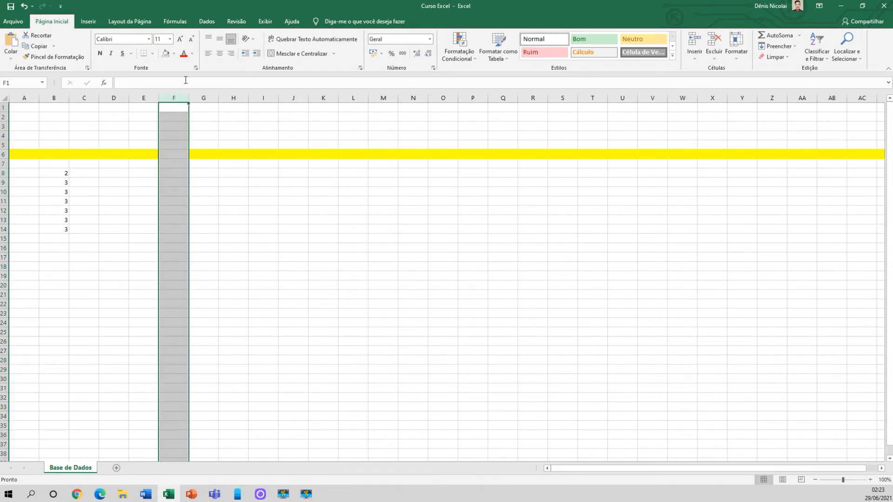
left_click(174, 54)
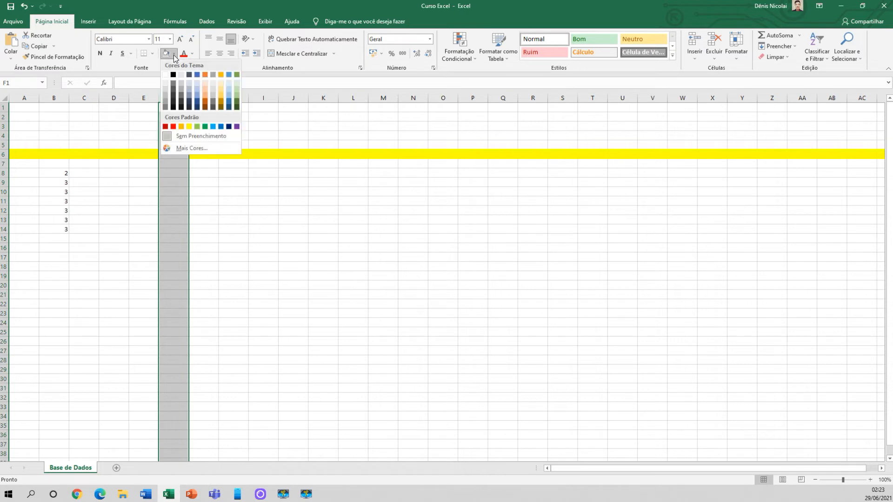
left_click(173, 126)
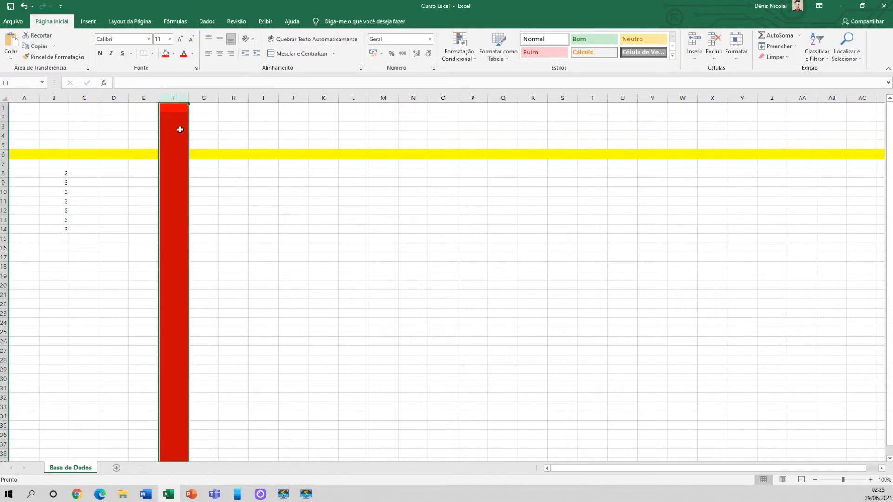
Delete the whole red column F
right_click(176, 97)
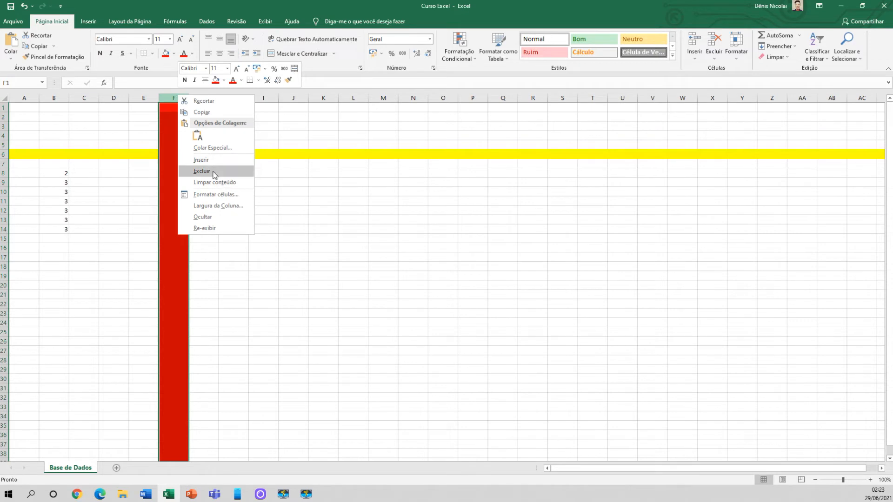
left_click(212, 170)
left_click(202, 201)
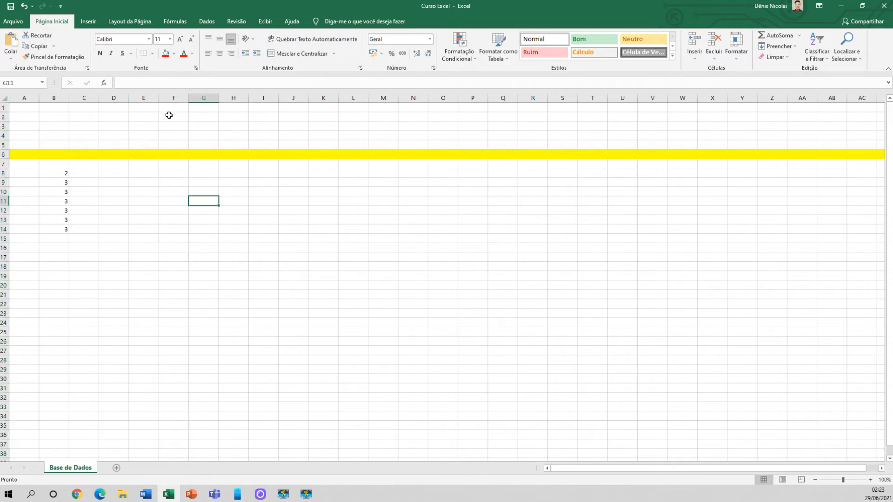
Remove the yellow fill from the whole of row 6 and fill the row with green
left_click(3, 154)
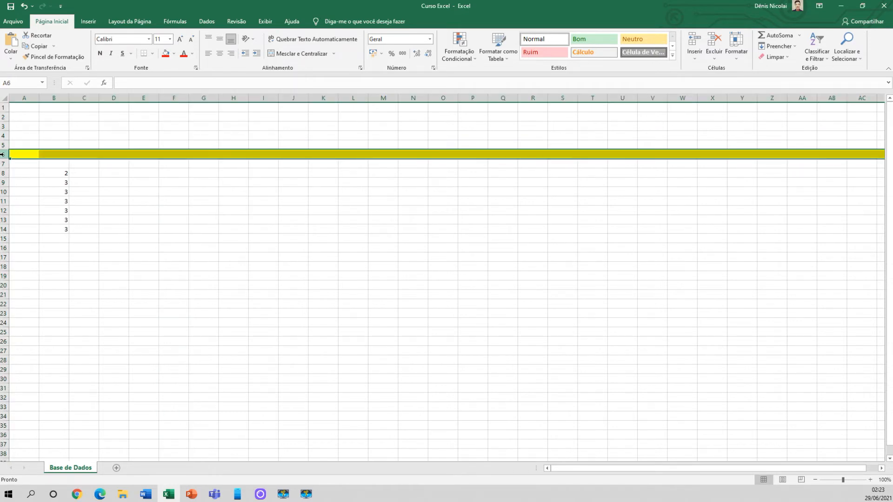
left_click(173, 53)
left_click(180, 136)
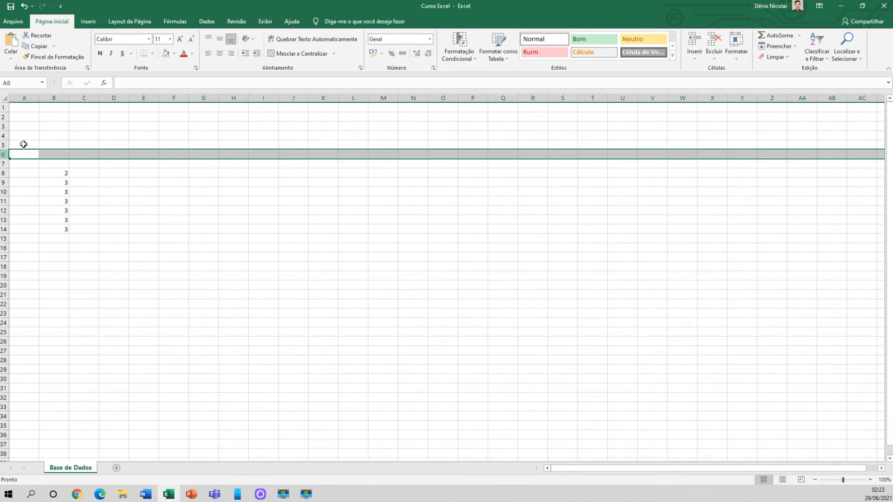
left_click(174, 54)
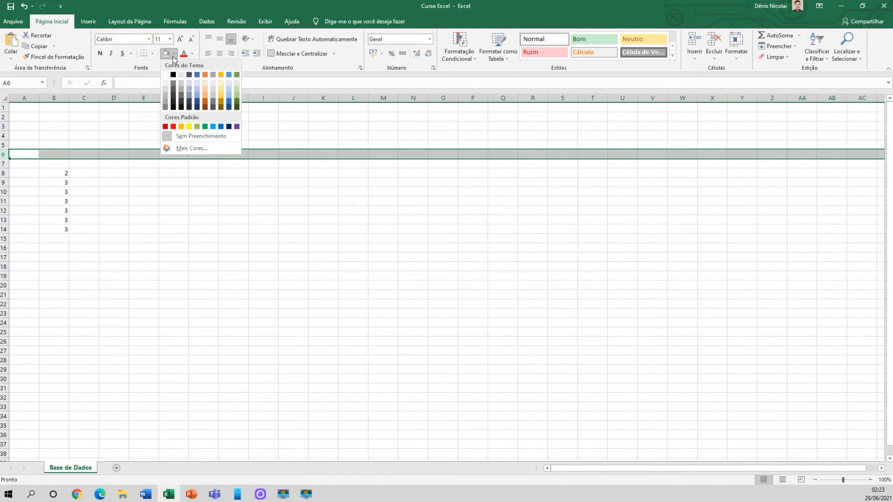
left_click(205, 127)
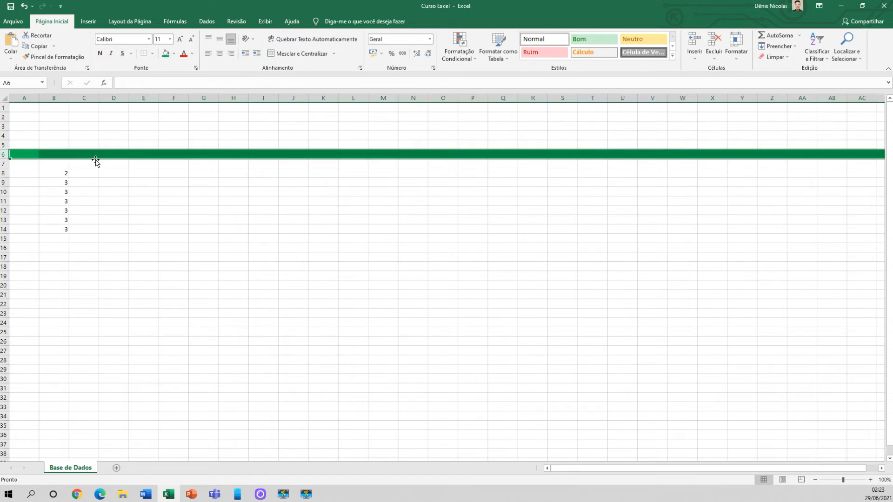
Delete the whole green row 6
right_click(2, 154)
left_click(39, 230)
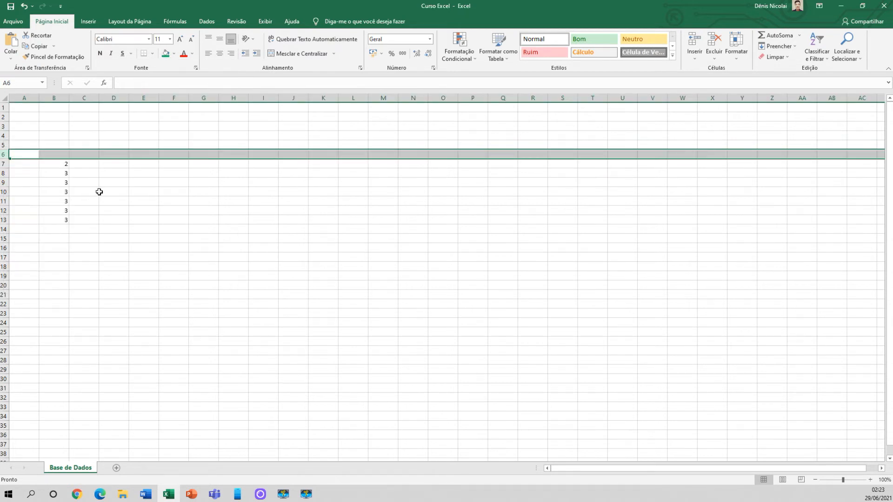
left_click(99, 192)
Clear the values from the range B7:B13
left_click_drag(66, 165, 69, 221)
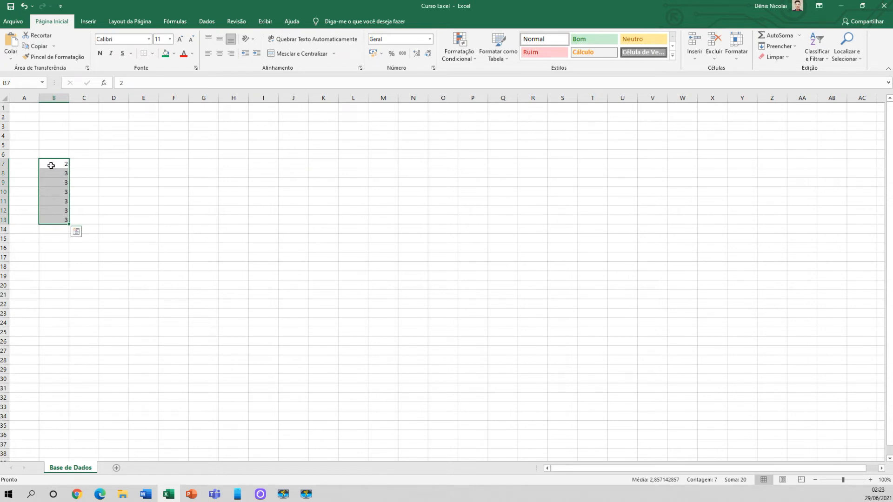
key("Delete")
left_click(133, 146)
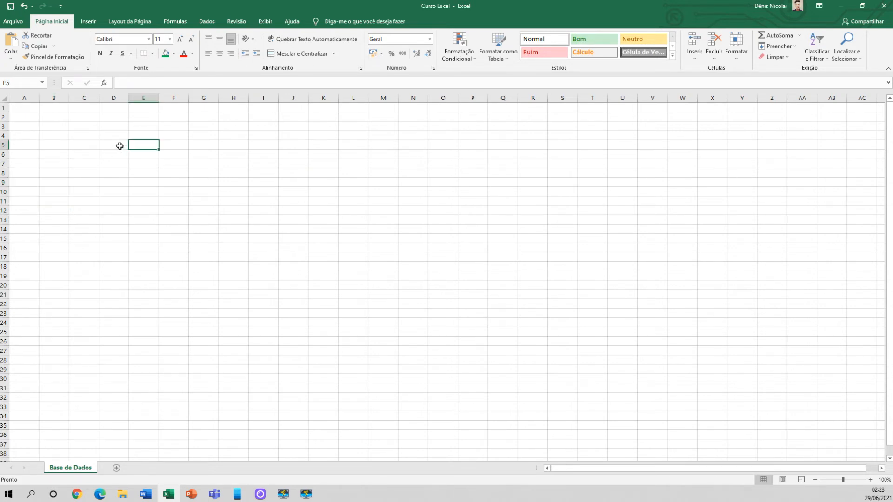
Enter 2 in each cell of D5:D8, 22 in D9, and 2 in each cell of D10:D15
left_click(120, 146)
left_click(120, 156)
left_click(118, 146)
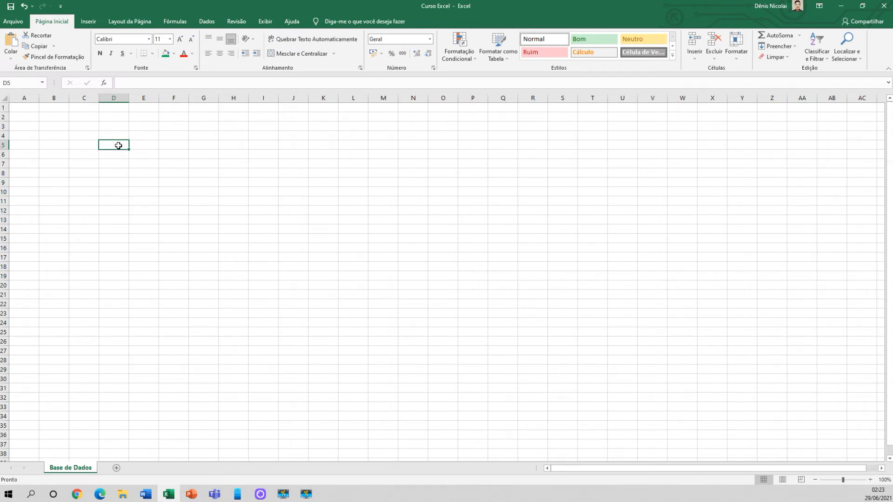
type("2 2 2 2 22 2 2 2 2 2")
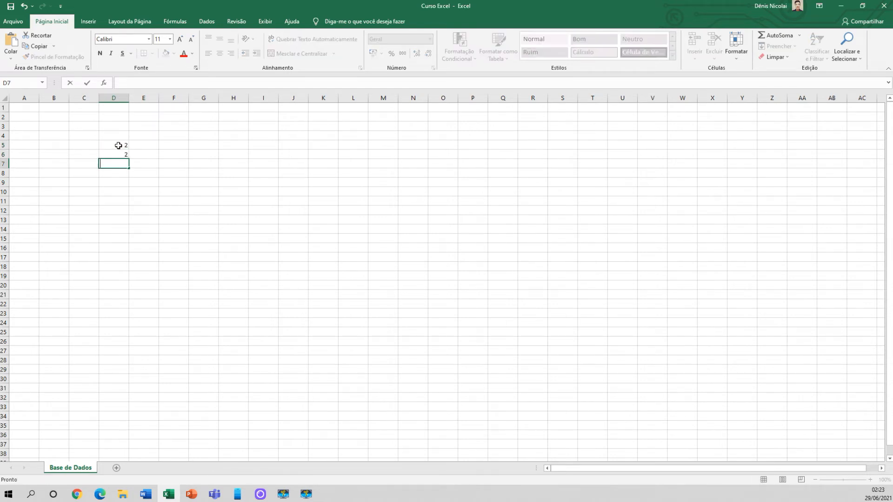
key("Return")
type("2")
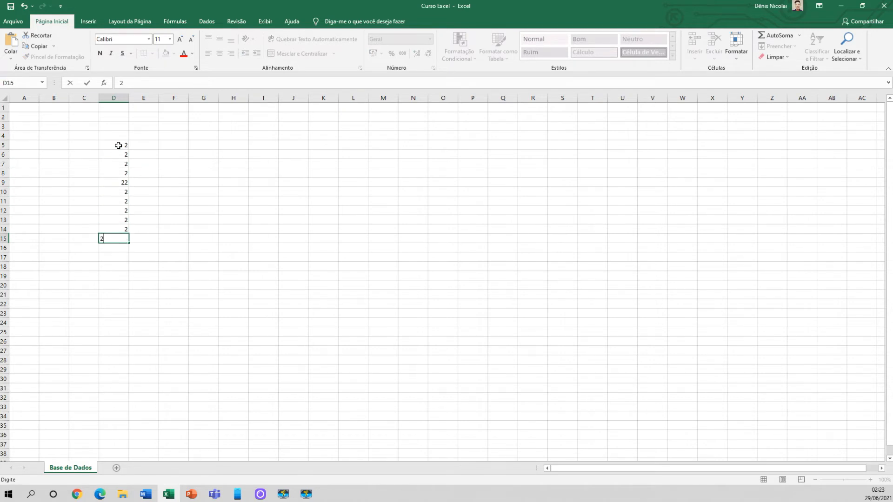
left_click(119, 146)
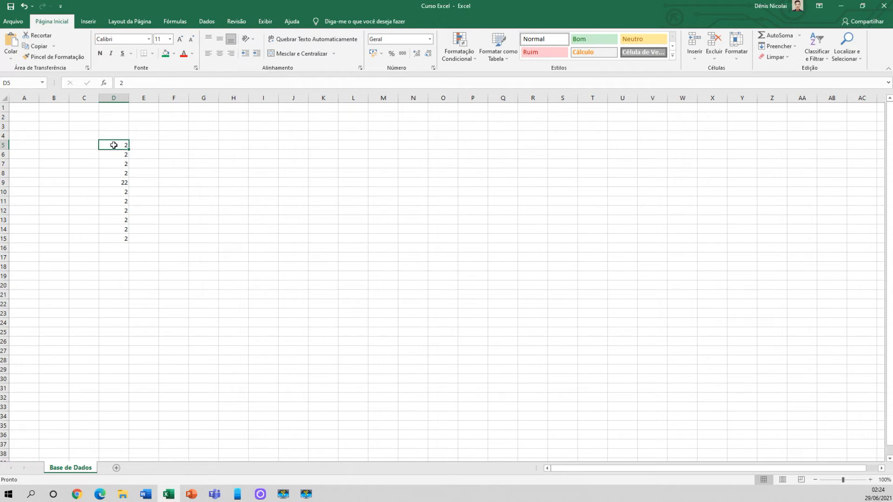
Look over the values in column D and change cell D9 to 2
left_click(115, 163)
left_click(116, 181)
left_click(113, 209)
left_click(114, 237)
left_click(114, 181)
type("2")
key("Return")
Replace the value in D9 with 35 and set it back to 2
left_click(115, 184)
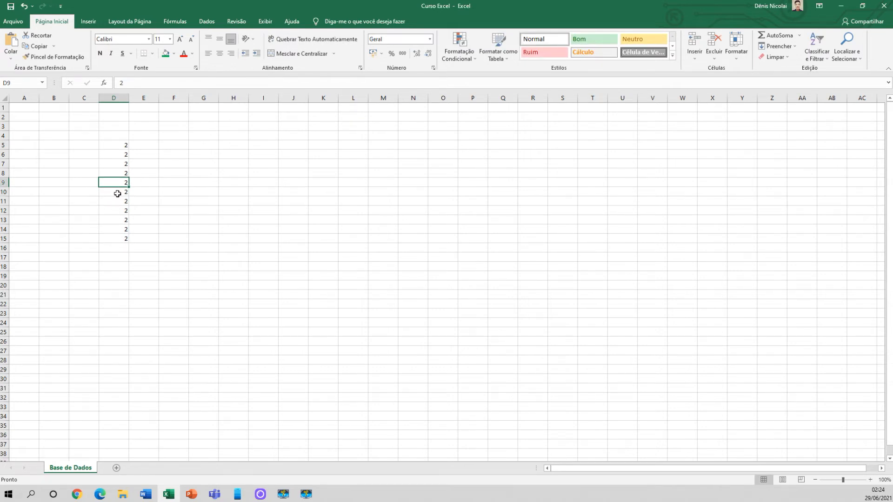
type("35")
key("Return")
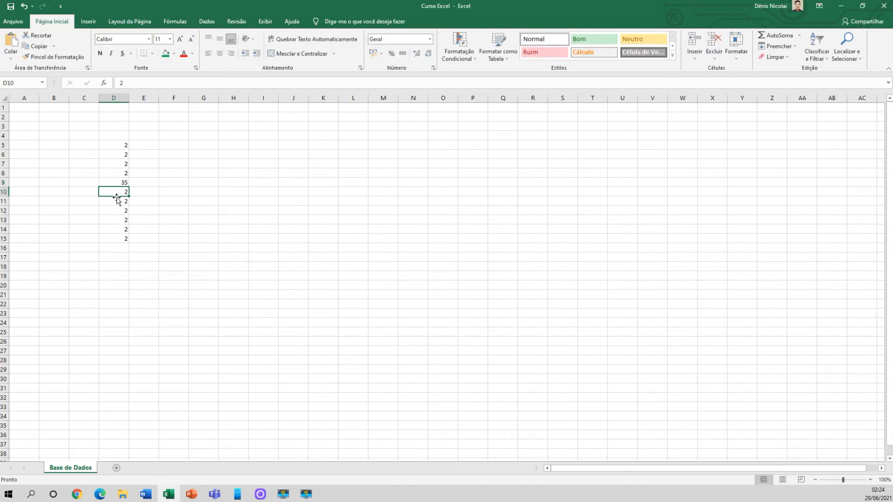
left_click(121, 182)
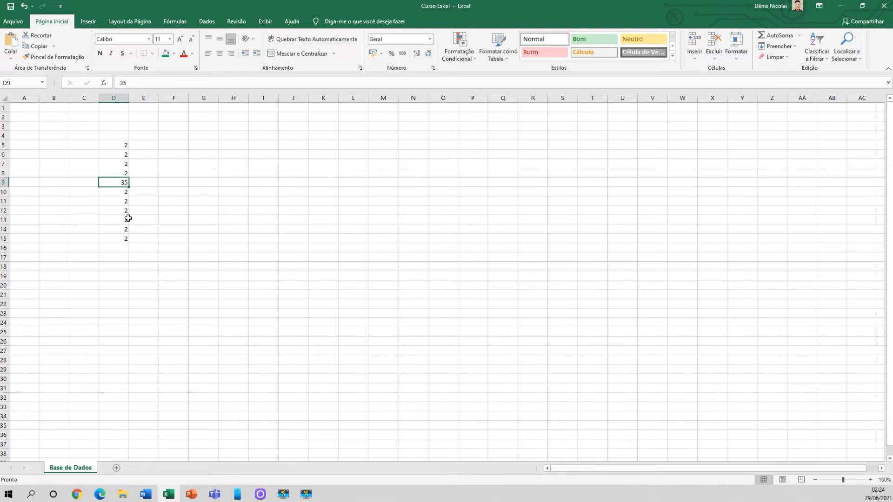
type("2")
key("Return")
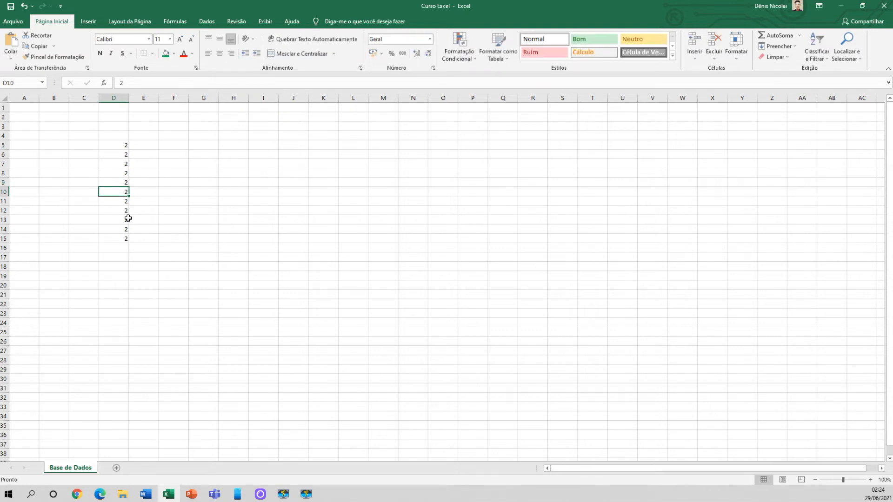
Fill the range D5:D15 with green and clear that fill again
left_click(116, 146)
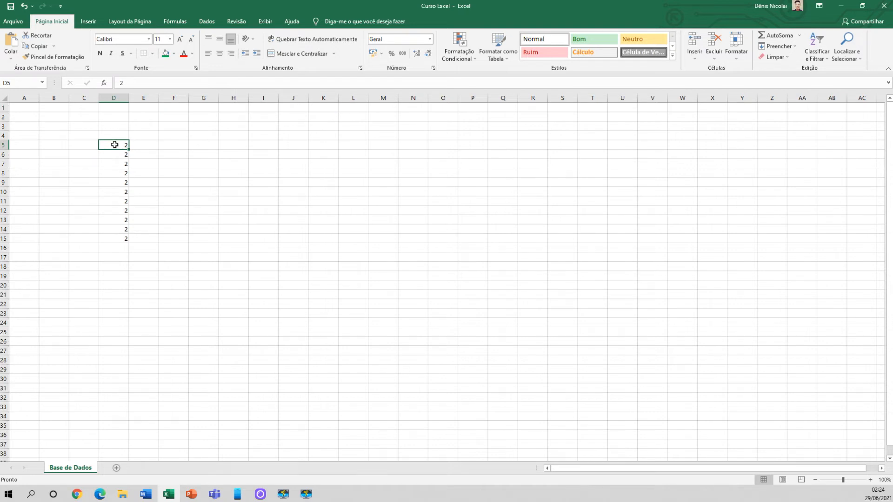
left_click_drag(113, 147, 112, 237)
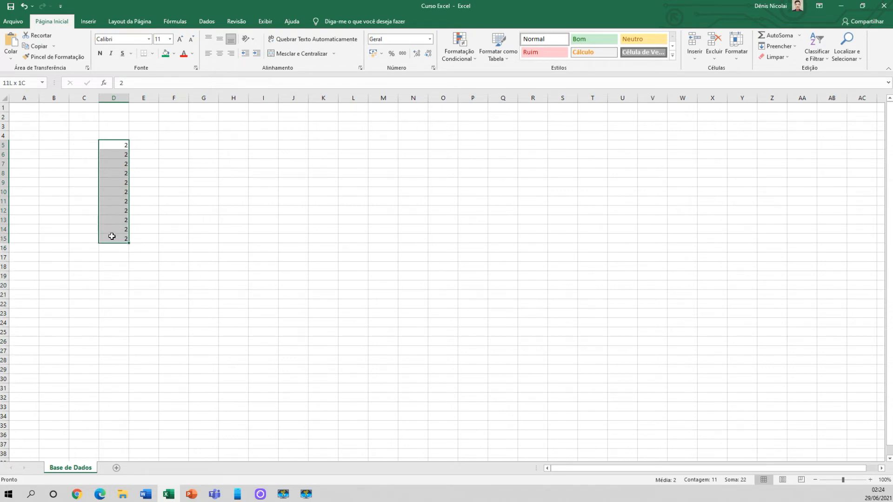
left_click_drag(114, 239, 114, 239)
left_click(166, 53)
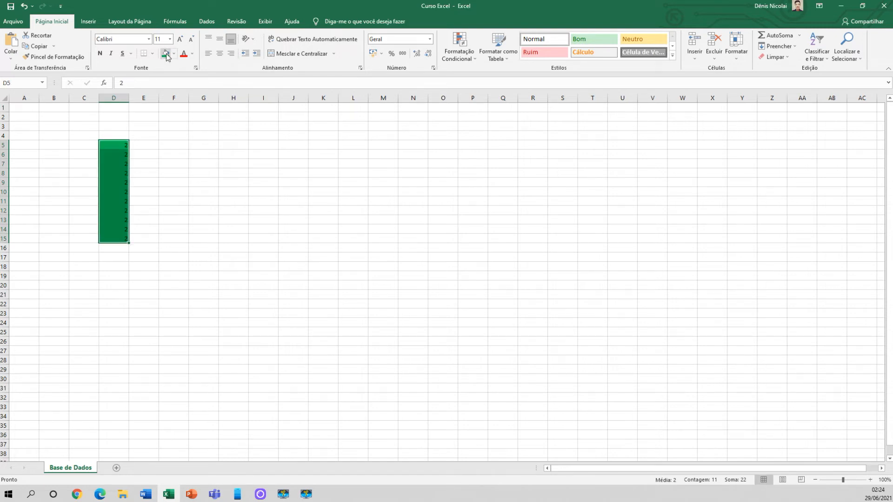
left_click(174, 53)
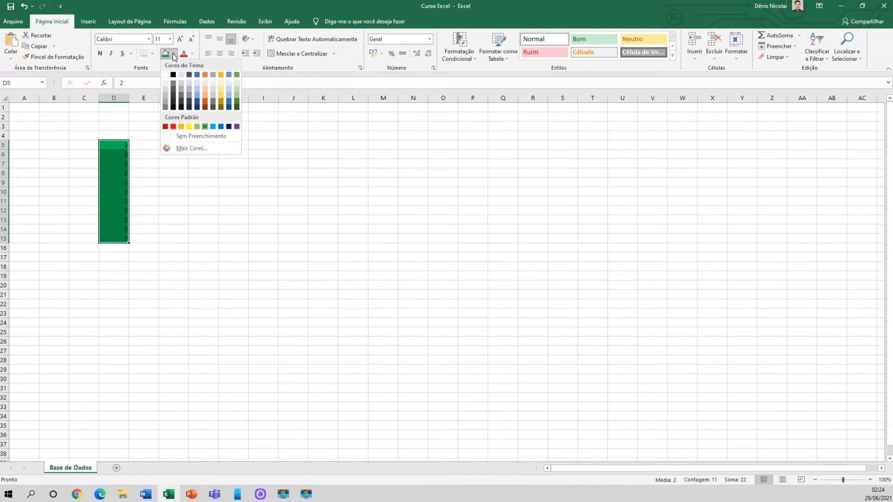
left_click(186, 133)
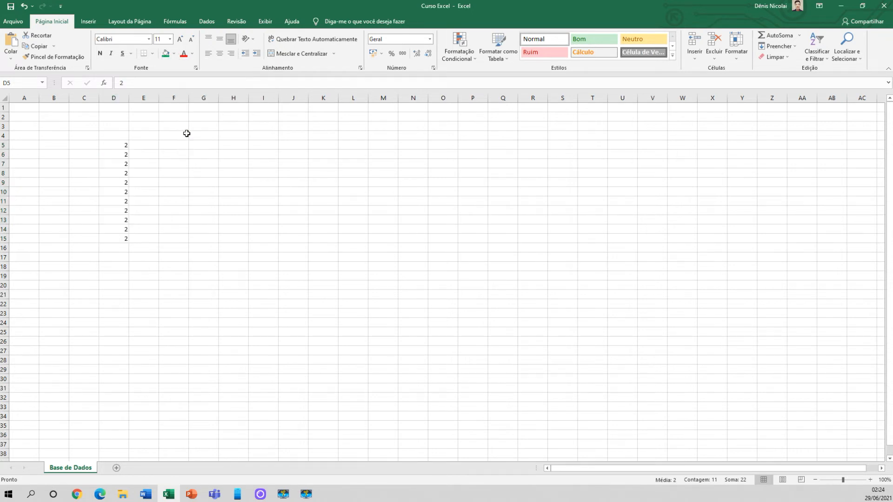
Colour the numbers in D5:D15 red and fill the range with yellow
left_click(184, 55)
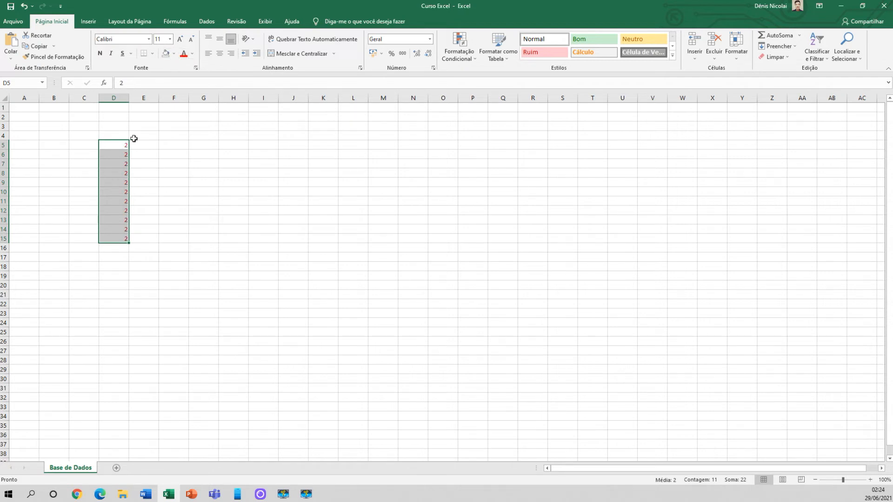
left_click(174, 53)
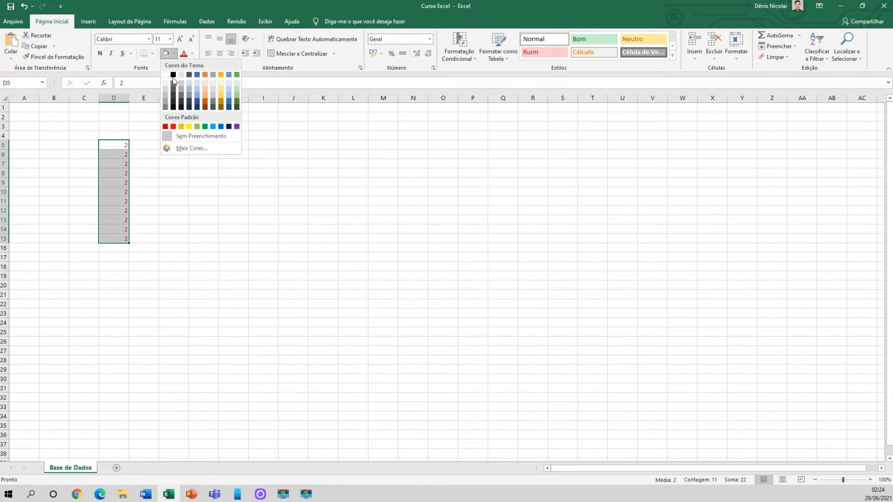
left_click(181, 138)
left_click(174, 54)
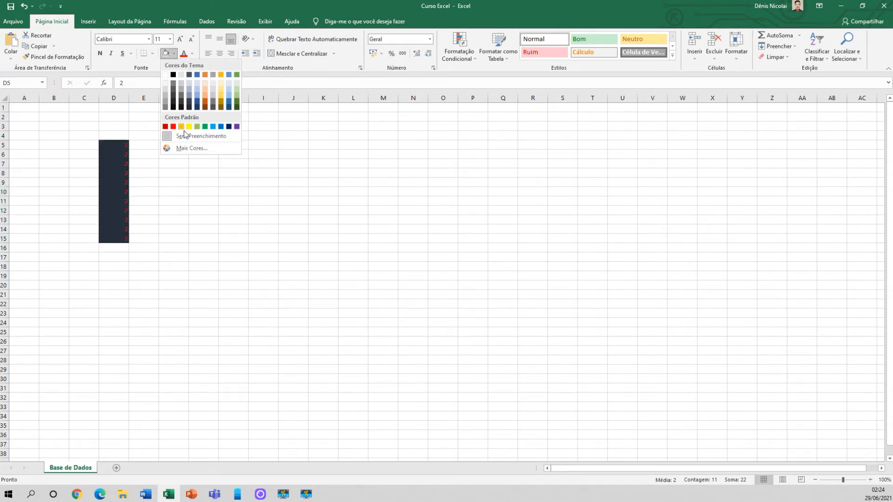
left_click(189, 127)
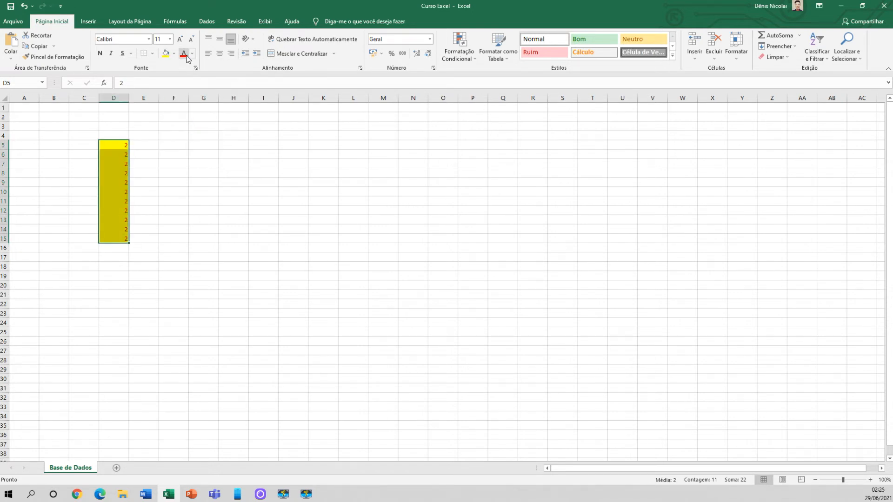
Try black, light blue and red font colours on the numbers in D5:D15
left_click(192, 54)
left_click(192, 87)
left_click(192, 54)
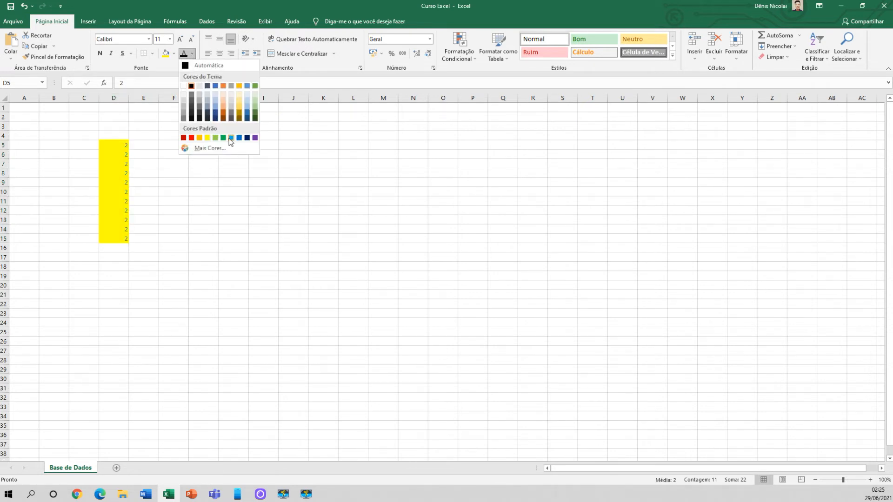
left_click(232, 138)
left_click(192, 53)
left_click(192, 138)
Make the numbers in D5:D15 bold and set their font colour to automatic
left_click(125, 170)
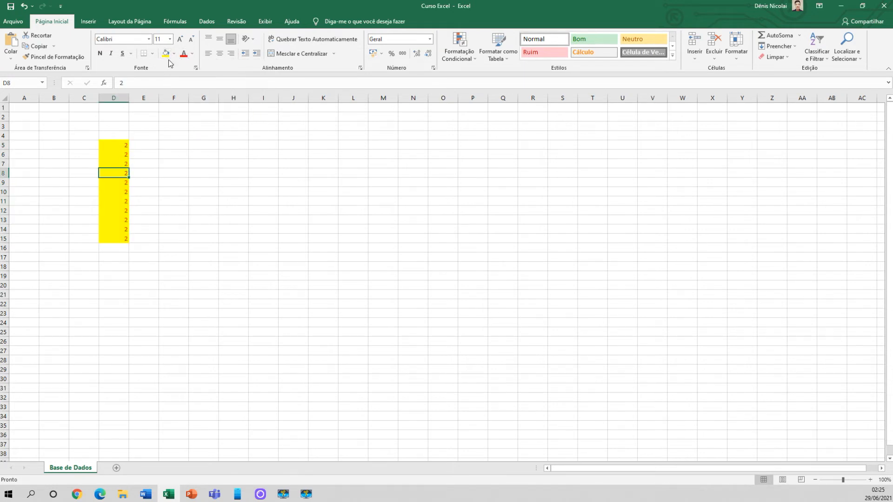
left_click(121, 147)
left_click_drag(122, 147, 124, 234)
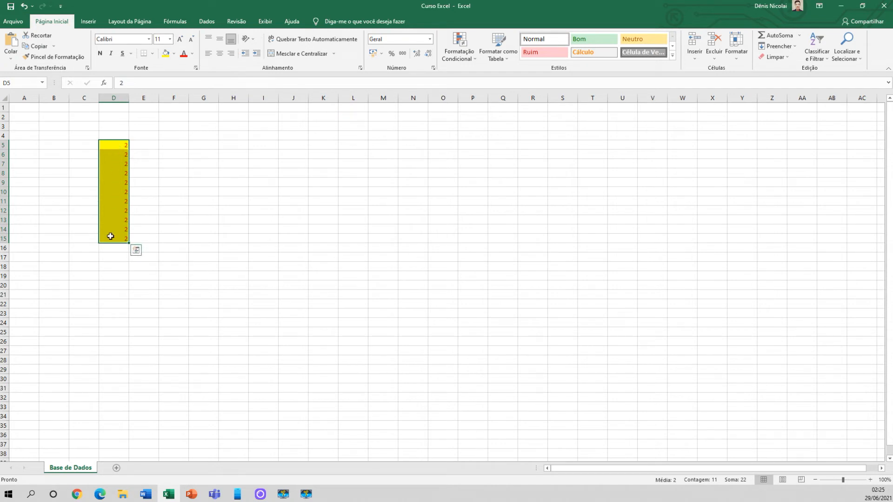
left_click(100, 54)
left_click(192, 54)
left_click(190, 66)
Toggle bold, italic and underline on and off for the range D5:D15
left_click(102, 55)
left_click(101, 55)
left_click(101, 55)
left_click(101, 55)
left_click(101, 55)
left_click(110, 57)
left_click(109, 56)
left_click(122, 56)
left_click(122, 56)
left_click(100, 57)
left_click(102, 57)
left_click(101, 54)
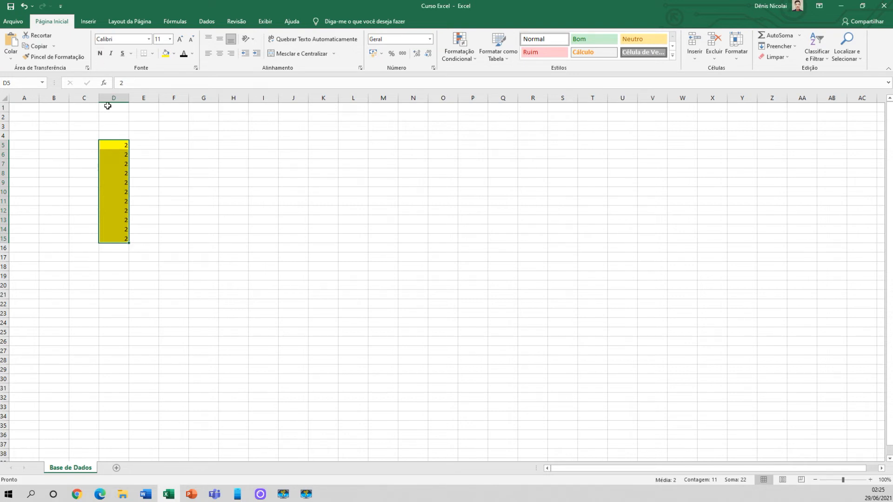
Toggle bold on cell D5 and on the range D5:D7
left_click(110, 143)
left_click(100, 54)
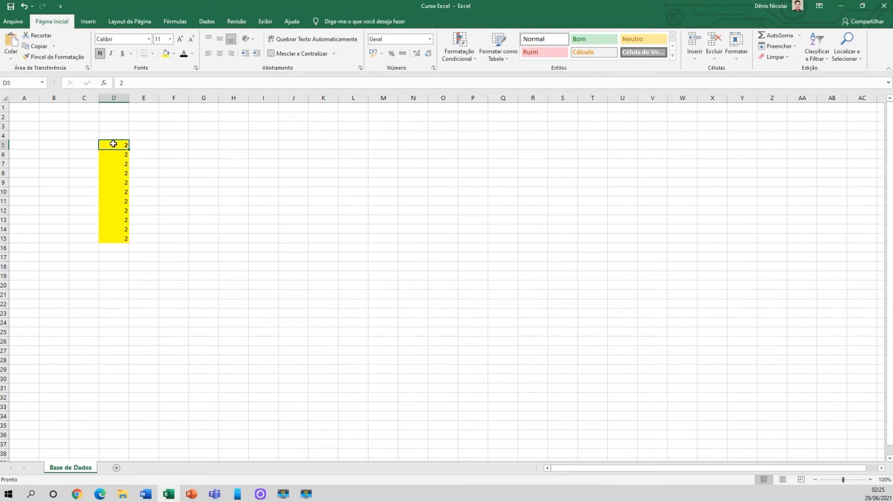
left_click_drag(116, 142, 114, 164)
left_click(101, 55)
left_click(102, 54)
left_click(102, 56)
left_click(139, 153)
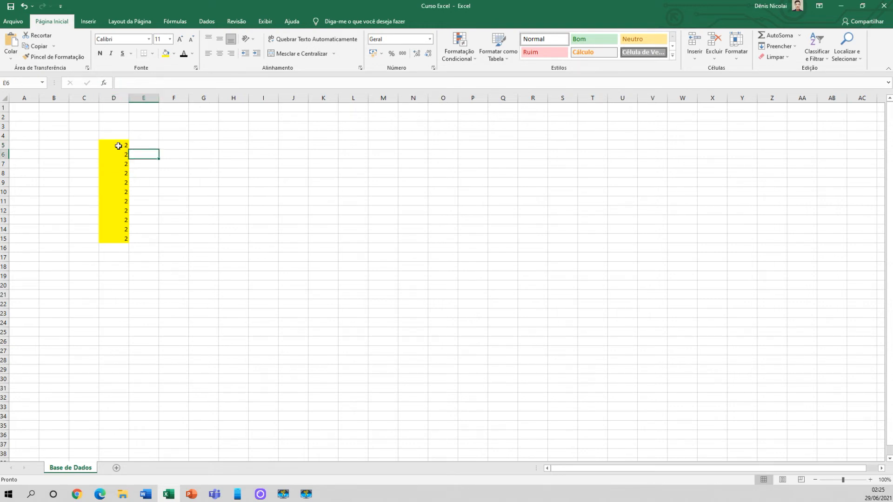
Continue the yellow list by entering 2 in each cell of D16:D20
left_click(119, 145)
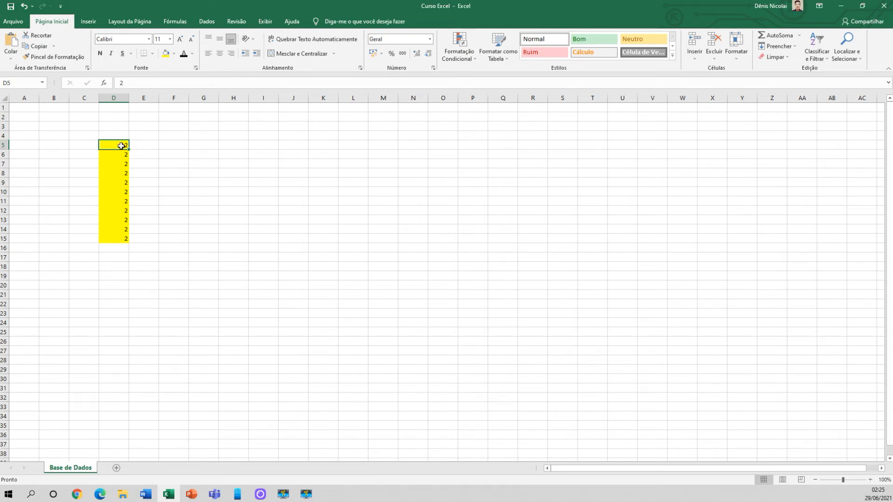
left_click(117, 238)
left_click(121, 249)
type("2")
key("Return")
type("2")
key("Return")
type("2")
key("Return")
type("2")
key("Return")
type("2")
key("Return")
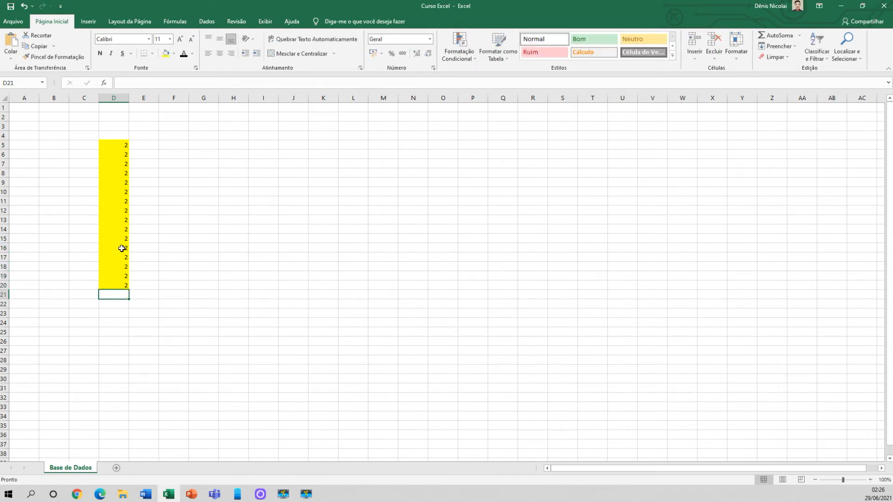
Copy the value of D20 down column D to row 117 with the fill handle
left_click(116, 284)
left_click_drag(129, 290, 130, 337)
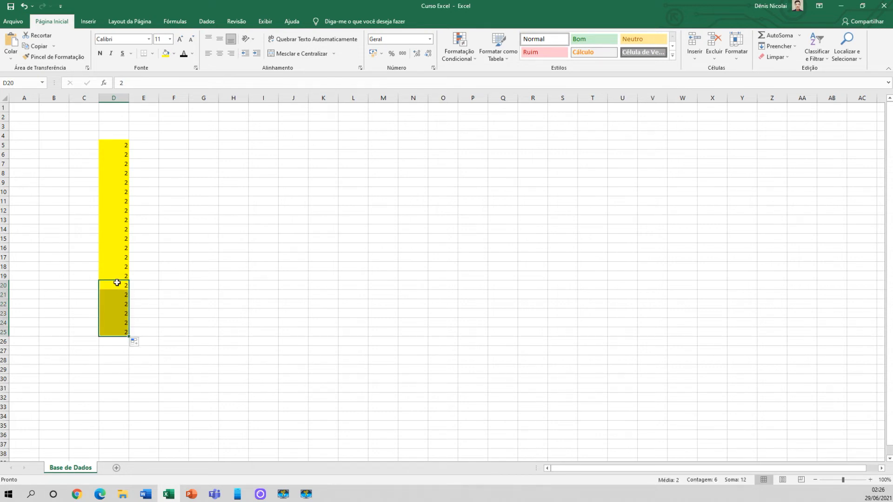
left_click_drag(128, 337, 124, 405)
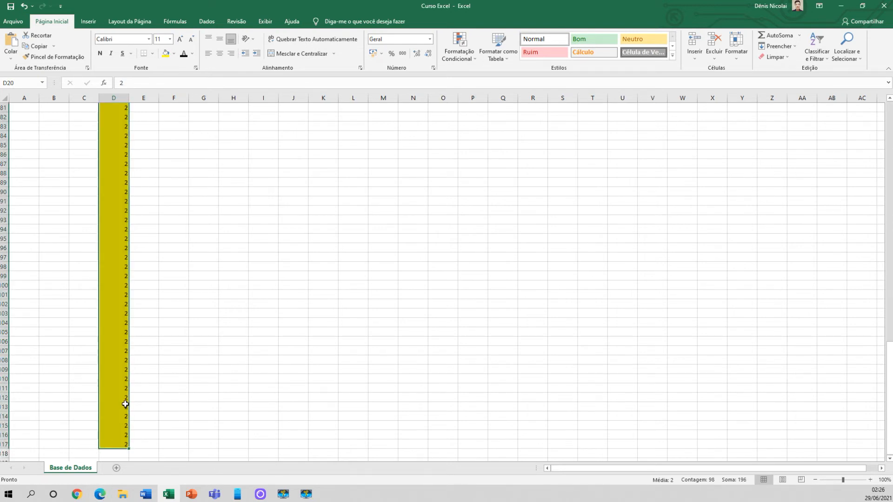
scroll(123, 404, "up", 20)
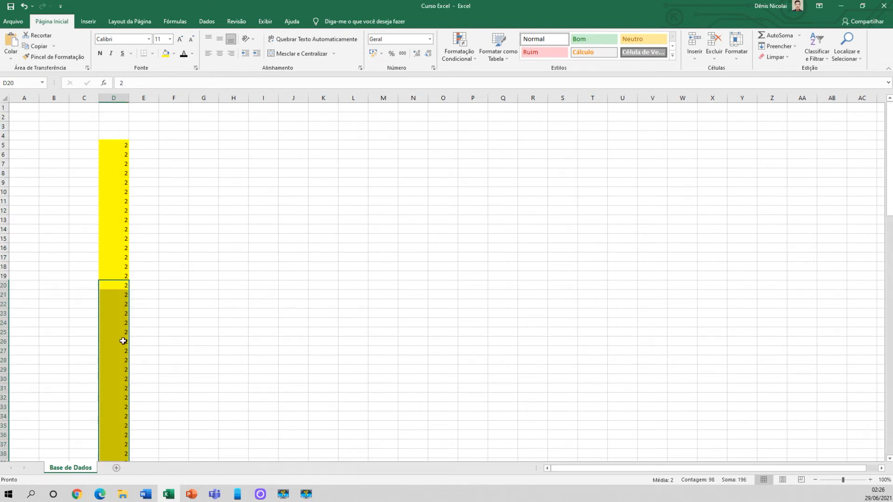
left_click(114, 124)
mouse_move(890, 209)
left_mouse_down()
mouse_move(883, 433)
mouse_move(886, 200)
left_mouse_up()
left_click(135, 145)
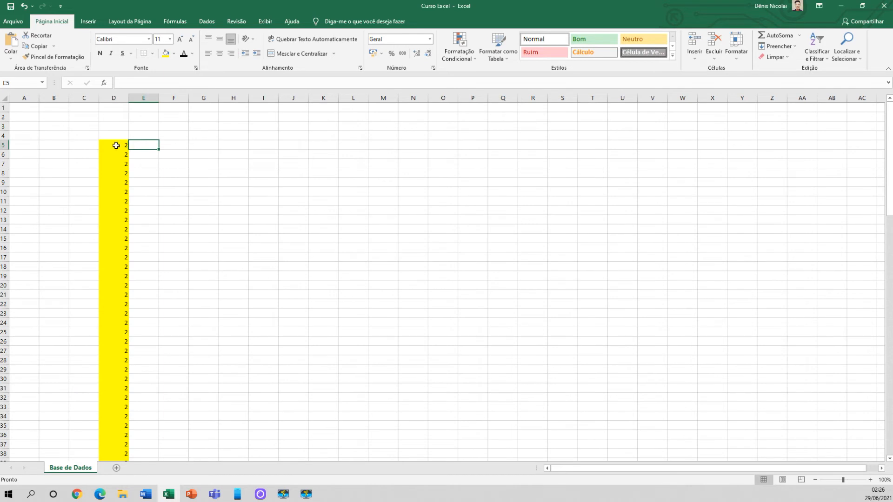
Select the range D5:D17 manually from the first value of the list and return to D5
left_click_drag(125, 146, 114, 116)
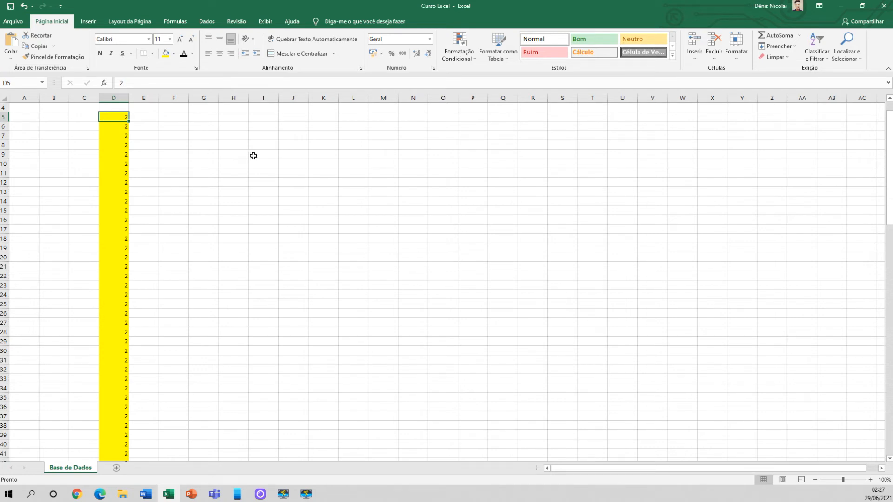
left_click(118, 138)
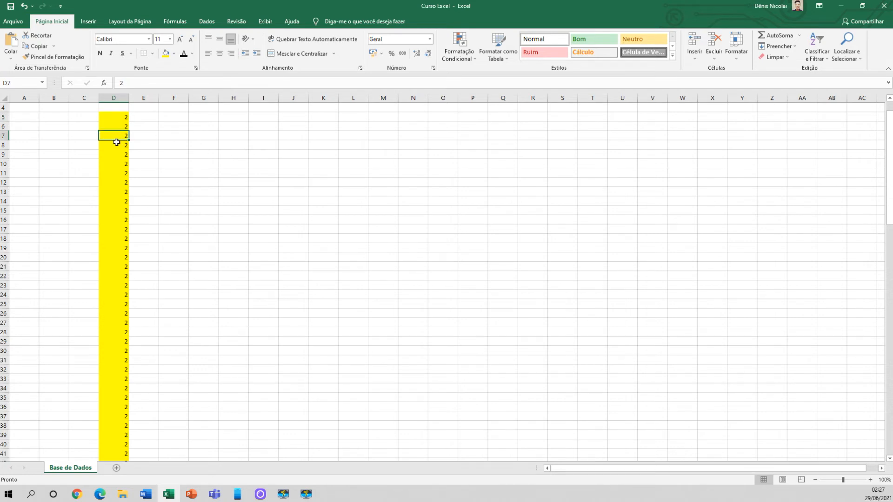
left_click(114, 117)
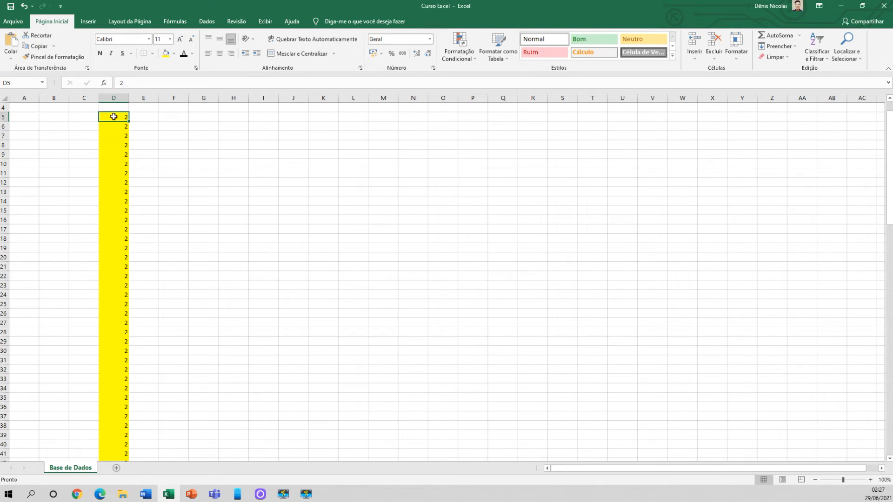
left_click_drag(113, 116, 123, 231)
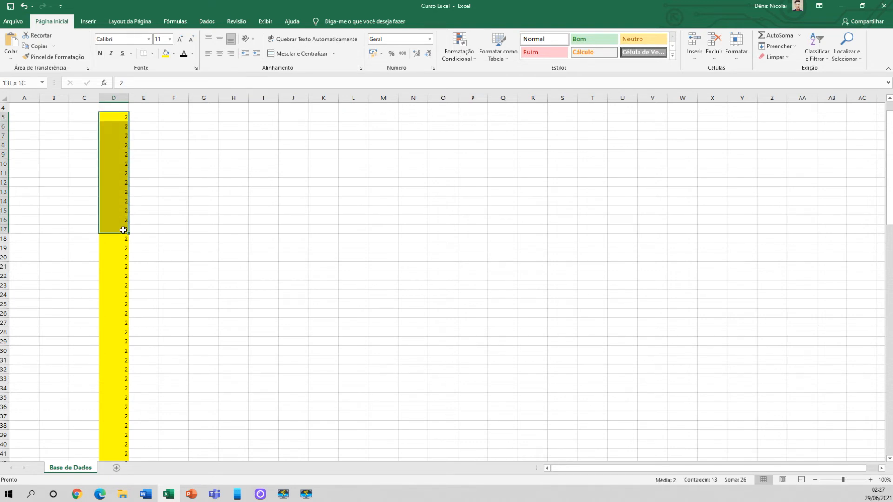
left_click(118, 117)
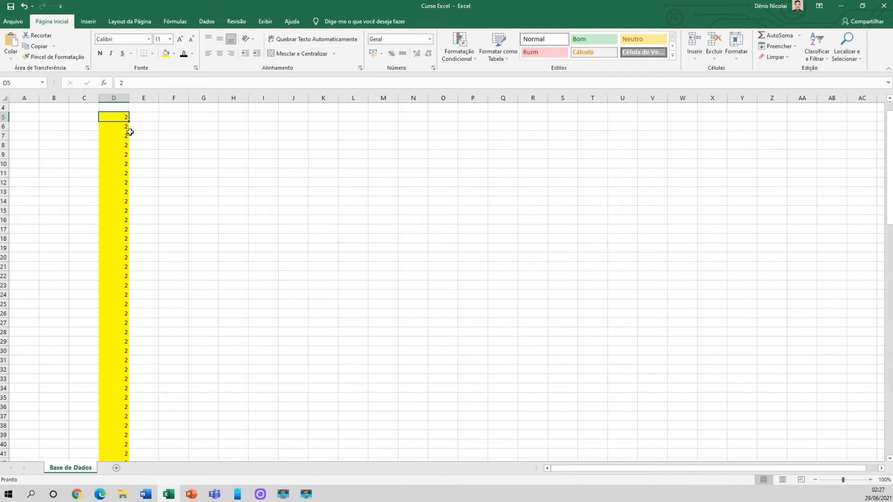
Extend the selection from D5 down to the last value in D117 and check both ends of the selected block
left_click(115, 129)
left_click(112, 117)
key("ctrl+shift+Down")
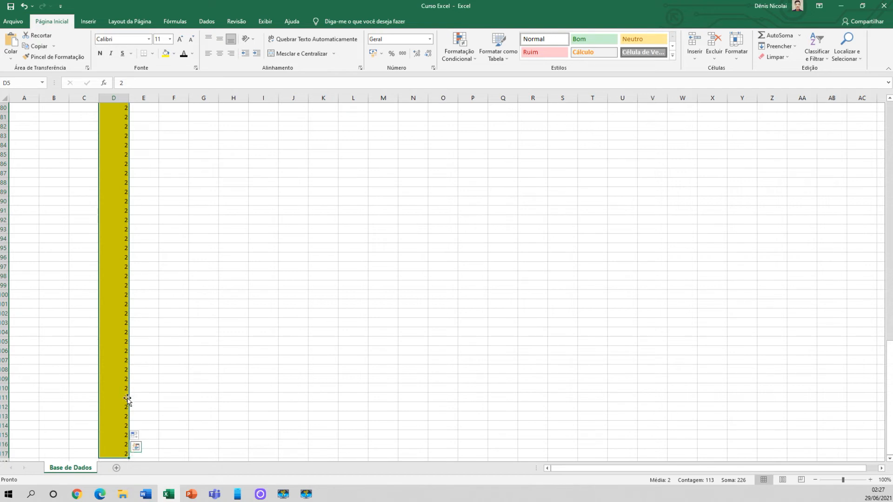
scroll(124, 418, "up", 17)
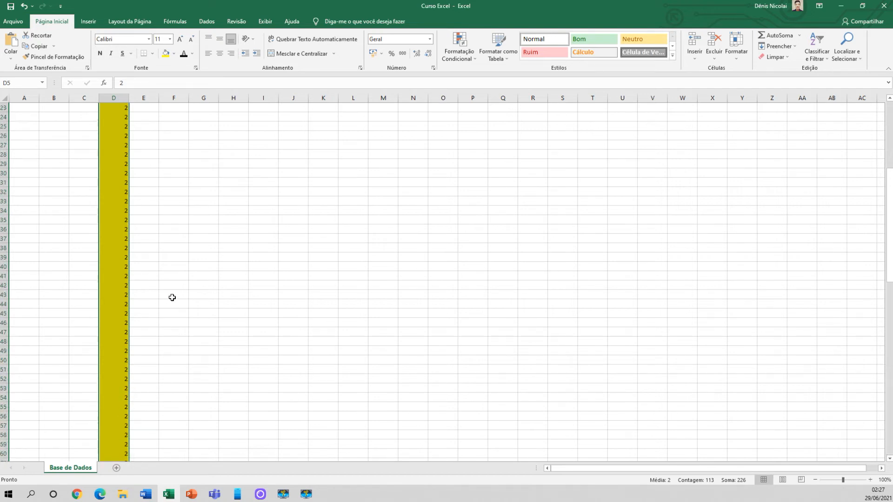
scroll(172, 313, "up", 9)
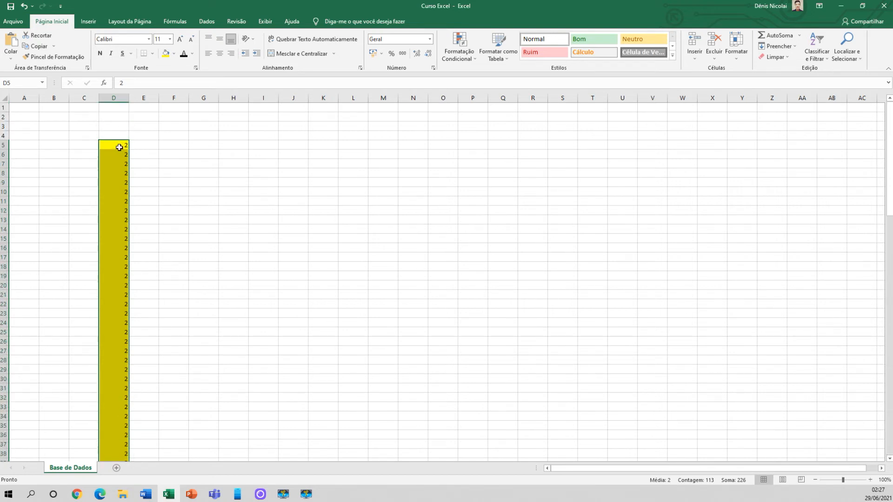
scroll(114, 186, "down", 20)
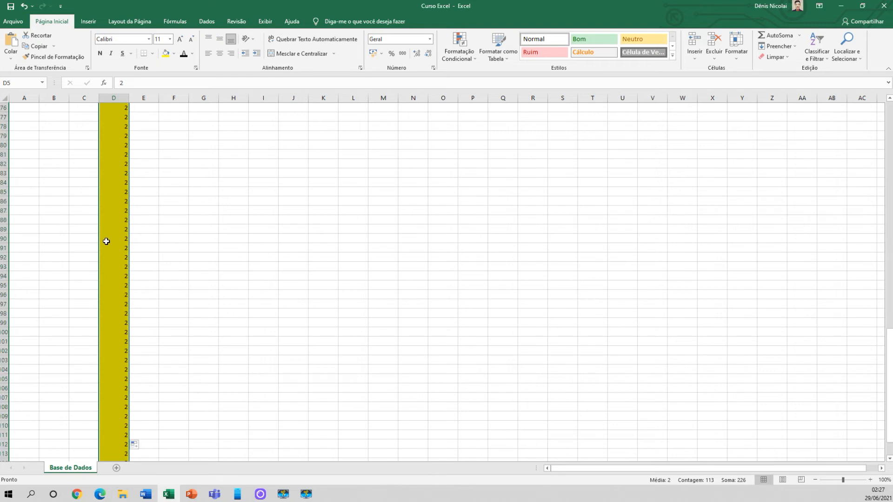
scroll(106, 244, "down", 7)
scroll(125, 275, "up", 20)
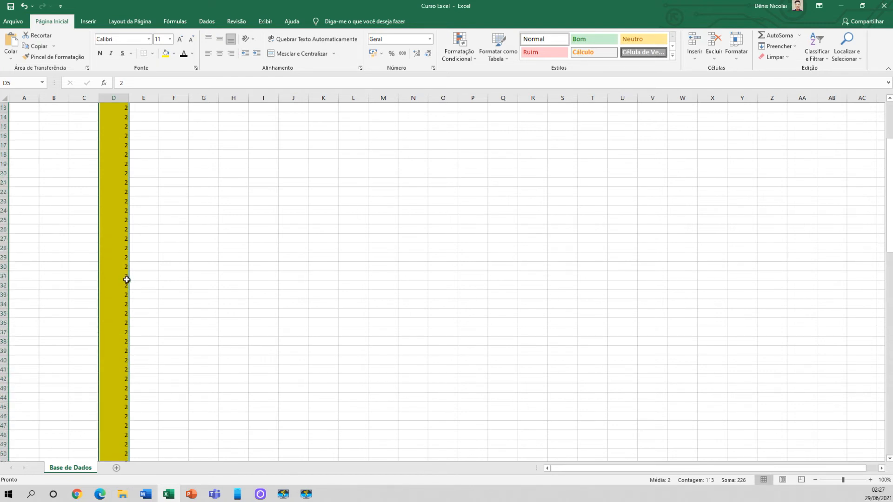
scroll(126, 280, "up", 4)
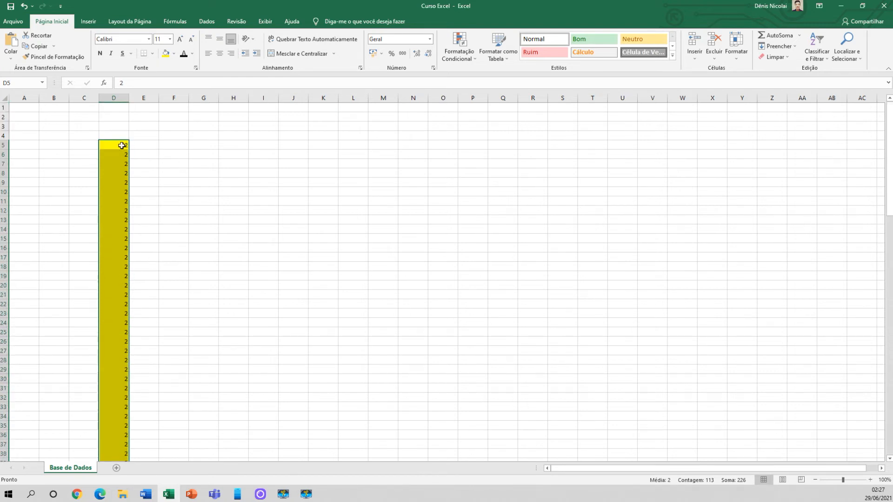
Reselect the column D values from D5 to the end of the list and clear the selection
left_click(114, 146)
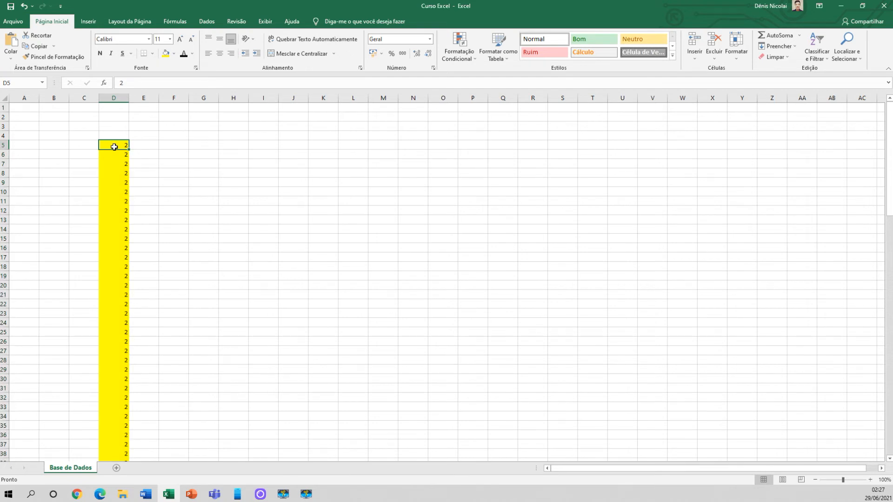
key("ctrl+shift+Down")
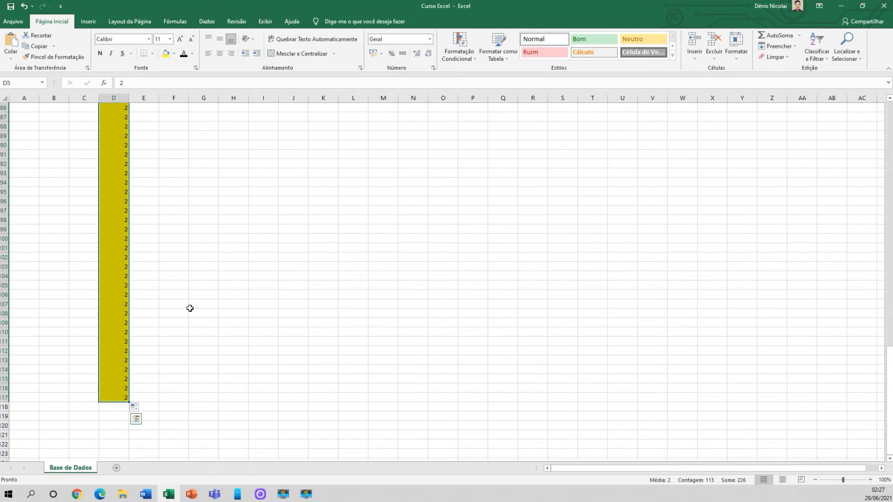
scroll(189, 326, "down", 1)
left_click(184, 369)
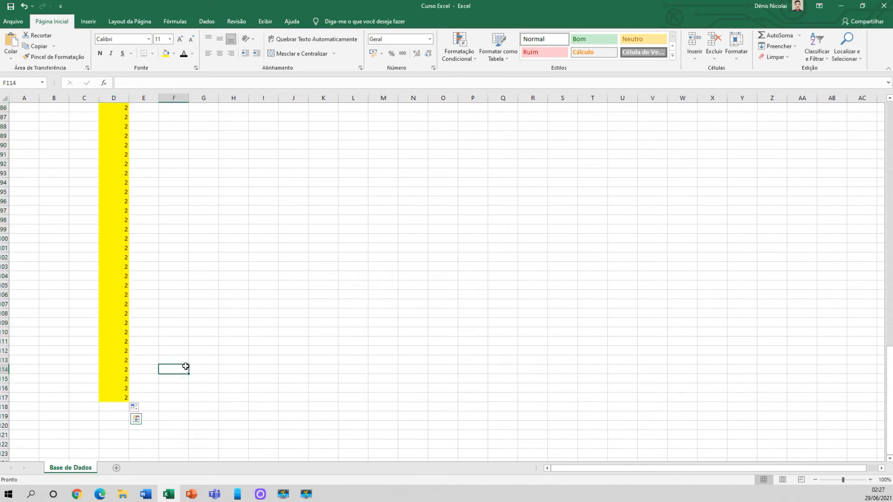
Extend the selection upward from D117 to the first value in D5
left_click(112, 396)
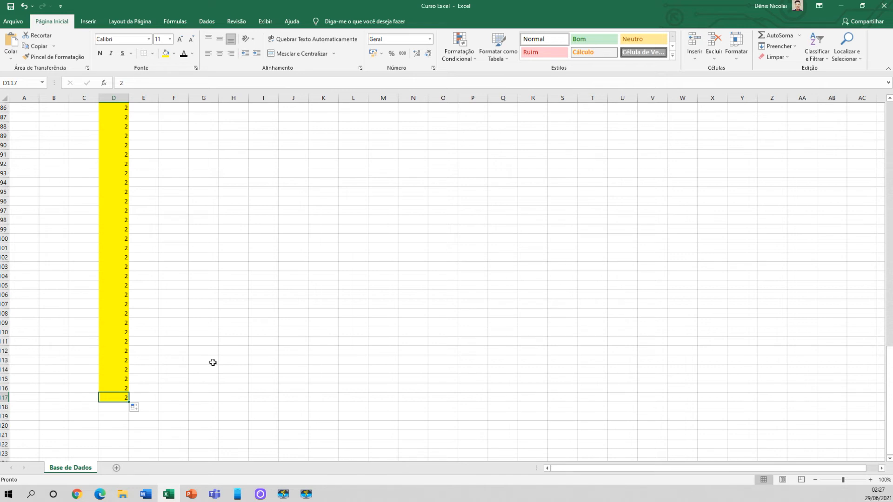
key("ctrl+shift+Up")
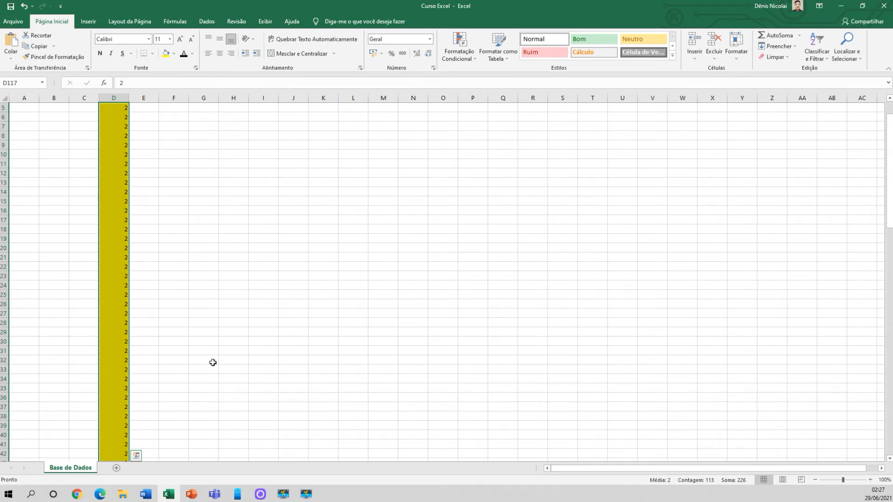
scroll(213, 363, "up", 2)
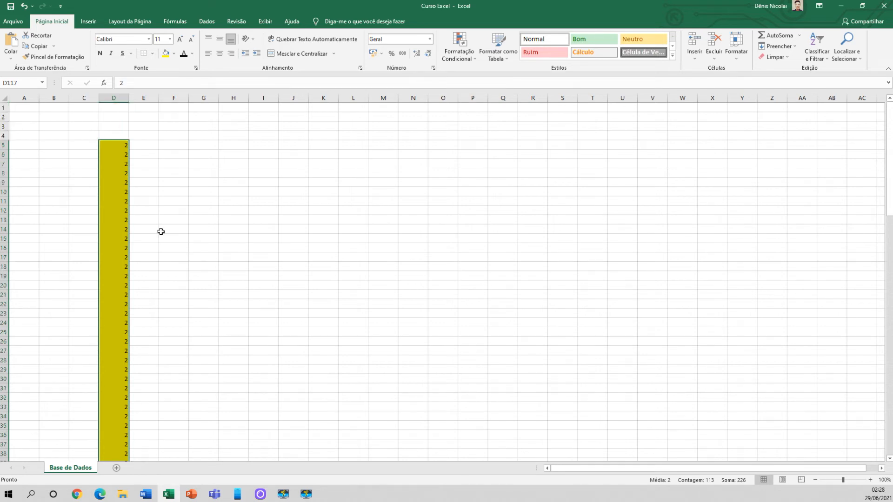
Enter 2 in G5 and 3 in each cell of H5:M5
left_click(205, 146)
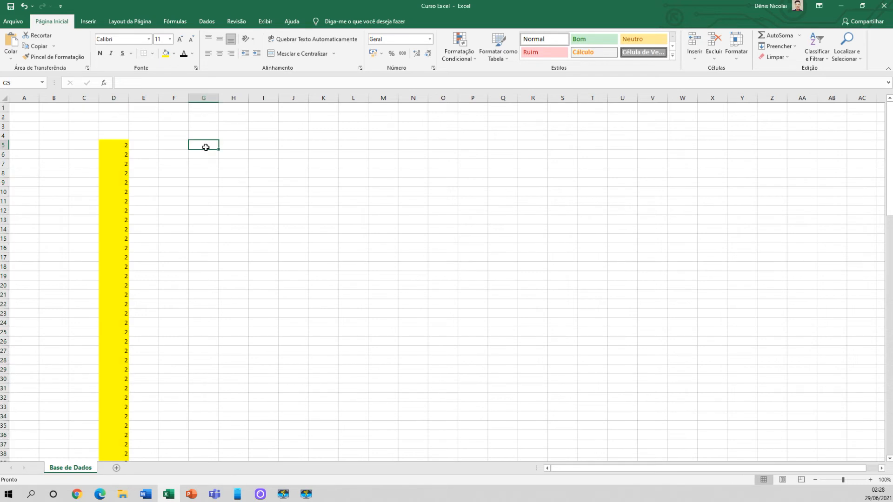
type("2")
key("Right")
type("3")
key("Right")
type("3")
key("Right")
type("3")
key("Right")
key("Right")
type("3")
key("Right")
type("3")
key("Right")
Fill the range G5:M5 with yellow
left_click(237, 200)
left_click_drag(214, 147, 394, 147)
left_click(166, 54)
left_click(199, 163)
Extend the selection from G5 across row 5 to the last value, and make M5 the active cell
left_click(212, 143)
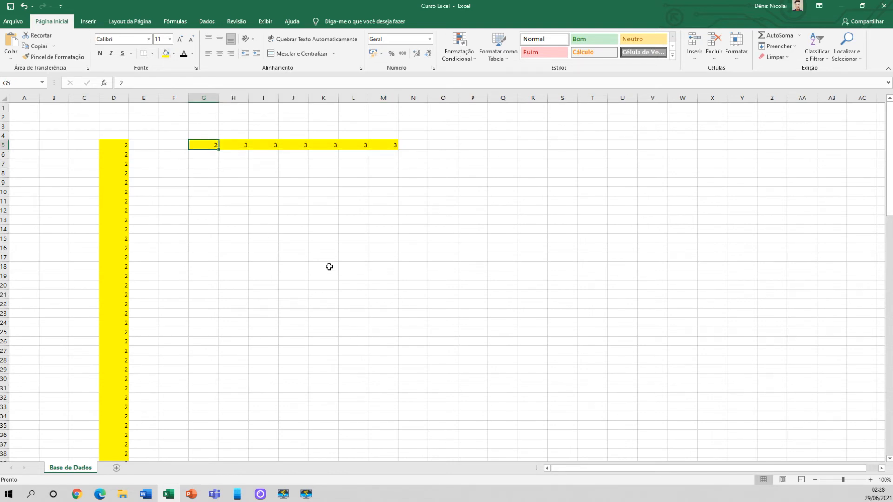
key("ctrl+shift+Right")
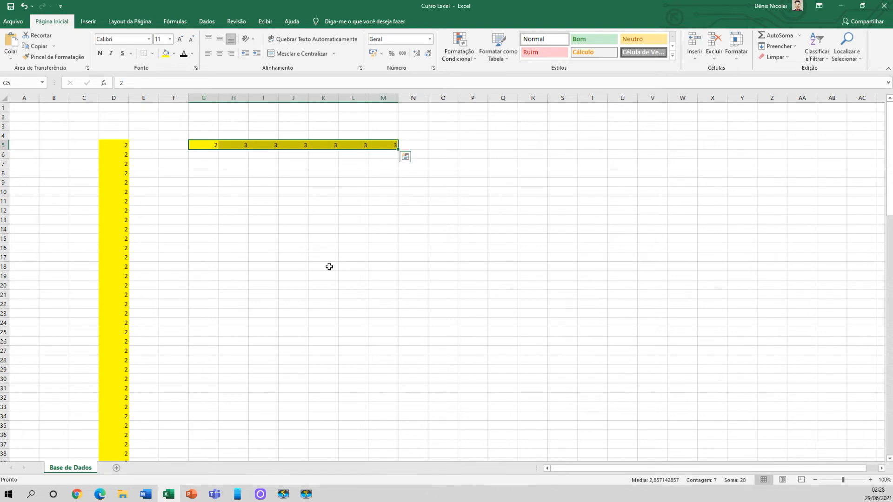
left_click(378, 146)
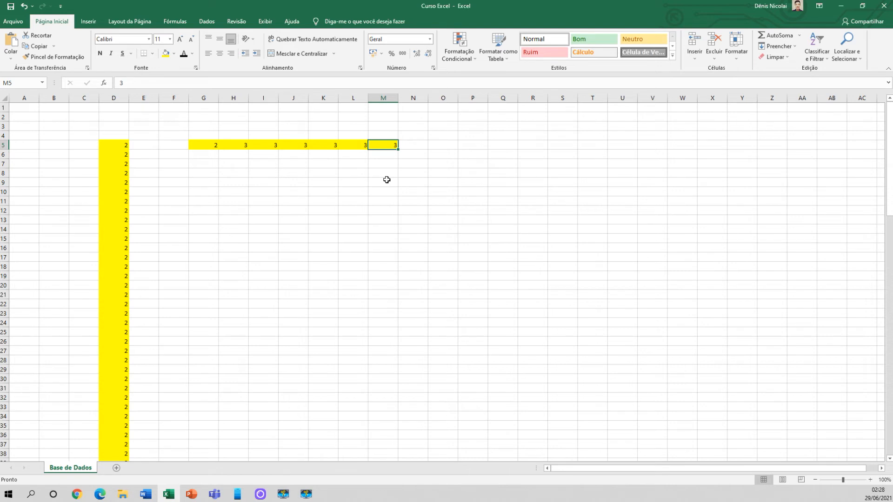
Extend the selection from M5 back across row 5 to the first value in G5, and clear the selection
key("ctrl+shift+Left")
left_click(331, 182)
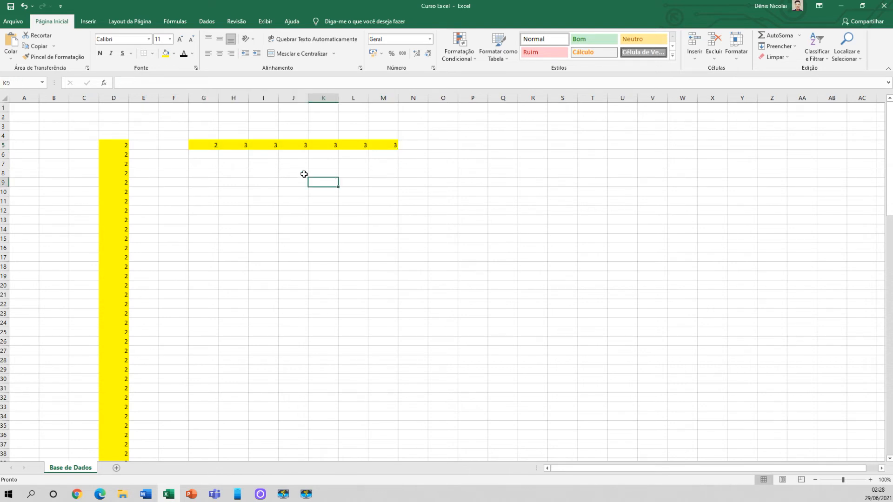
Extend the selection from D11 down to the last value in column D, and look over the selected block
left_click(114, 201)
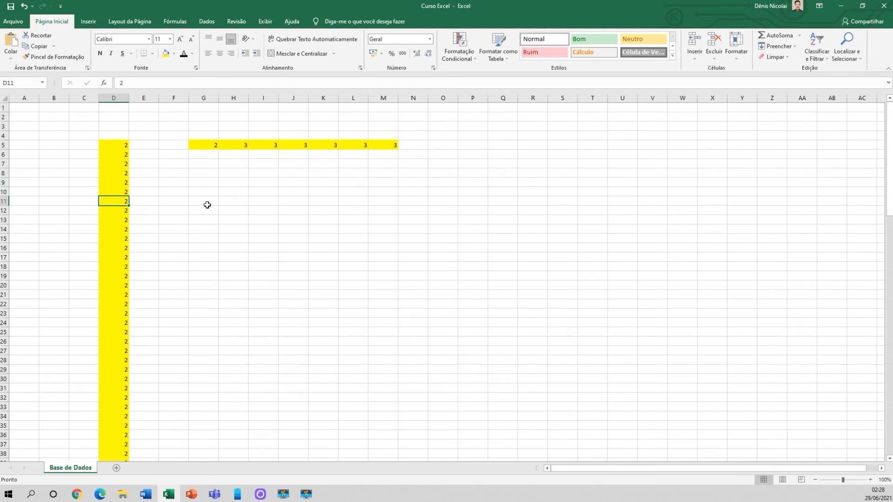
key("ctrl+shift+Down")
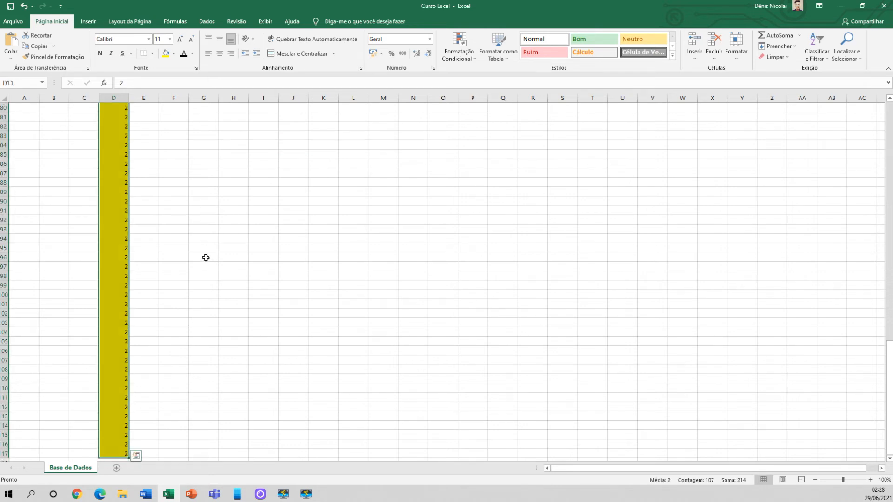
scroll(209, 293, "up", 20)
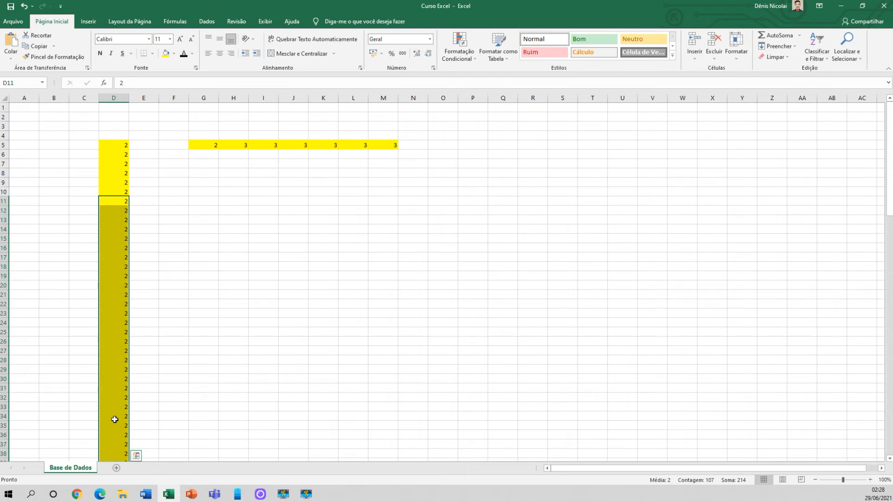
scroll(183, 326, "down", 4)
scroll(193, 341, "up", 4)
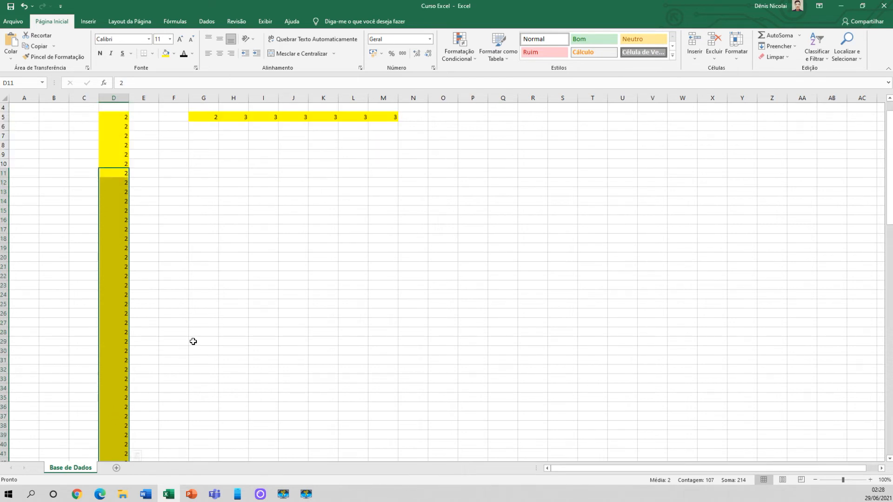
Extend the selection from H5 across row 5 to the last value in M5
left_click(247, 148)
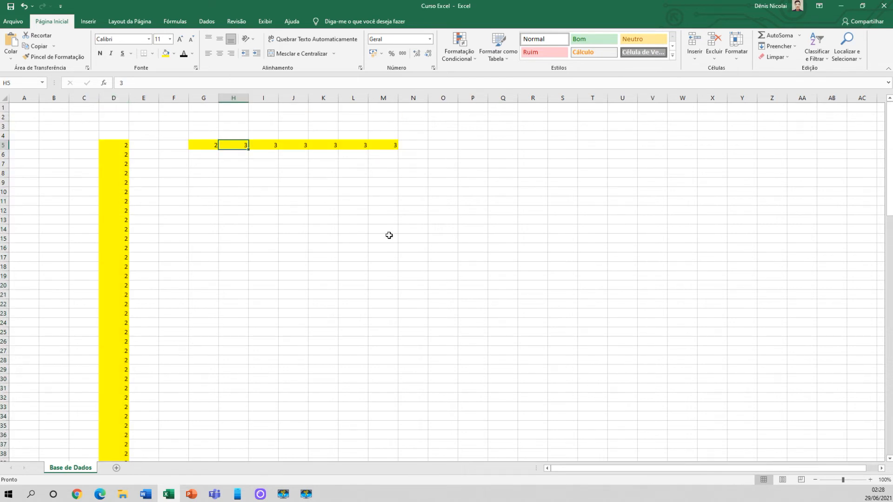
key("ctrl+shift+Right")
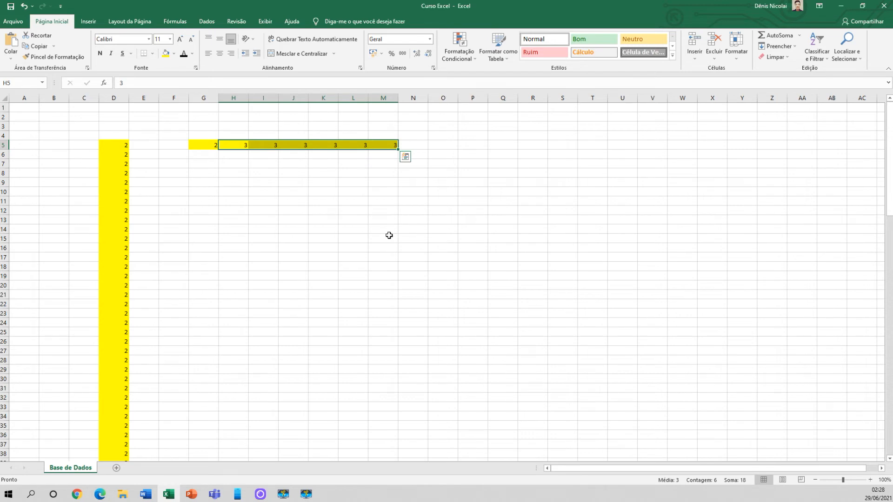
Extend the selection from D9 down to the last value in D117
left_click(120, 146)
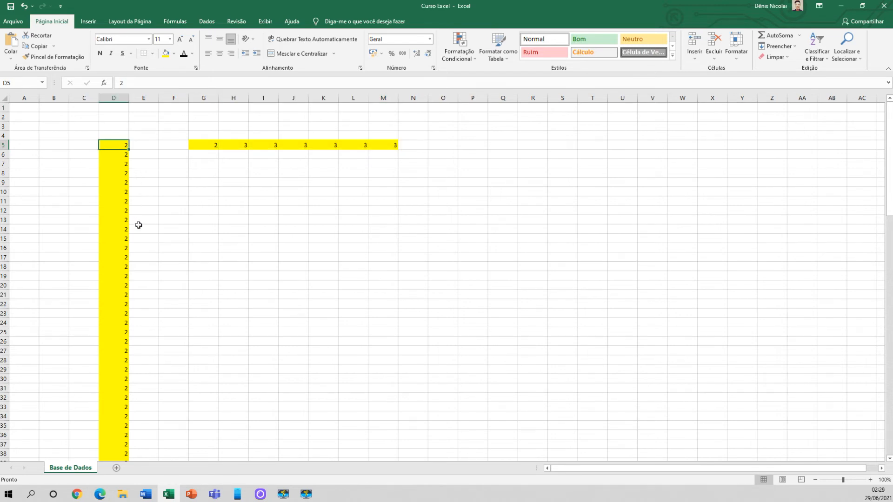
left_click(112, 184)
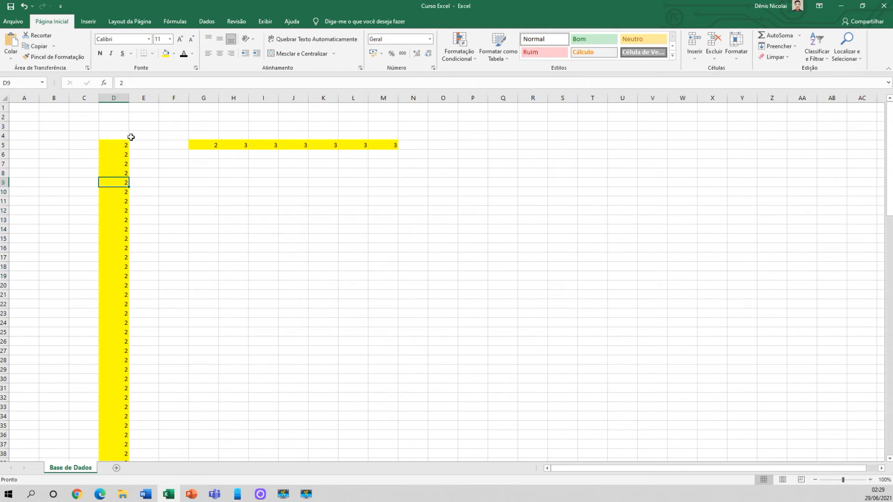
scroll(110, 259, "down", 20)
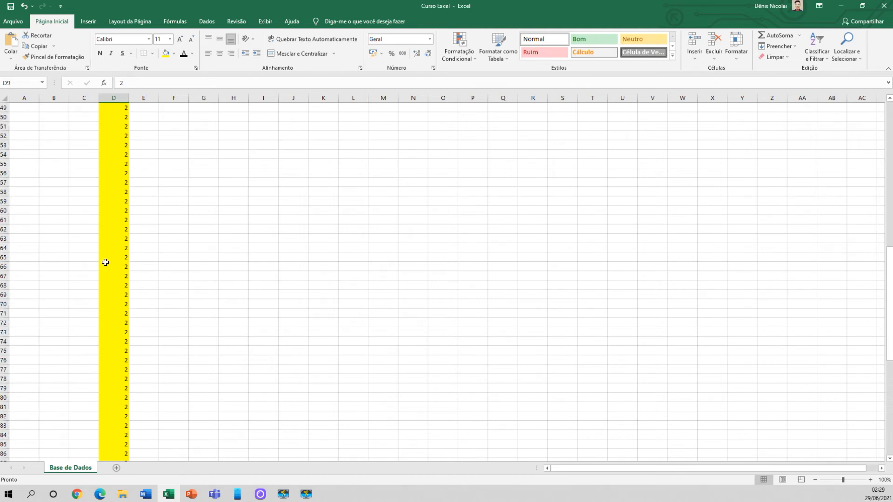
scroll(101, 273, "down", 6)
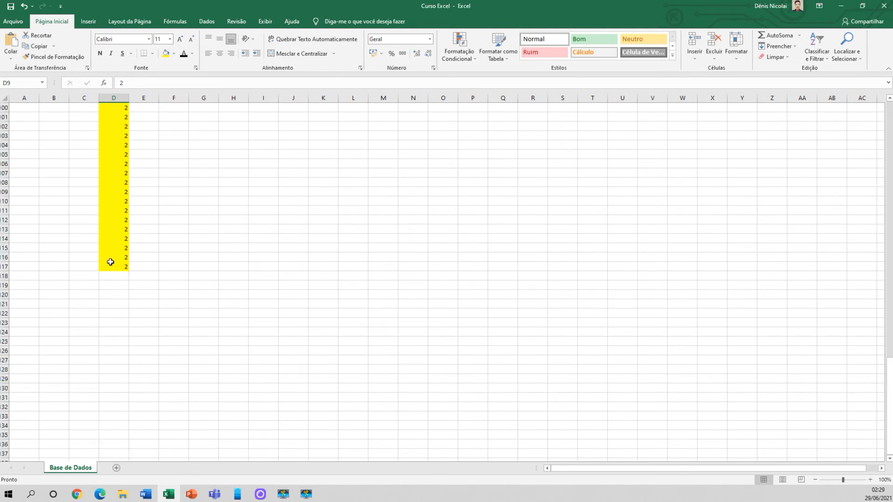
scroll(96, 291, "up", 20)
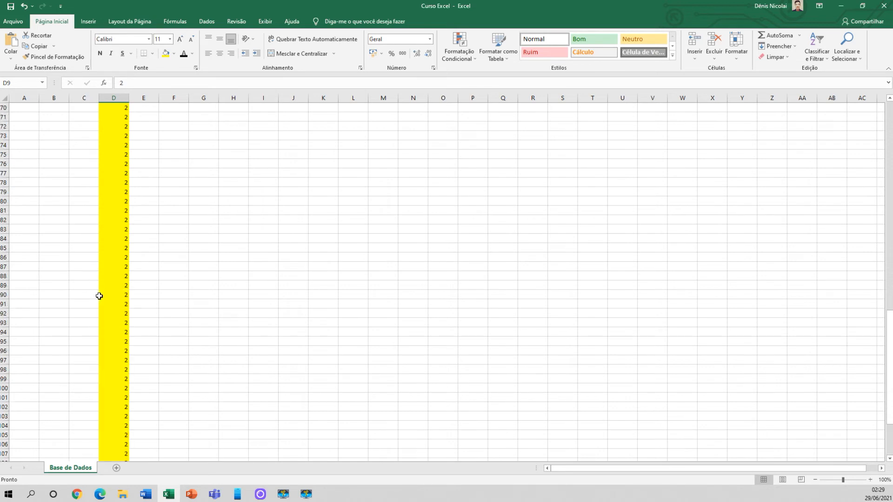
scroll(109, 302, "up", 13)
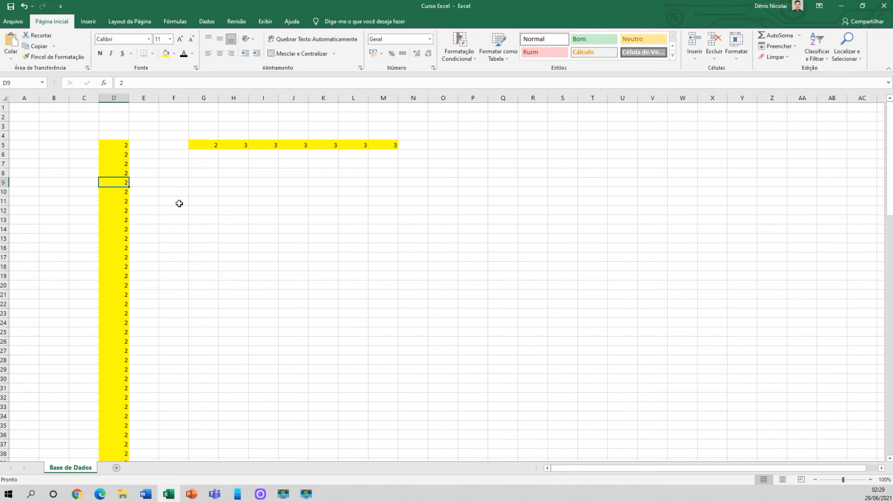
key("ctrl+shift+Down")
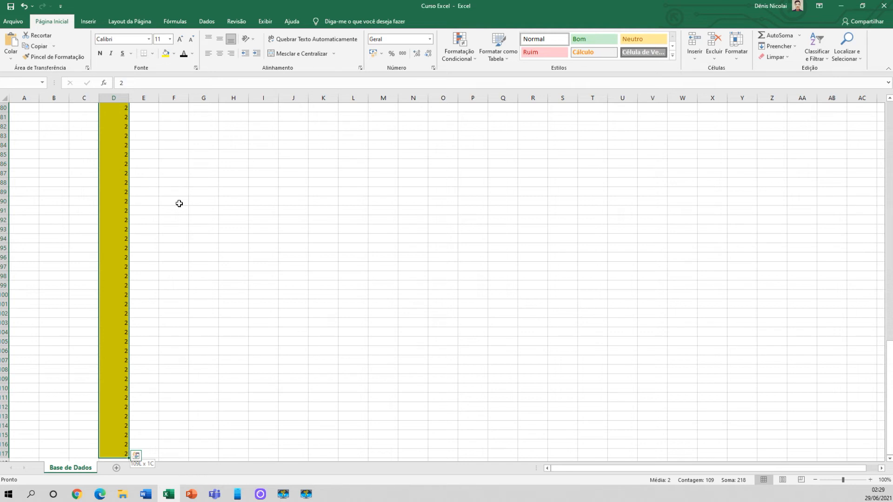
Shrink the column D selection cell by cell from its lower end to D112, and clear the selection
key("shift+Up")
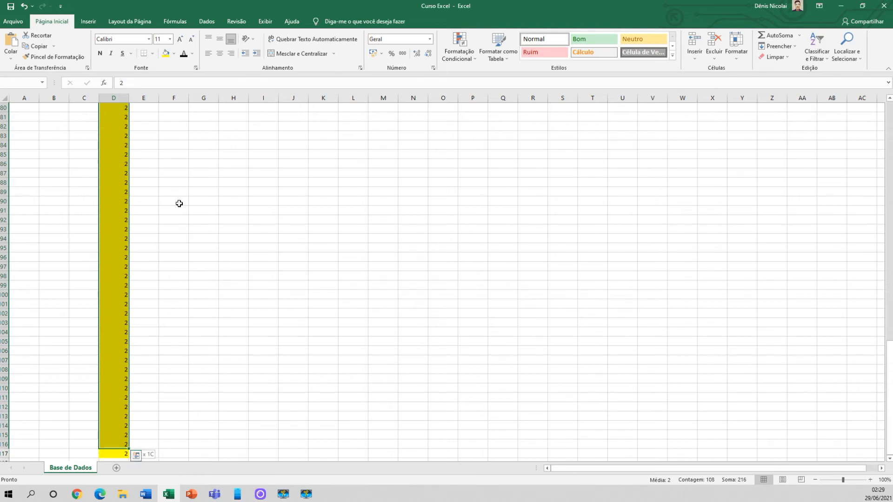
key("shift+Up")
key("shift+Up")
key("shift+Up")
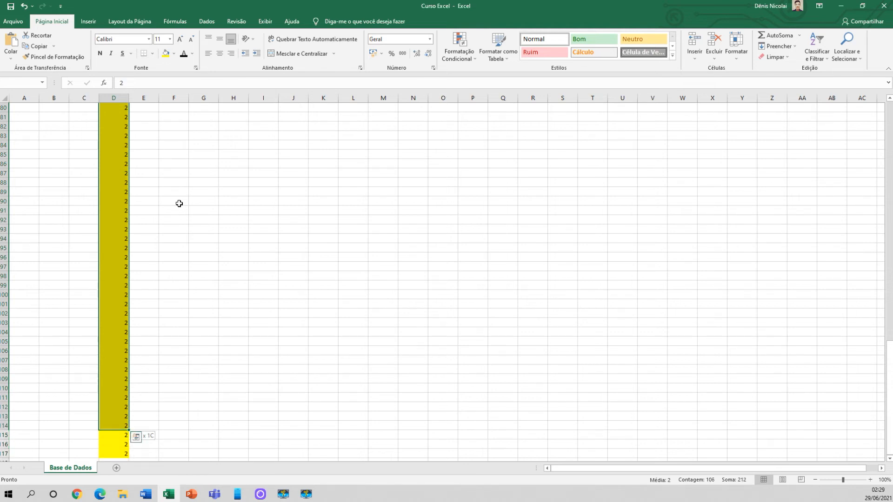
key("shift+Up")
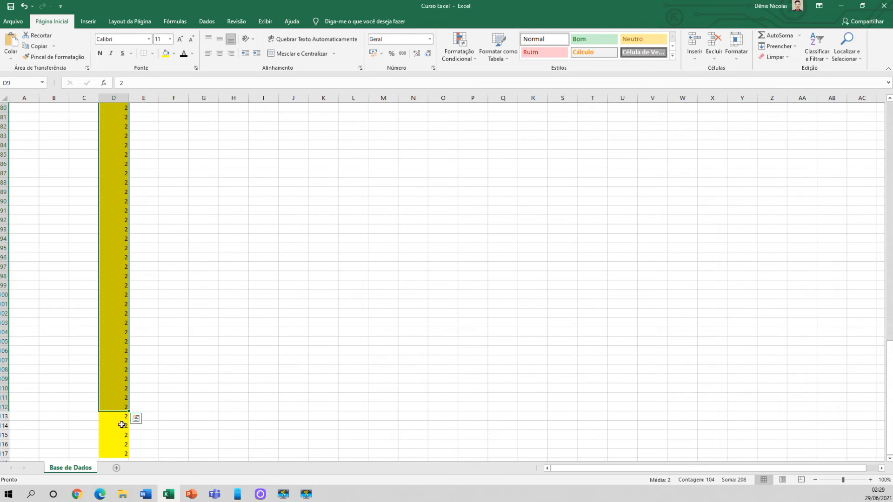
scroll(170, 387, "up", 7)
scroll(169, 387, "up", 19)
left_click(155, 175)
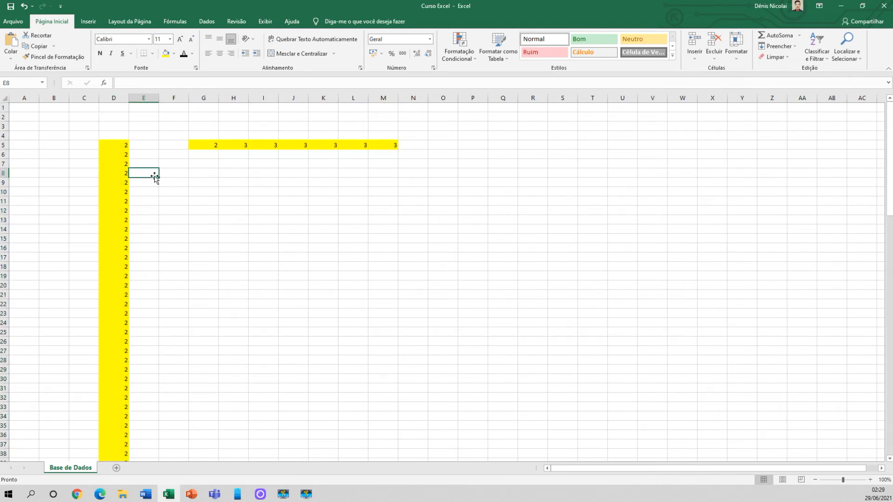
left_click(225, 182)
Select from D9 down to the last value in column D, and reduce the selection cell by cell to end at D99
left_click(118, 182)
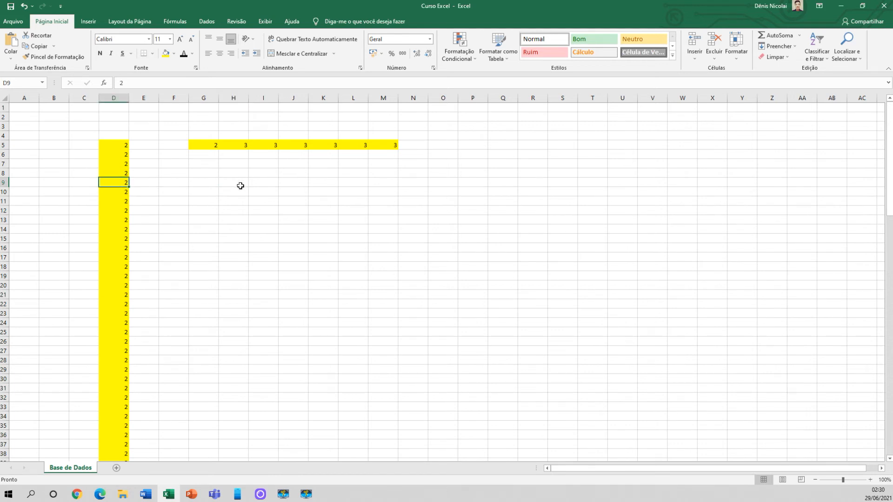
key("ctrl+shift+Down")
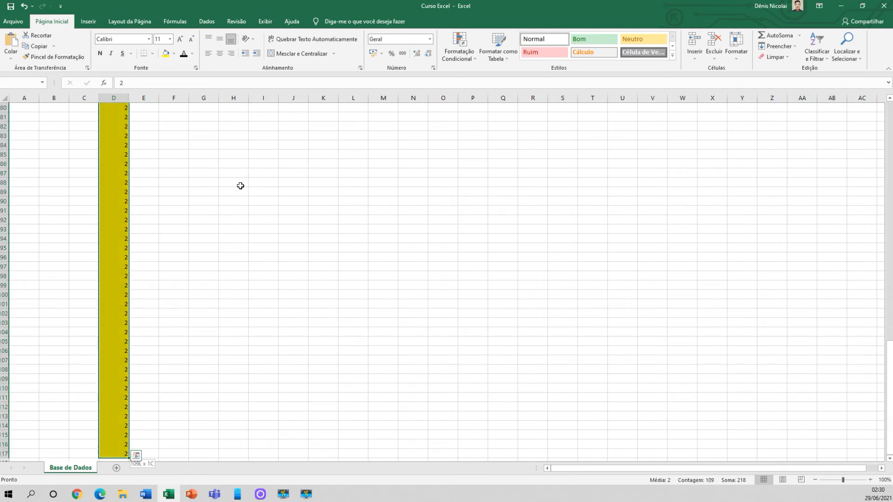
key("shift+Up")
key("shift+Up")
key("shift+Up")
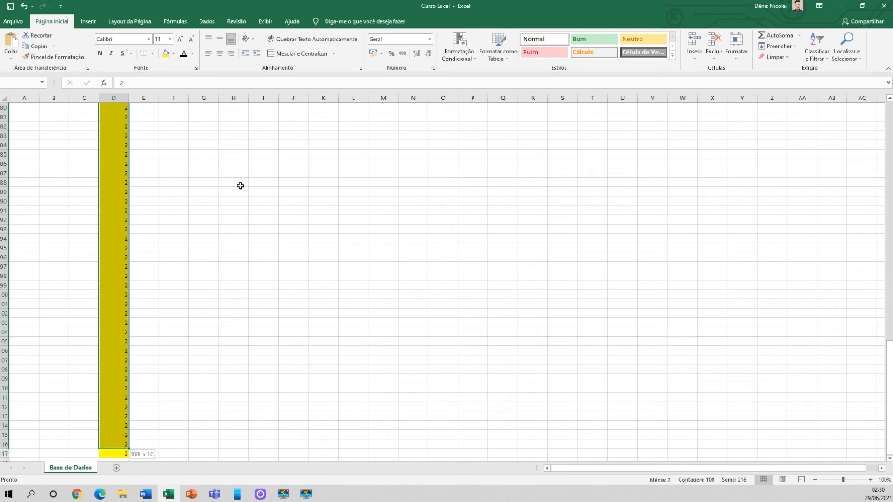
key("shift+Up")
key("shift+Up")
key("shift+Up")
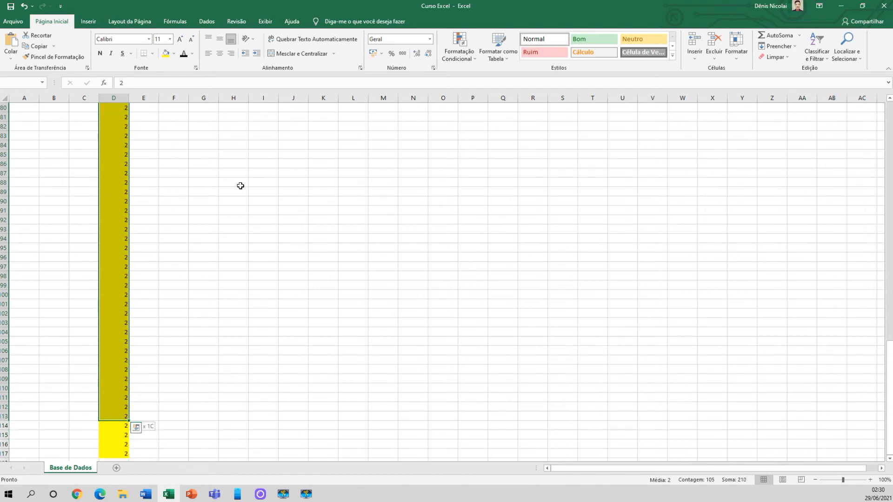
key("shift+Up")
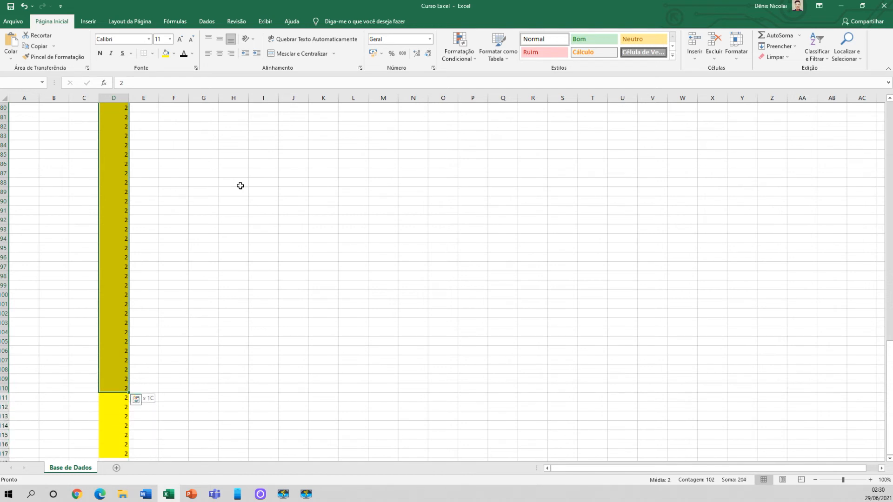
key("shift+Up")
key("shift+Up")
key("shift+Up")
key("shift+Up")
key("shift+Up")
key("shift+Up")
key("shift+Up")
key("shift+Up")
key("shift+Up")
key("shift+Up")
key("shift+Up")
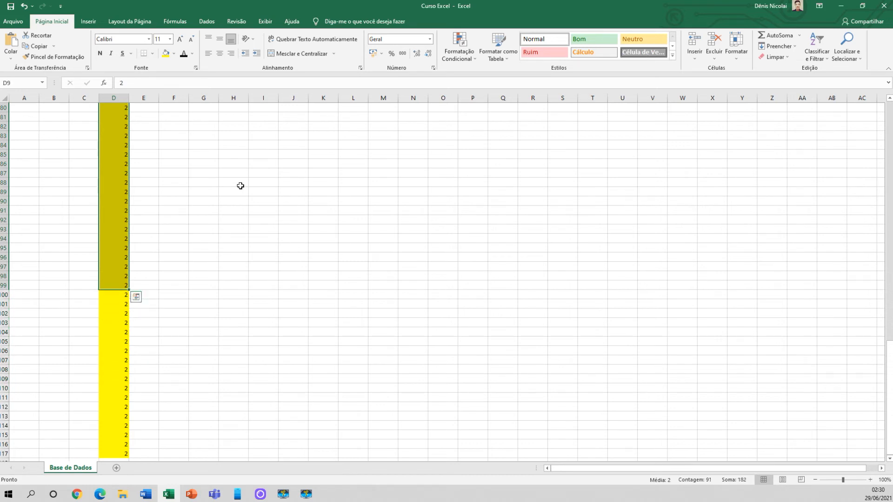
left_click(241, 185)
scroll(248, 243, "up", 20)
scroll(245, 209, "up", 3)
Select from H5 across to the last value in row 5, and reduce the selection by one cell to end at L5
left_click(235, 147)
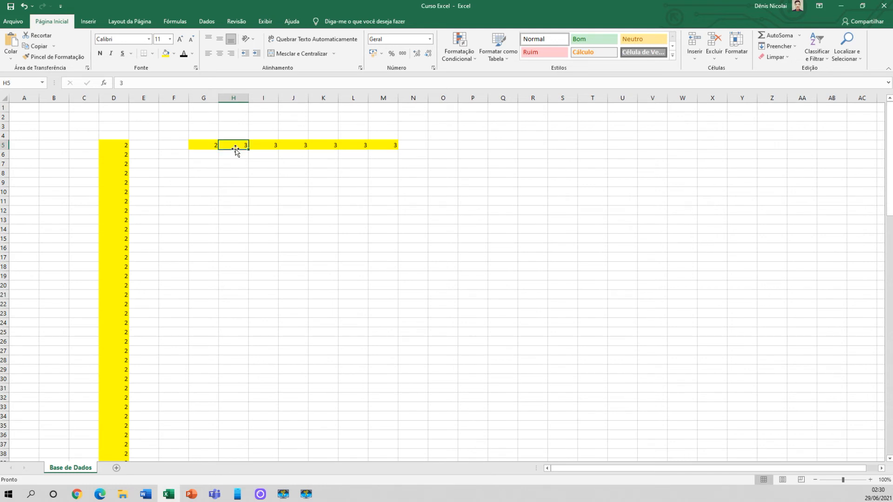
left_click(210, 144)
left_click(379, 145)
left_click(234, 146)
key("ctrl+shift+Right")
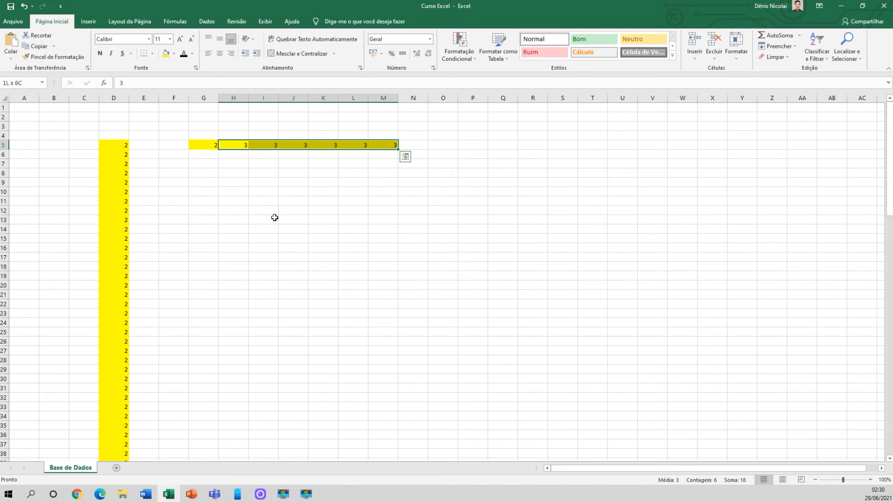
key("shift+Left")
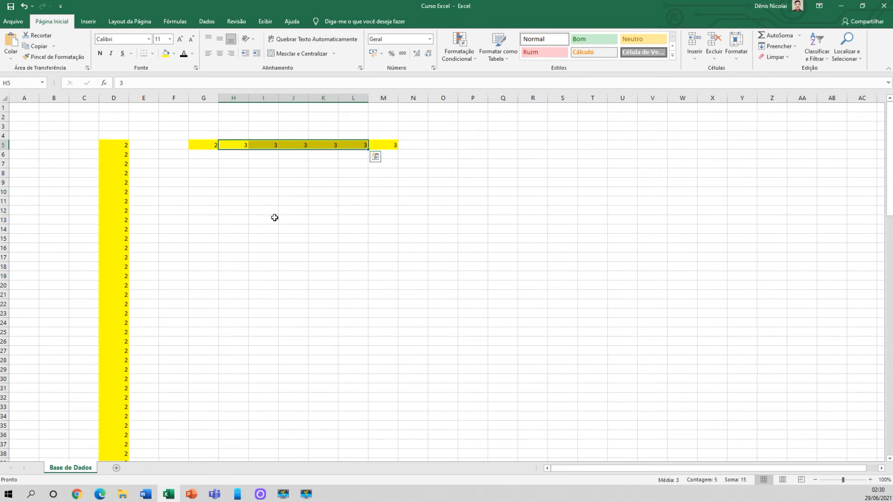
left_click(274, 218)
left_click(204, 182)
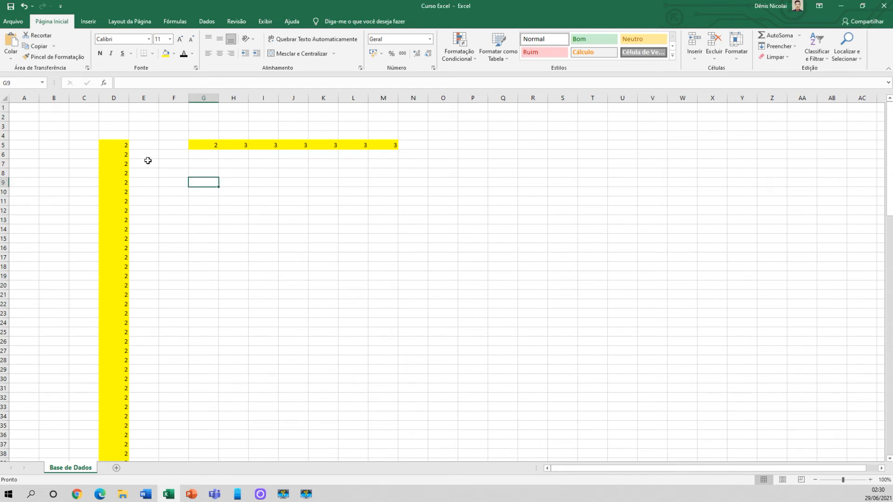
Set the font size of cell D5 to 22
mouse_move(119, 145)
left_mouse_down()
mouse_move(120, 184)
mouse_move(118, 147)
left_mouse_up()
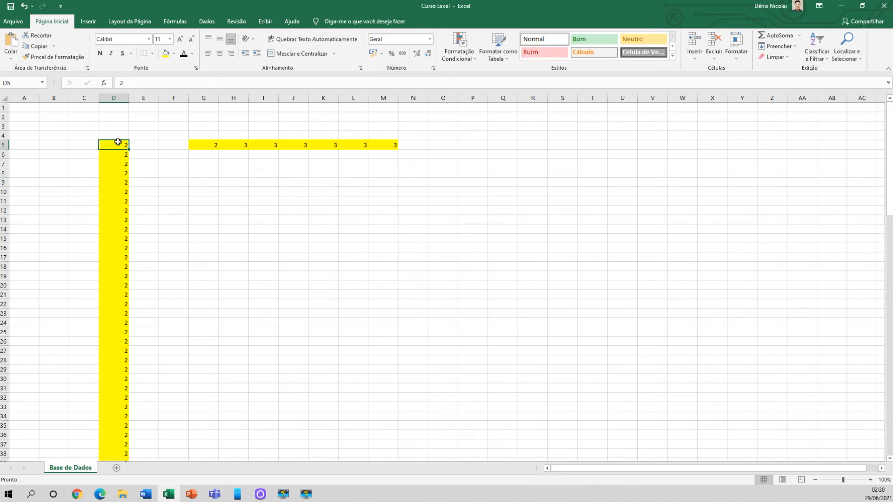
left_click(171, 41)
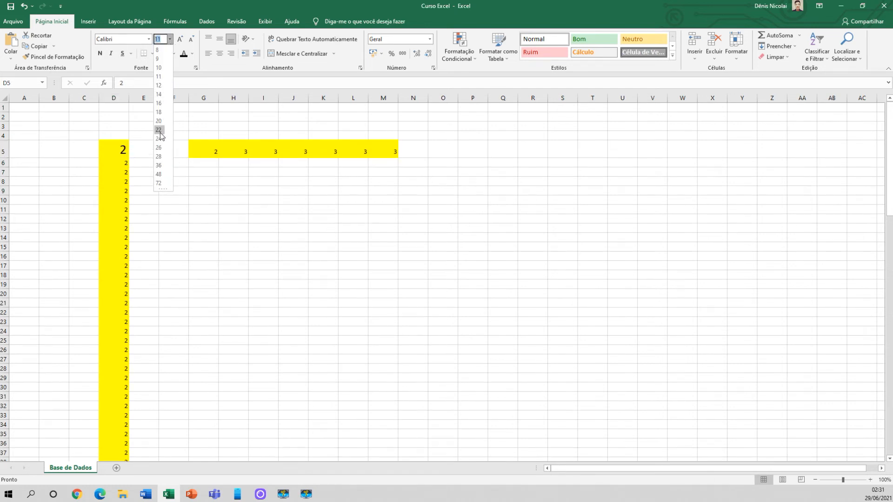
left_click(158, 129)
Enter EXCEL in cell E5
left_click(153, 156)
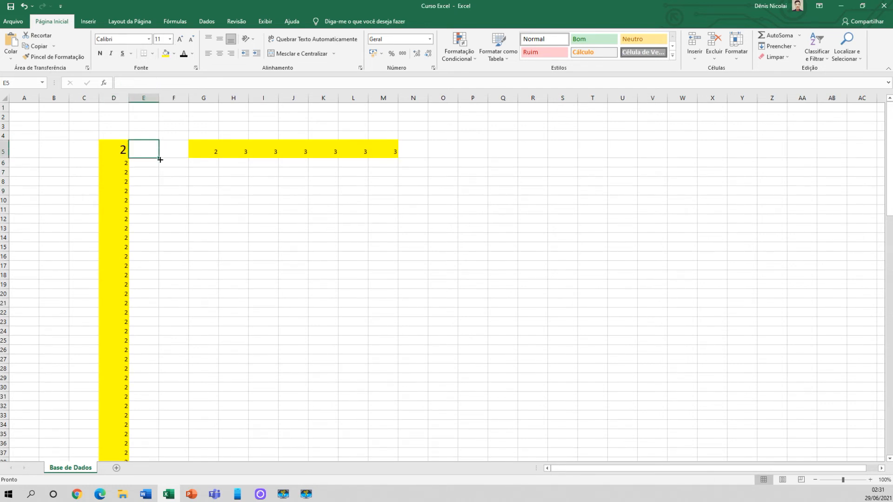
type("EXCEL")
key("Return")
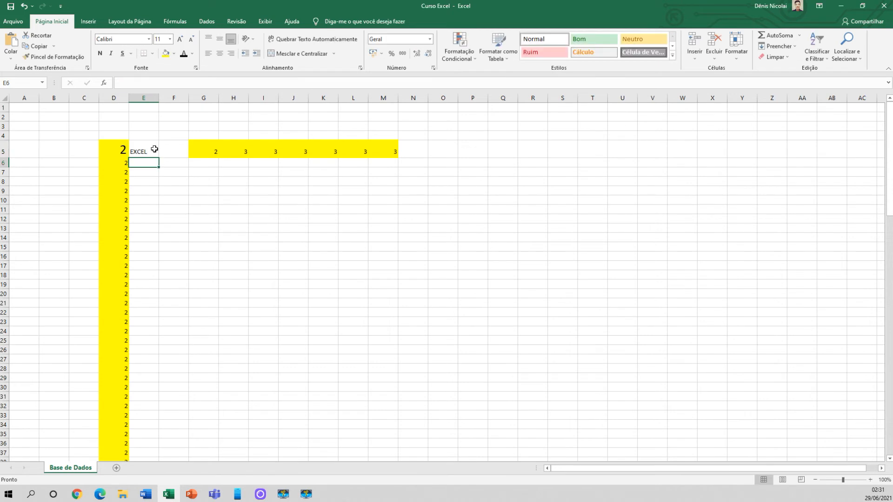
Format the text in E5 with the Arial Black font at size 26
left_click(146, 152)
left_click(170, 39)
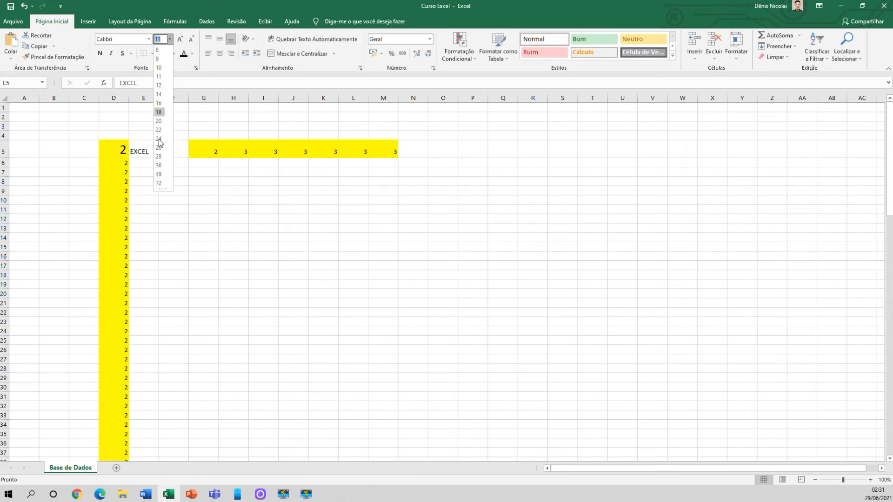
left_click(159, 148)
left_click(149, 39)
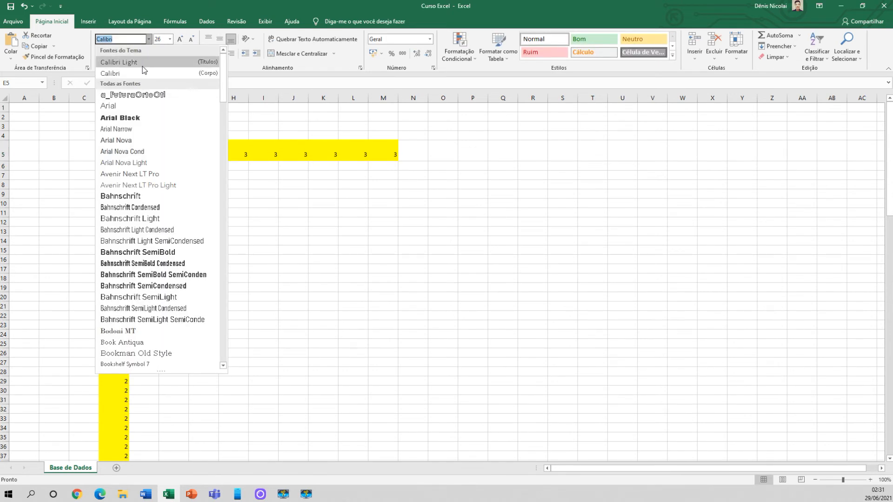
left_click(117, 117)
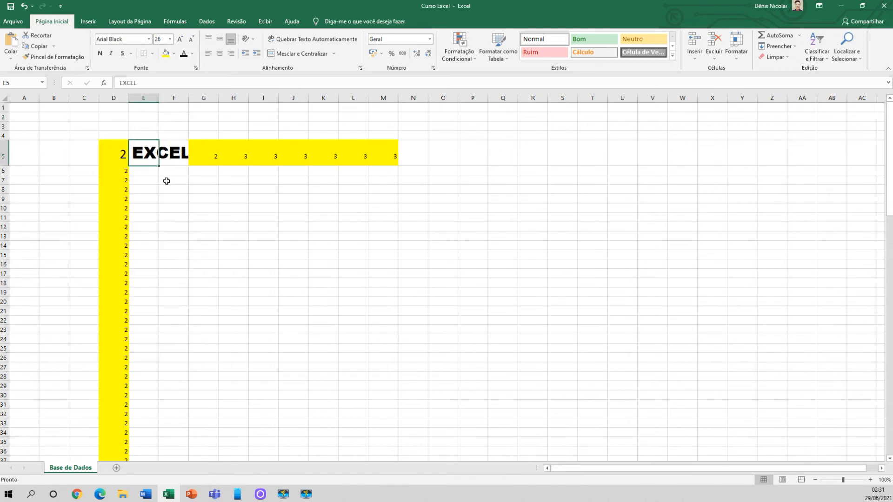
Change the EXCEL text in E5 to the Bahnschrift font and widen column E until the whole word fits
left_click(149, 39)
left_click(147, 197)
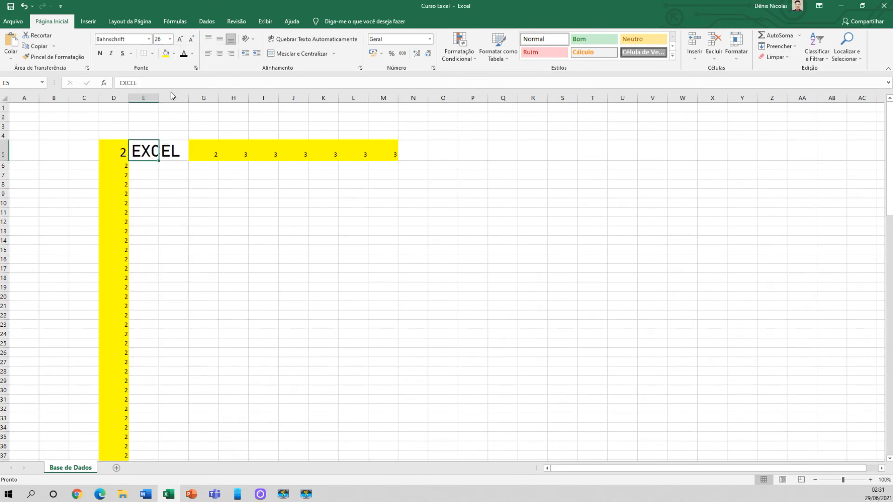
left_click_drag(159, 97, 226, 99)
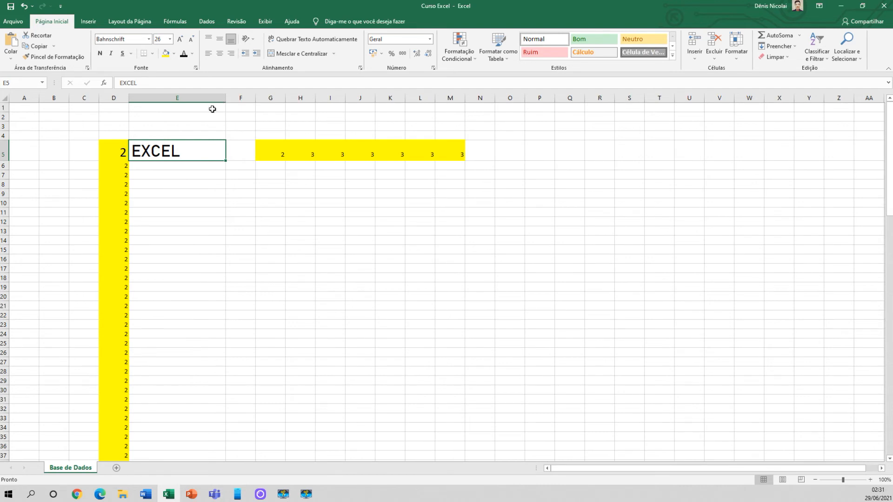
Try the Bahnschrift SemiBold and Calibri fonts on the EXCEL text in E5
left_click(151, 40)
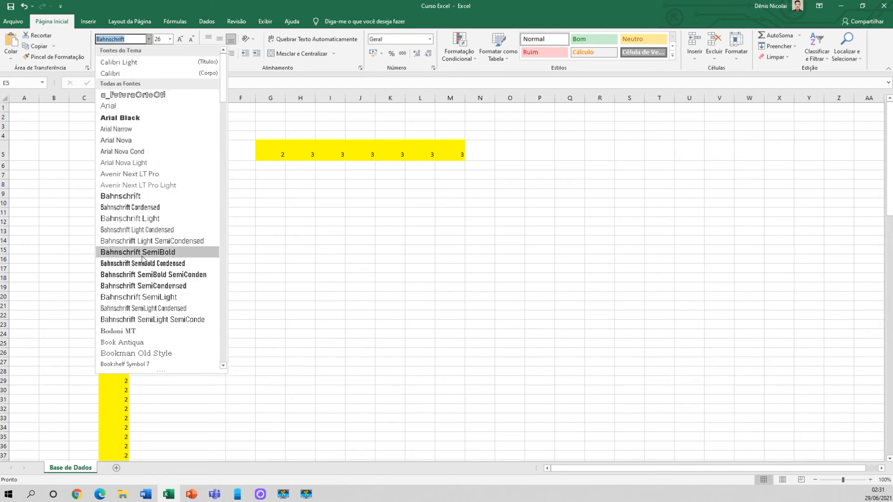
left_click(155, 247)
left_click(149, 40)
left_click(120, 74)
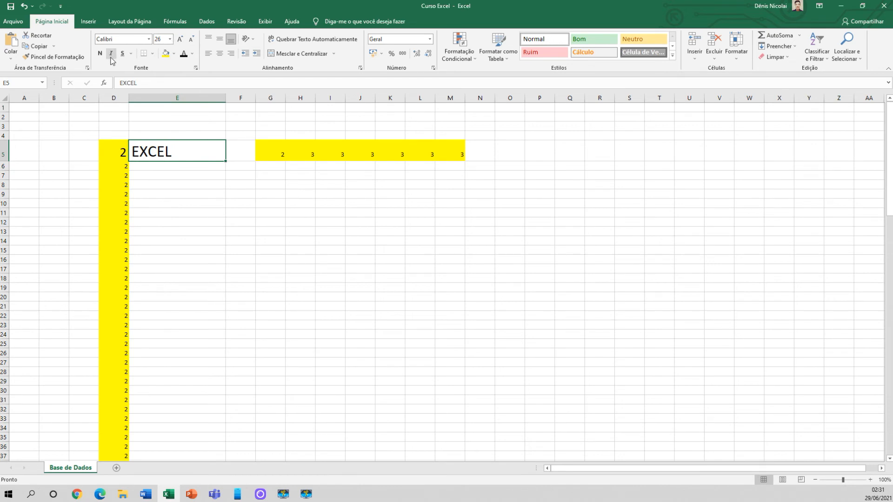
Set the font of the EXCEL text in E5 to Calibri Light
key("Down")
key("Down")
key("Down")
left_click(171, 155)
left_click(148, 40)
left_click(141, 62)
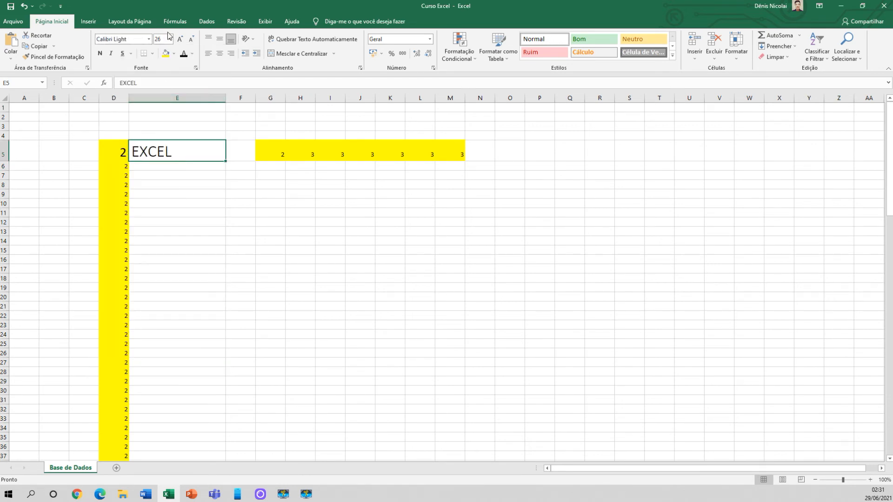
Set the font size of the EXCEL text in E5 to 48 from the preset sizes
double_click(179, 156)
left_click(192, 194)
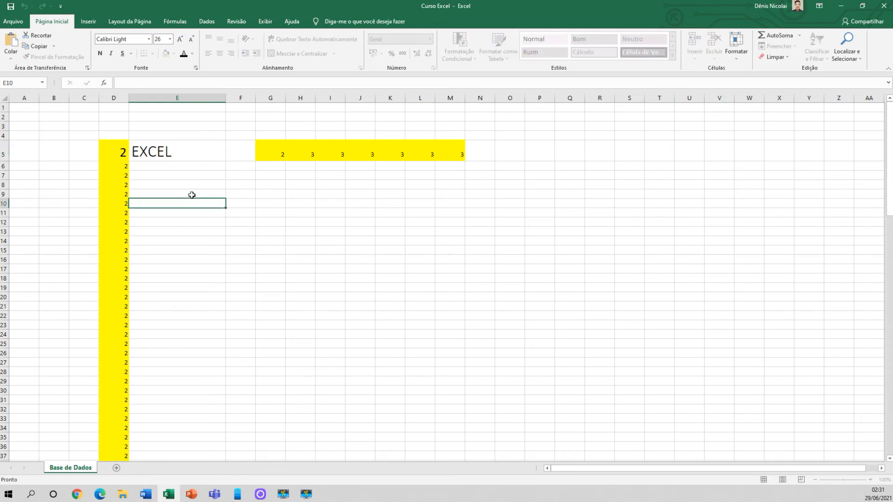
left_click(176, 155)
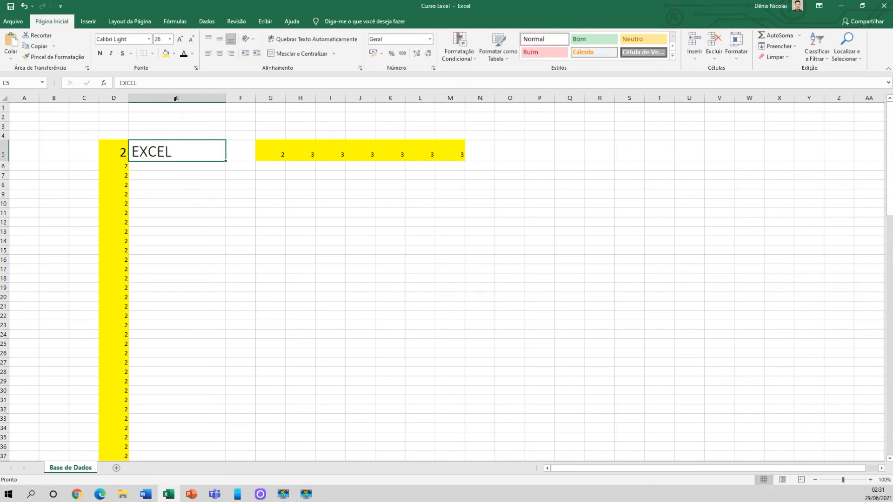
left_click(170, 40)
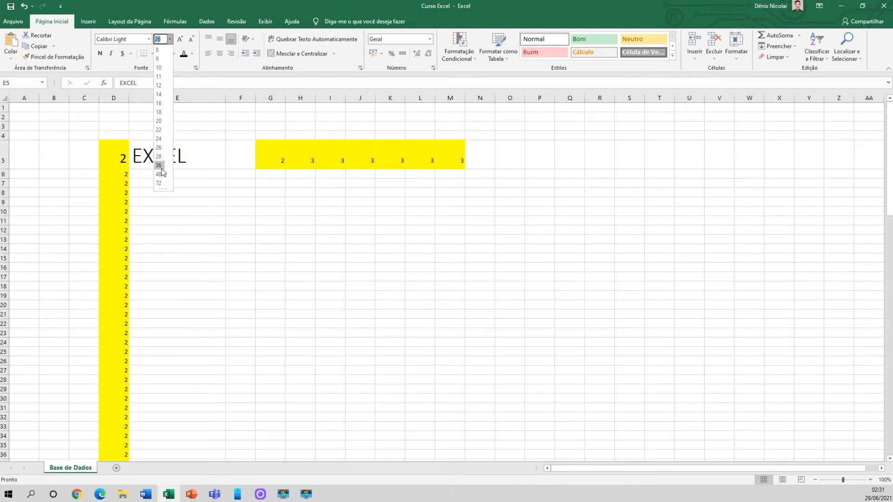
left_click(158, 175)
Enter a custom font size of 40 for the EXCEL text in E5
left_click(169, 40)
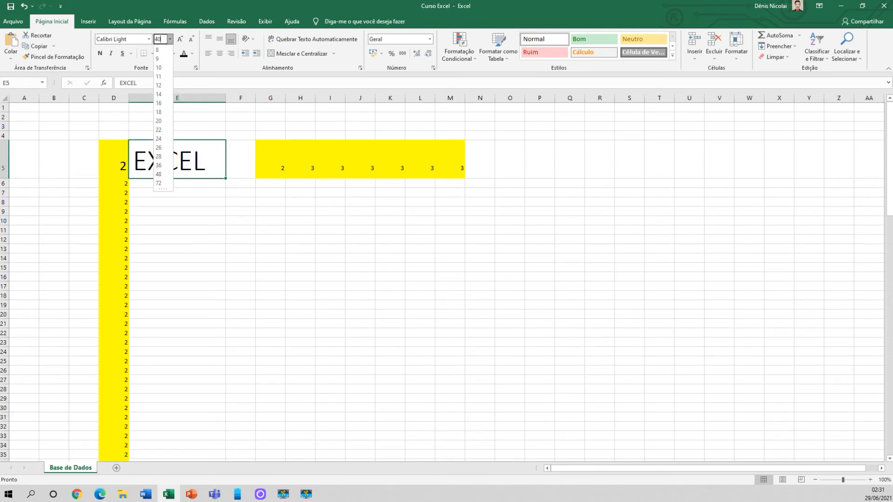
left_click(161, 39)
left_click(170, 196)
left_click(171, 161)
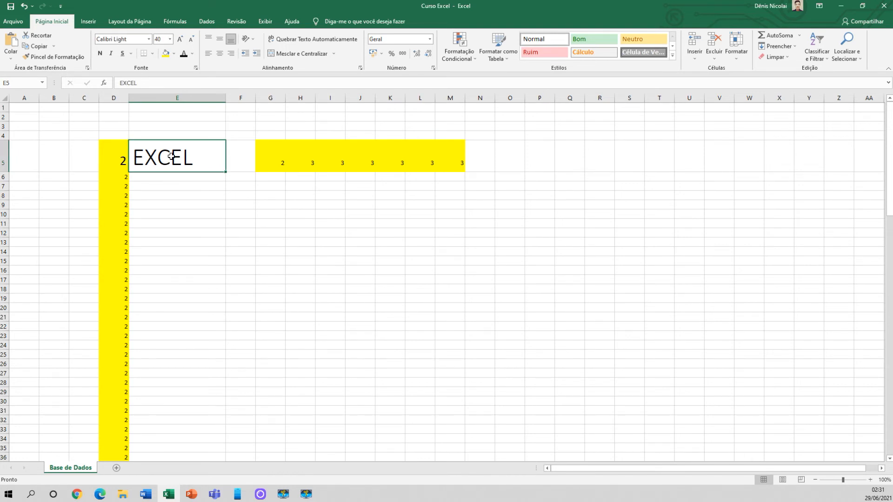
Increase the font size of E5 stepwise up to 72 and decrease it stepwise again, ending at size 36
left_click(180, 40)
left_click(180, 39)
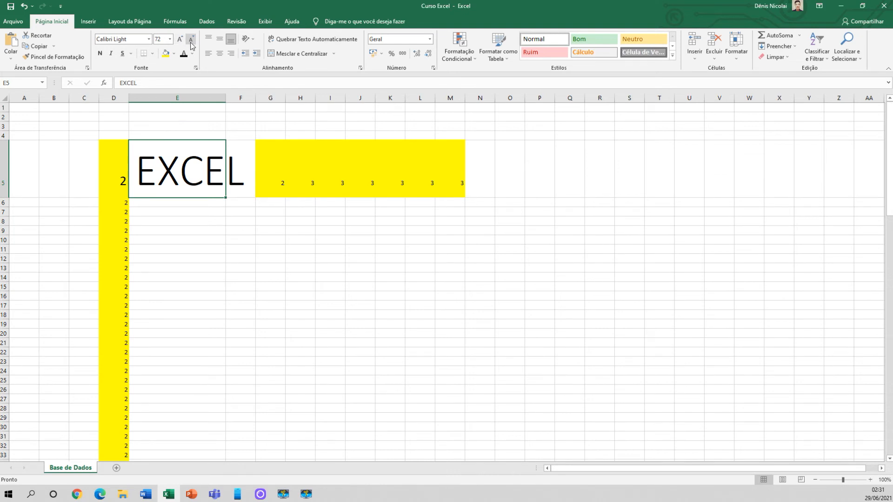
left_click(191, 40)
left_click(191, 40)
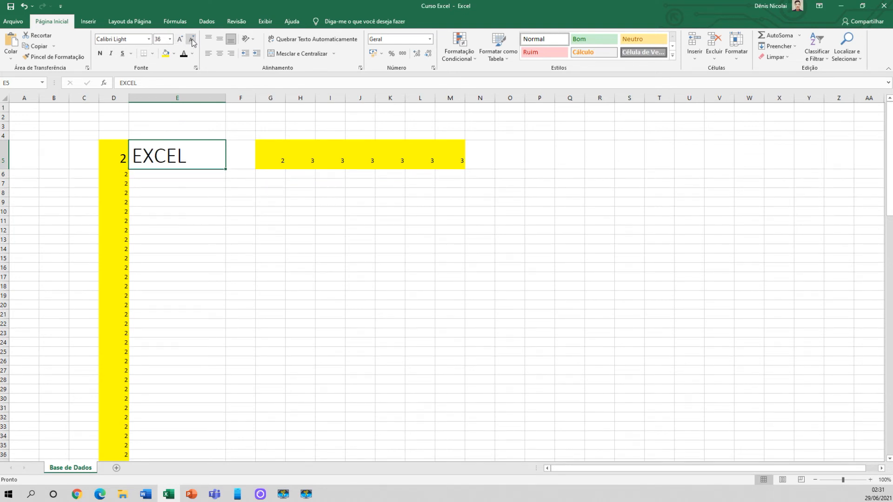
left_click(181, 40)
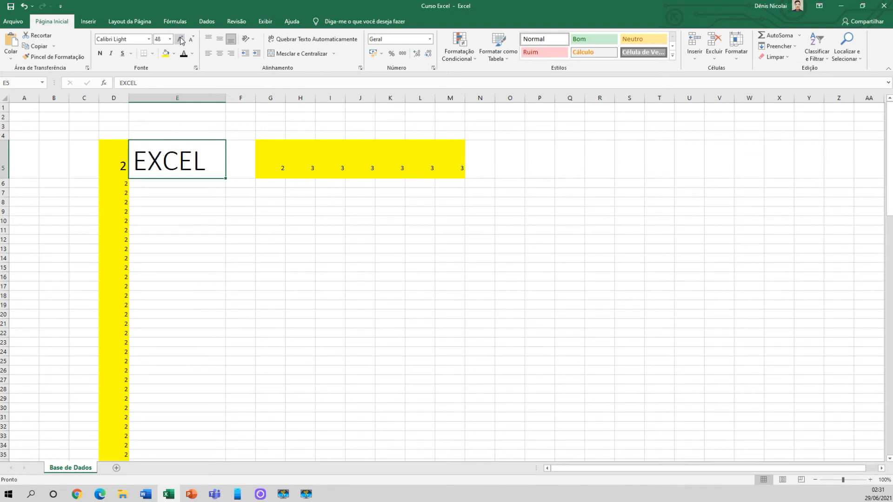
left_click(180, 40)
left_click(192, 40)
left_click(192, 40)
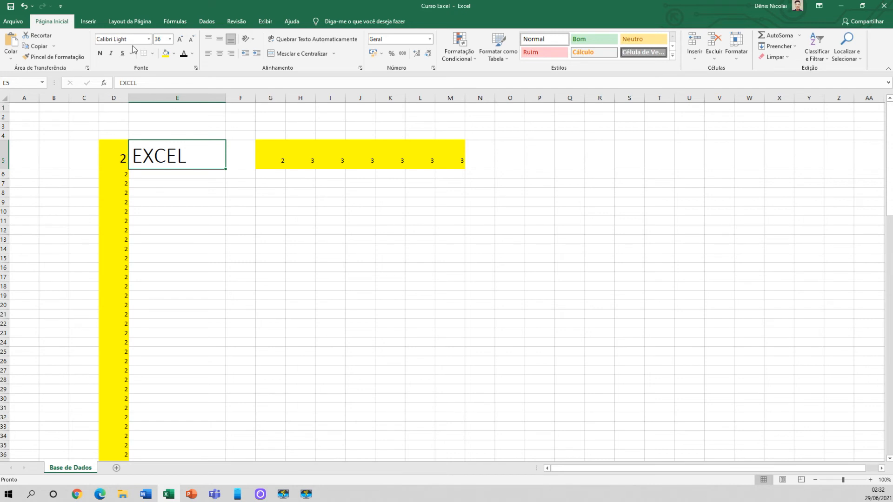
Select the cells from D5 across to I5, and then the cells from D5 down to D20
left_click_drag(200, 186, 197, 193)
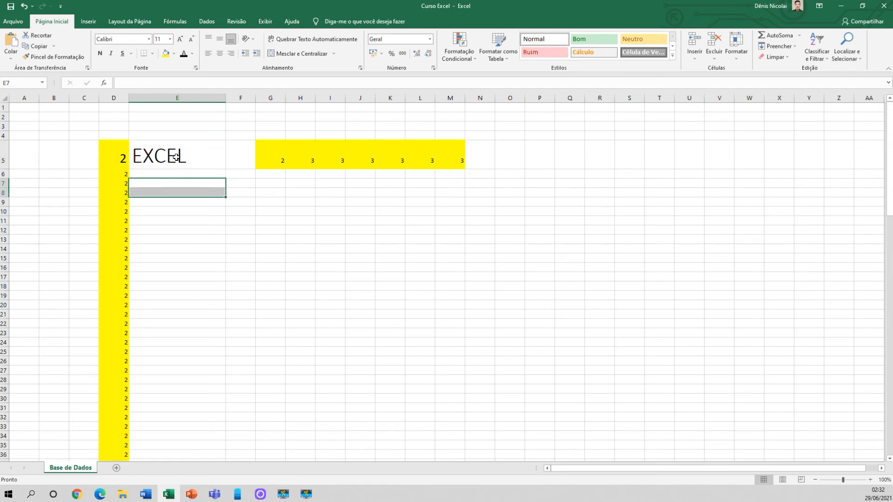
left_click_drag(122, 157, 331, 163)
left_click(189, 183)
left_click_drag(114, 149, 115, 304)
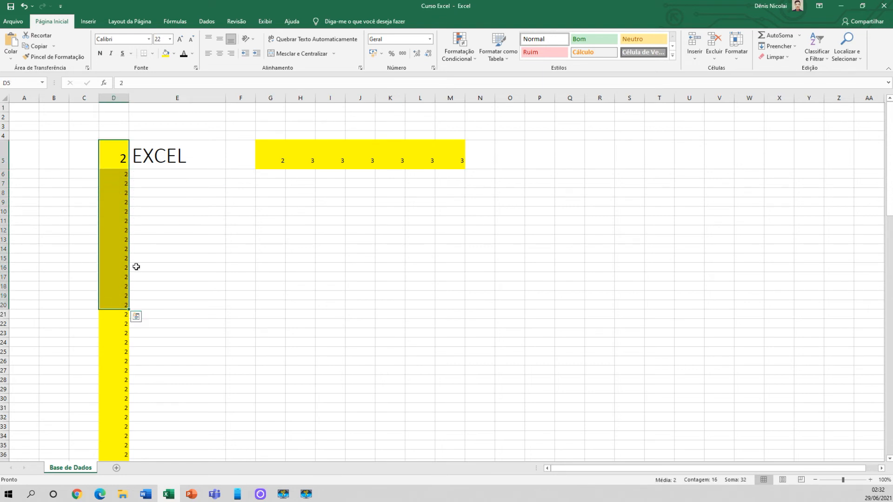
left_click(156, 182)
left_click(207, 202)
left_click_drag(201, 192, 244, 193)
left_click(243, 181)
left_click(203, 174)
left_click(237, 193)
left_click(185, 192)
Fill the range D6:G14 with yellow and clear the selection
left_click_drag(124, 173, 279, 250)
left_click(165, 53)
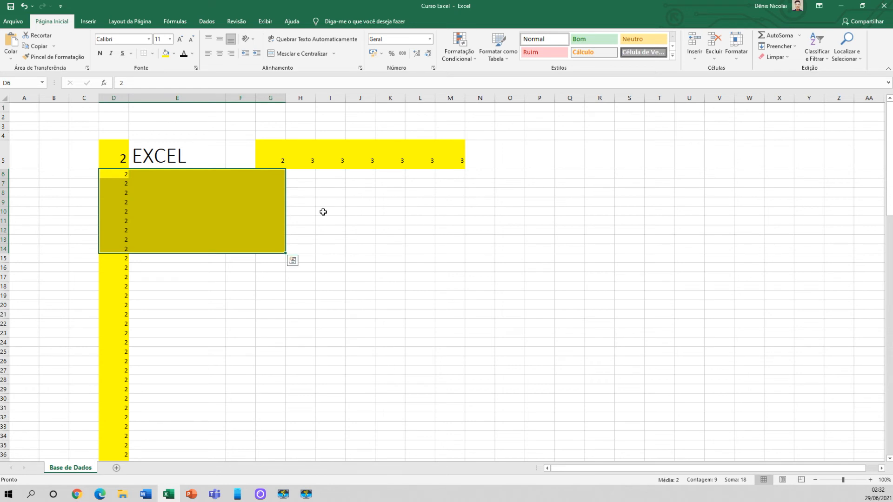
left_click(321, 211)
left_click(265, 174)
left_click_drag(269, 194, 129, 242)
left_click(321, 238)
left_click(189, 190)
Enter the value 3 in cells E6 to E13 and extend it down to E14
left_click(218, 175)
type("3 3 3 3 3 3 3 3")
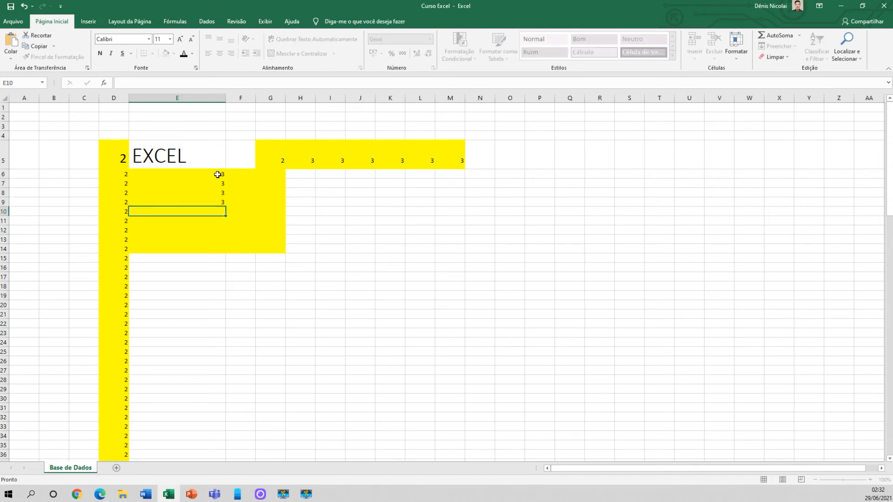
left_click(210, 239)
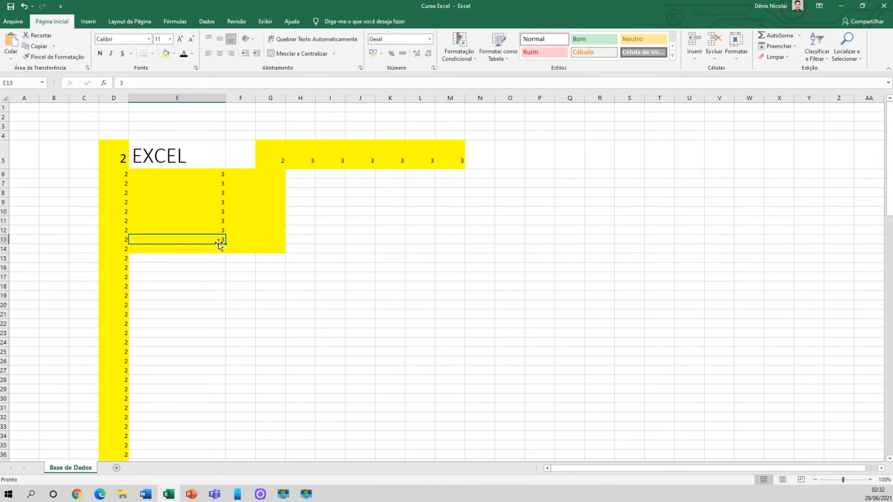
left_click_drag(226, 245, 226, 252)
left_click(201, 211)
Centre the values in D6:F14, and then align them to the right of their cells
left_click_drag(119, 176, 245, 250)
left_click(220, 55)
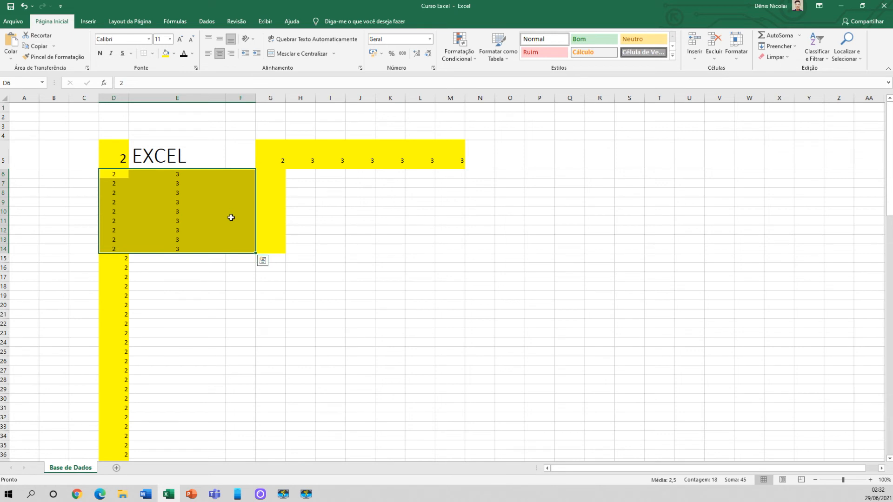
left_click(231, 54)
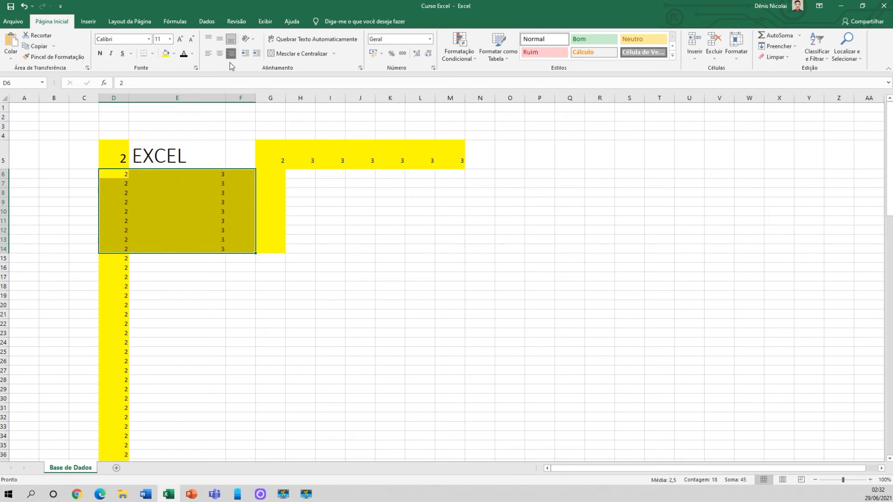
left_click(243, 221)
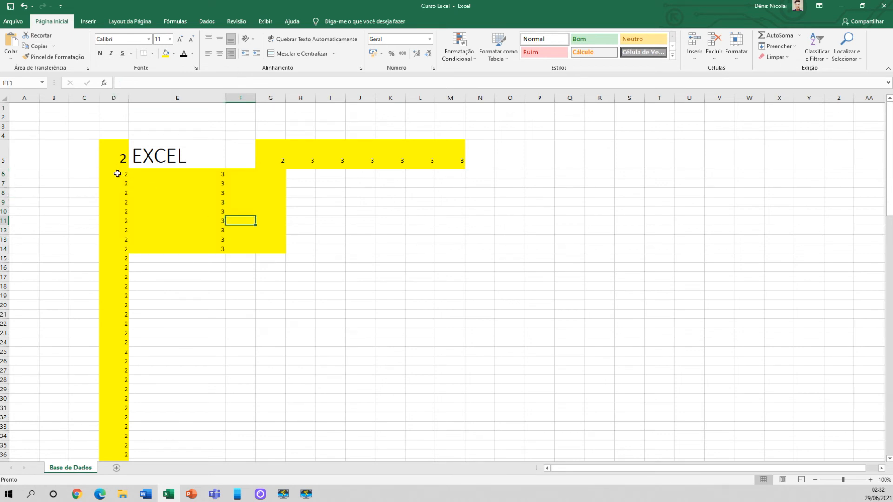
left_click(153, 175)
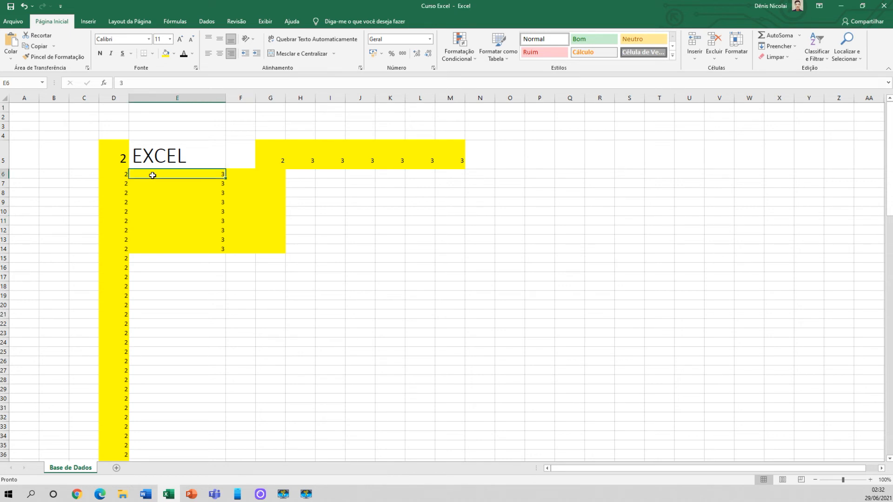
left_click(239, 174)
left_click(175, 182)
left_click(171, 193)
left_click(175, 221)
left_click(204, 238)
left_click(250, 238)
left_click(251, 190)
left_click(271, 184)
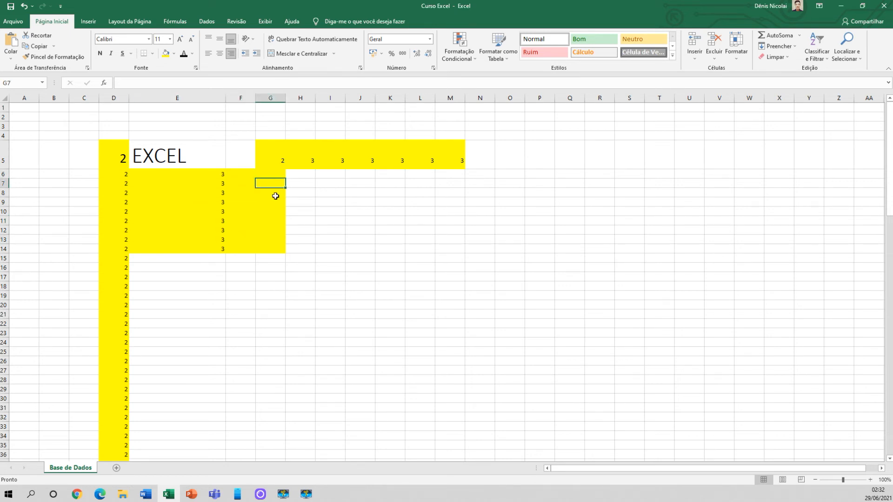
left_click(277, 250)
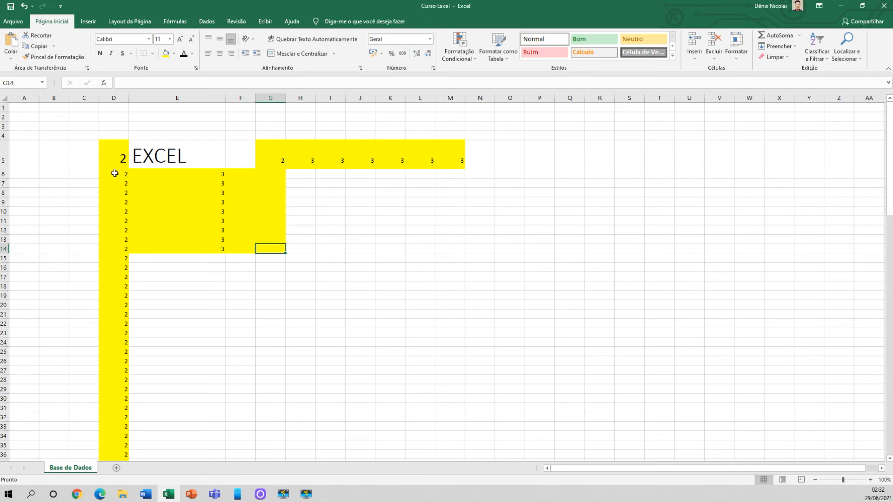
Select growing blocks of cells starting at D6, and then select the range E6:O27
left_click_drag(111, 173, 117, 244)
left_click(114, 172)
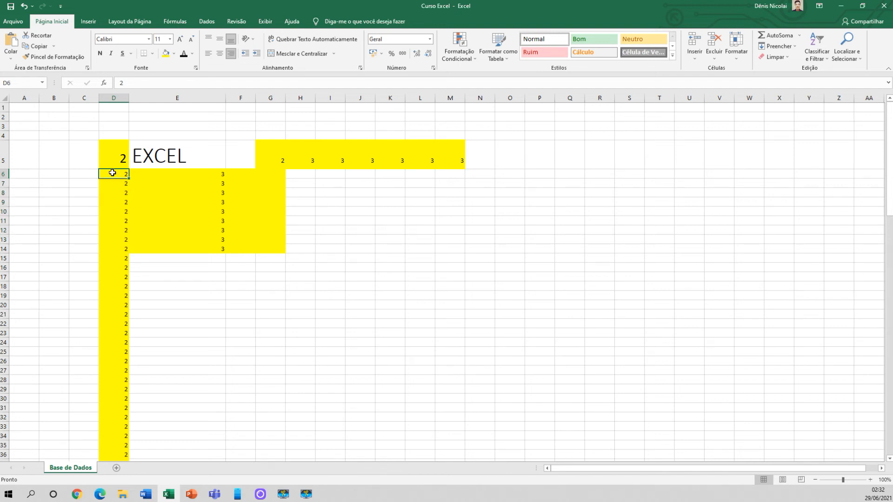
left_click_drag(112, 173, 144, 251)
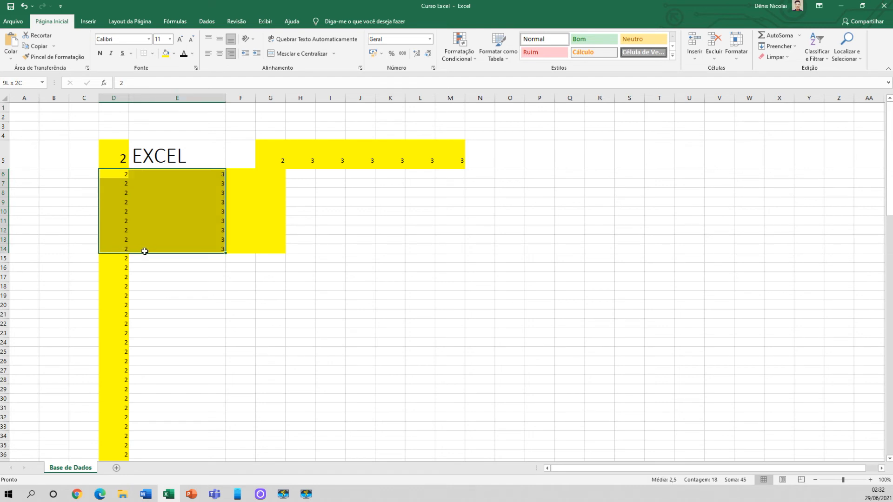
left_click_drag(209, 248, 436, 385)
left_click(216, 230)
left_click(153, 174)
left_click_drag(153, 179, 515, 369)
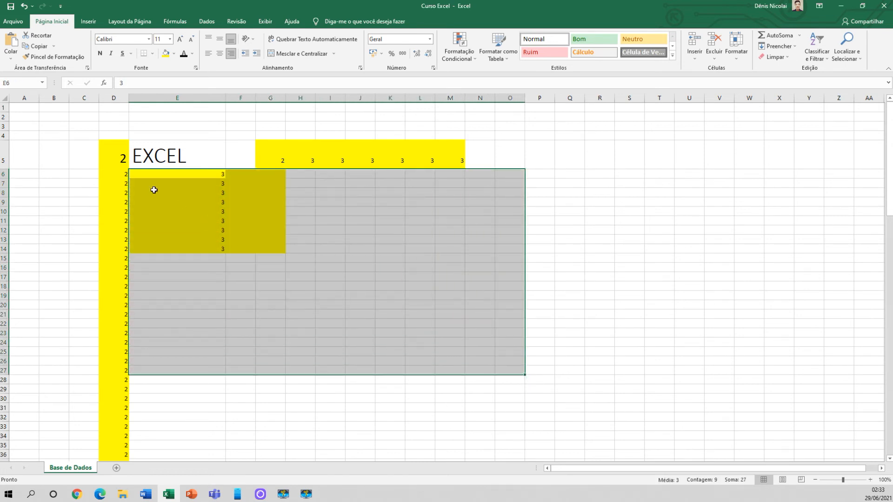
Select the yellow block from D6 to G14 and reduce the selection to D6 again
left_click(115, 173)
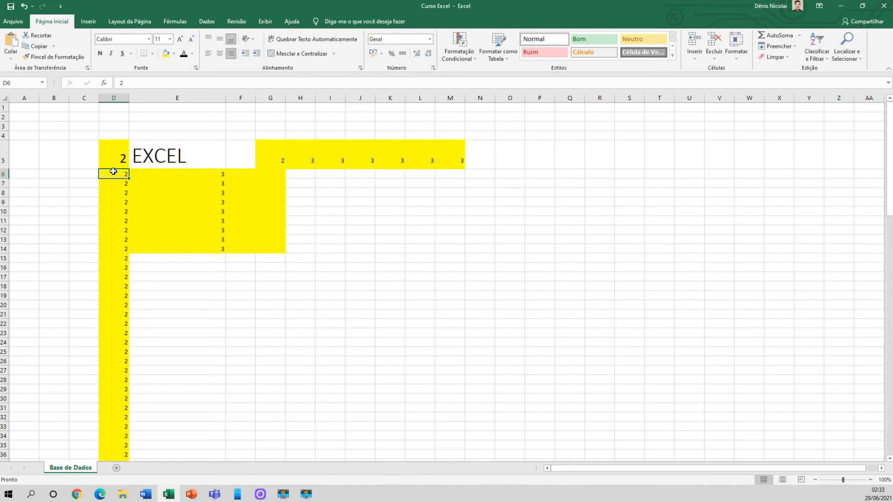
left_click(275, 248)
left_click_drag(113, 174, 265, 249)
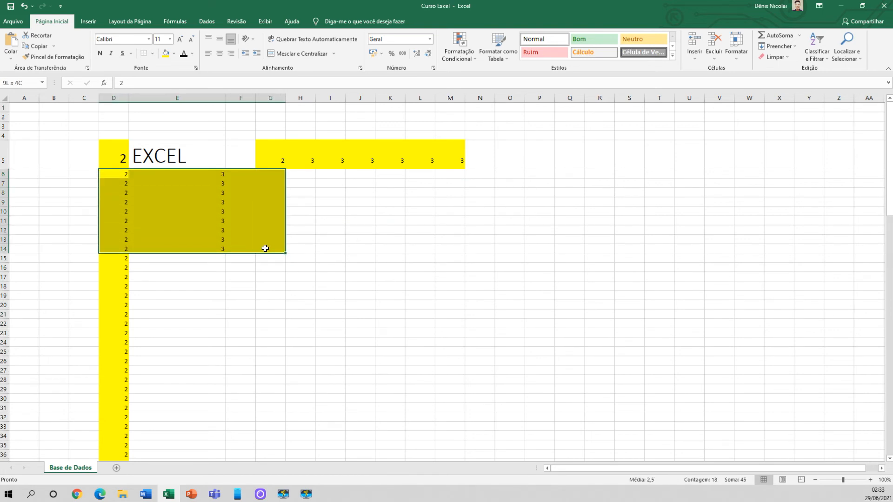
left_click(123, 175)
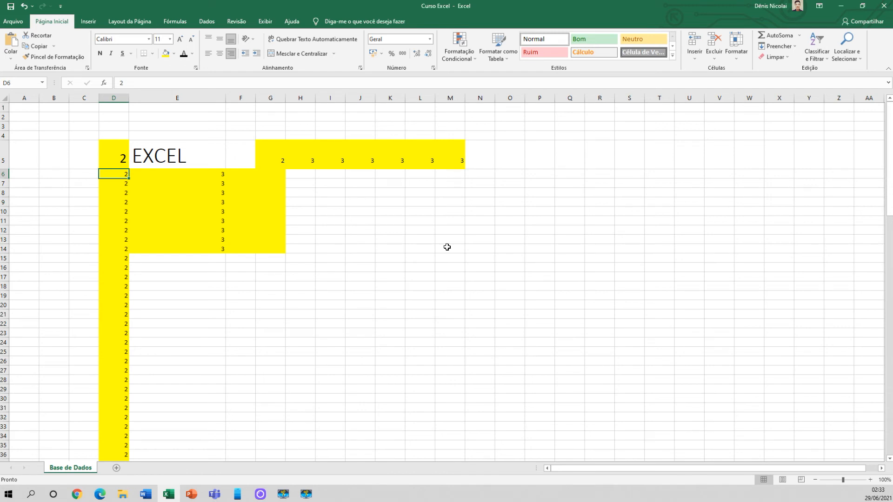
Select E6:E14 and fill its values across through column G
left_click(213, 174)
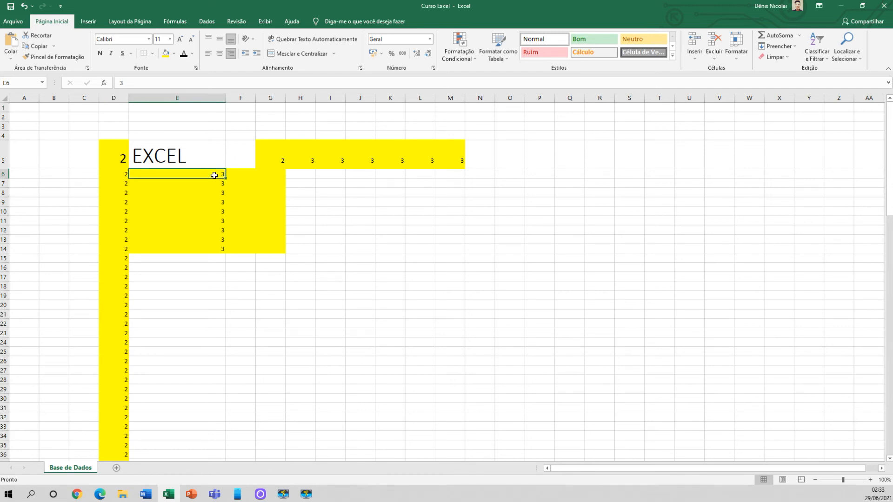
left_click_drag(195, 177, 192, 246)
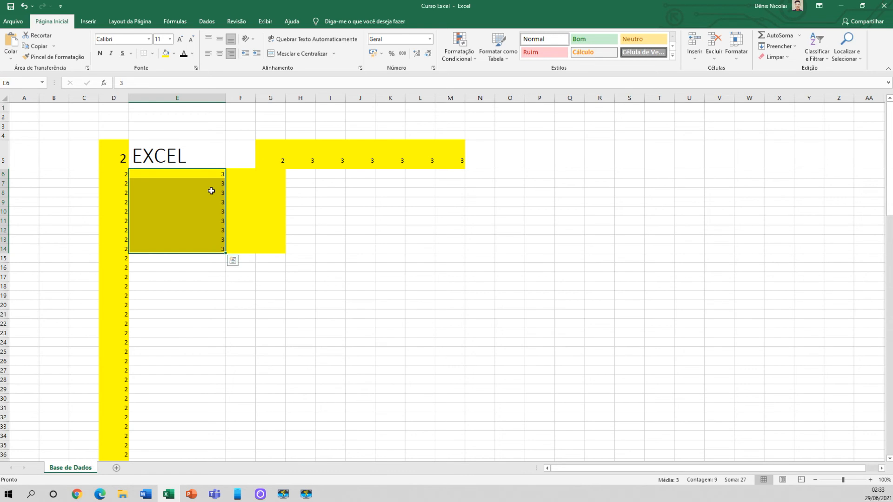
scroll(212, 191, "right", 2)
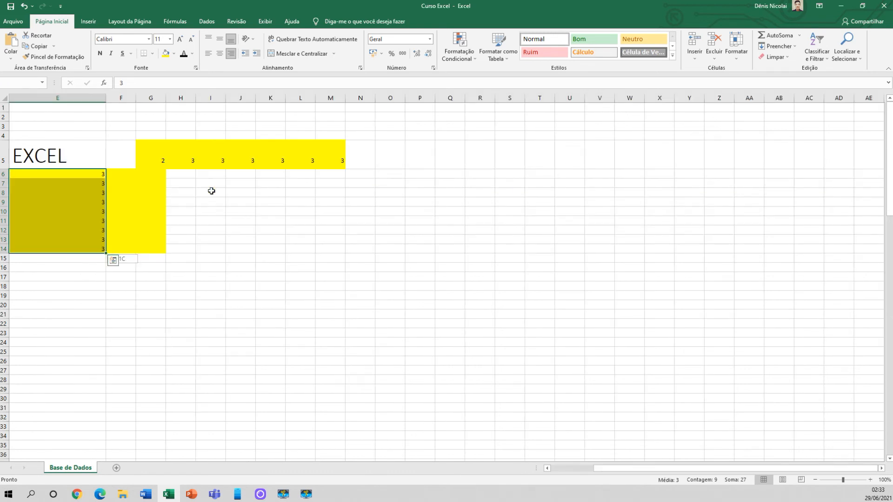
left_click_drag(625, 473, 583, 472)
left_click(218, 175)
left_click_drag(215, 195, 274, 251)
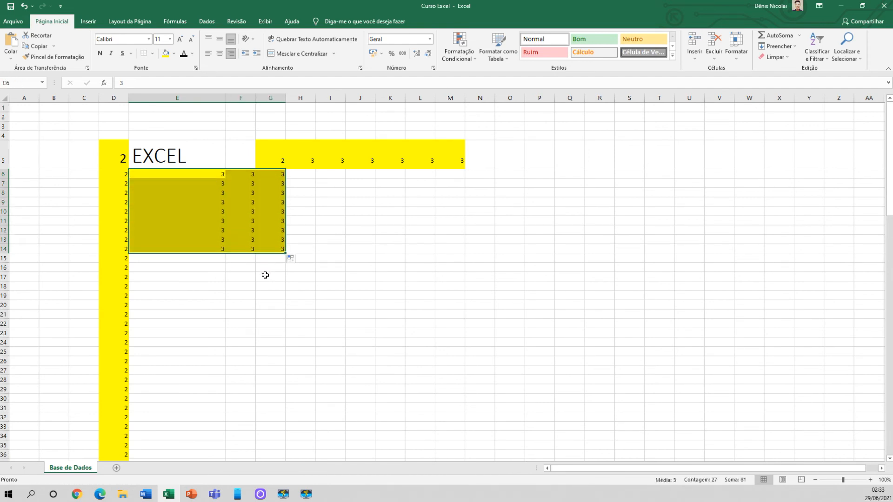
Undo the last fill across, and then fill the 3s from column E down to row 19 and across through column G
left_click(265, 275)
key("ctrl+z")
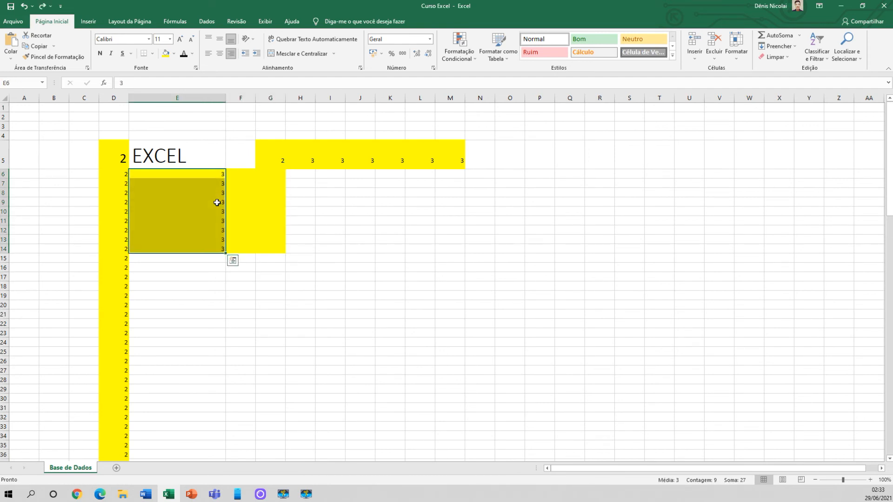
left_click(221, 249)
left_click_drag(225, 253, 226, 298)
left_click_drag(205, 174, 275, 300)
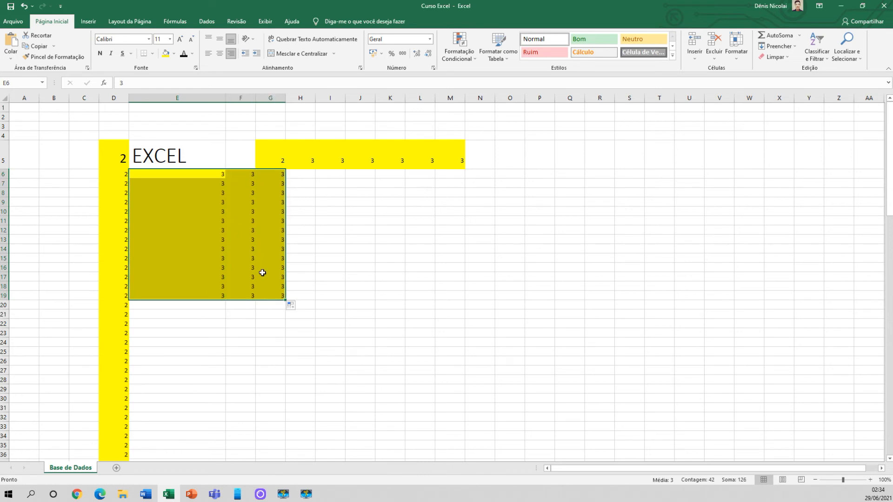
left_click(340, 232)
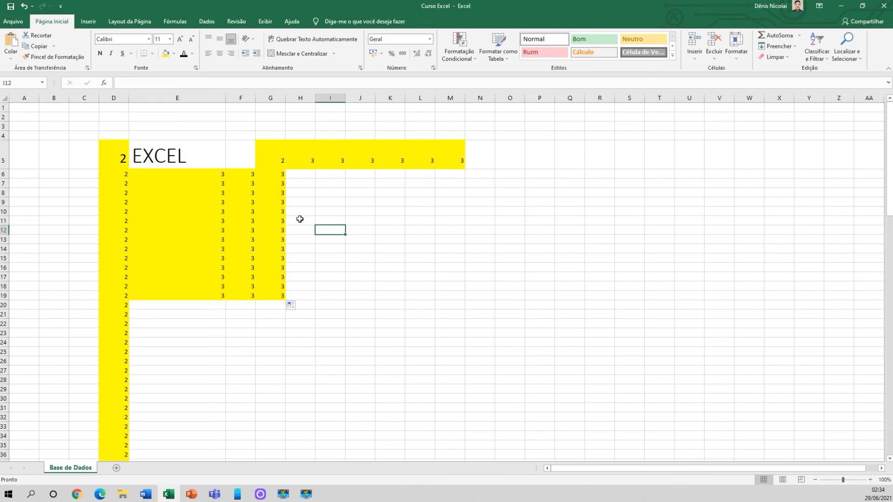
Starting at E6, select the filled values down to row 19, and extend the selection across to column G
left_click(184, 177)
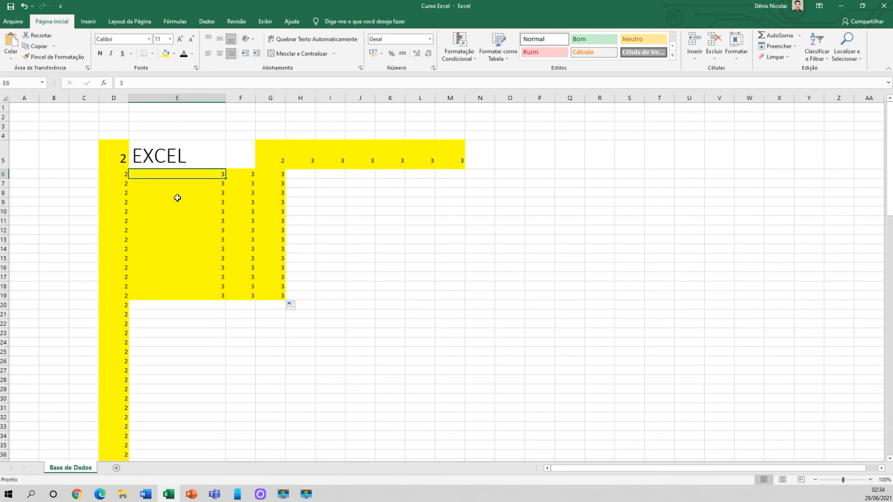
key("ctrl+shift+Down")
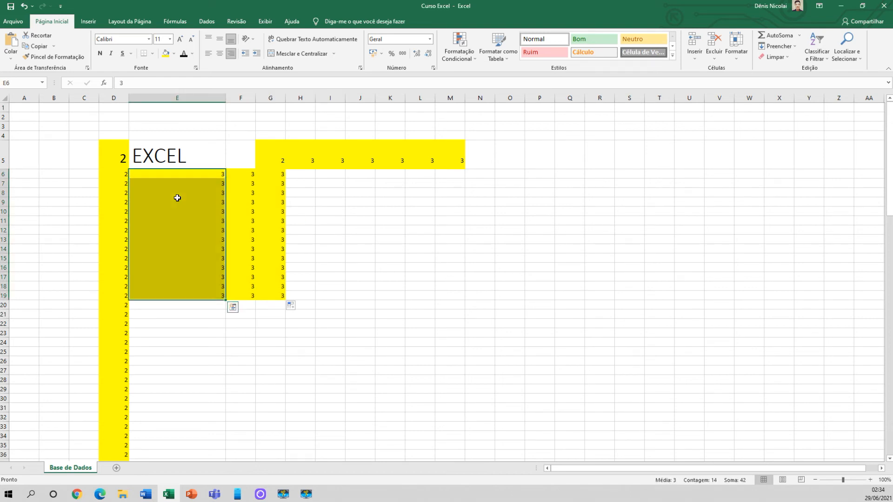
key("shift+Right")
key("shift+Right")
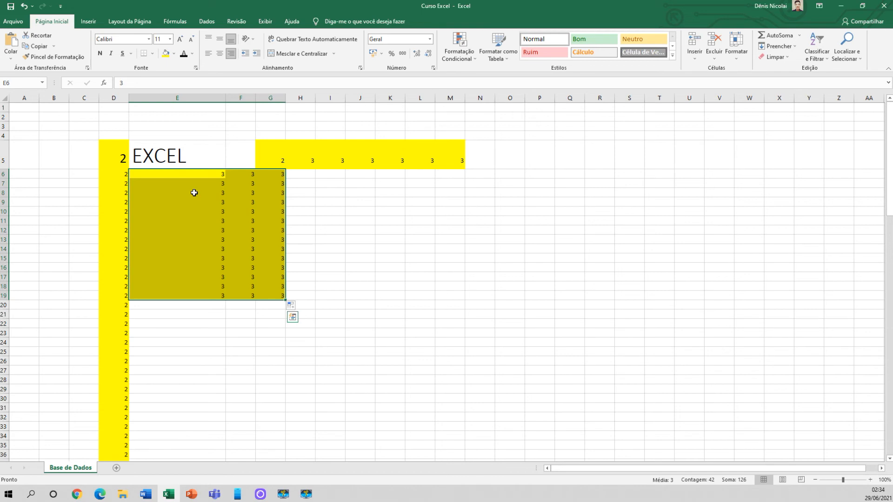
Apply all borders to the selected block E6:G19
left_click(154, 56)
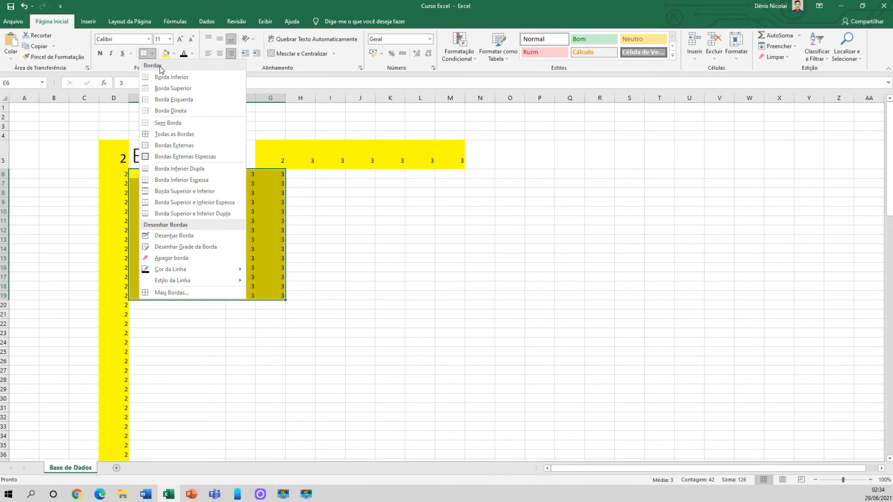
left_click(177, 135)
left_click(205, 258)
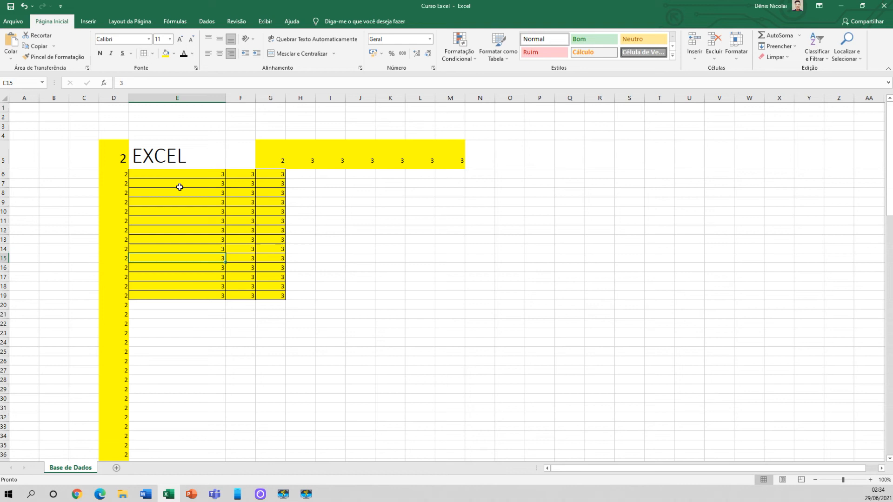
Select E6:G19 again and remove all of its borders
left_click_drag(174, 176, 275, 296)
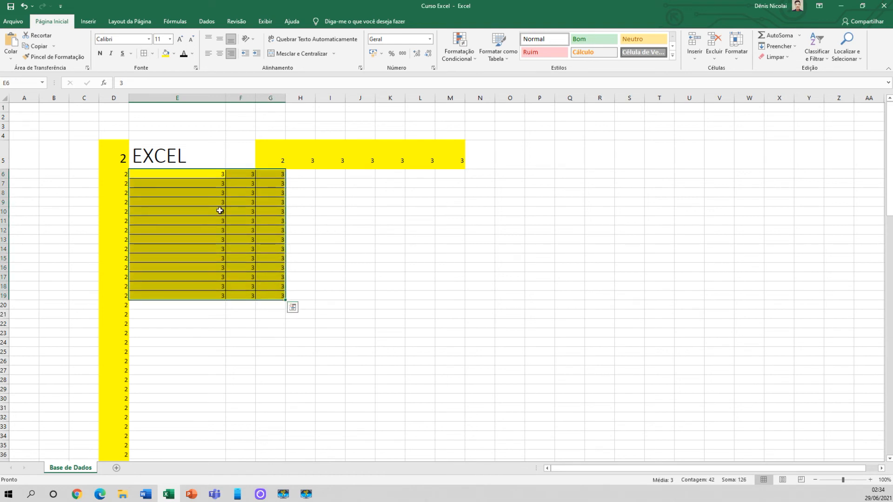
left_click(154, 54)
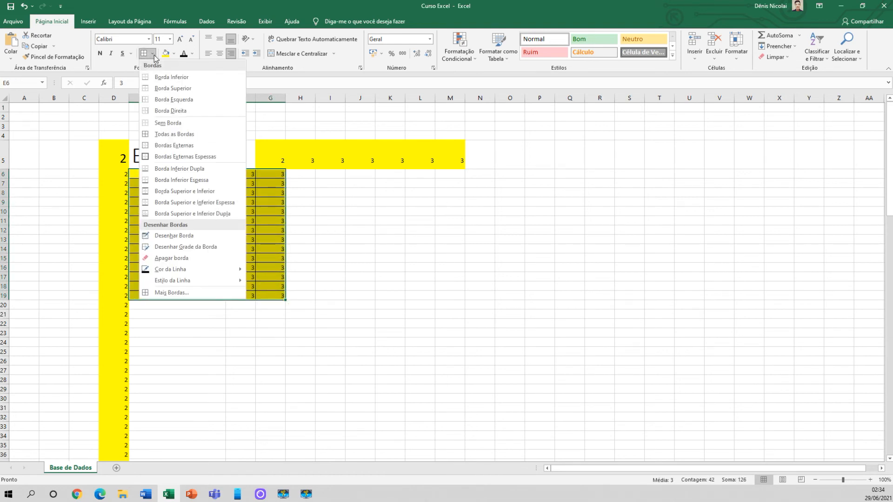
left_click(165, 123)
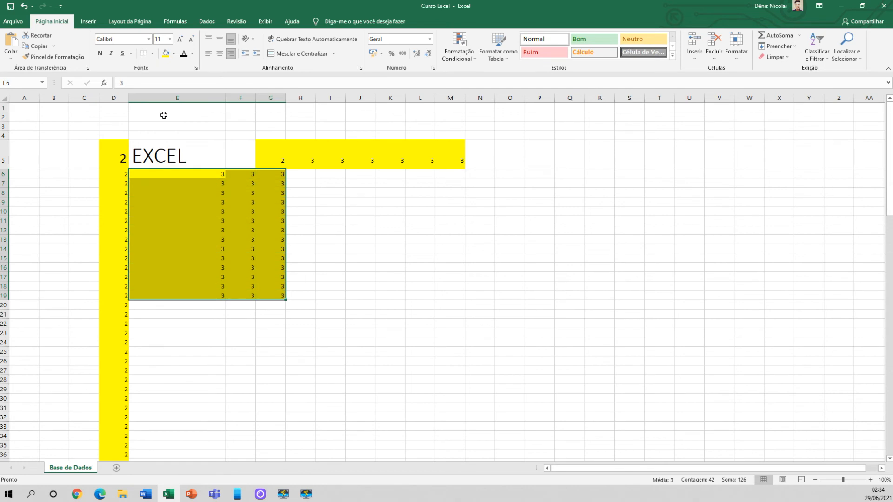
Put thick outside borders around the block E6:G19
left_click(152, 174)
left_click_drag(152, 175, 271, 295)
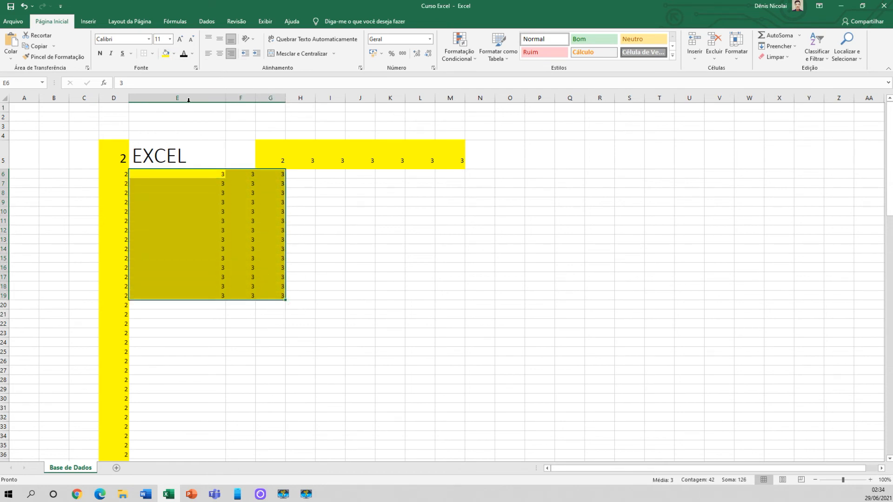
left_click(152, 53)
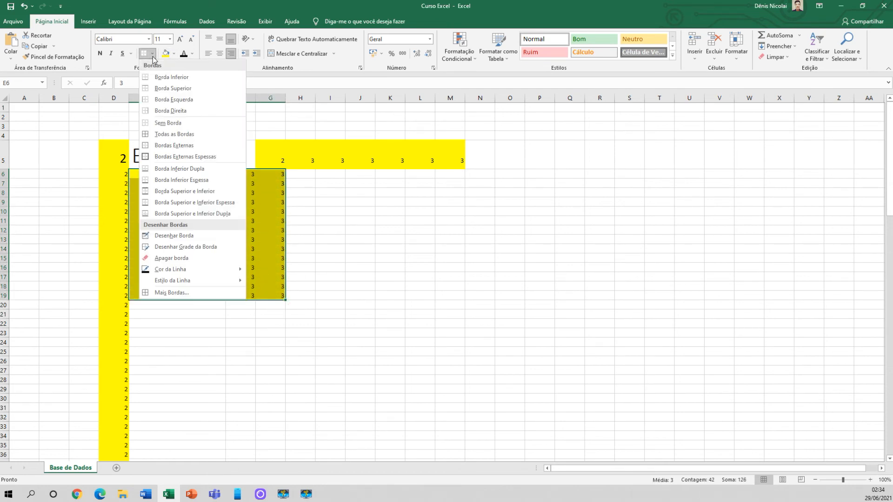
left_click(175, 156)
left_click(328, 230)
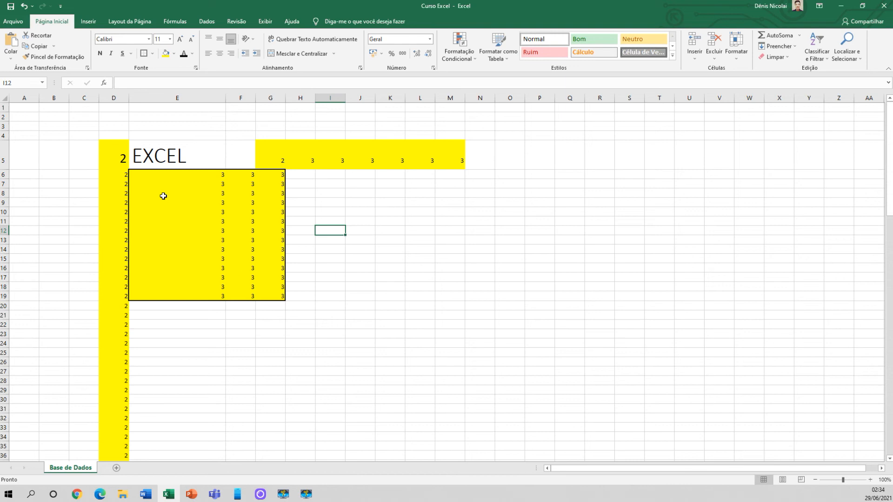
Put thick outside borders around the range E10:F11 and around cell E15
left_click_drag(189, 212, 240, 220)
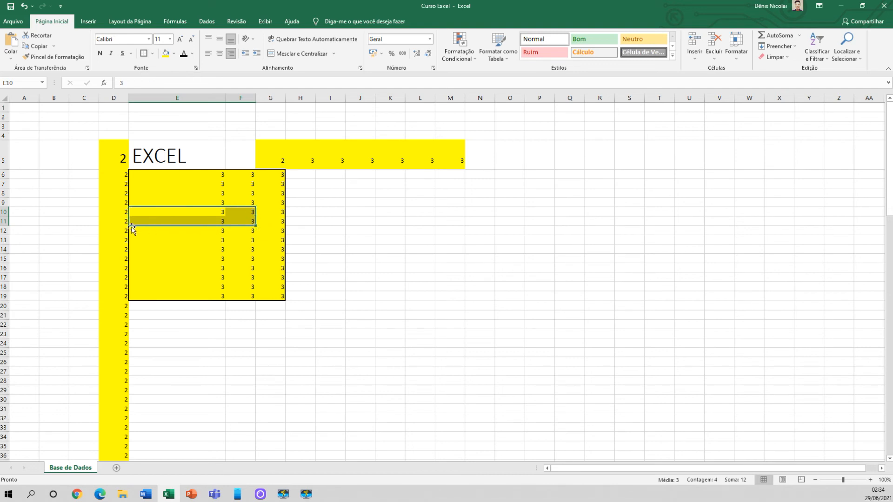
left_click(144, 54)
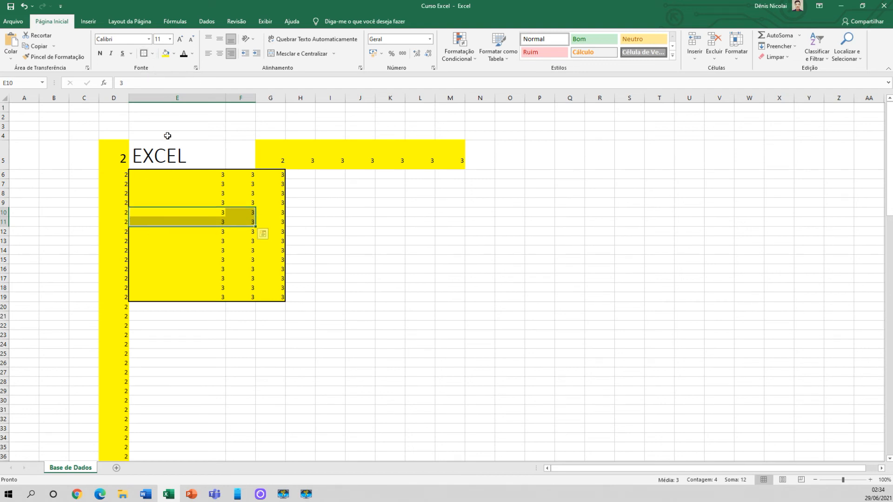
left_click(356, 223)
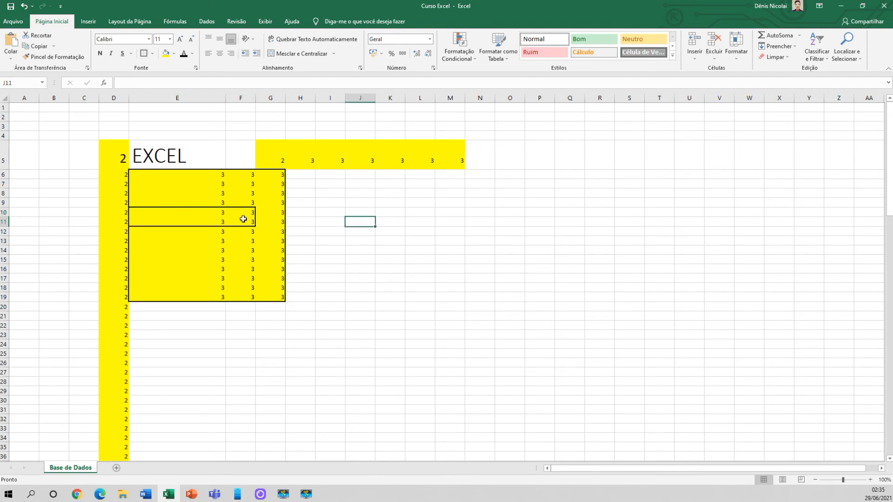
left_click(217, 261)
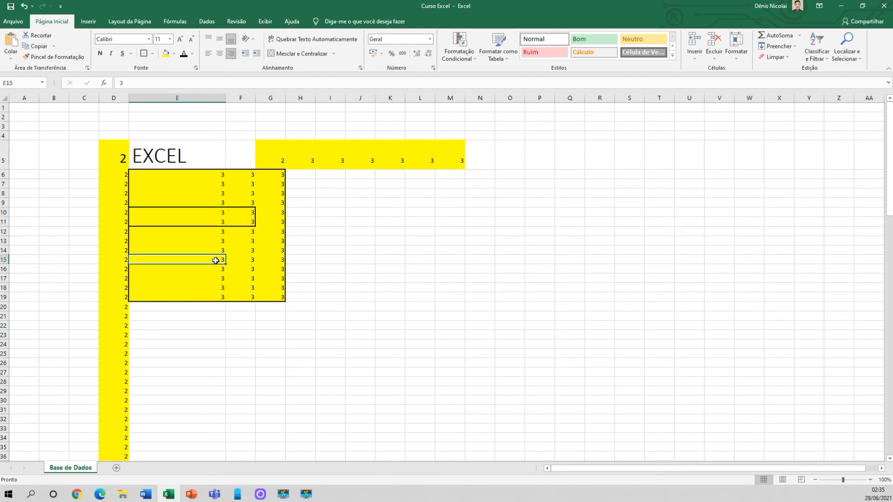
left_click(142, 54)
left_click(353, 239)
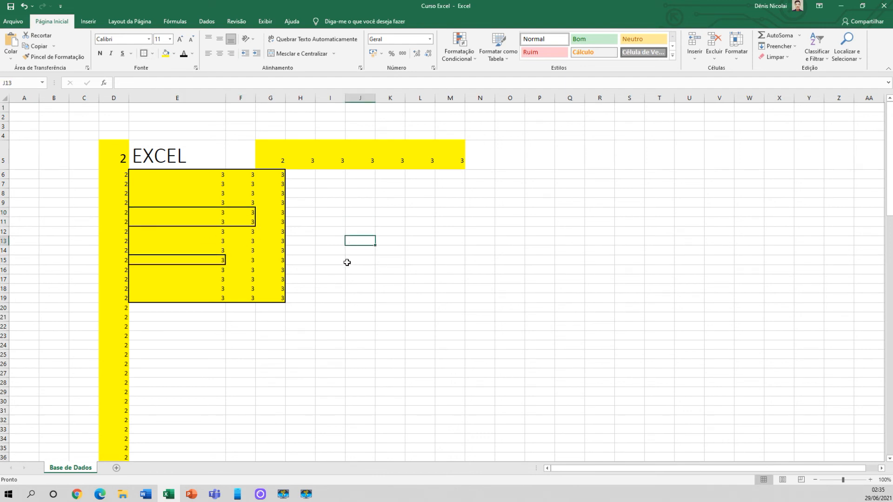
left_click(194, 259)
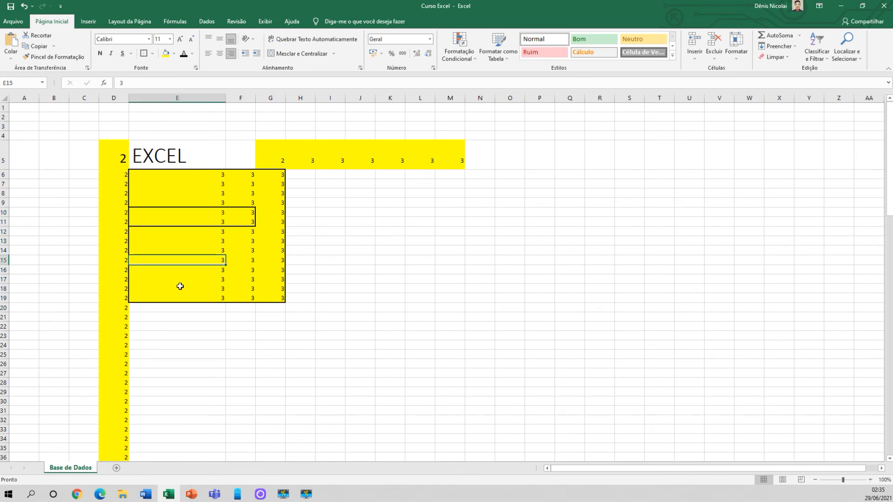
Apply all borders to the range E6:N9
left_click_drag(172, 177, 479, 201)
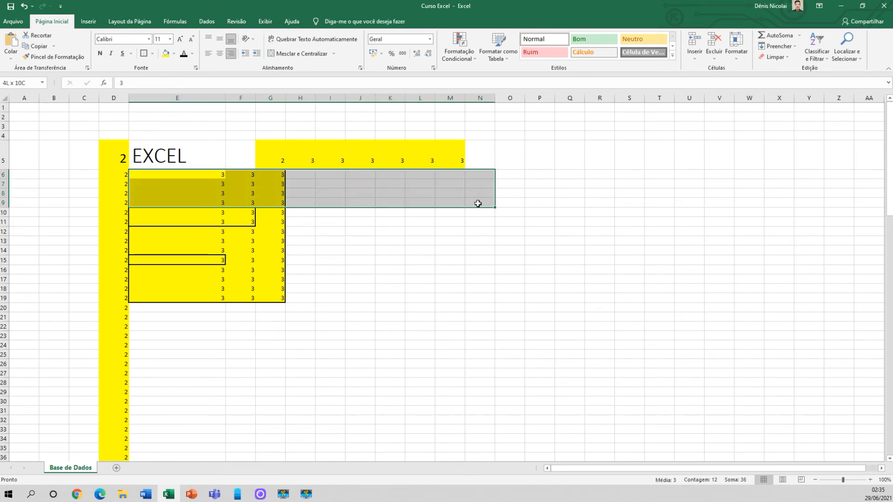
left_click(153, 54)
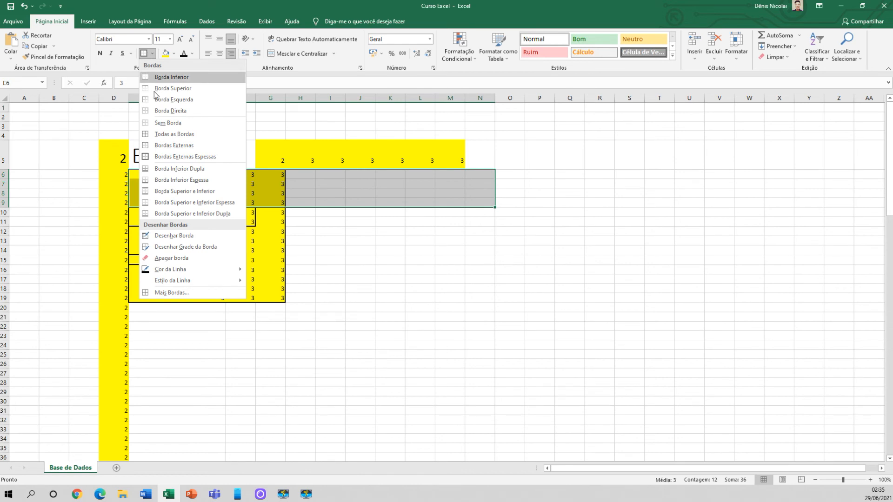
left_click(165, 135)
left_click(342, 277)
left_click_drag(487, 176, 208, 205)
left_click(373, 262)
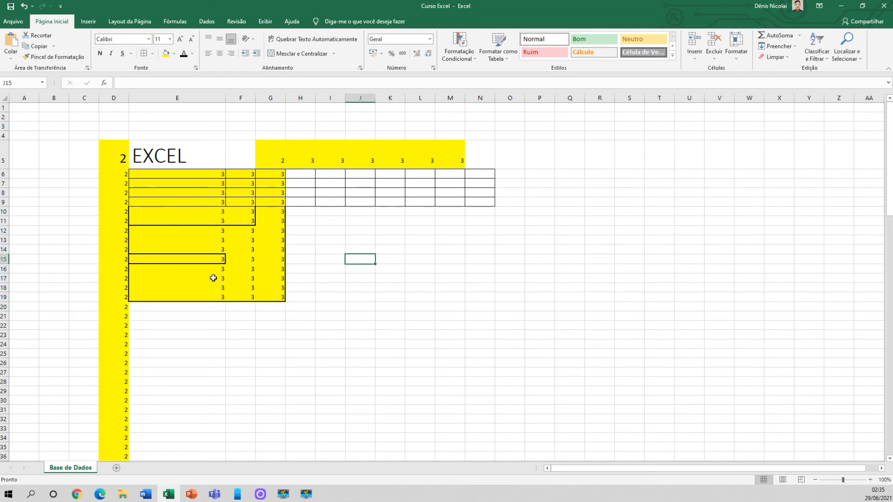
left_click(200, 289)
left_click(353, 289)
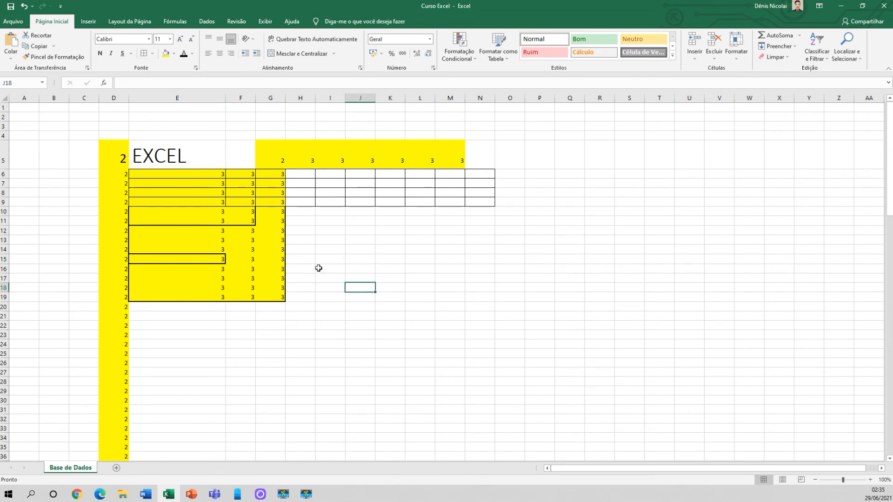
Delete columns D through O from the sheet to remove the practice content
left_click_drag(118, 98, 520, 98)
right_click(520, 98)
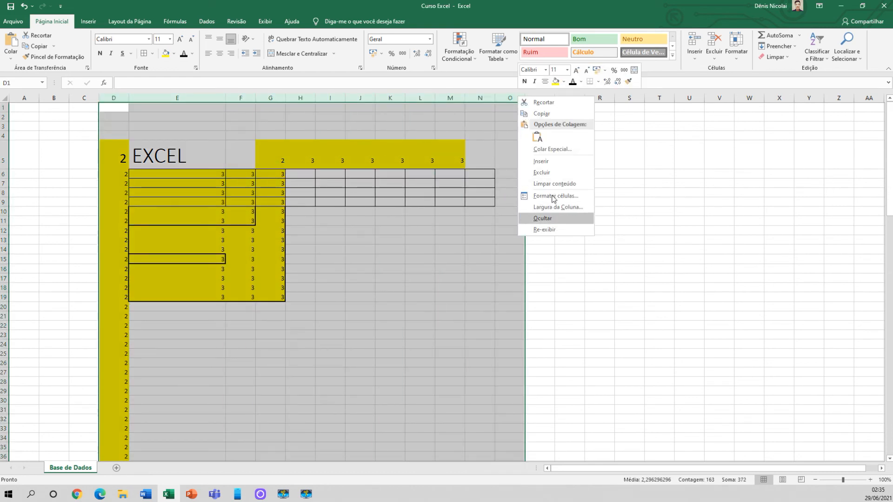
left_click(553, 172)
left_click(392, 211)
Enter the heading DIA DA SEMANA in cell D1
left_click(119, 112)
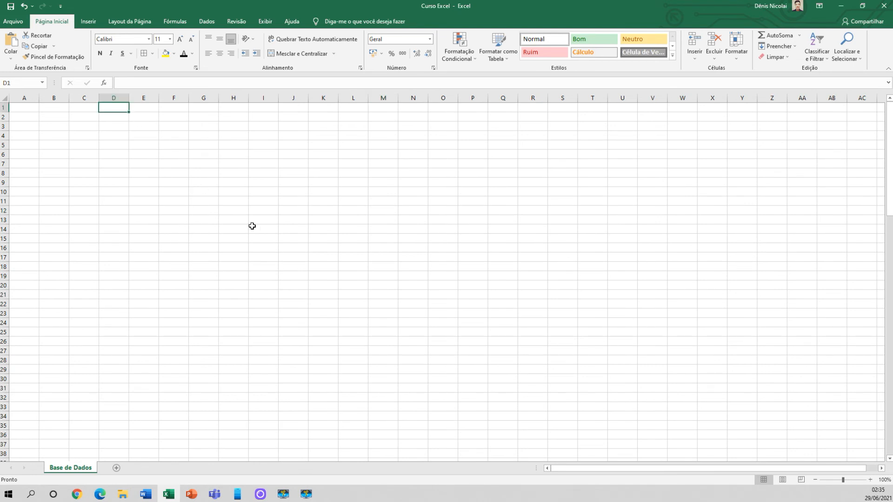
type("DIA DA SEMANA")
key("Return")
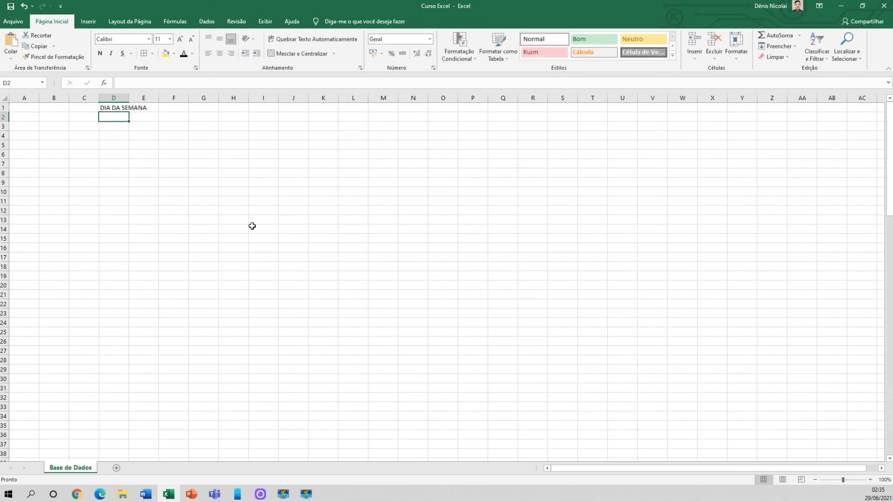
Enter the weekday headings SEGUNDA, TERÇA, QUARTA and QUINTA in cells E1 to H1
left_click(146, 106)
type("SEGUNDA")
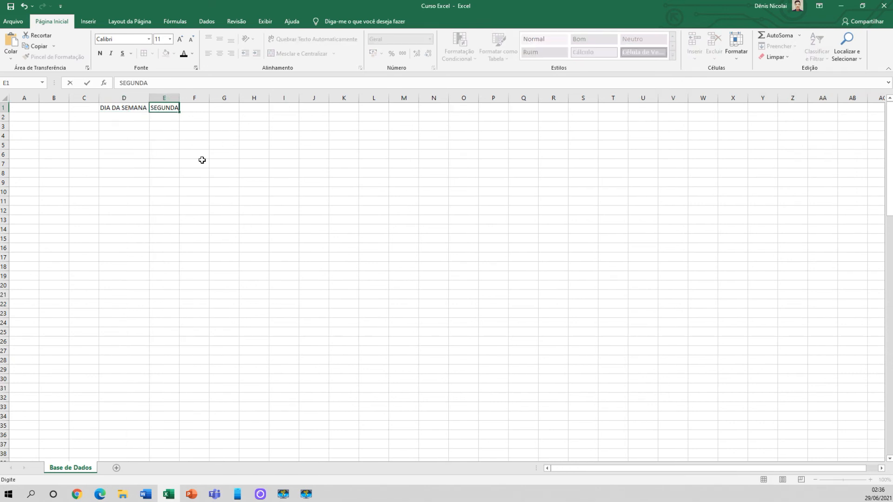
key("Tab")
type("TERÇA")
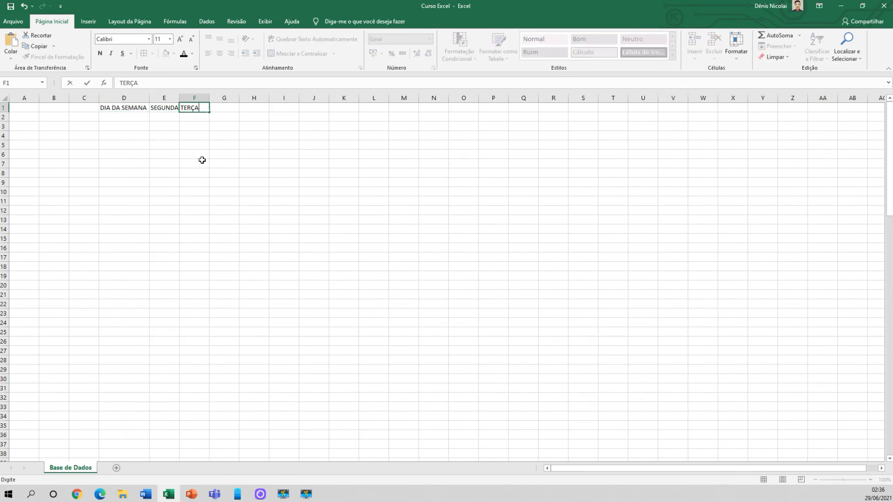
key("Tab")
type("QUARTA")
key("Tab")
type("QUINTA")
key("Tab")
Complete the weekday headings with SEXTA, SABADO and DOMINDO in cells I1 to K1
type("SEXTA")
key("Tab")
type("SA")
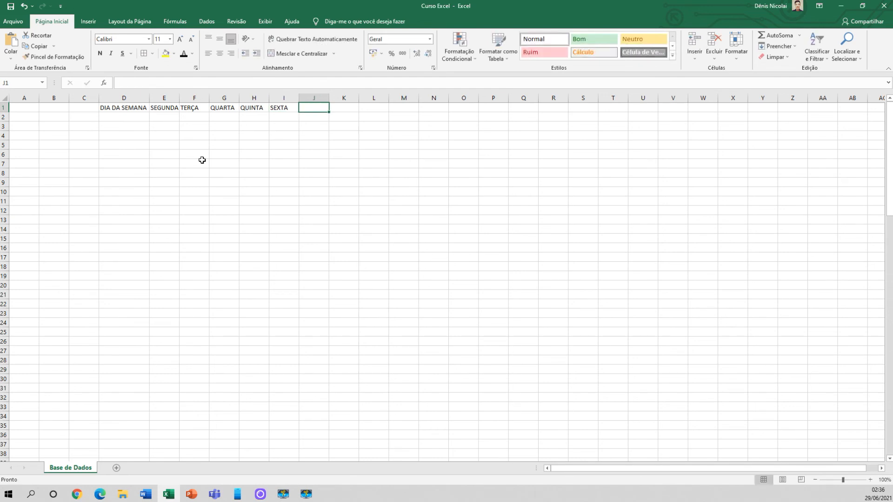
key("ctrl+Return")
left_click(344, 112)
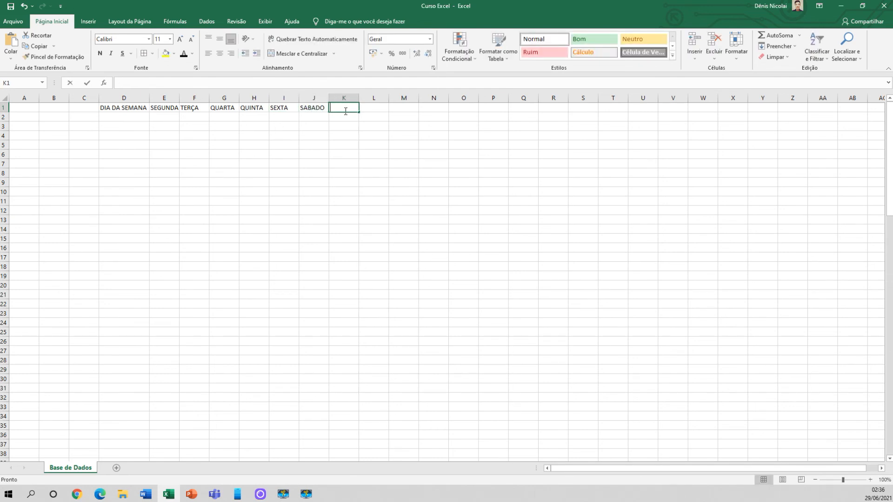
type("DOMINDO")
left_click(330, 135)
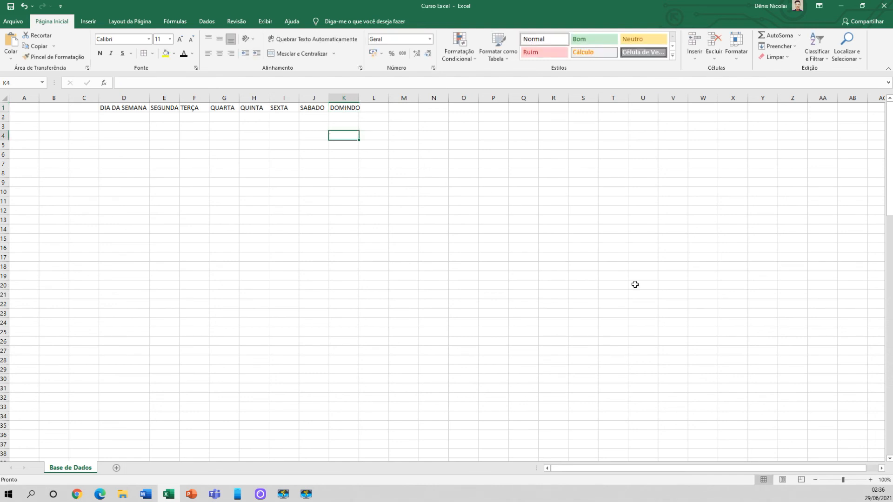
Consult the system calendar, and enter 5, 6 and 7 in E2:G2, continuing the series across to K2
left_click(870, 490)
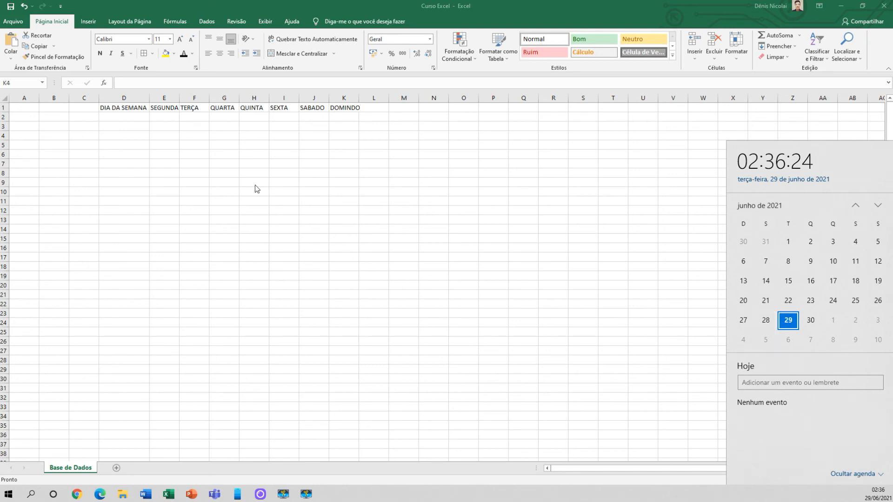
left_click(159, 119)
type("5")
key("Tab")
type("6")
key("Tab")
type("7")
key("Tab")
left_click_drag(166, 121, 351, 122)
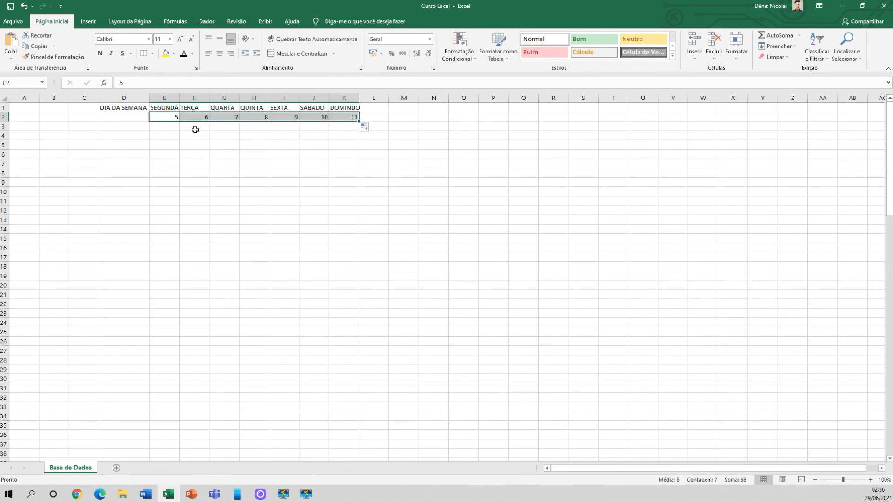
Enter 12 in E3 and 13 in F3 as the first dates of the second week
left_click(169, 129)
type("12")
key("Tab")
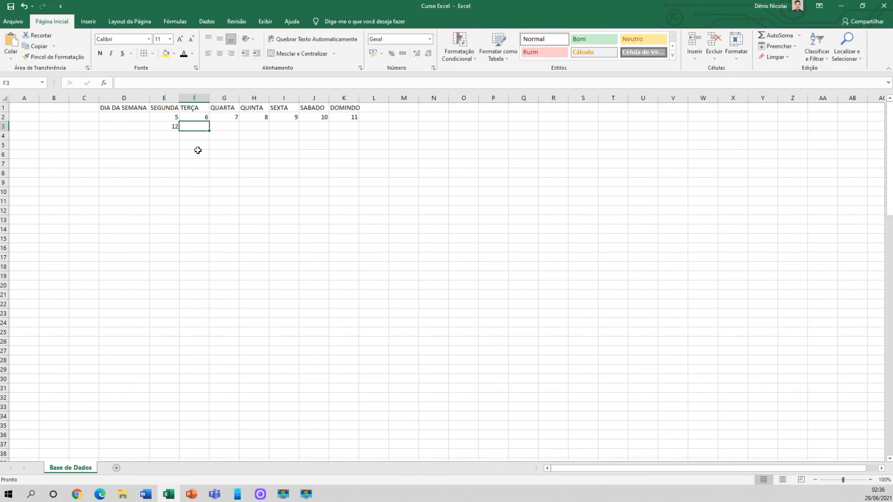
left_click_drag(177, 118, 351, 118)
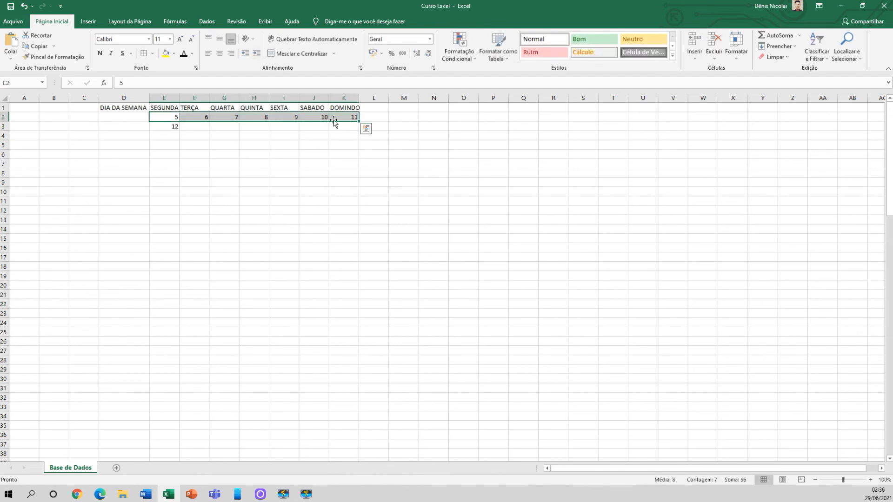
left_click(219, 127)
left_click(176, 126)
mouse_move(180, 131)
left_mouse_down()
mouse_move(290, 131)
mouse_move(181, 128)
left_mouse_up()
left_click(206, 125)
type("13")
key("Return")
Try to fill row 3 across from the single cell F3, and clear the copied values from G3 onward
left_click(198, 126)
left_click_drag(210, 129, 302, 135)
left_click(235, 156)
left_click_drag(226, 129, 289, 128)
key("Delete")
Select E3:F3 together and extend their number series across to K3
left_click(172, 128)
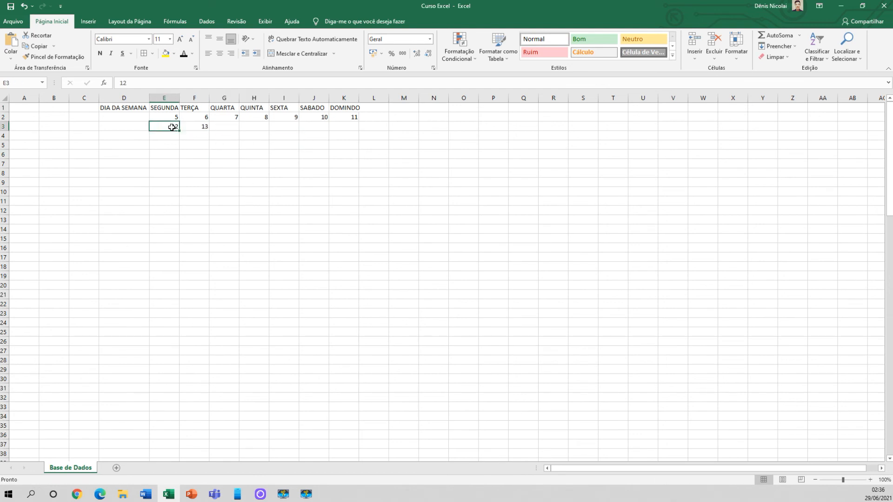
left_click(198, 129)
left_click_drag(163, 125, 190, 126)
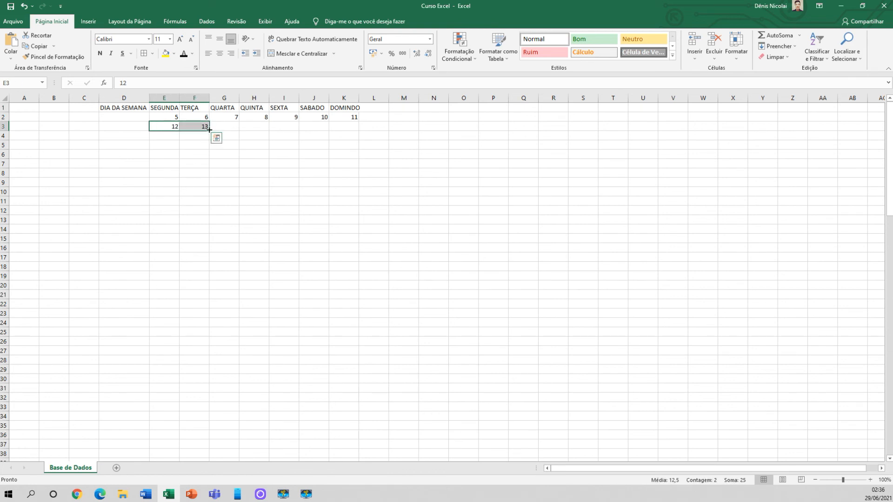
left_click_drag(209, 131, 353, 133)
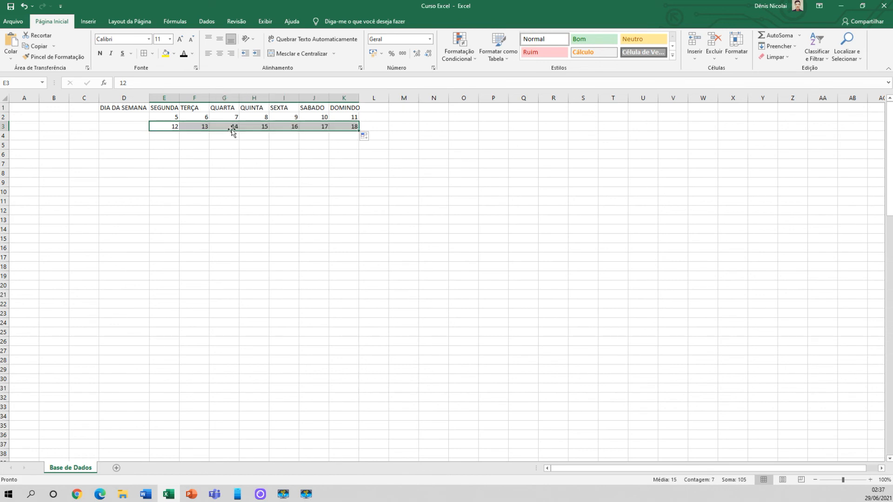
Enter 19 in E4 and 20 in F4, and extend the series across to K4
left_click(172, 136)
type("19")
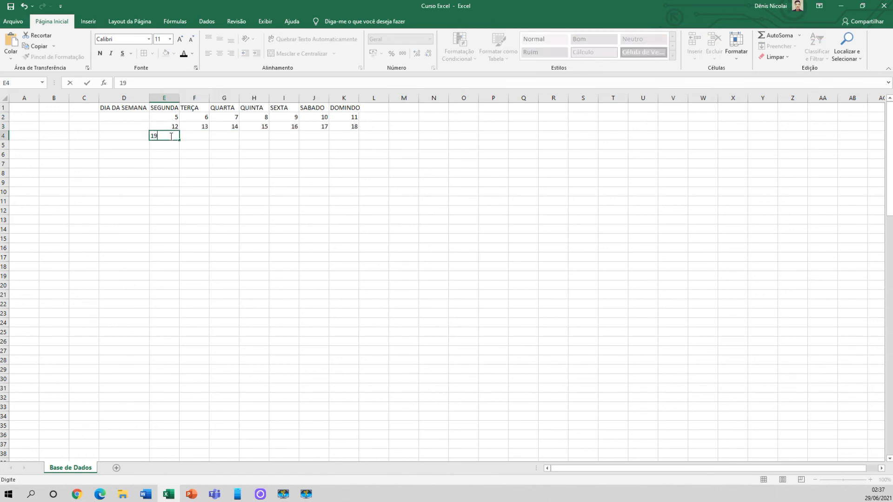
key("Tab")
type("20")
key("Return")
left_click_drag(177, 135, 351, 138)
left_click(312, 146)
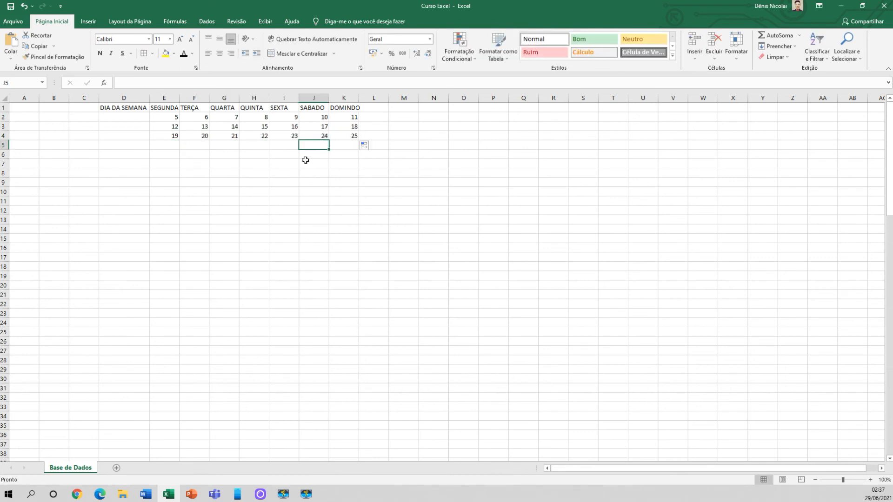
Enter 26 in E5 and 27 in F5, and extend the number series across to 31 in J5
left_click(170, 146)
type("26")
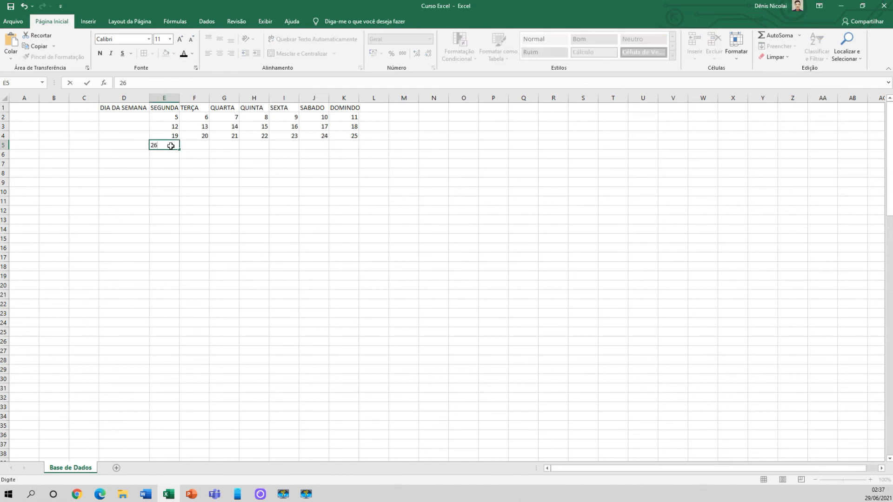
key("Tab")
type("27")
key("Tab")
left_click(177, 146)
left_click_drag(177, 146, 311, 150)
left_click(267, 165)
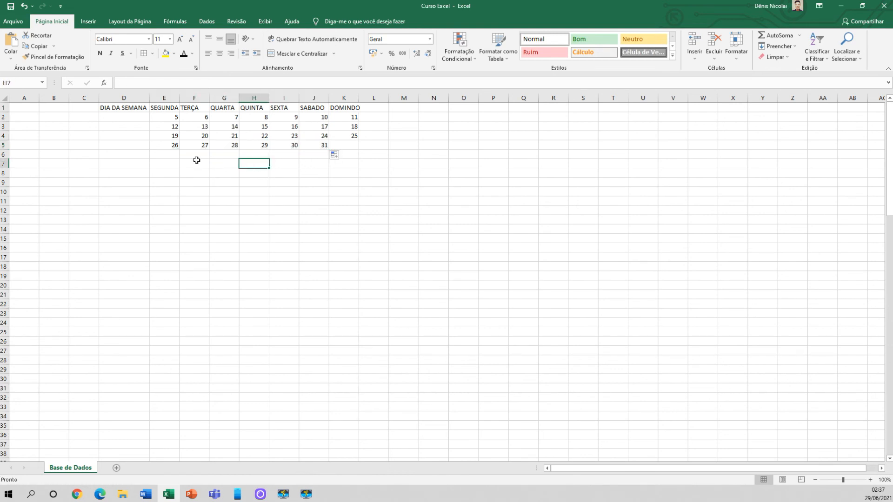
Make the weekday headers in E1:K1 bold and autofit the widths of columns E to K
left_click_drag(164, 108, 331, 108)
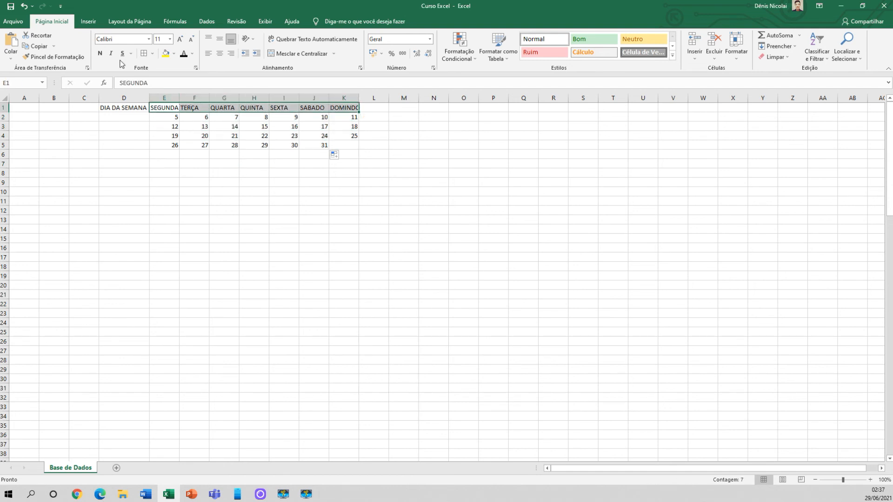
left_click(100, 53)
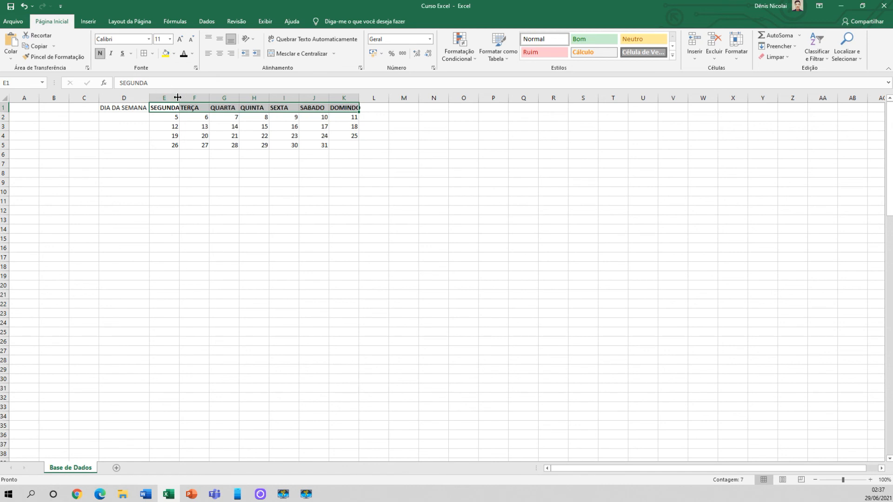
left_click_drag(174, 97, 343, 96)
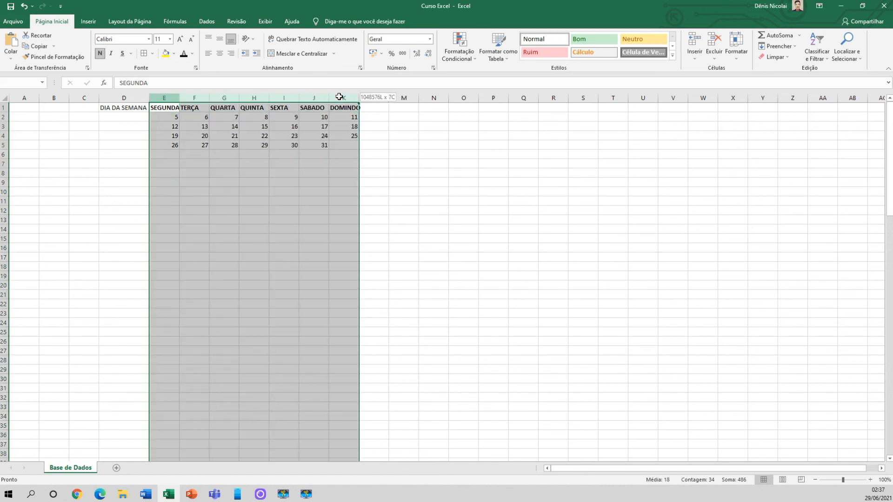
double_click(178, 98)
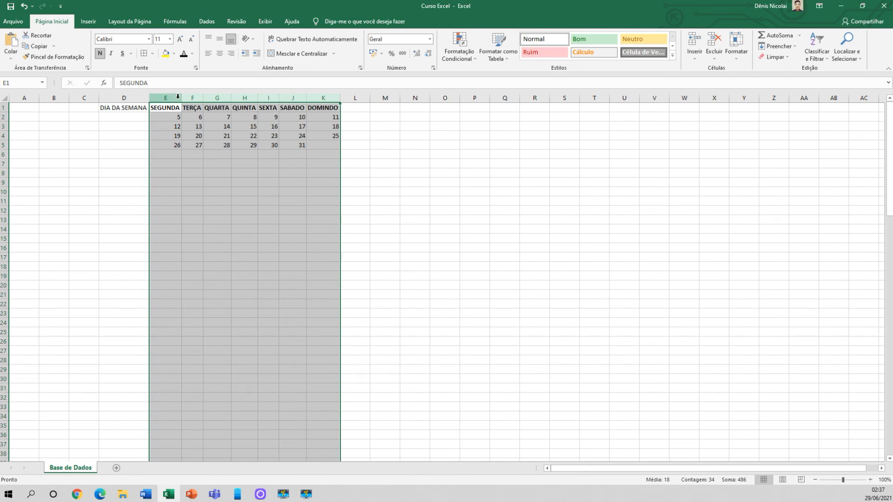
left_click(328, 125)
Correct the misspelled Sunday header in K1 to DOMINGO
left_click(330, 108)
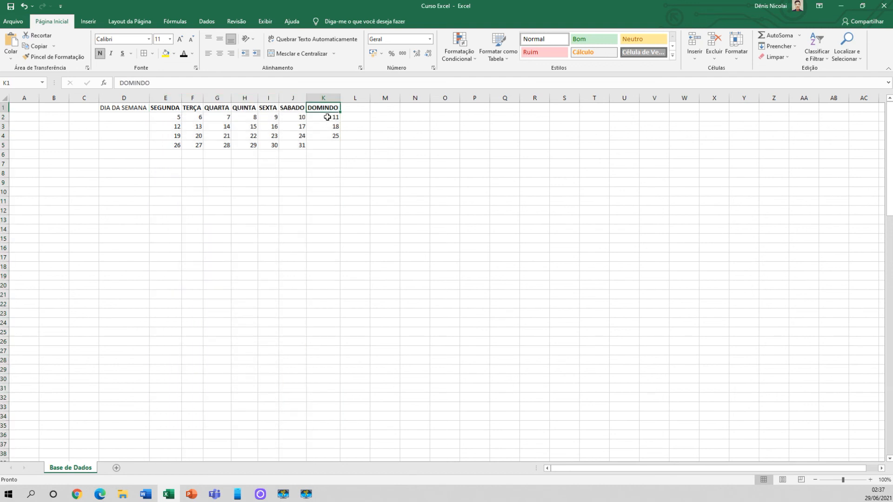
double_click(330, 109)
key("BackSpace")
key("BackSpace")
type("GO")
key("ctrl+Return")
Compare the weekday columns and check the exact column width of the DOMINGO column without changing it
left_click(323, 98)
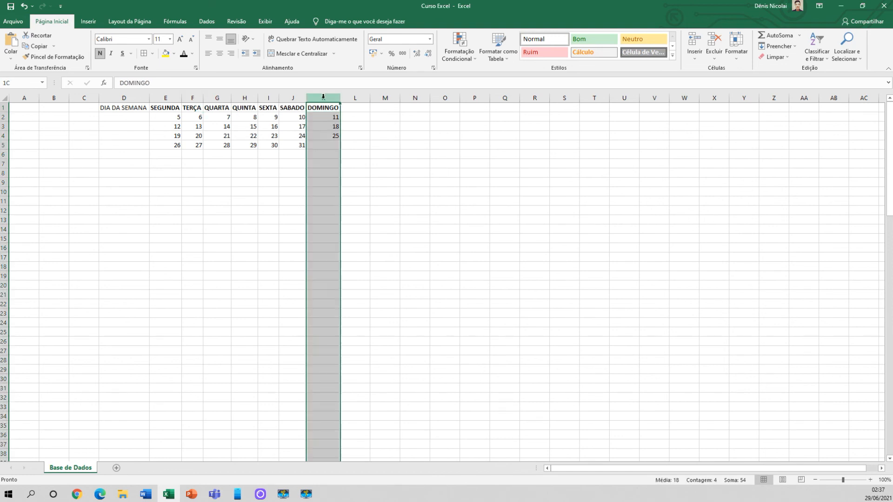
left_click(191, 95)
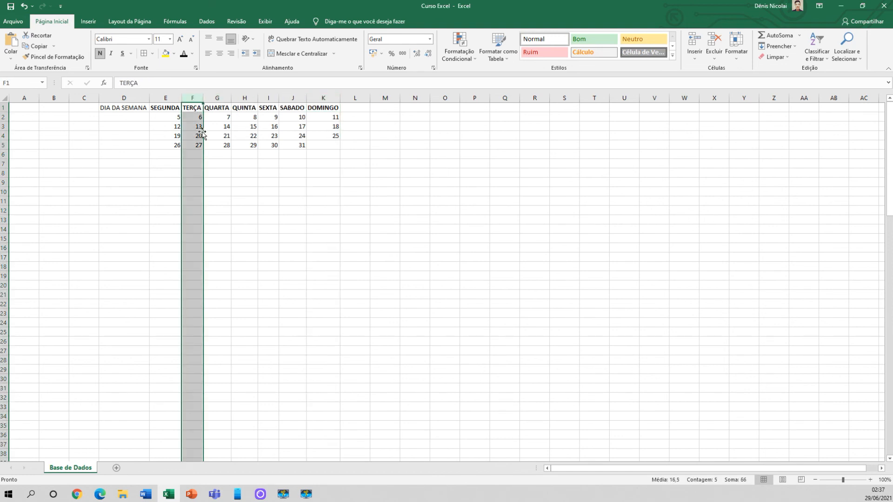
left_click(275, 144)
left_click(324, 118)
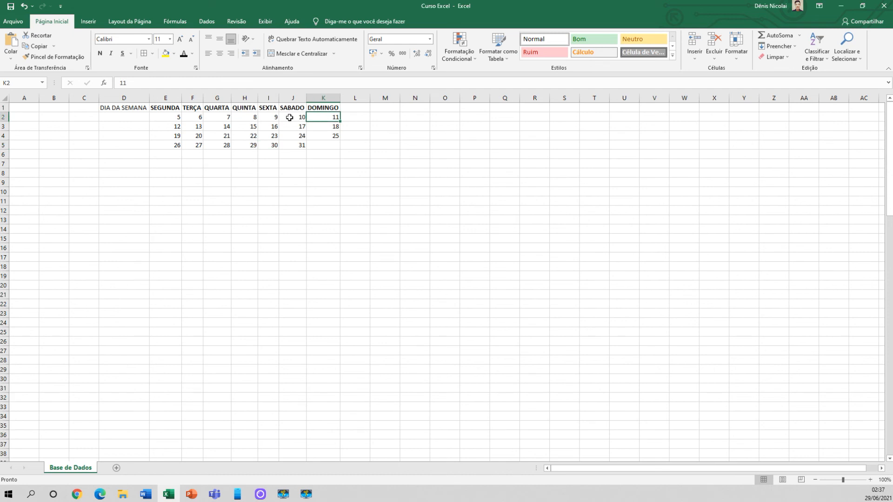
left_click_drag(177, 116, 321, 116)
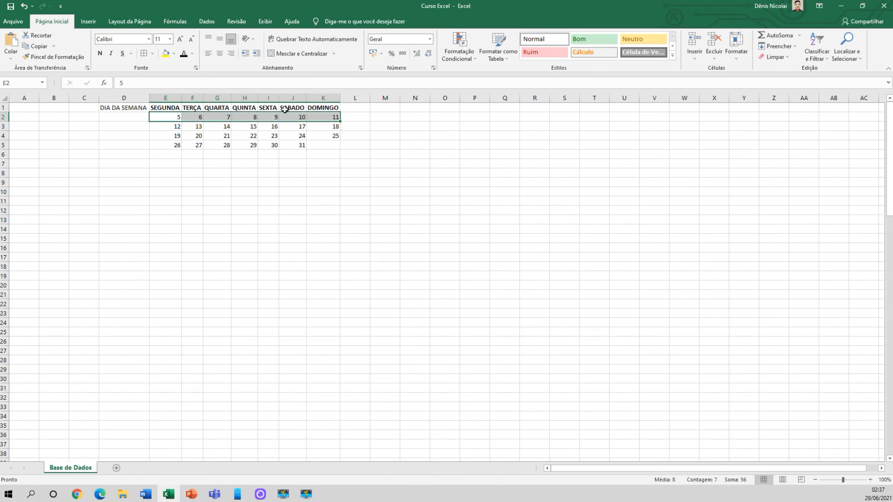
left_click(317, 96)
right_click(317, 98)
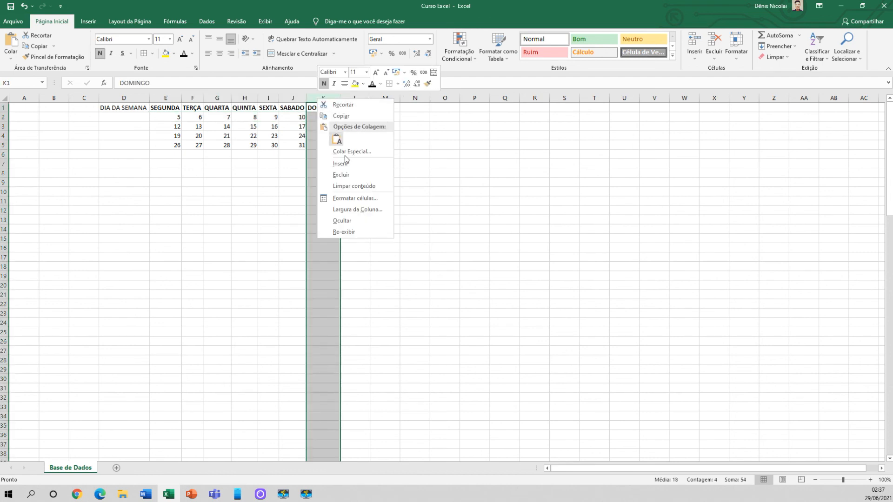
left_click(344, 209)
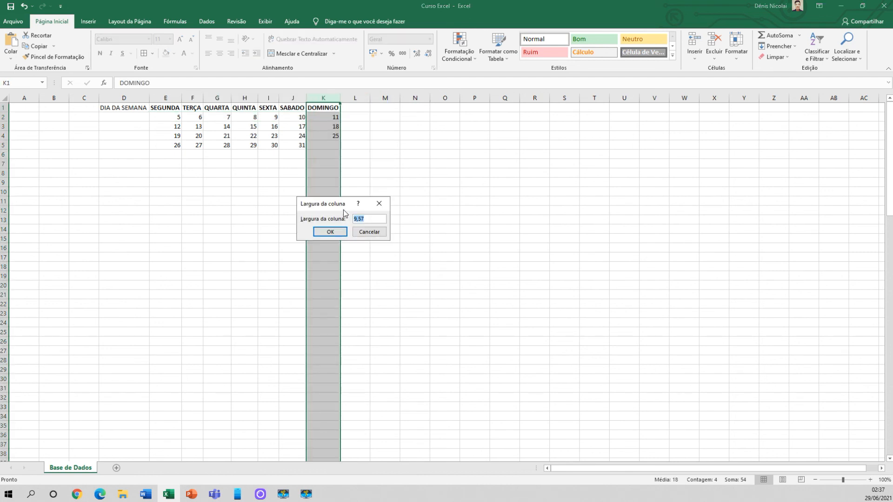
left_click(369, 231)
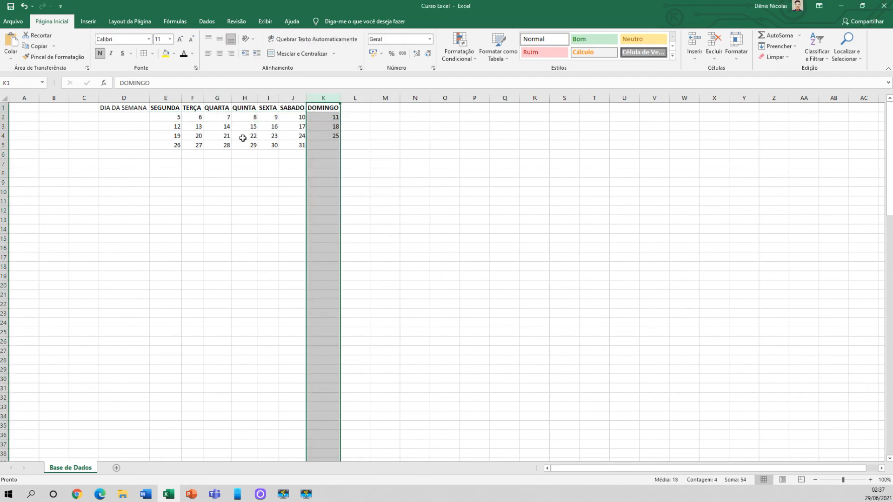
Give columns E to K one uniform width matching the DOMINGO column
left_click(177, 97)
left_click_drag(178, 97, 324, 98)
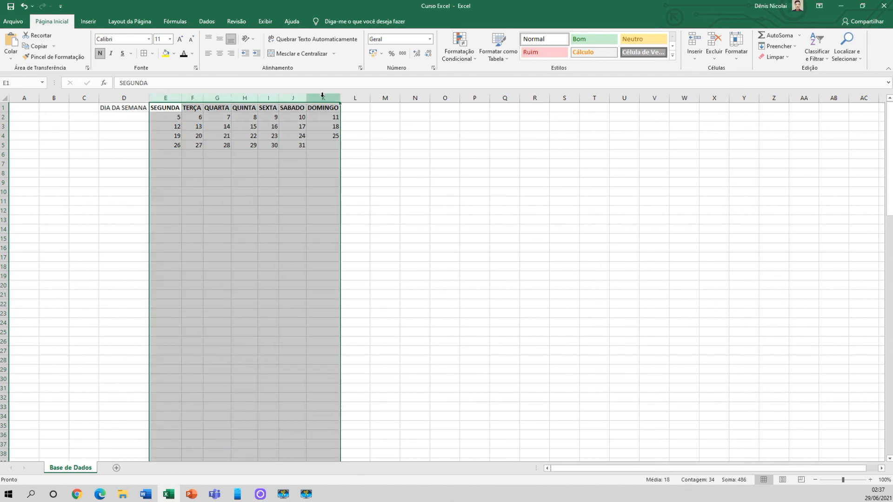
right_click(323, 98)
left_click(352, 208)
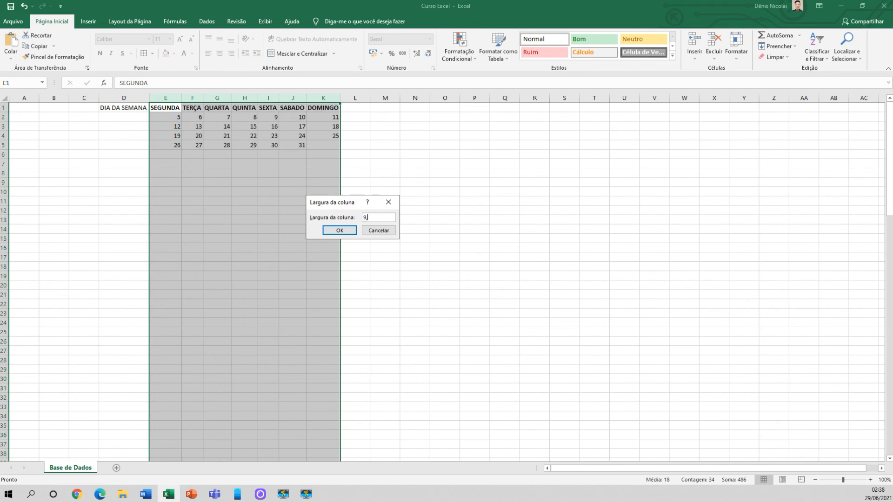
key("Return")
left_click(315, 211)
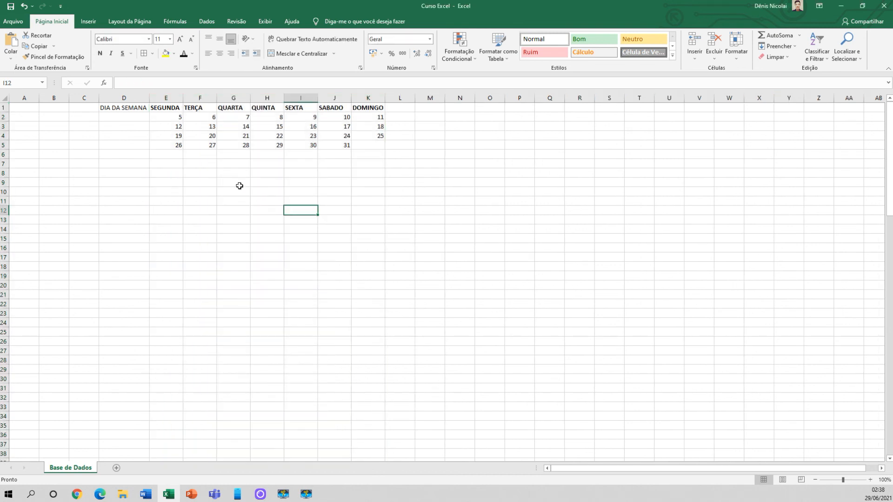
Center the calendar range E1:K5 both horizontally and vertically within its cells
left_click(180, 100)
left_click_drag(173, 108, 370, 143)
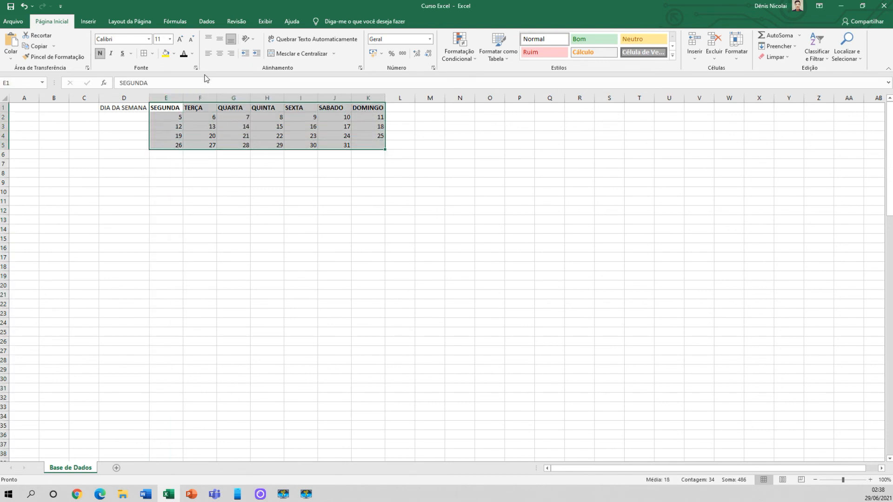
left_click(218, 55)
left_click(220, 39)
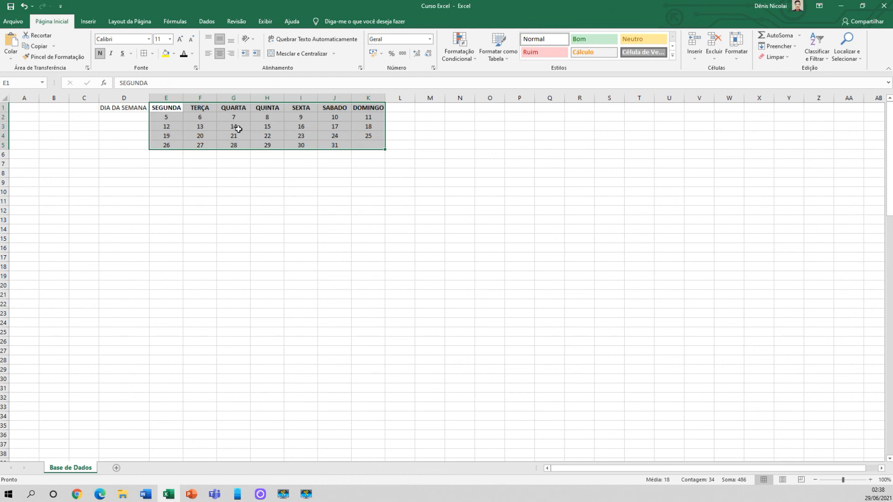
left_click(225, 138)
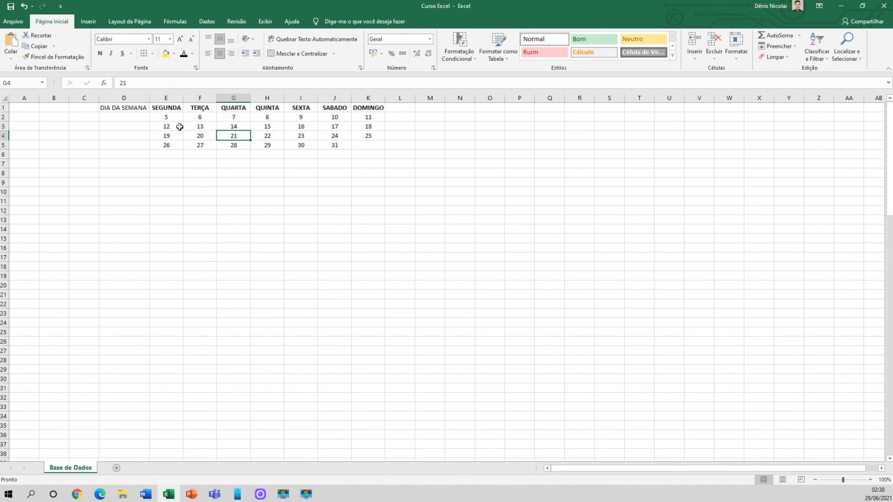
Apply thick outside borders around the weekday header row E1:K1
left_click_drag(172, 107, 367, 108)
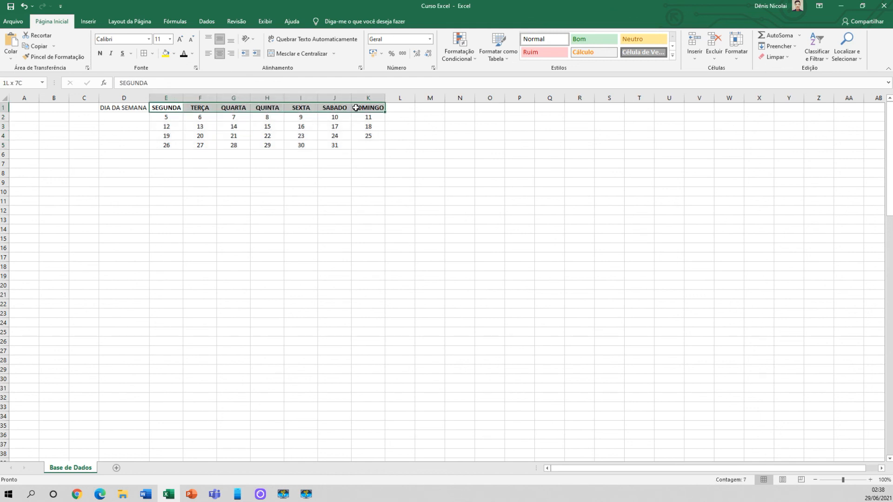
left_click(153, 55)
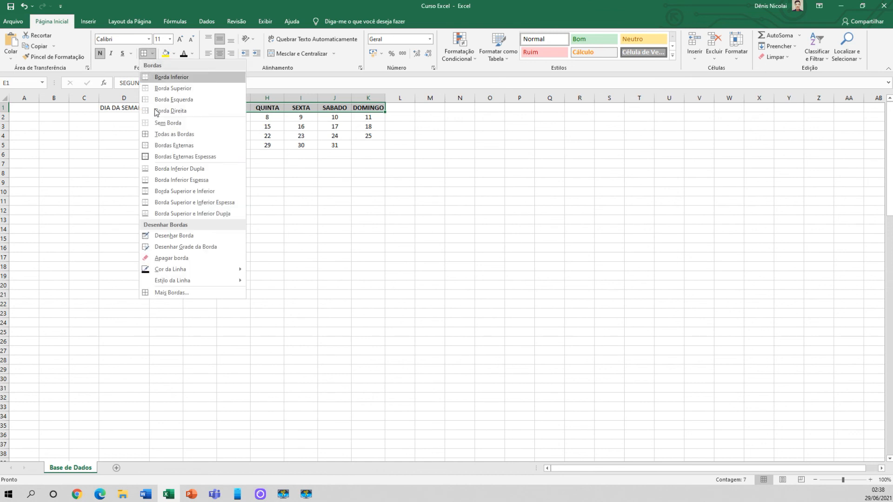
left_click(223, 153)
left_click(245, 155)
left_click(210, 202)
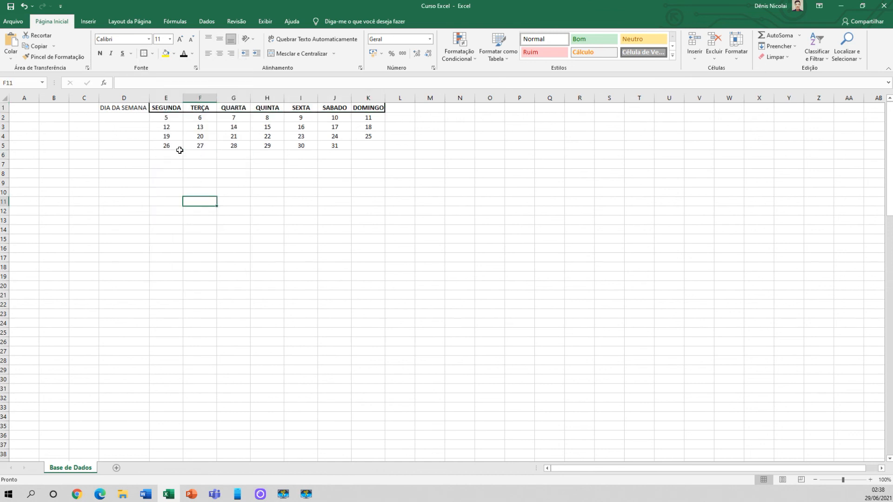
Apply thick outside borders individually to the SEGUNDA and TERÇA header cells
left_click(172, 108)
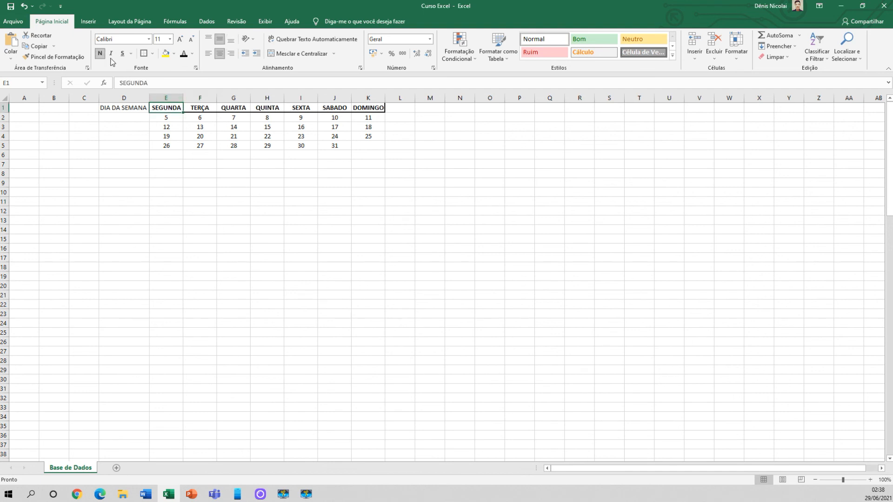
left_click(200, 108)
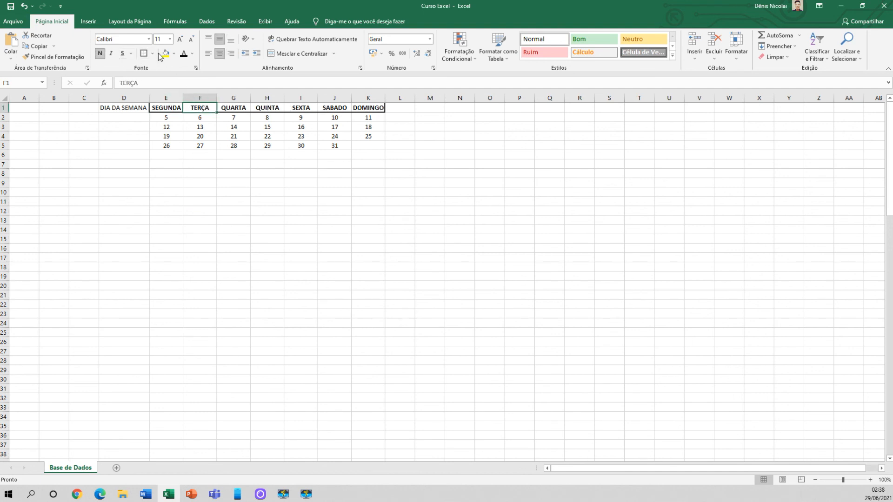
left_click(234, 147)
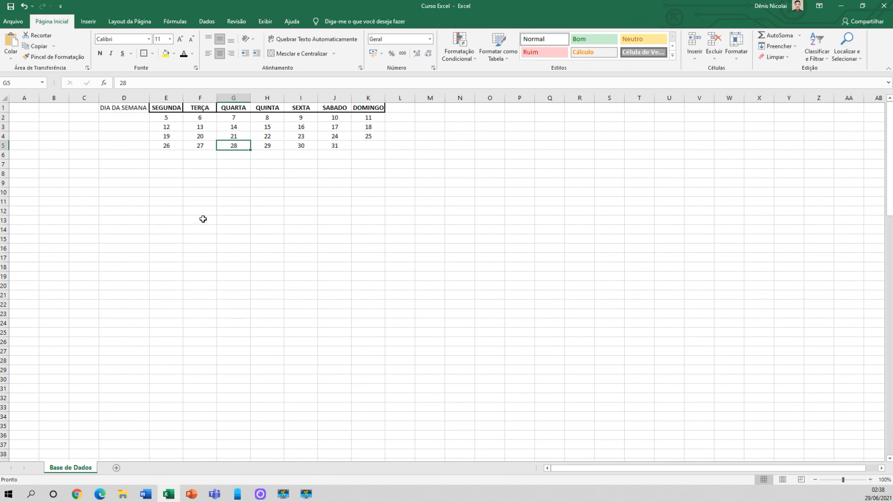
left_click(203, 219)
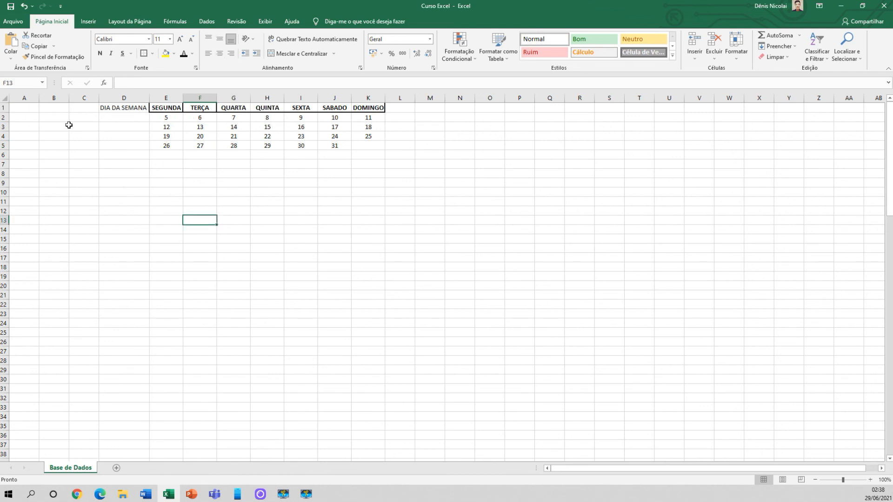
Insert a blank row above the weekday header row
right_click(8, 109)
left_click(29, 173)
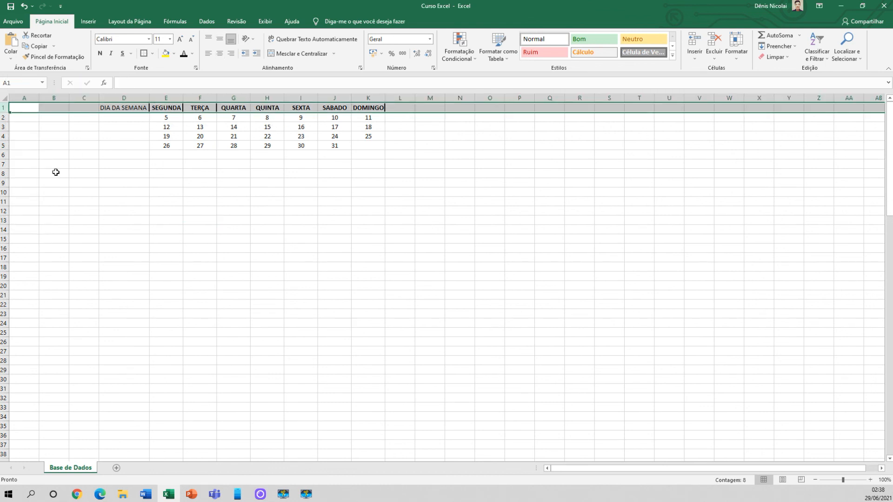
left_click(208, 173)
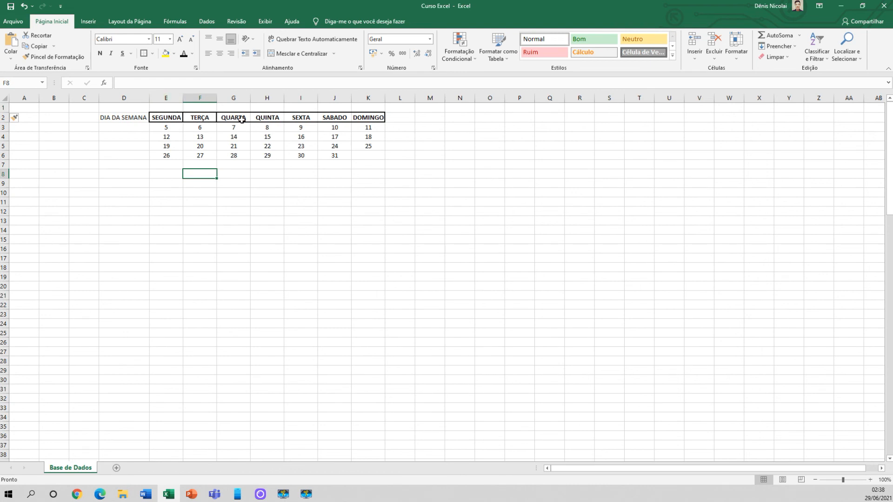
Add thick inner vertical borders between all weekday headers in E2:K2 using the cell border settings
left_click_drag(172, 118, 362, 119)
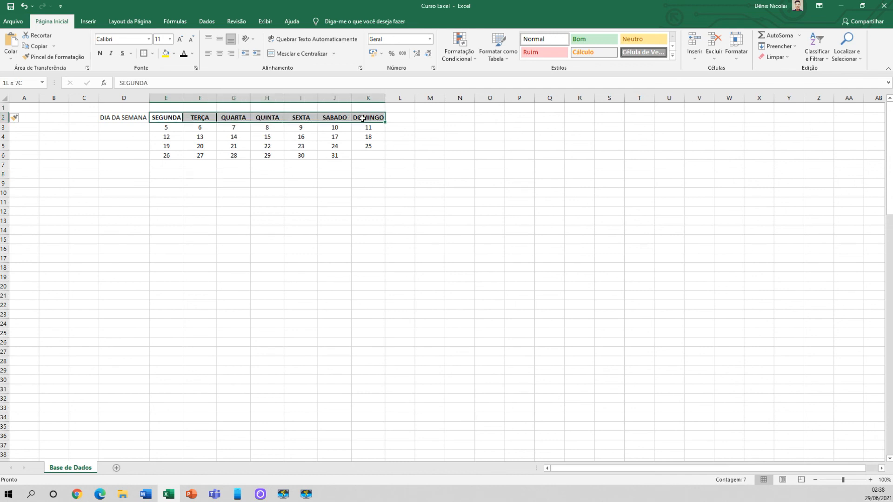
left_click(154, 55)
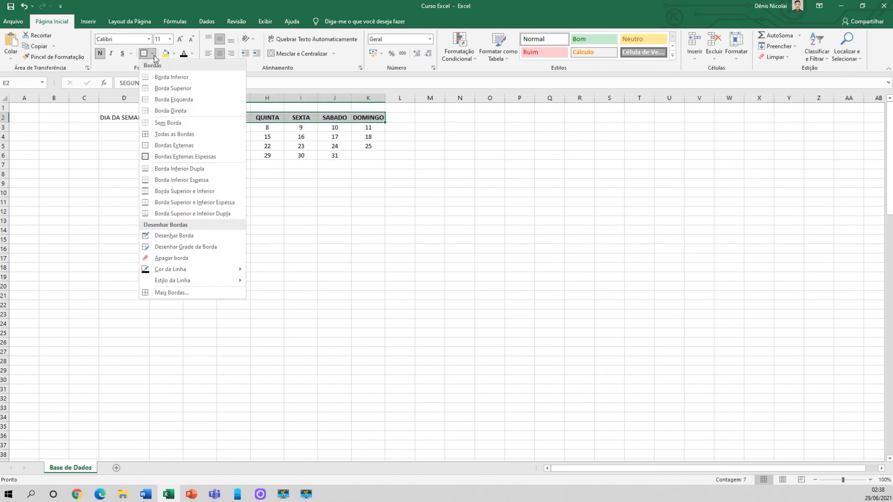
left_click(187, 291)
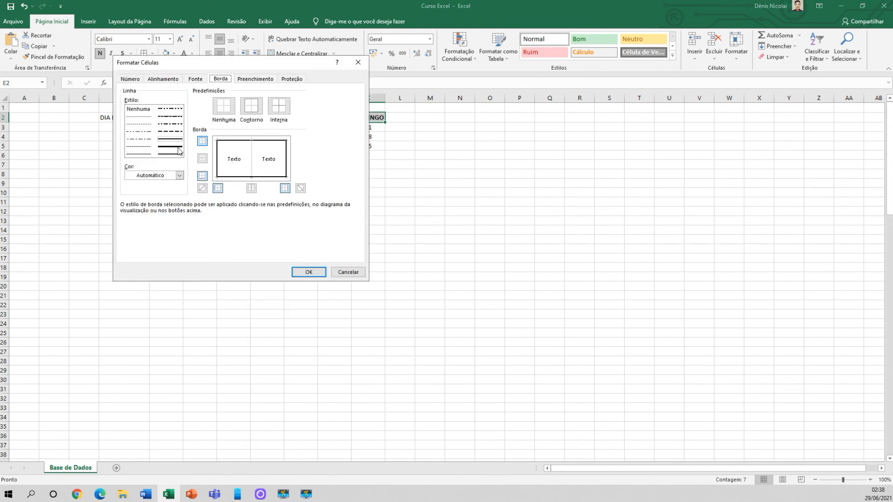
left_click(250, 160)
left_click(305, 271)
left_click(275, 219)
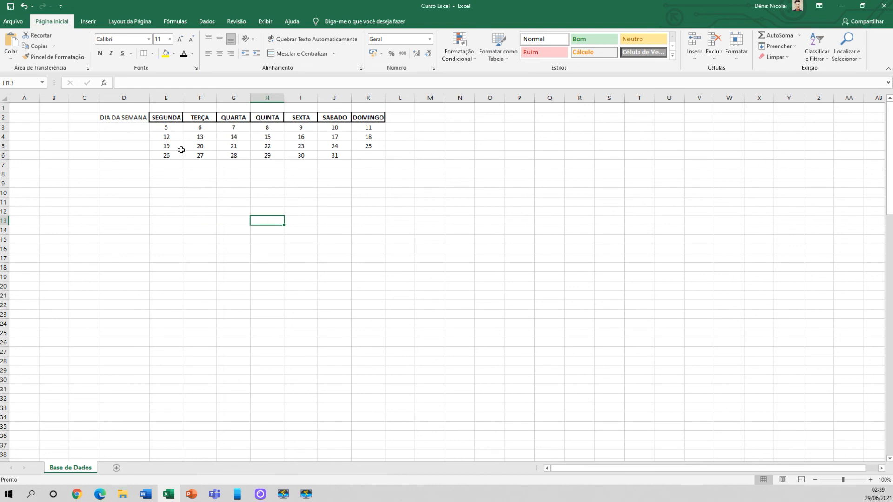
left_click_drag(170, 126, 300, 127)
left_click(266, 142)
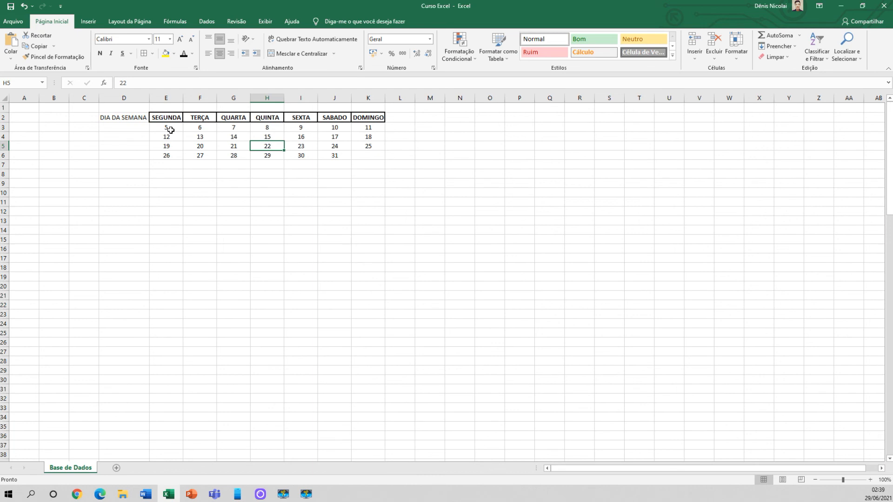
left_click_drag(171, 127, 363, 153)
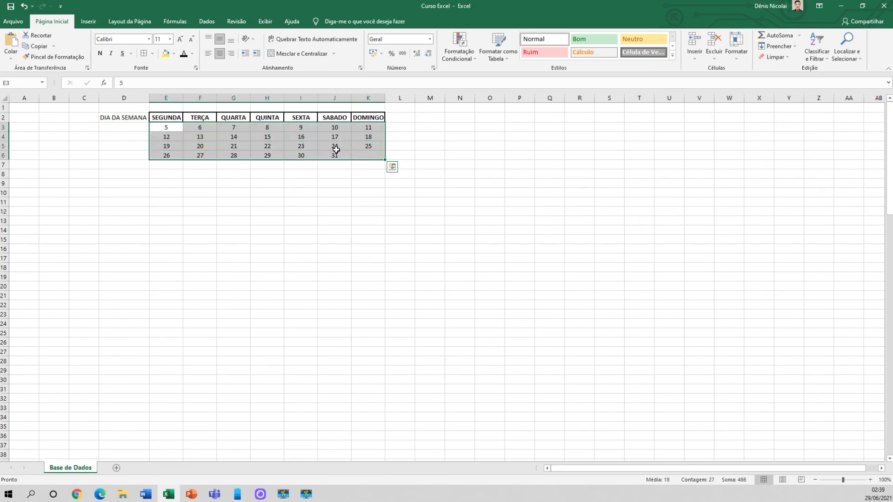
left_click(152, 54)
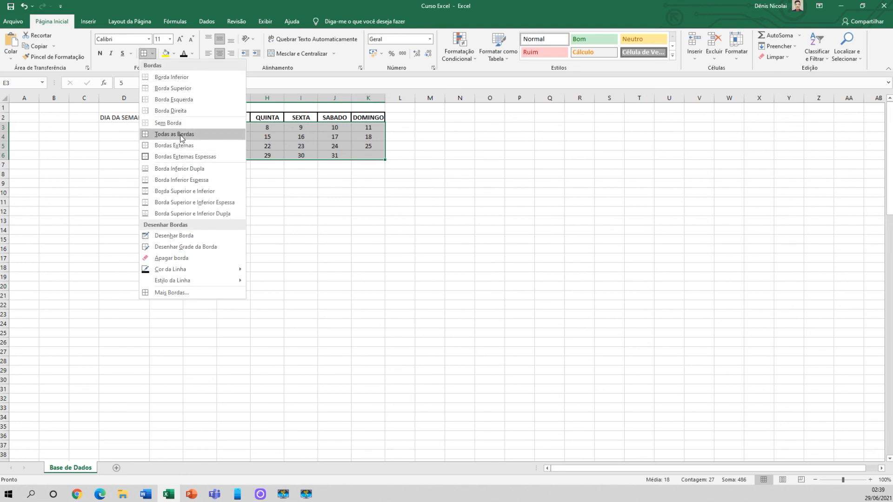
left_click(309, 182)
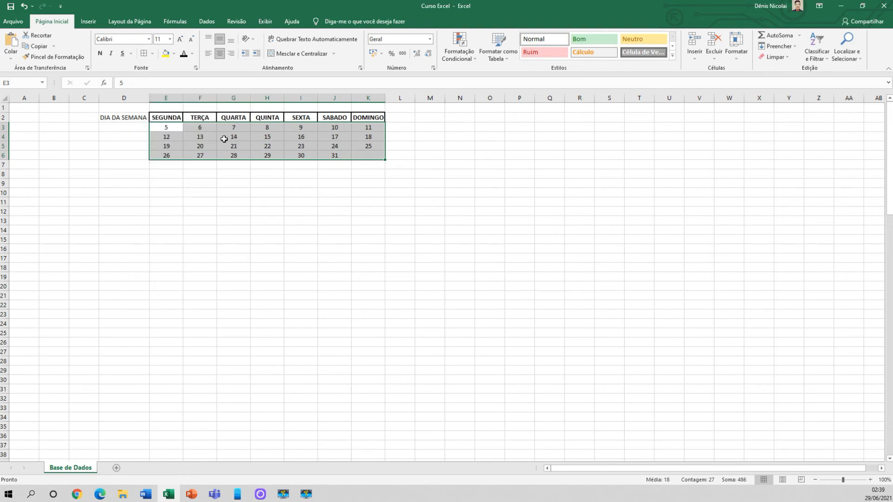
left_click(210, 193)
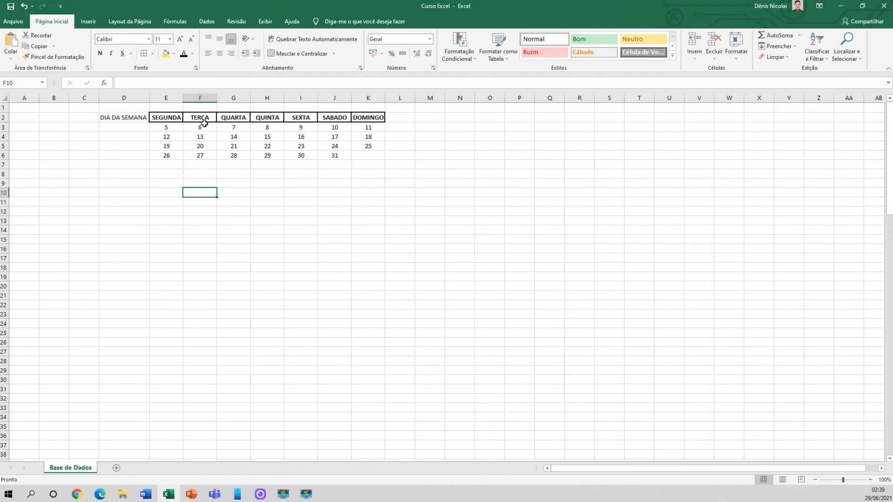
Apply all borders to the calendar date cells E3:K6
left_click_drag(177, 130, 363, 156)
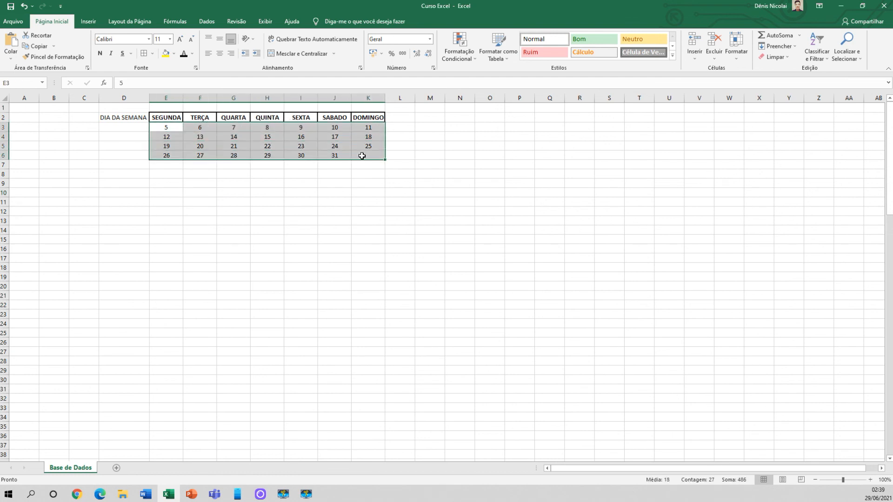
left_click(152, 54)
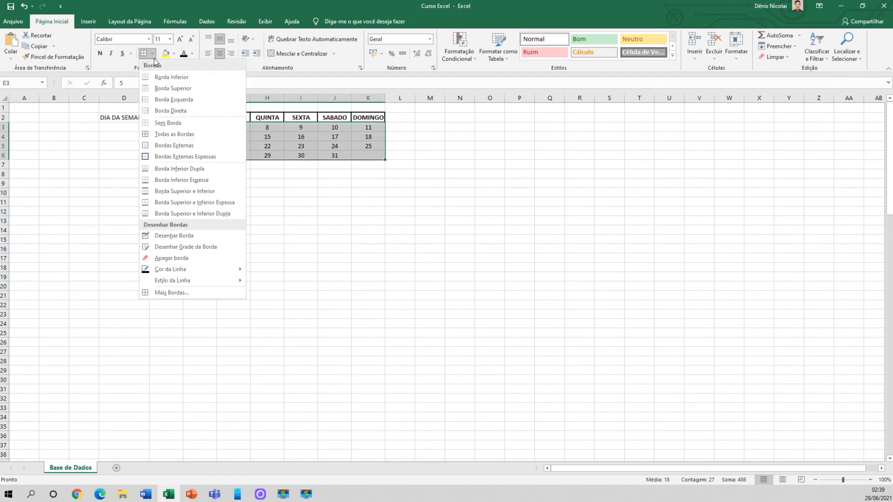
left_click(176, 135)
left_click(184, 185)
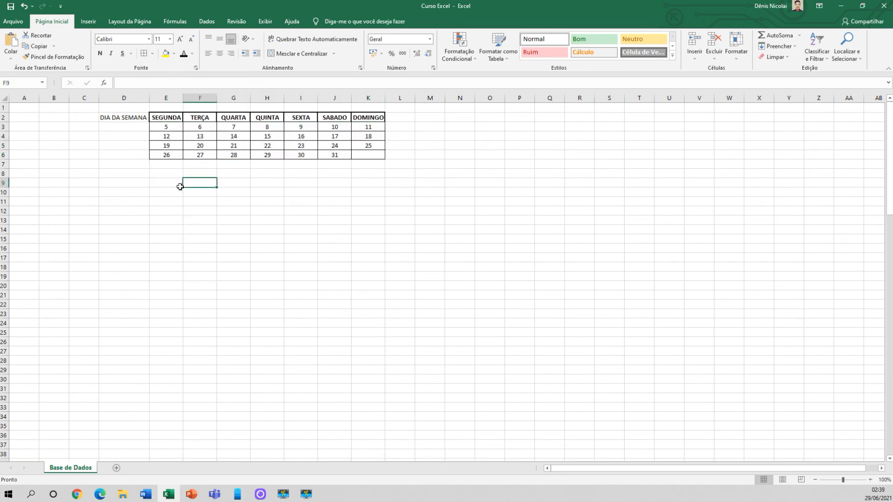
Go through the weekday header cells from SEGUNDA to DOMINGO to check their borders
left_click(166, 119)
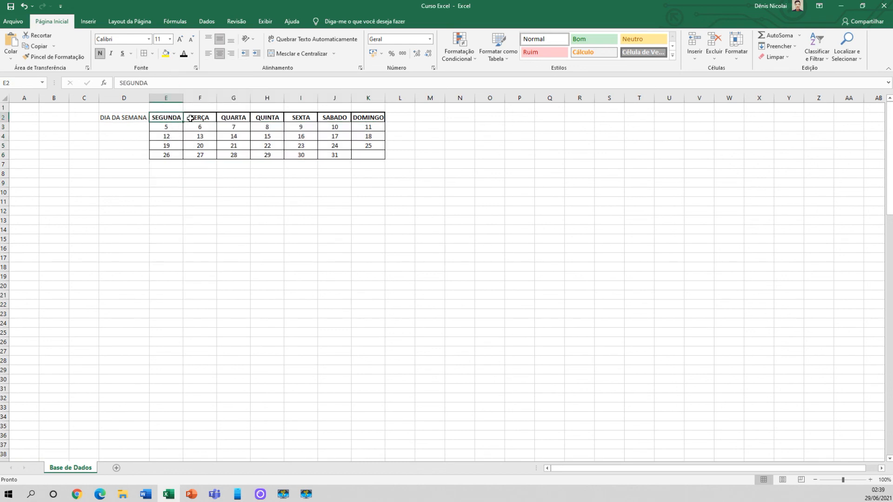
left_click(200, 118)
left_click(233, 118)
left_click(267, 118)
left_click(301, 117)
left_click(334, 118)
left_click(368, 118)
left_click(271, 219)
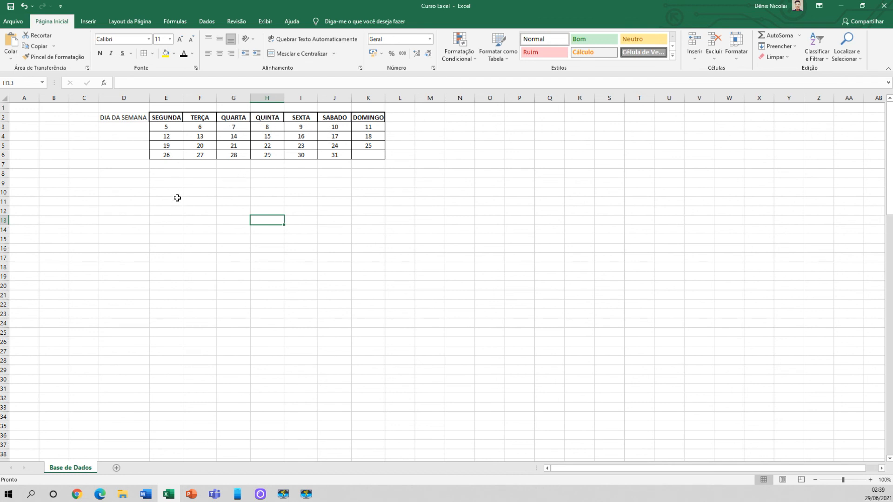
Reapply thick outside borders around the weekday header row E2:K2
left_click_drag(169, 127, 355, 152)
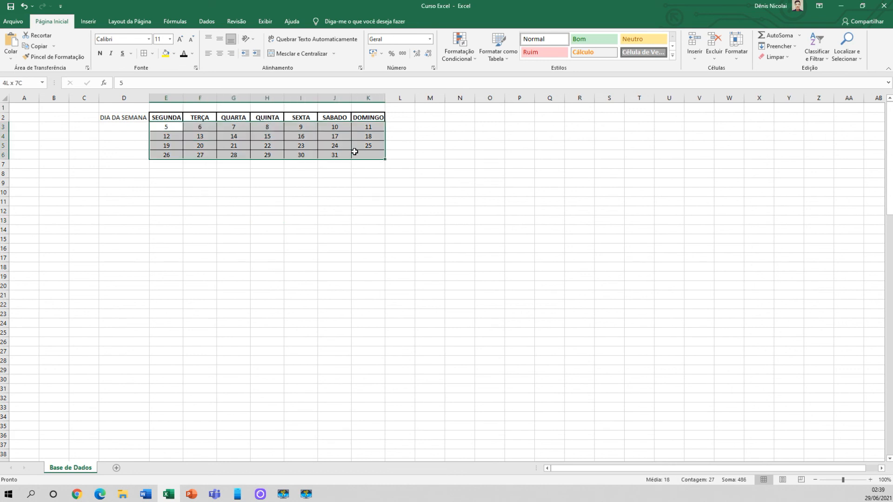
left_click_drag(167, 117, 370, 117)
left_click(153, 58)
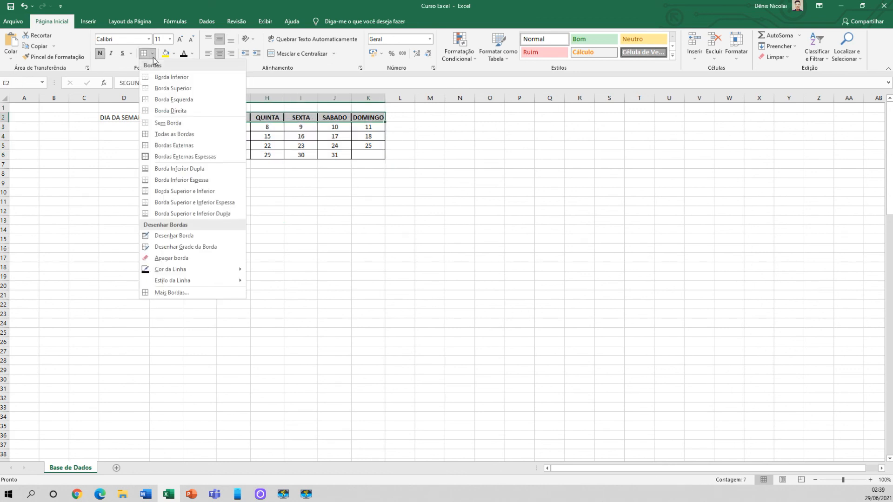
left_click(180, 146)
left_click(300, 193)
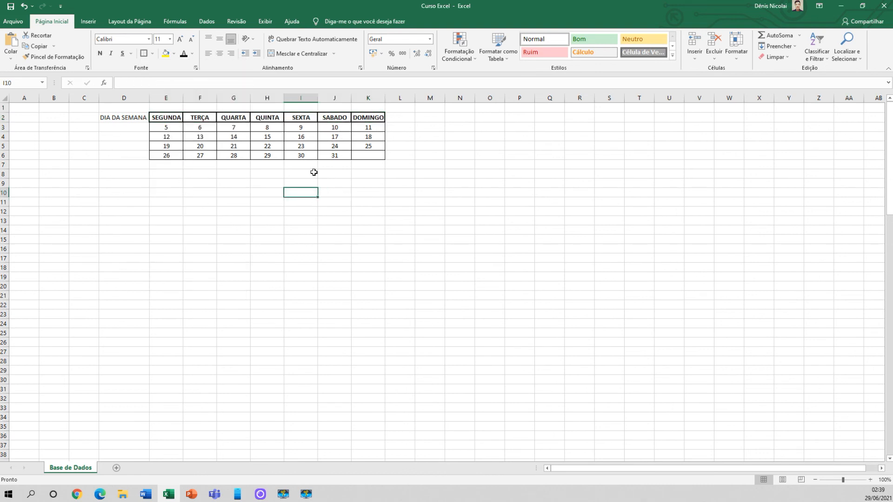
left_click(193, 184)
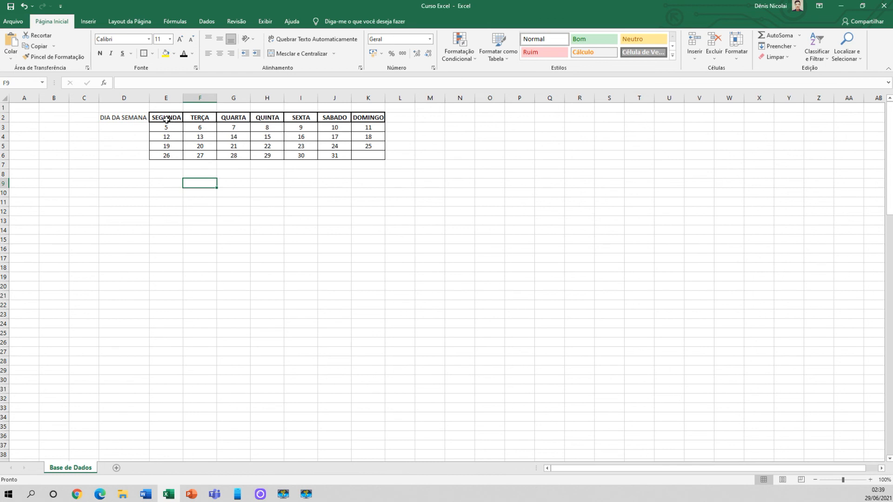
left_click(180, 176)
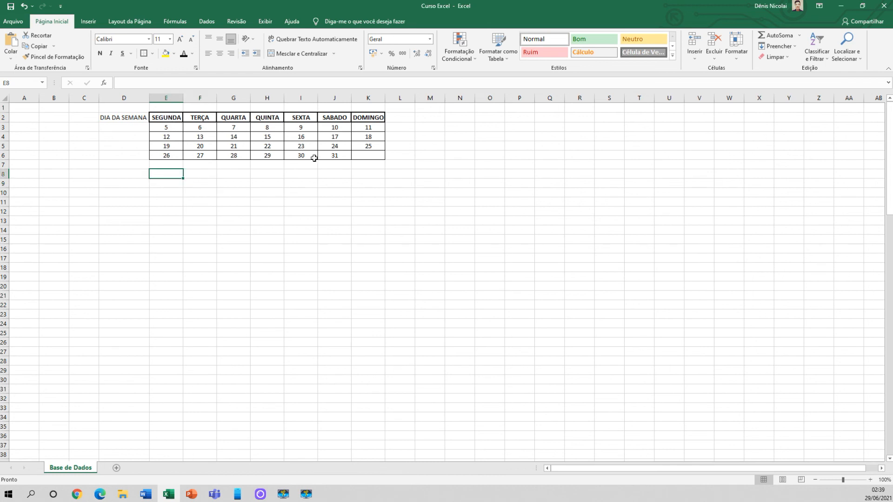
Fill the weekday header row E2:K2 with the darkest shade of the theme blue and set its font color to white
left_click_drag(169, 118, 368, 117)
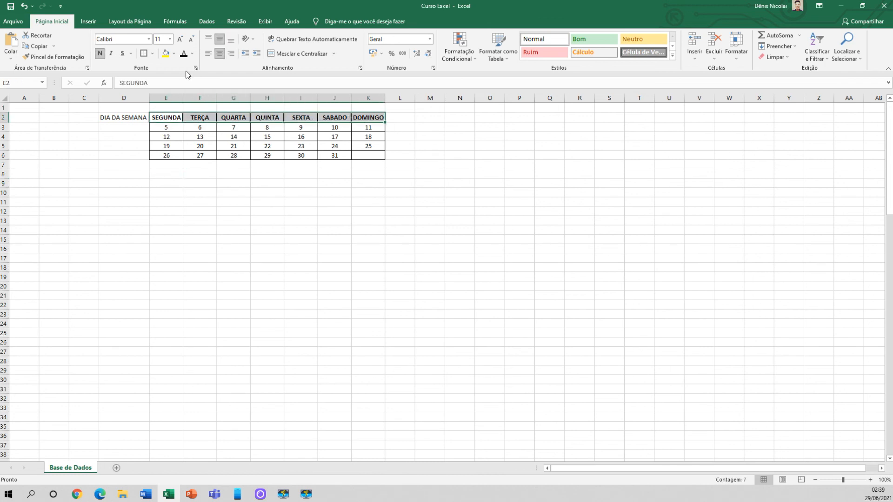
left_click(174, 56)
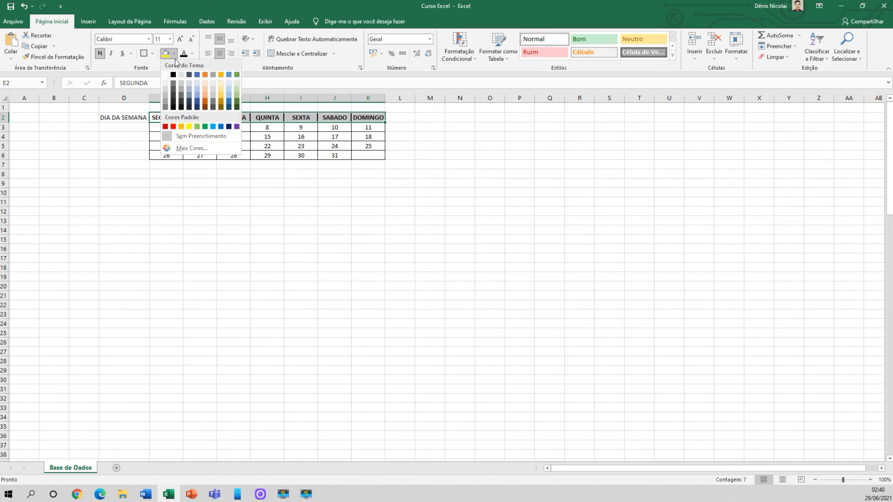
left_click(196, 88)
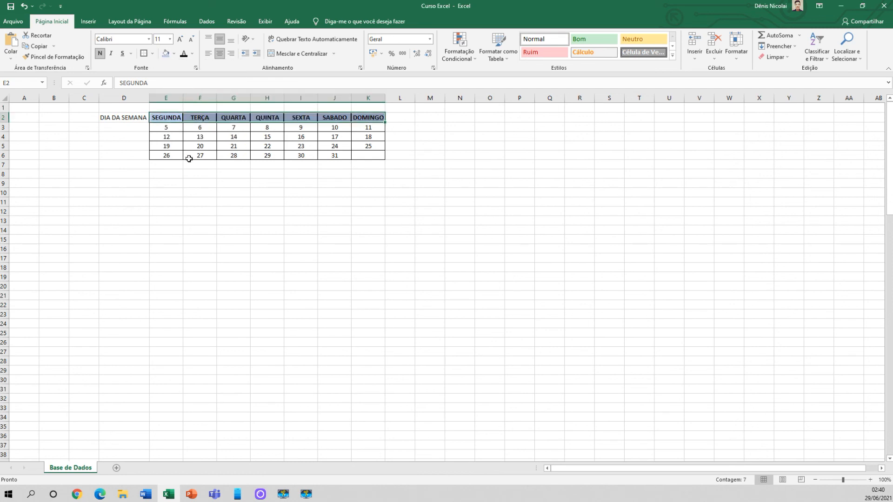
left_click(174, 55)
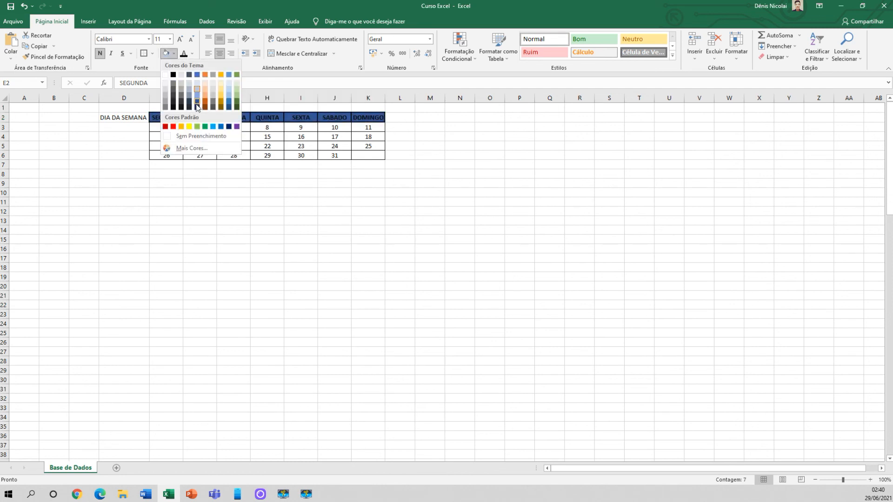
left_click(197, 108)
left_click(192, 54)
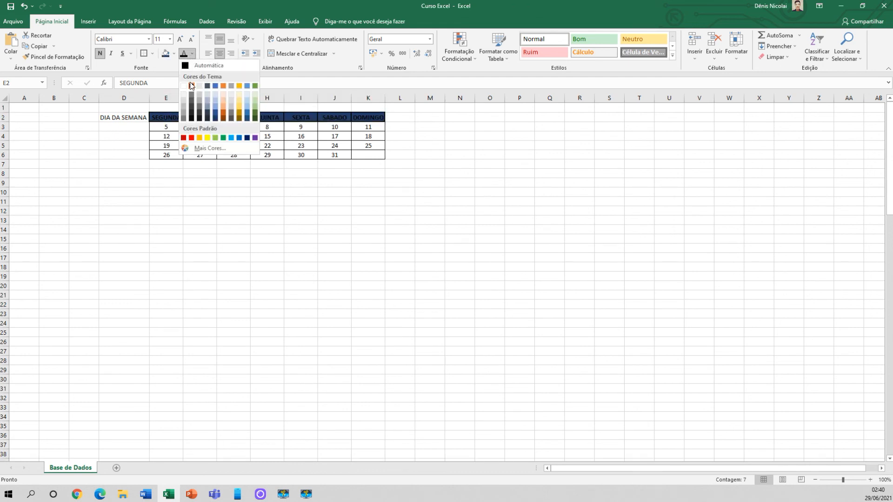
left_click(188, 88)
left_click(172, 181)
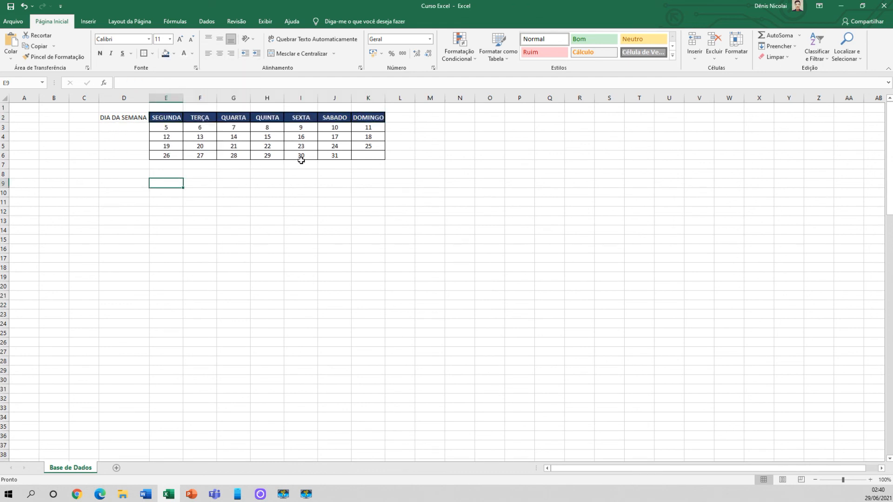
Delete the DIA DA SEMANA label from cell D2
left_click_drag(168, 127, 372, 156)
left_click(301, 183)
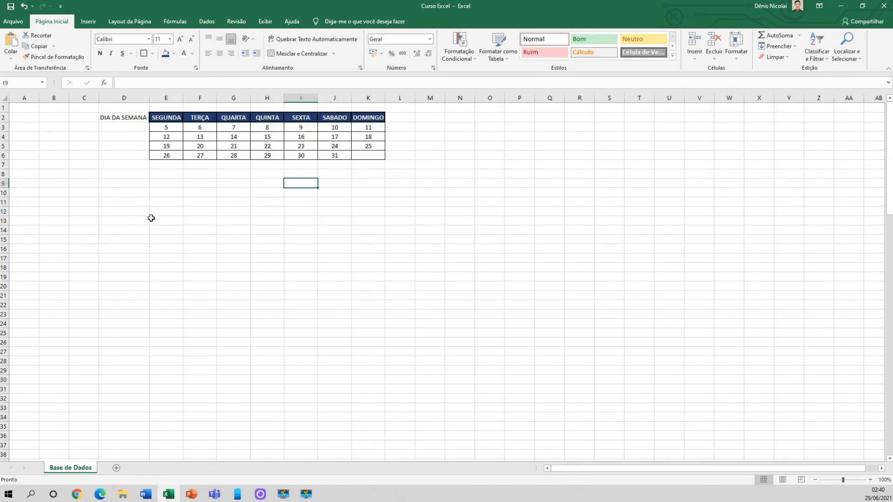
left_click(121, 119)
key("Delete")
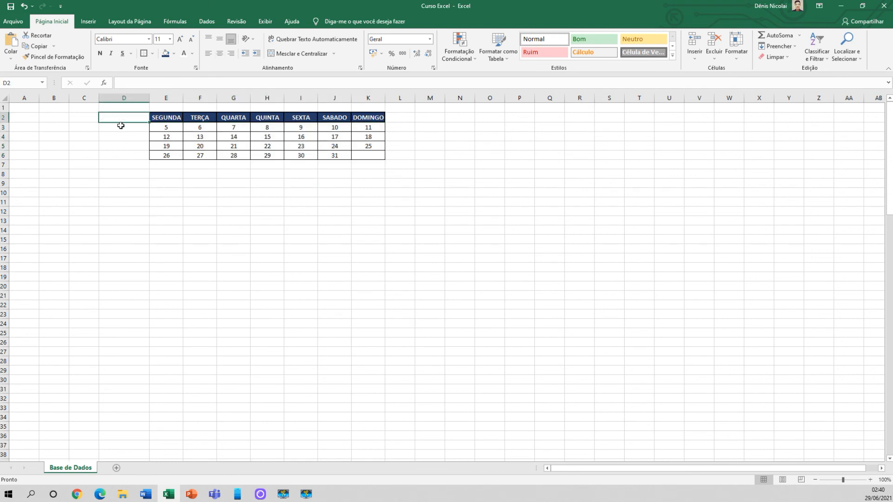
left_click(144, 186)
left_click(247, 182)
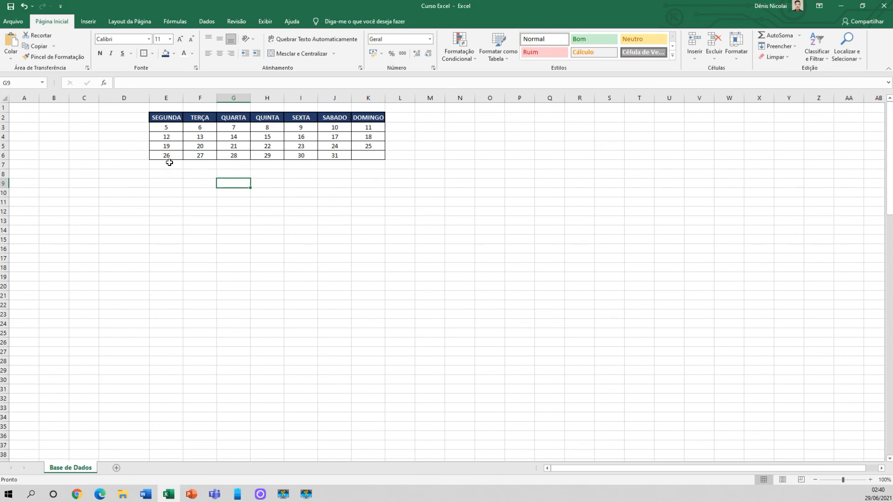
Try filling the value 26 from E6 down to E11, and undo the fill
left_click(168, 157)
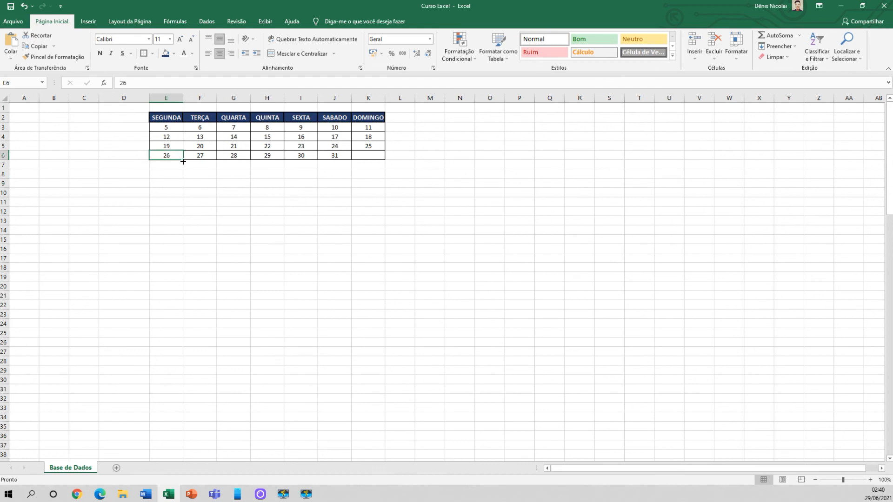
left_click_drag(183, 161, 185, 206)
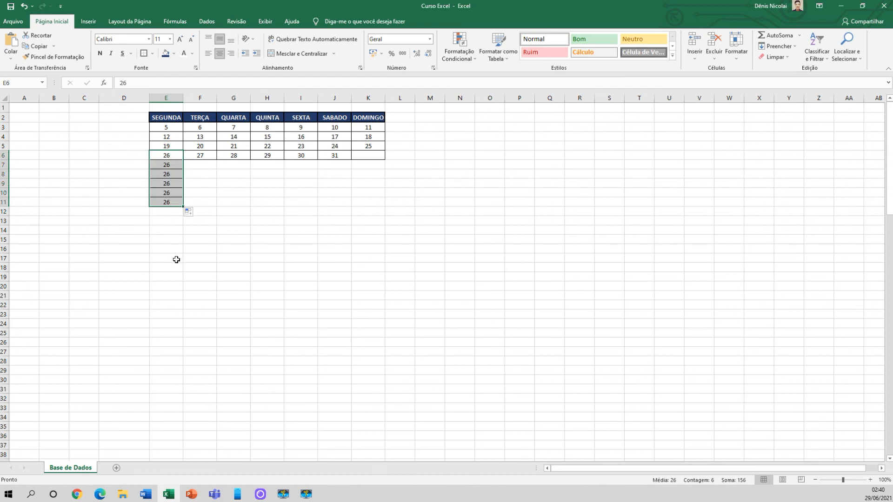
key("ctrl+z")
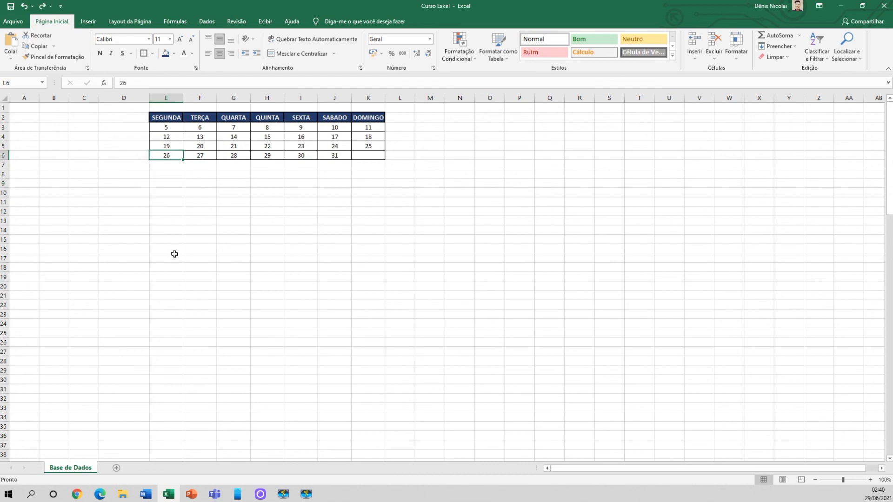
Copy the date 26 from E6 and paste it into E10
left_click(168, 228)
left_click(168, 155)
key("ctrl+c")
left_click(166, 190)
key("ctrl+v")
left_click(160, 211)
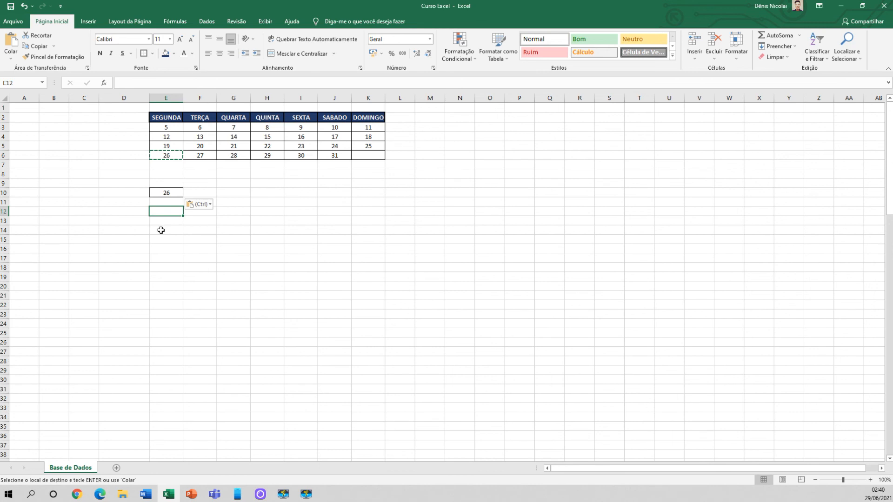
Copy the date 27 from F6 and paste it into F15, G14, H14, H11, H10, I10 and L12
left_click(199, 156)
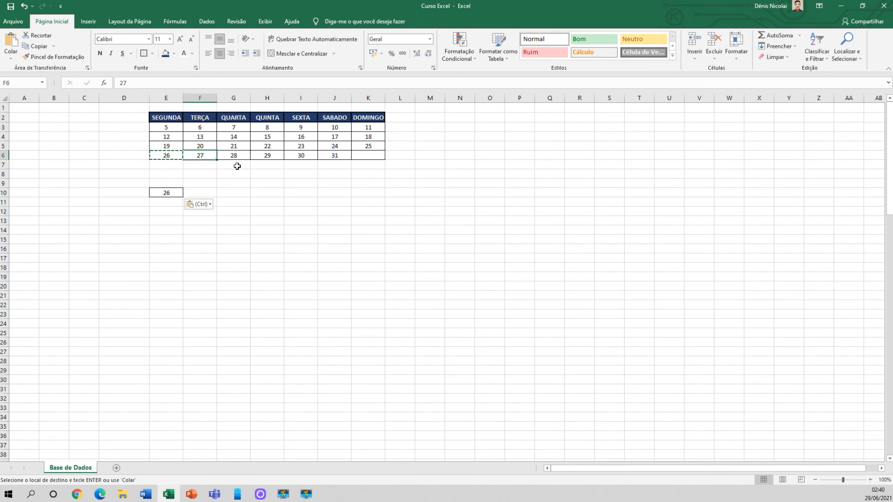
key("ctrl+c")
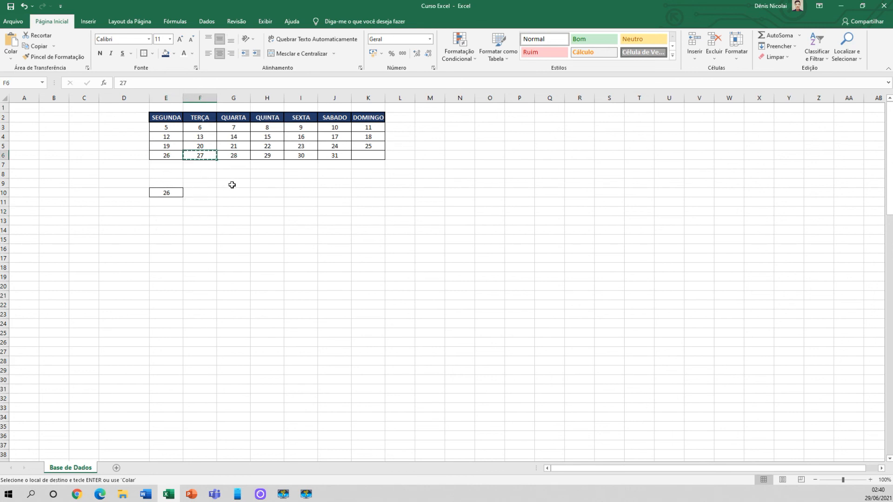
left_click(215, 241)
key("ctrl+v")
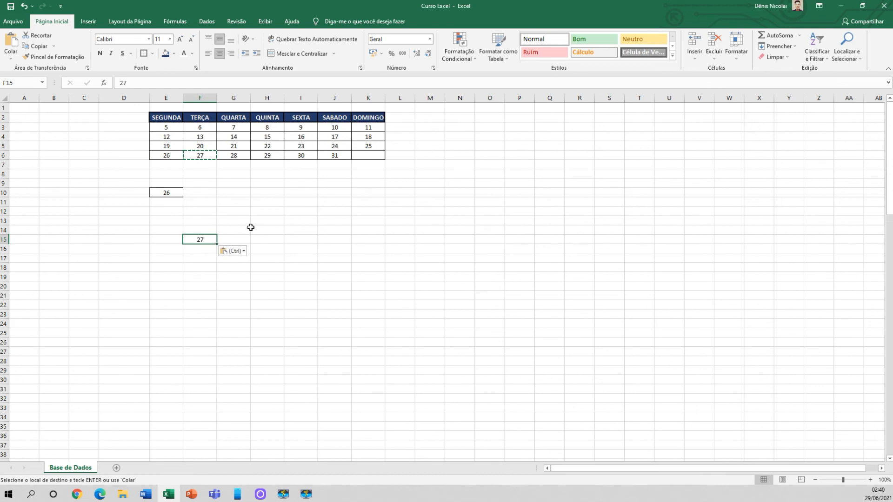
left_click(243, 233)
key("ctrl+v")
left_click(268, 230)
key("ctrl+v")
left_click(266, 202)
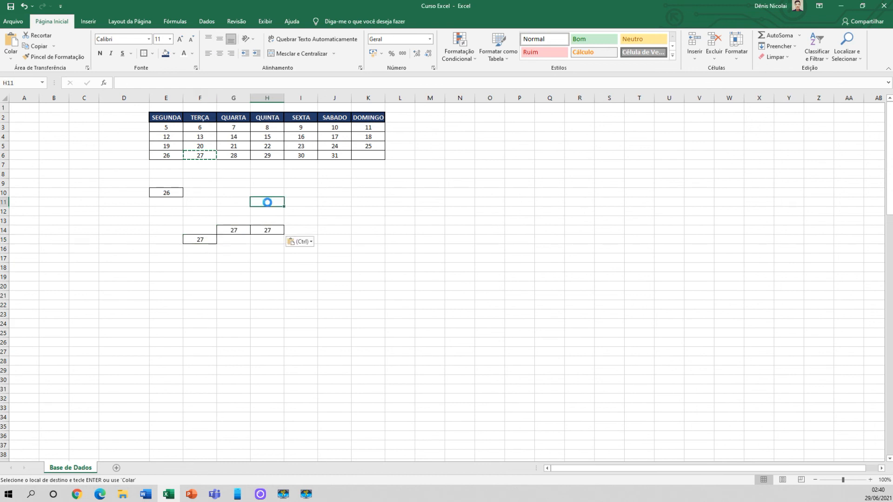
key("ctrl+v")
left_click(267, 191)
key("ctrl+v")
left_click(306, 193)
key("ctrl+v")
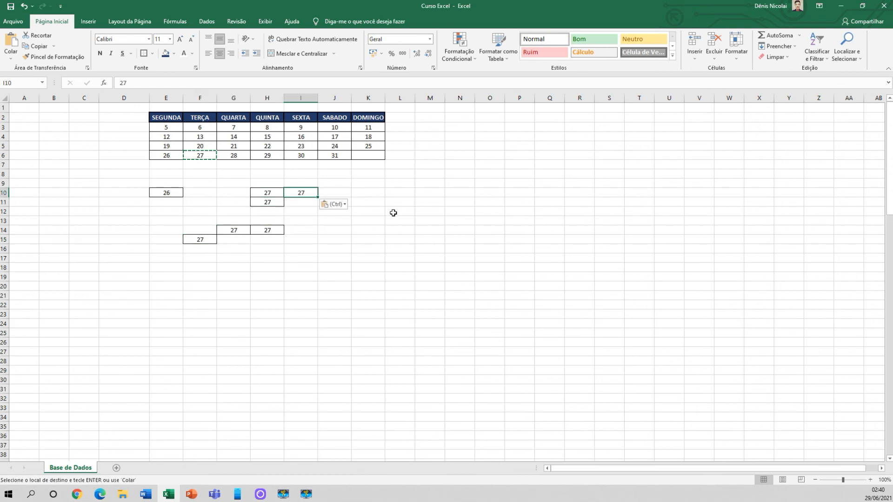
left_click(396, 212)
key("ctrl+v")
key("Escape")
left_click(195, 154)
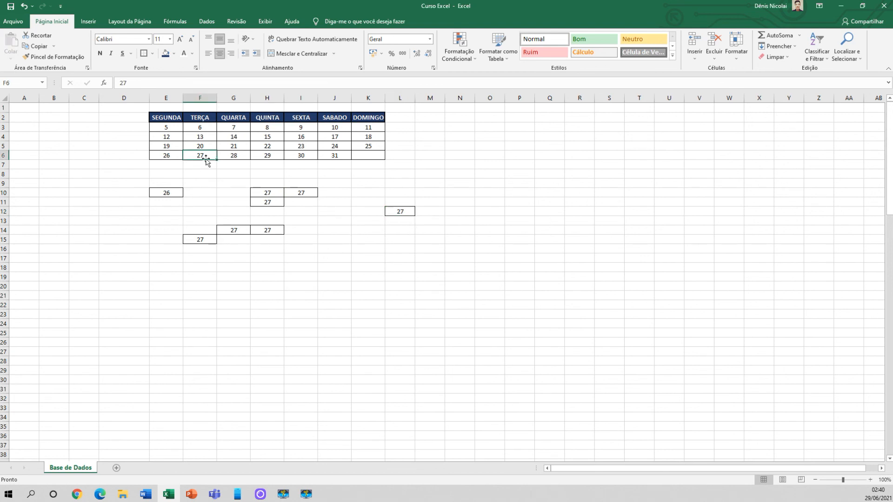
Copy the date 28 from G6 and paste it into G18, G22, J21 and I20
left_click(233, 156)
key("ctrl+c")
left_click(224, 265)
key("ctrl+v")
left_click(233, 304)
key("ctrl+v")
left_click(334, 294)
left_click(303, 287)
key("ctrl+v")
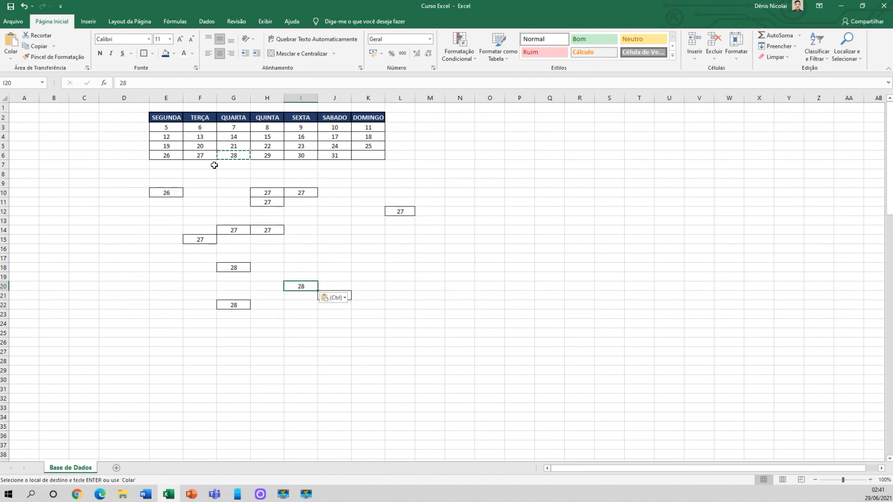
key("Escape")
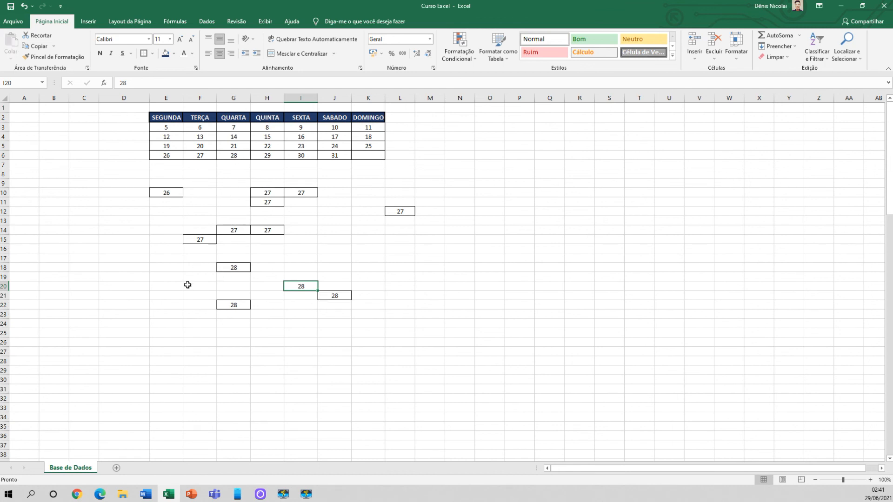
left_click(154, 293)
left_click(309, 266)
left_click(127, 185)
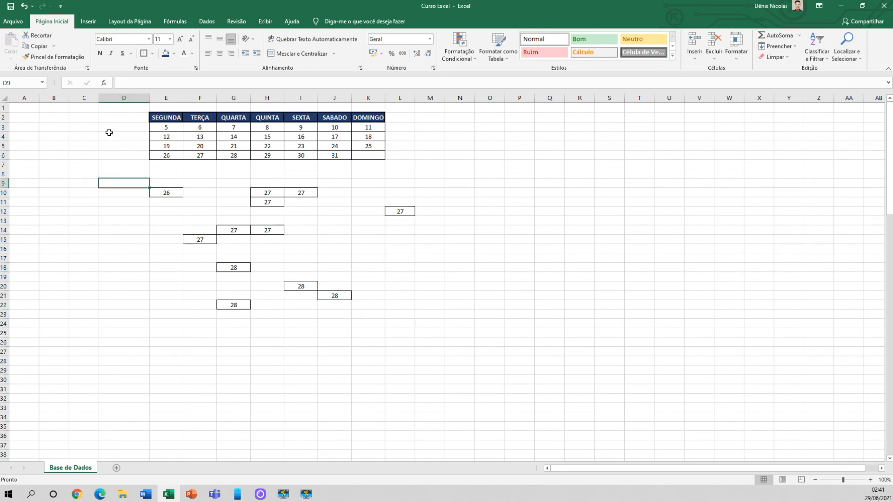
left_click(119, 158)
left_click(81, 153)
left_click(65, 153)
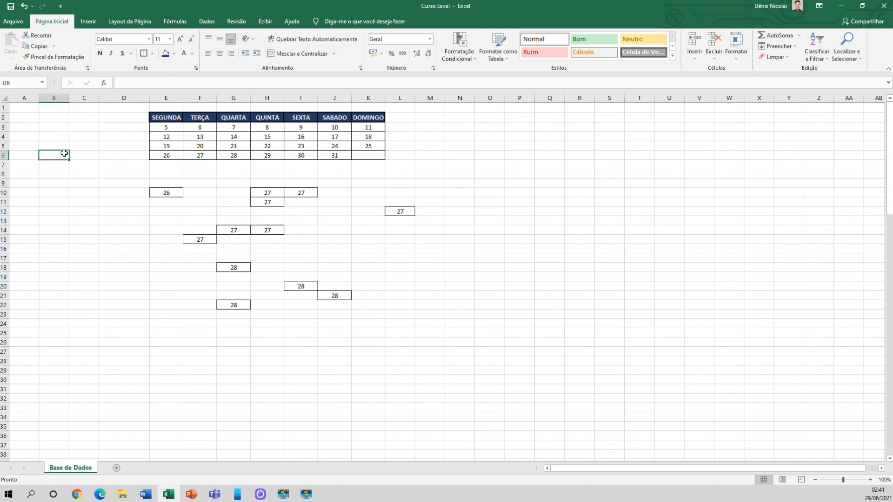